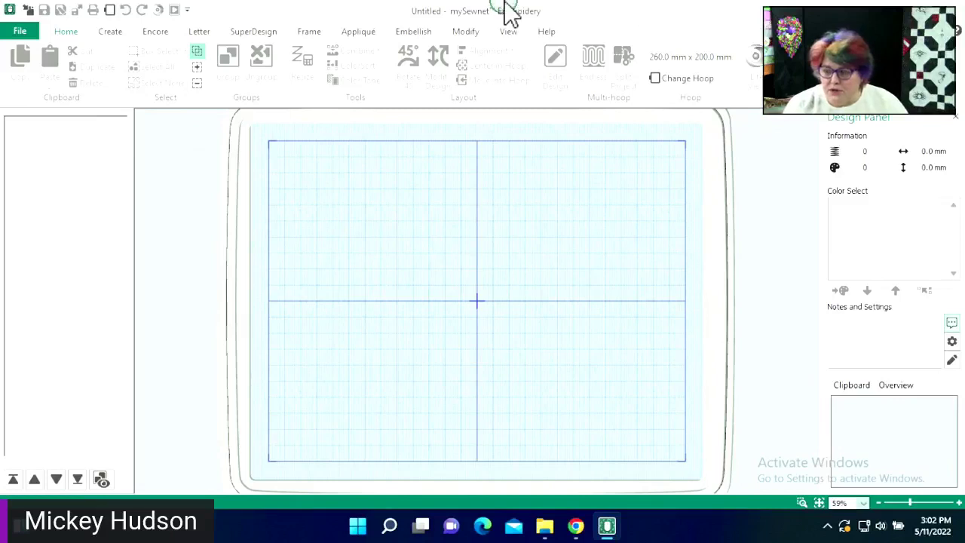
# - Show the lettering tools, switch to the Mac version of mySewnet Embroidery, and show them there in a new blank project
pyautogui.click(199, 33)
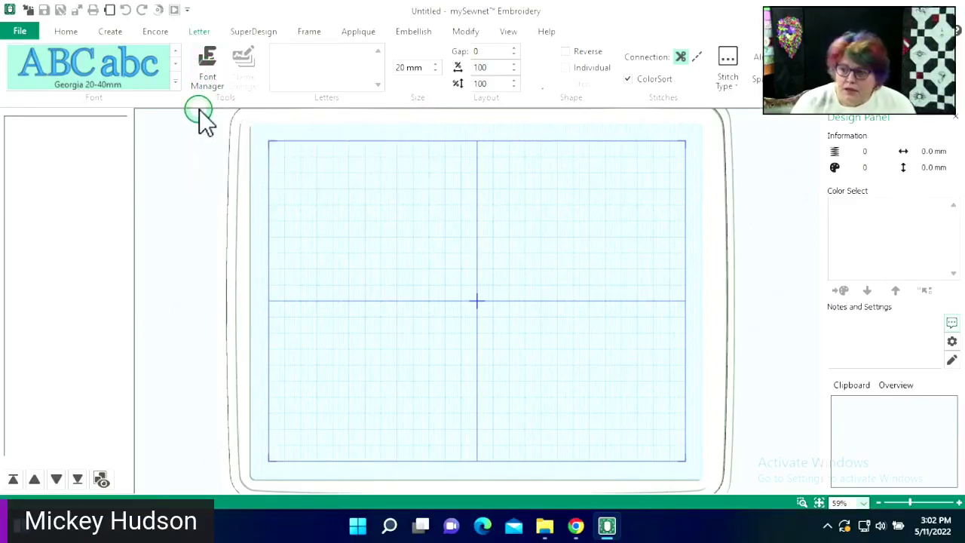
pyautogui.hotkey('ctrl', 'Left')
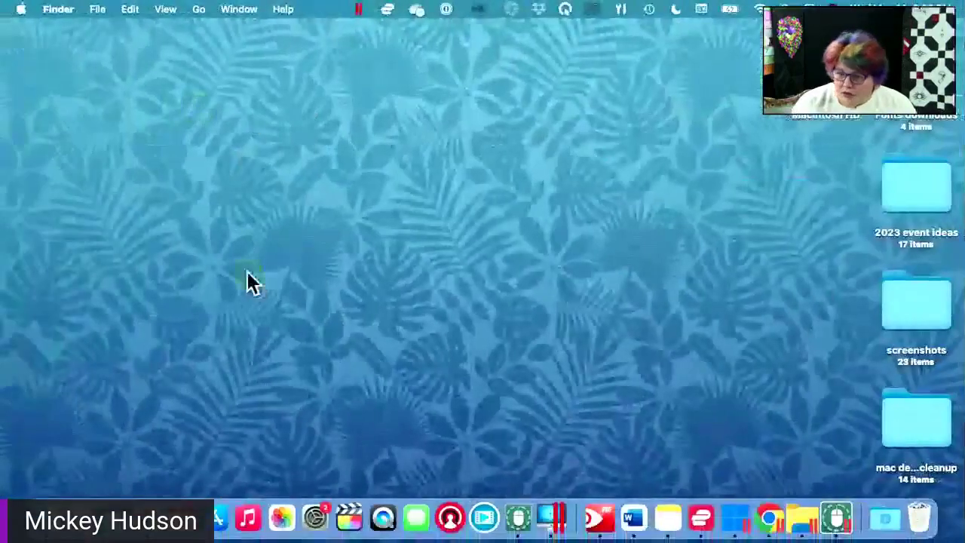
pyautogui.click(517, 517)
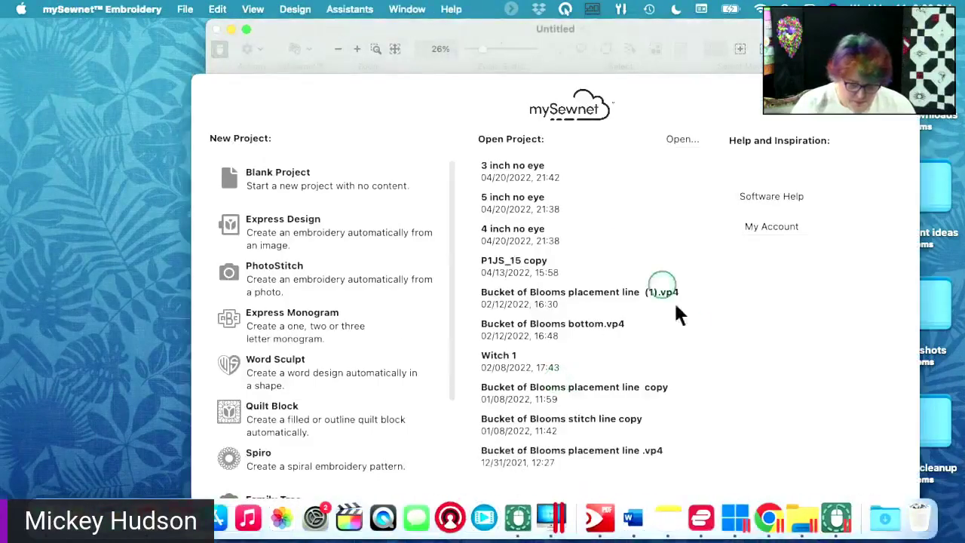
pyautogui.click(278, 189)
pyautogui.click(657, 428)
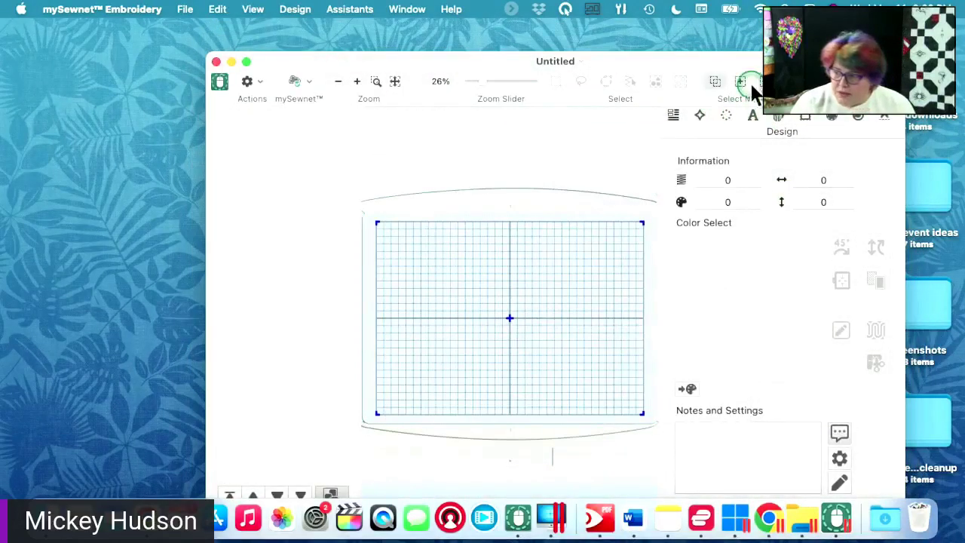
pyautogui.moveTo(728, 61); pyautogui.dragTo(585, 38)
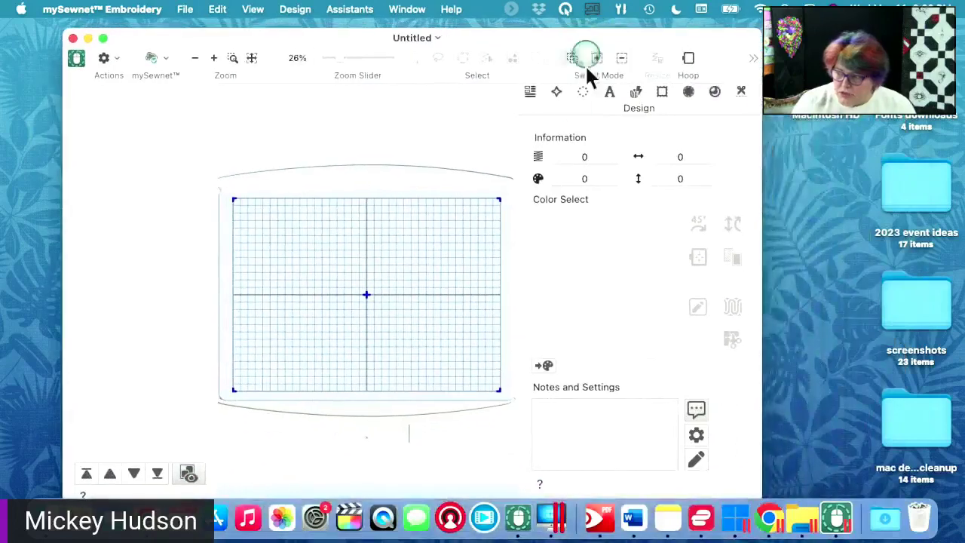
pyautogui.click(609, 94)
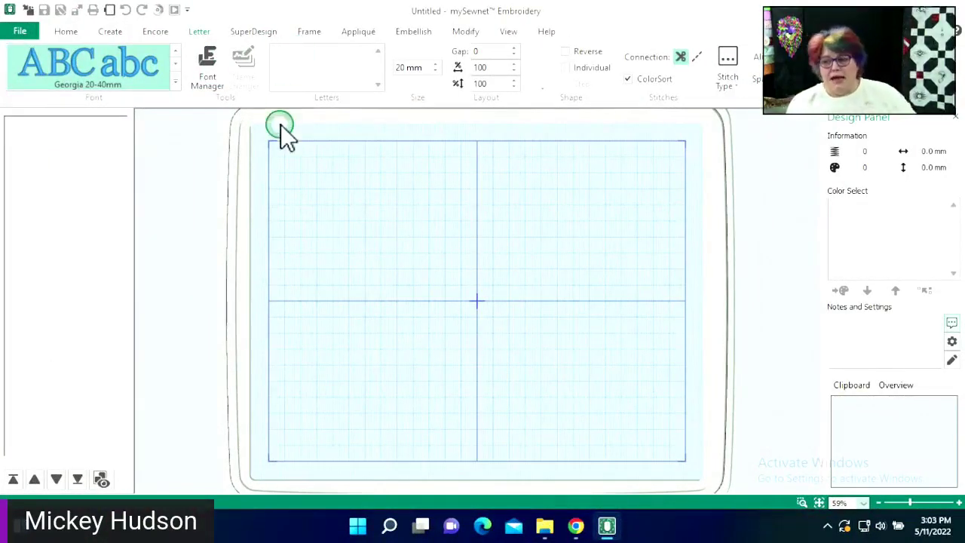
# - Open the Font Manager in the Windows version and collapse the Traditional category to list only the font categories
pyautogui.click(208, 67)
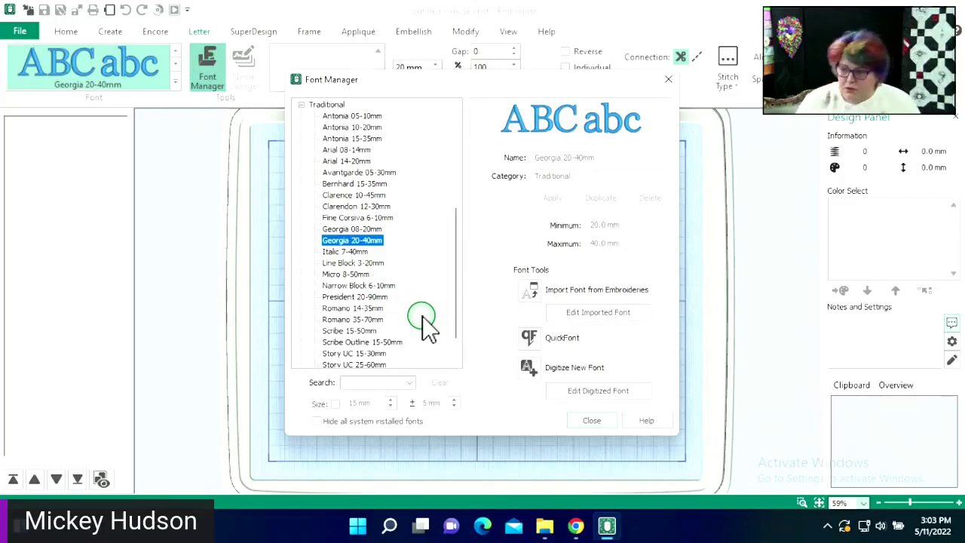
pyautogui.scroll(6, 405, 194)
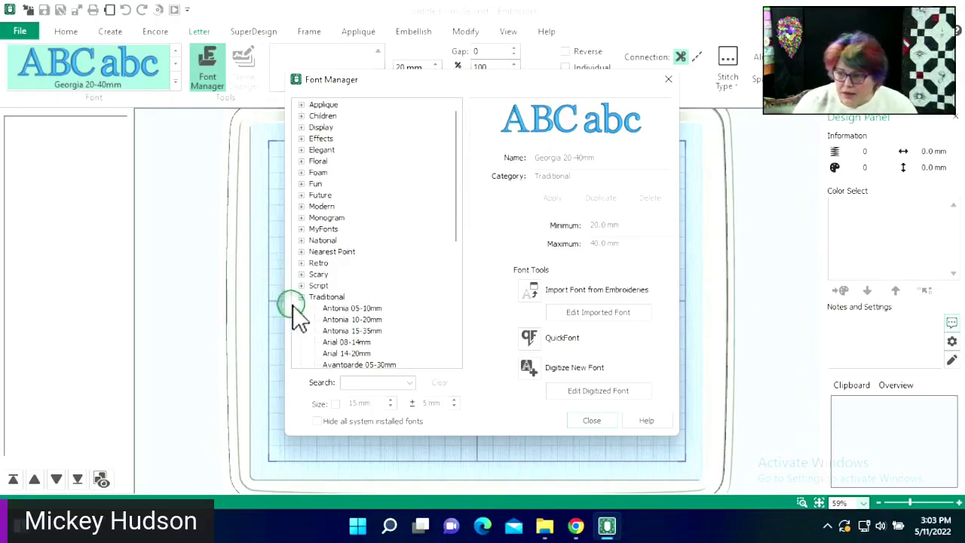
pyautogui.click(302, 298)
pyautogui.click(362, 292)
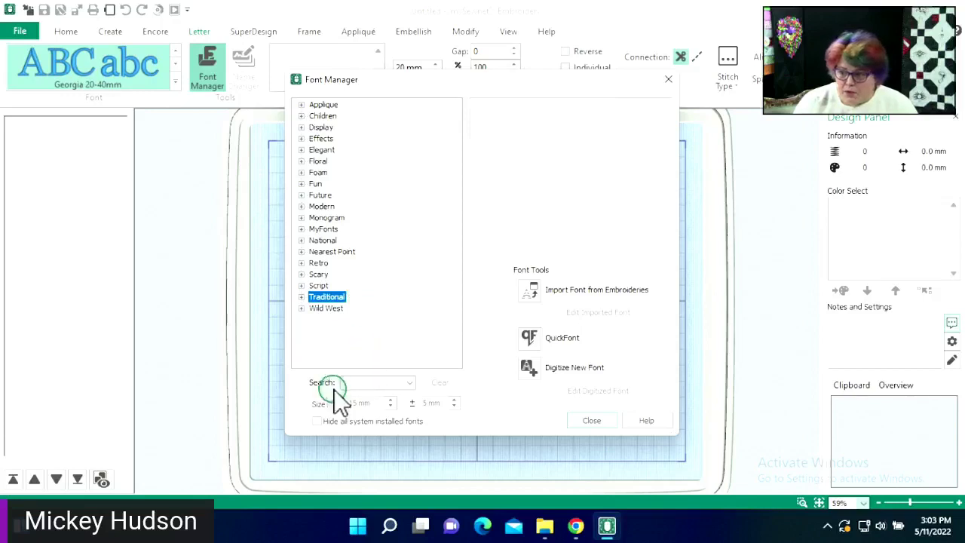
# - Search the Font Manager for "rollo"
pyautogui.click(358, 382)
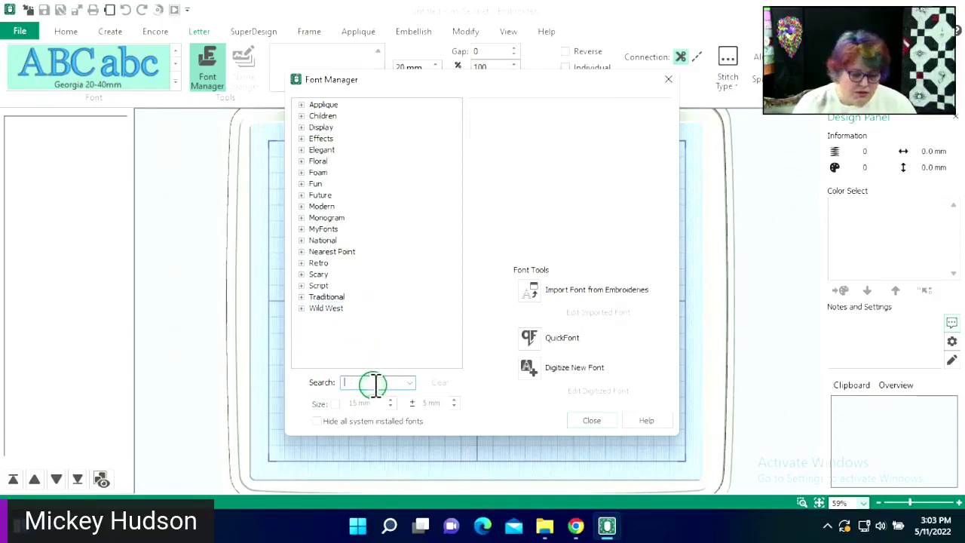
pyautogui.write('rollo')
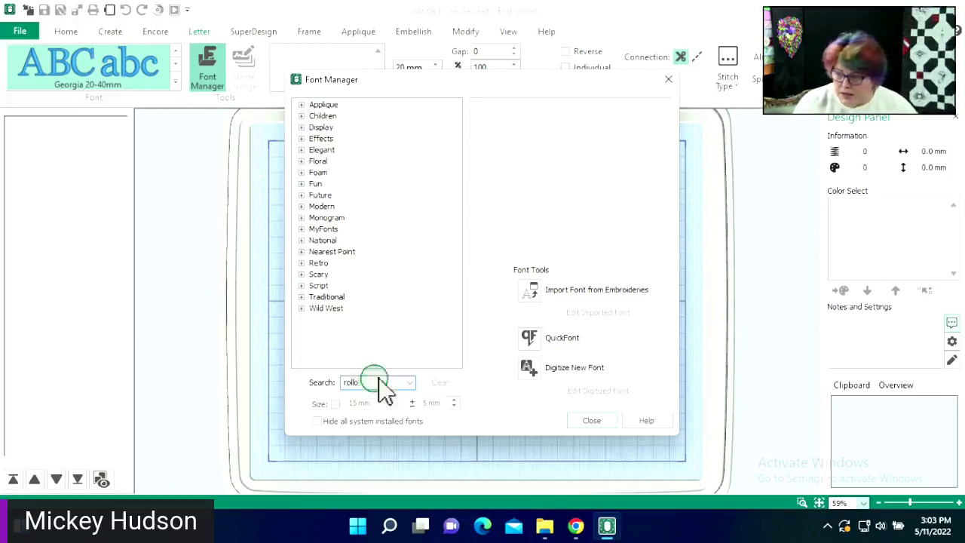
pyautogui.press('Return')
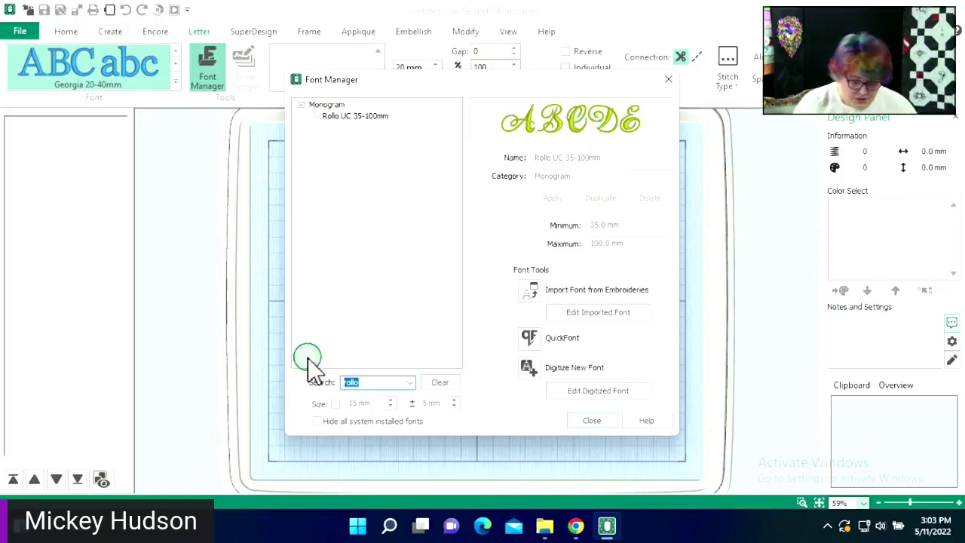
# - Turn on the font size filter at 15 mm ± 5 mm and erase the search text
pyautogui.click(335, 403)
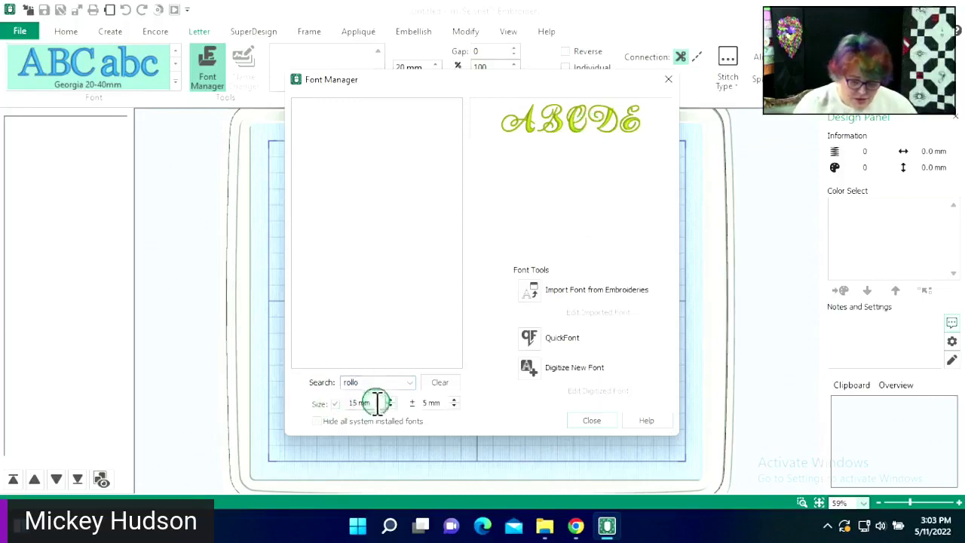
pyautogui.doubleClick(361, 383)
pyautogui.press('BackSpace')
pyautogui.click(320, 404)
pyautogui.click(332, 400)
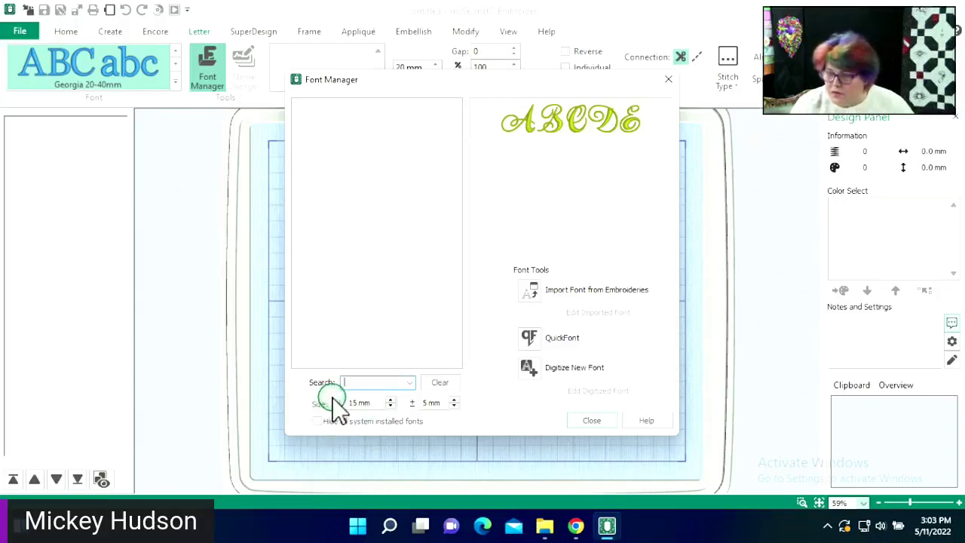
pyautogui.click(332, 403)
pyautogui.click(368, 402)
pyautogui.click(437, 411)
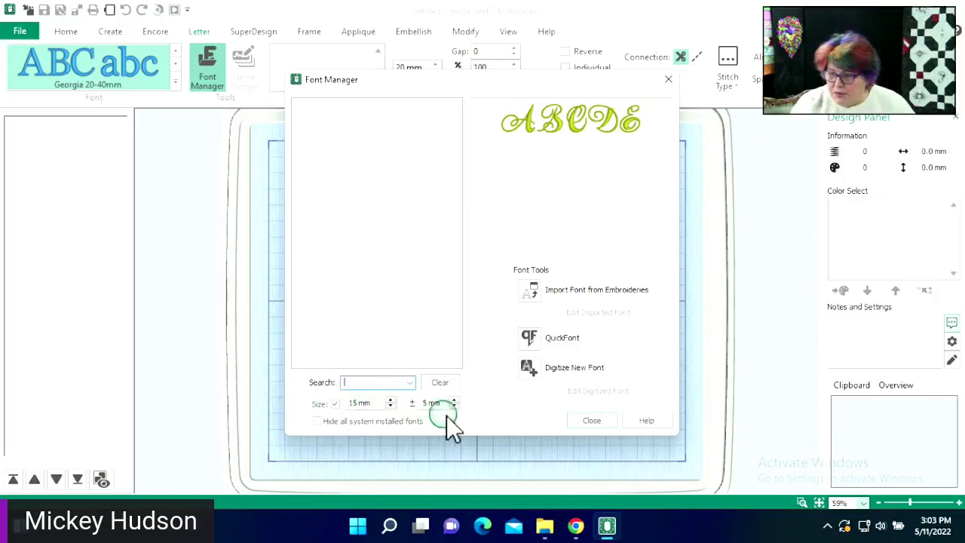
pyautogui.click(480, 404)
pyautogui.click(403, 398)
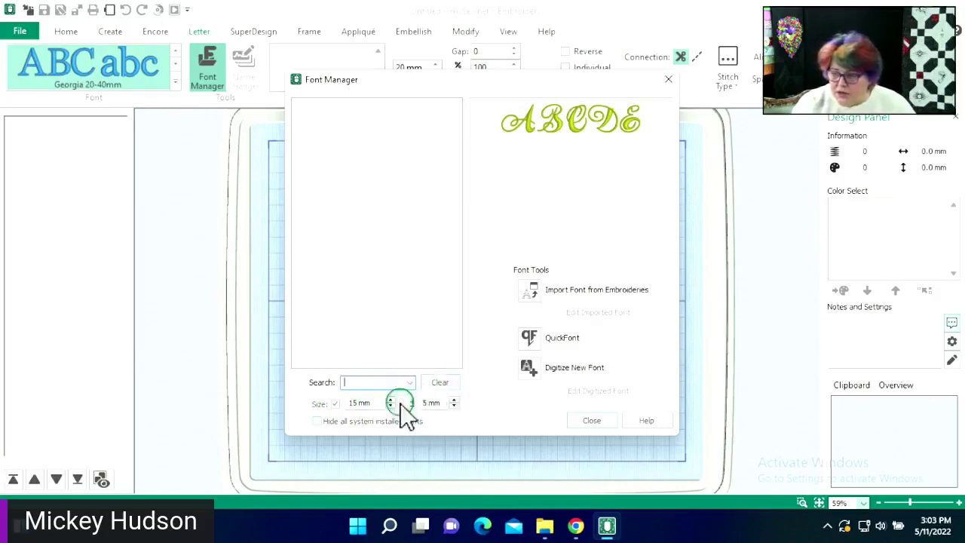
pyautogui.click(443, 382)
pyautogui.click(386, 401)
pyautogui.click(453, 407)
pyautogui.click(408, 377)
pyautogui.click(352, 396)
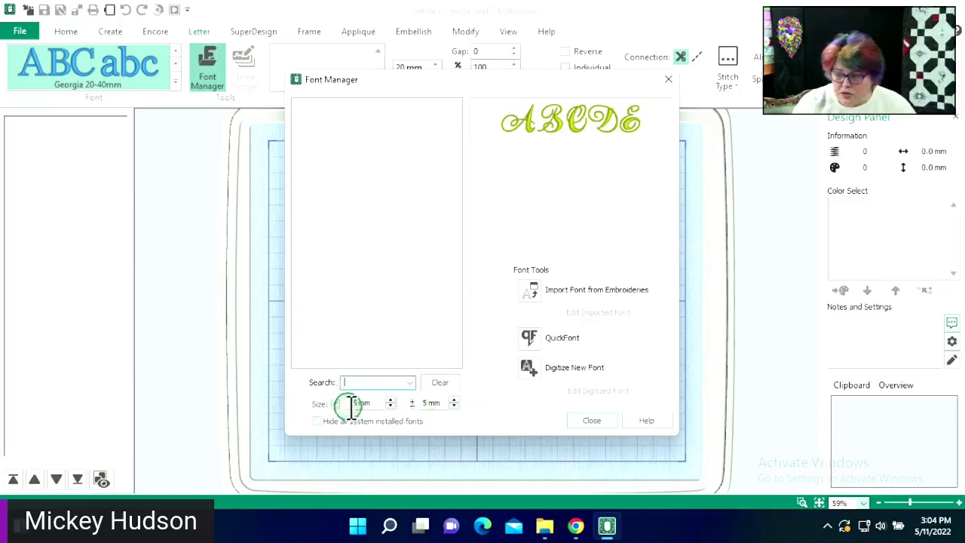
pyautogui.click(345, 407)
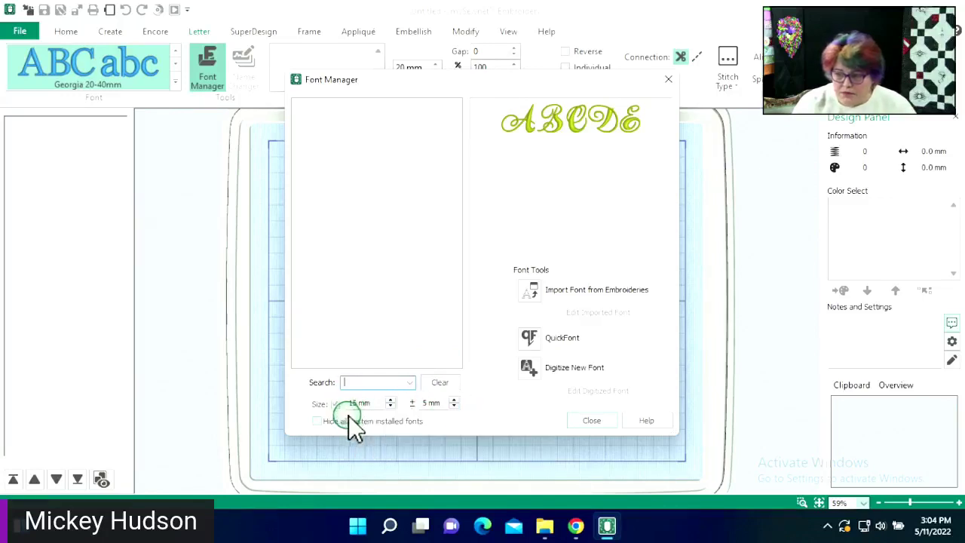
pyautogui.click(415, 402)
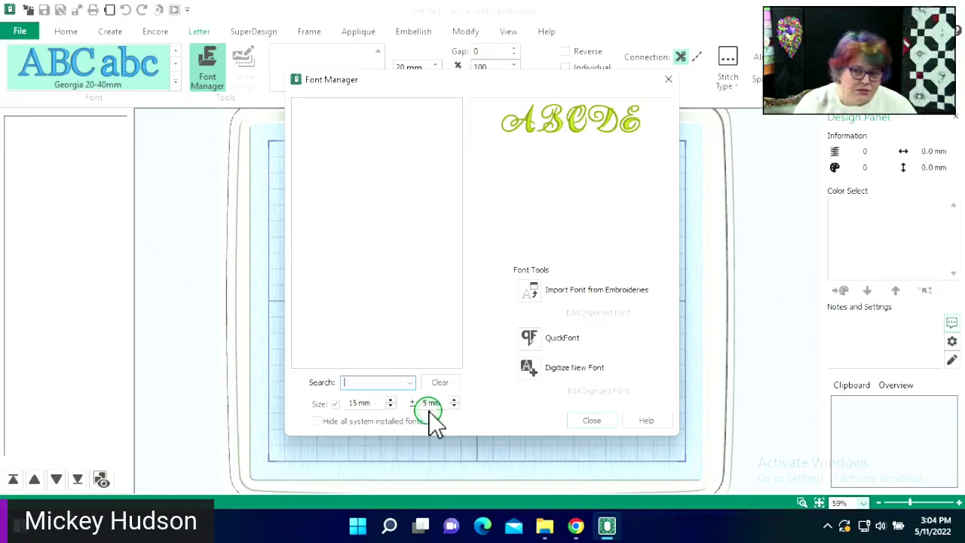
pyautogui.click(453, 403)
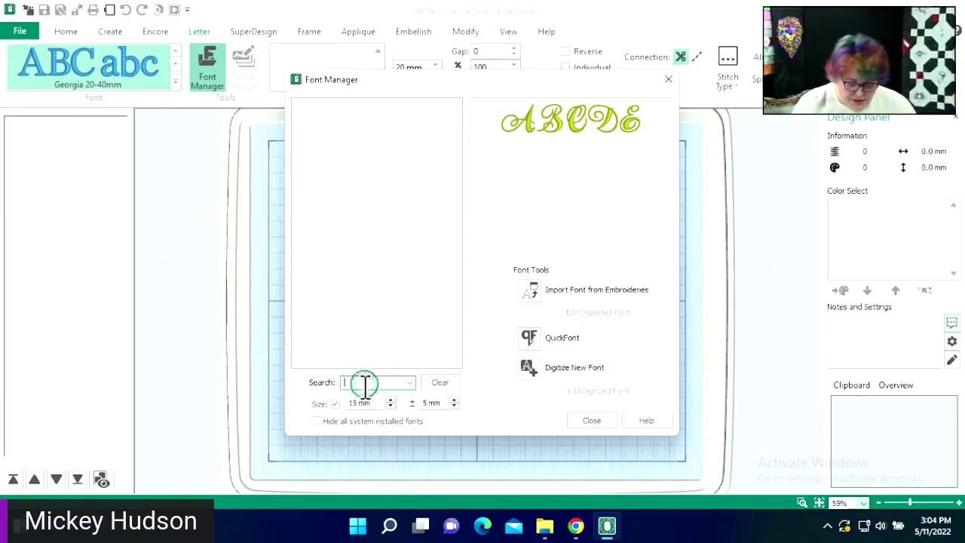
# - Search the size-filtered fonts for "my font"
pyautogui.write('myfont')
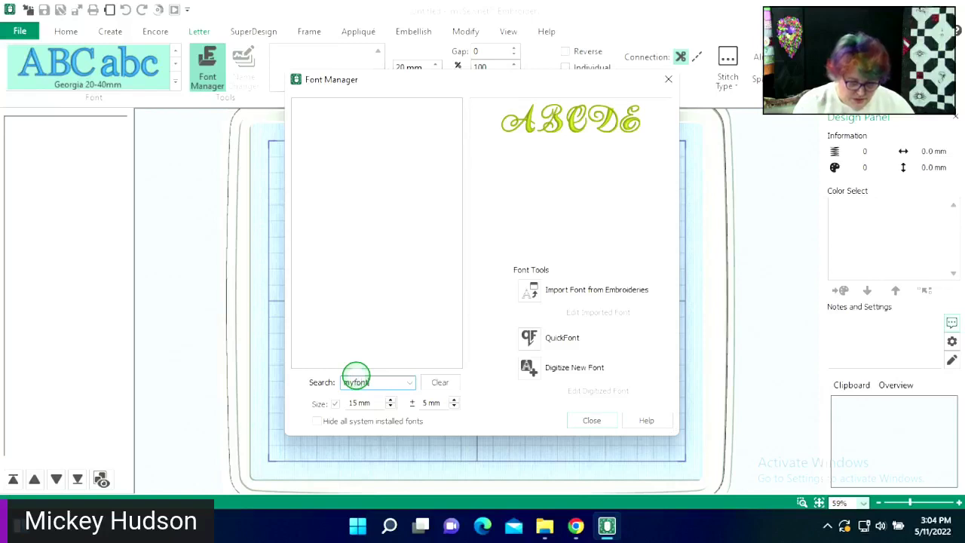
pyautogui.doubleClick(369, 384)
pyautogui.click(349, 383)
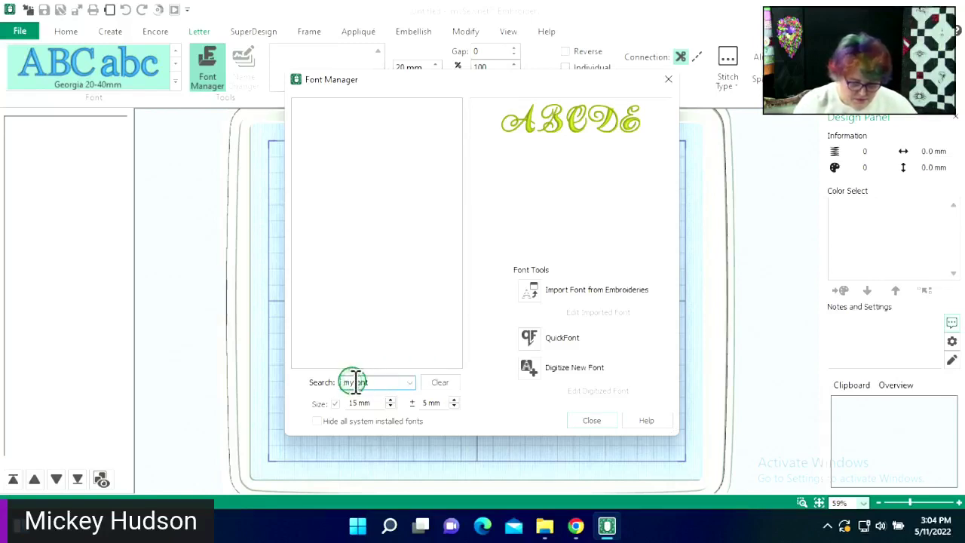
pyautogui.doubleClick(352, 382)
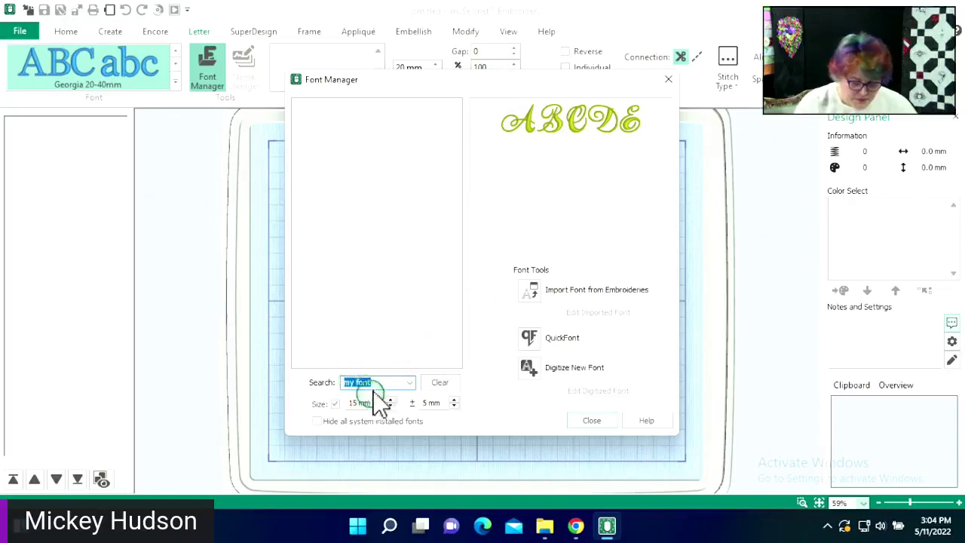
# - Clear the font search, look through the fonts that match the size filter, and close the Font Manager
pyautogui.click(437, 381)
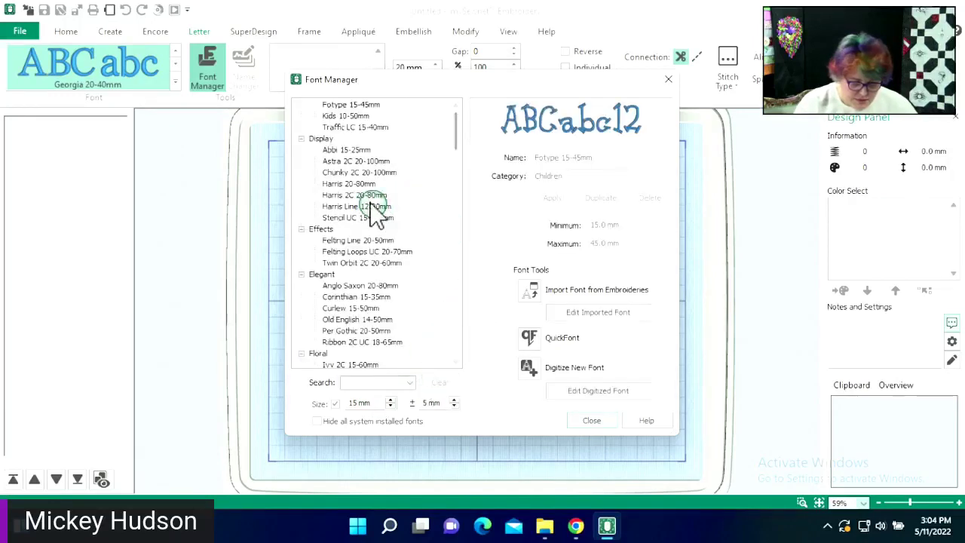
pyautogui.scroll(1, 374, 213)
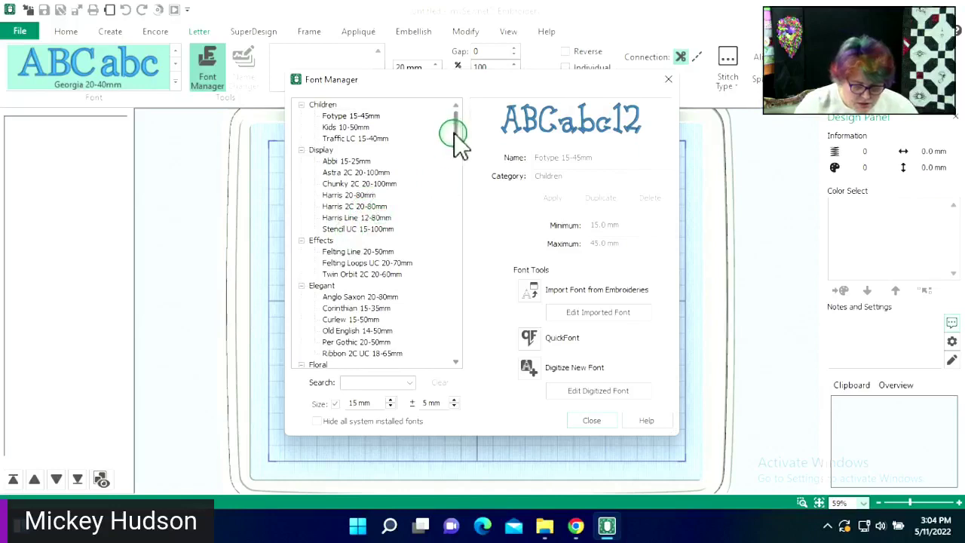
pyautogui.moveTo(457, 134)
pyautogui.mouseDown()
pyautogui.moveTo(458, 238)
pyautogui.moveTo(452, 120)
pyautogui.mouseUp()
pyautogui.click(587, 421)
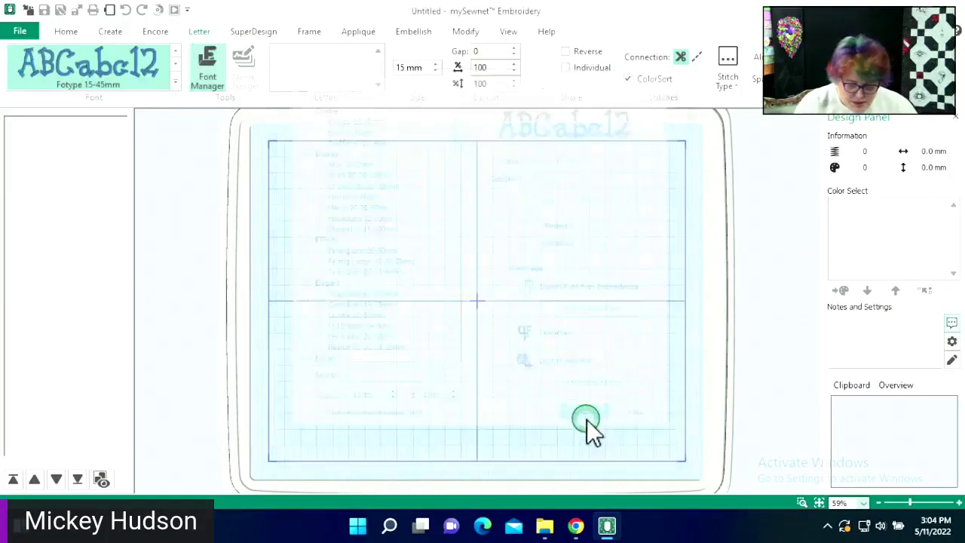
# - Reopen the Font Manager and try to edit the Fotype 15-45mm font as an imported font
pyautogui.click(208, 63)
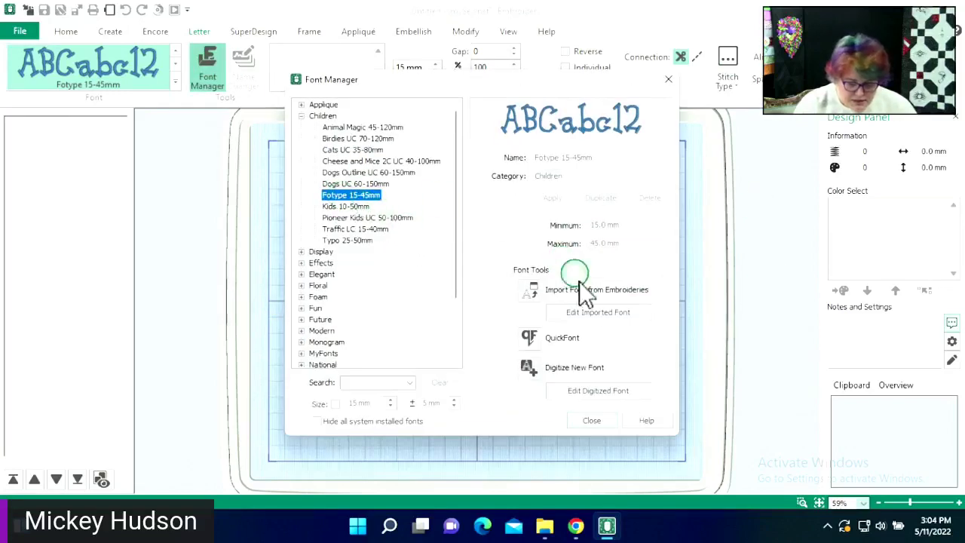
pyautogui.click(576, 312)
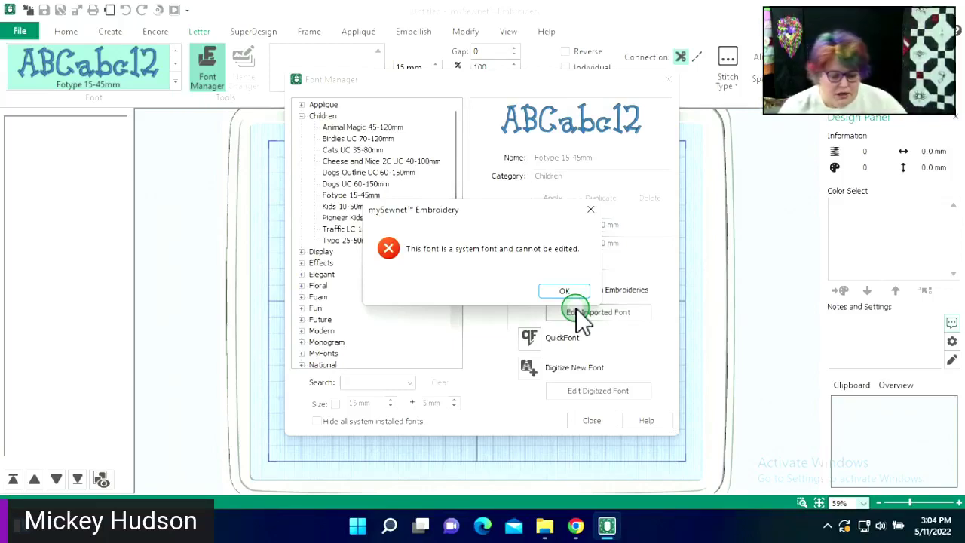
pyautogui.click(565, 291)
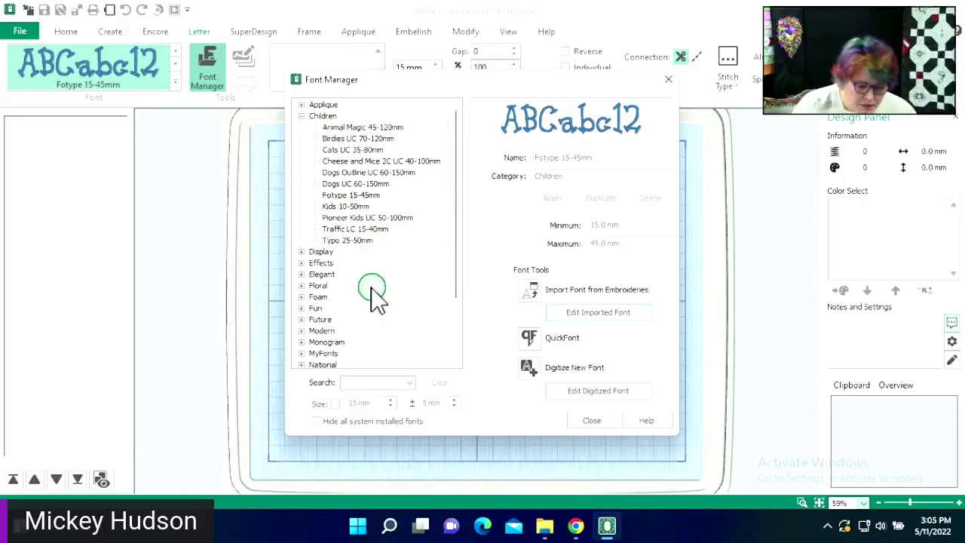
# - Delete the After Hours font from the MyFonts category and close the Font Manager
pyautogui.click(325, 342)
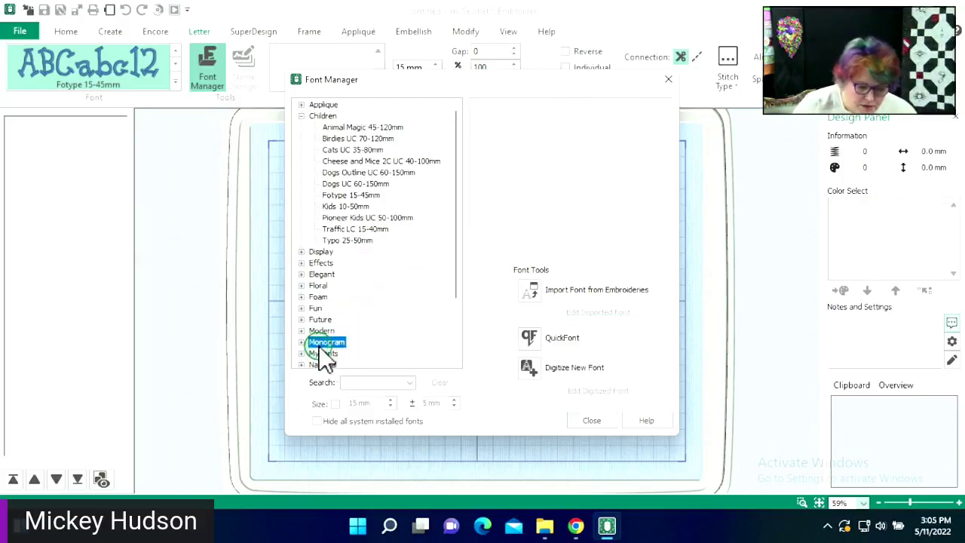
pyautogui.click(323, 354)
pyautogui.scroll(-3, 395, 306)
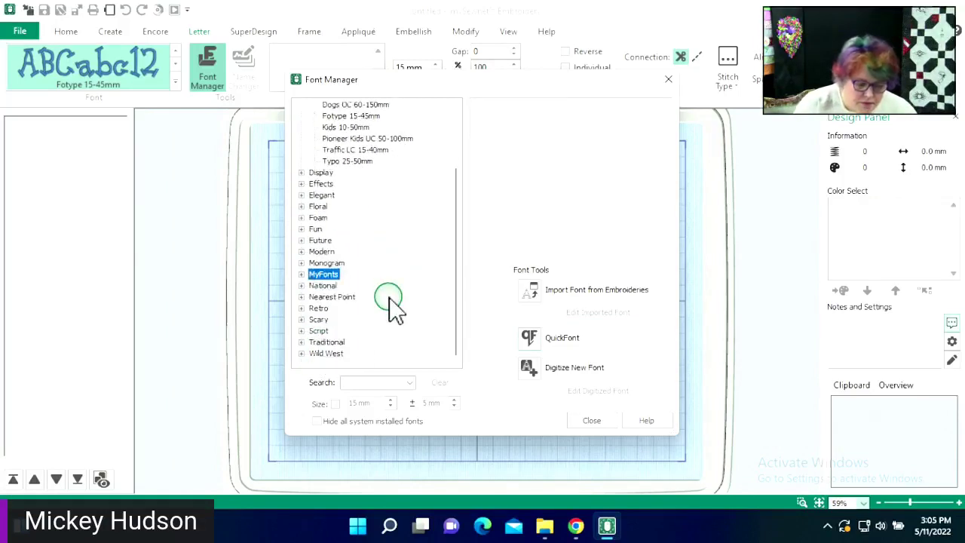
pyautogui.click(301, 273)
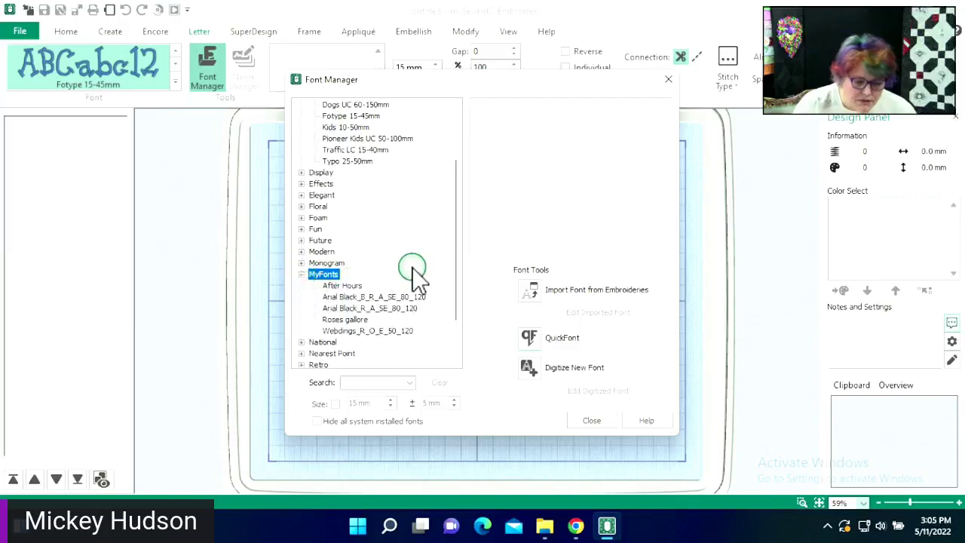
pyautogui.click(346, 286)
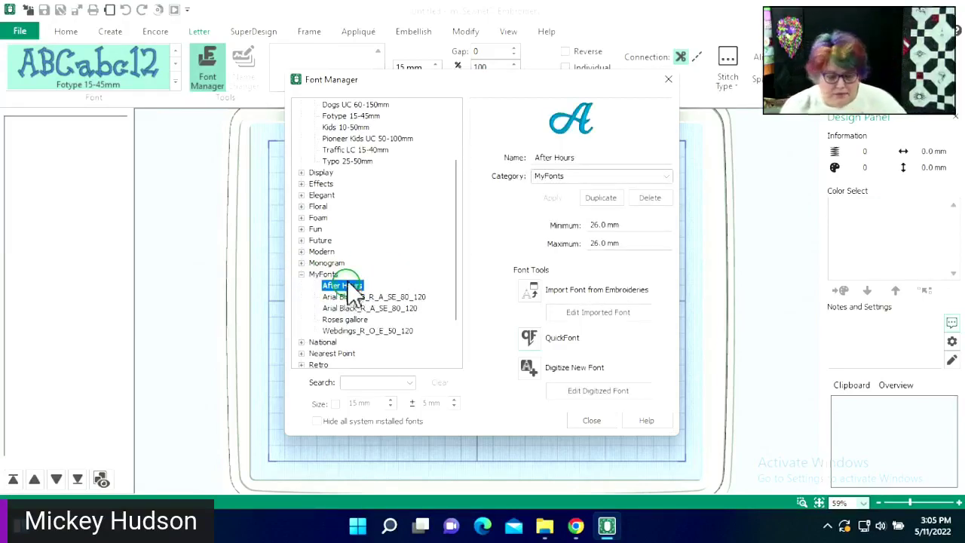
pyautogui.click(649, 198)
pyautogui.click(526, 290)
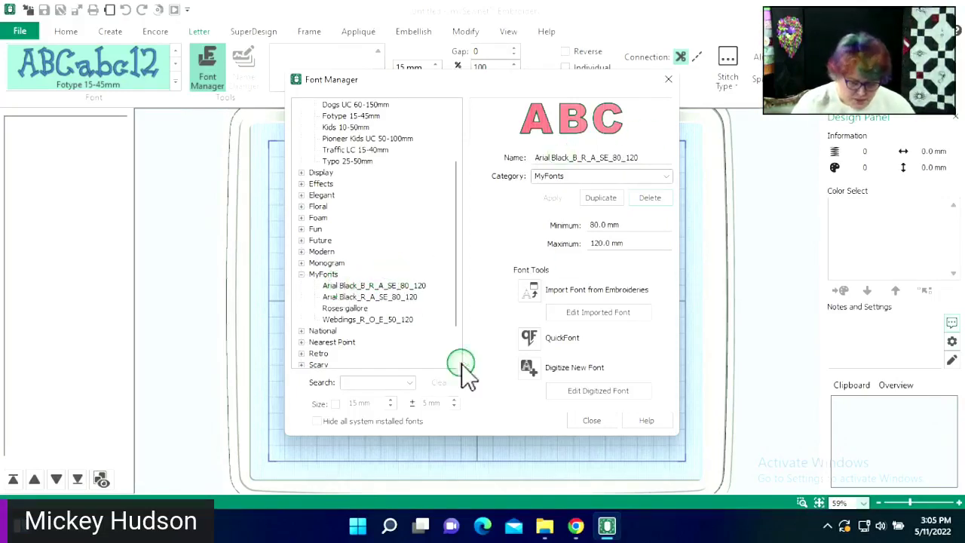
pyautogui.click(580, 422)
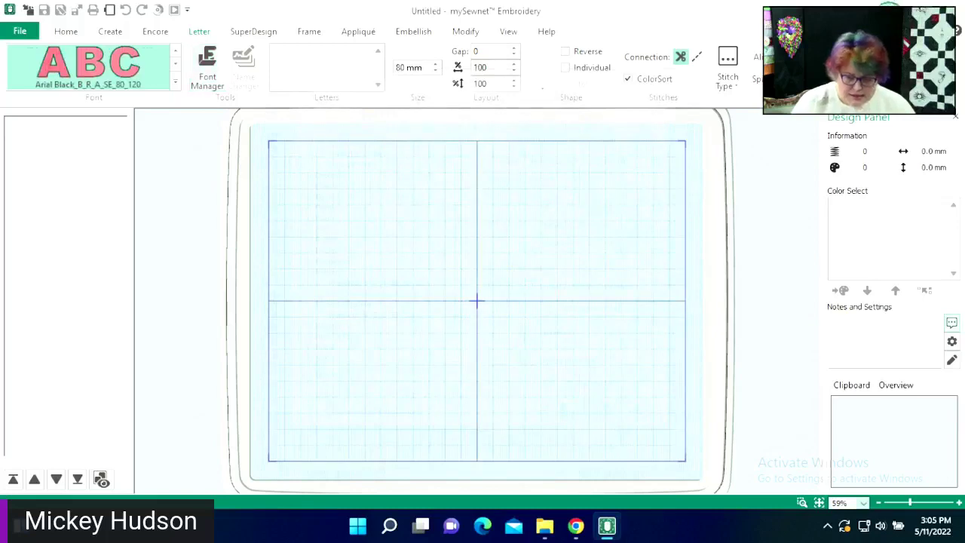
# - Switch to the desktop and open Fonts downloads > After Hours > 1 INCH in File Explorer to view the individual letter files
pyautogui.hotkey('alt', 'F4')
pyautogui.hotkey('alt', 'F4')
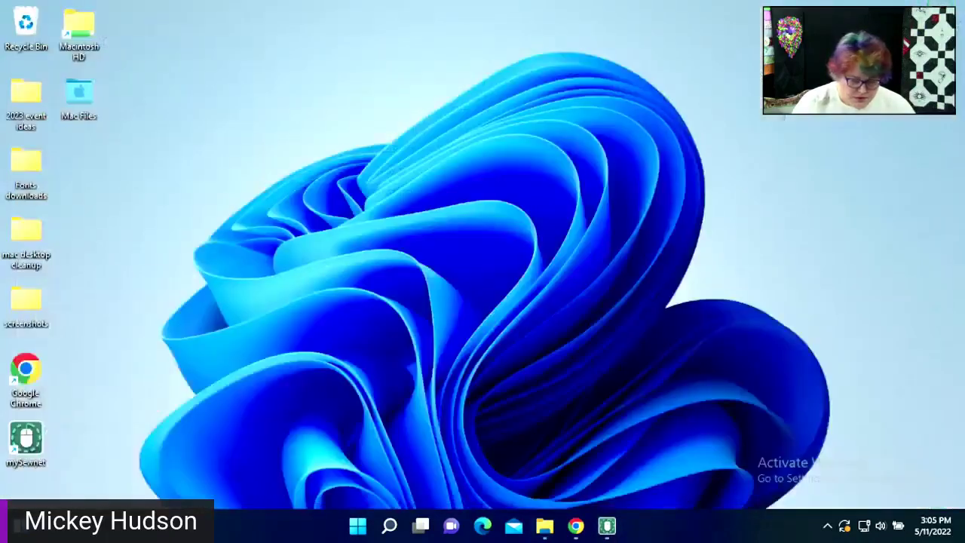
pyautogui.doubleClick(28, 161)
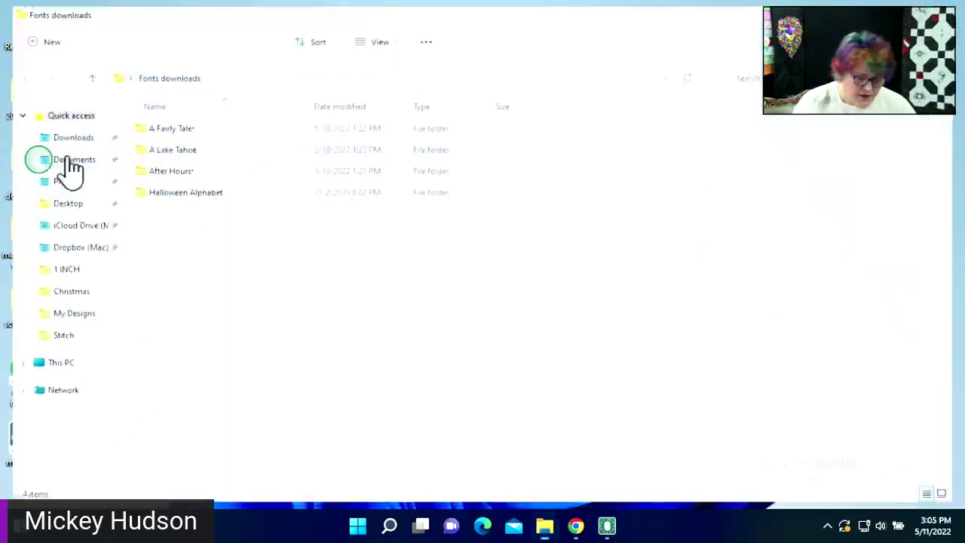
pyautogui.doubleClick(173, 169)
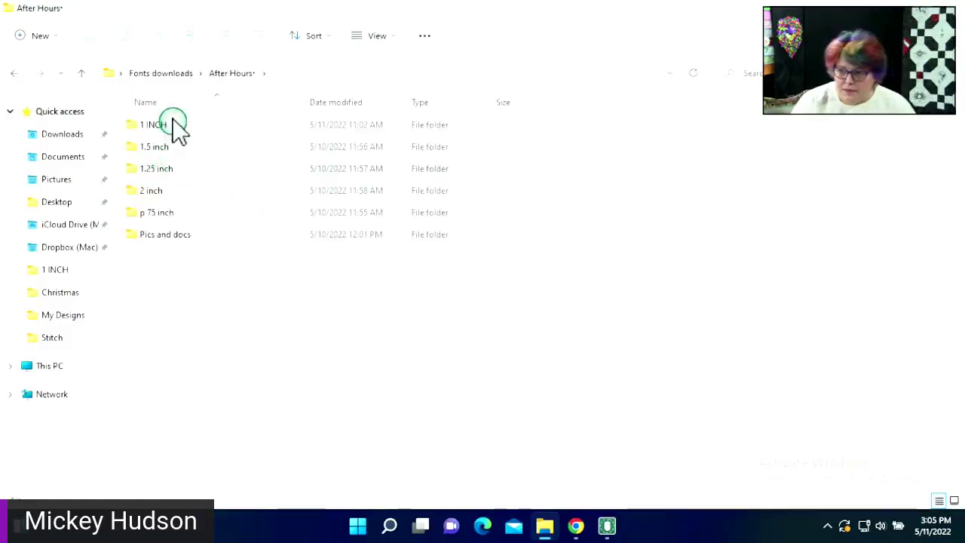
pyautogui.doubleClick(154, 125)
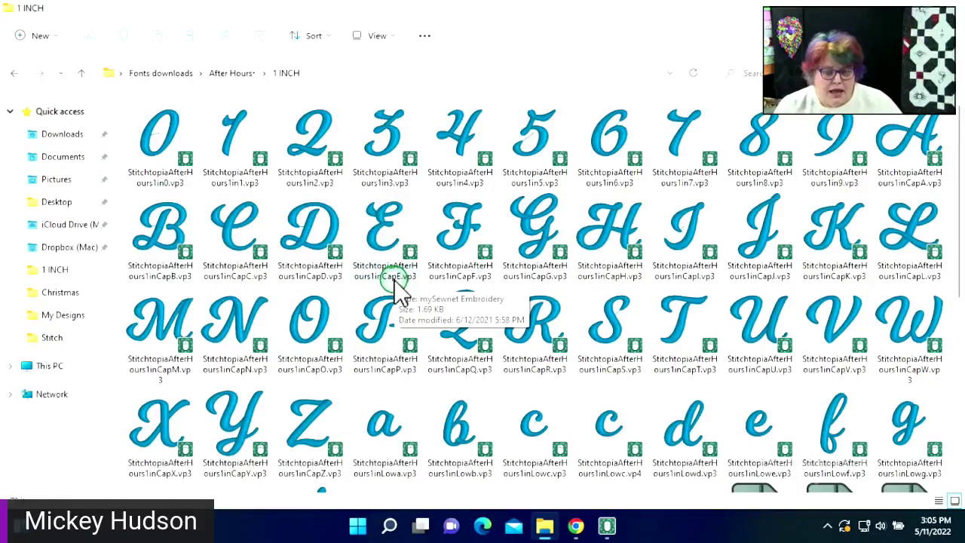
# - Switch back to mySewnet Embroidery and insert the 1-inch After Hours capital A, B and C design files into the hoop
pyautogui.click(607, 525)
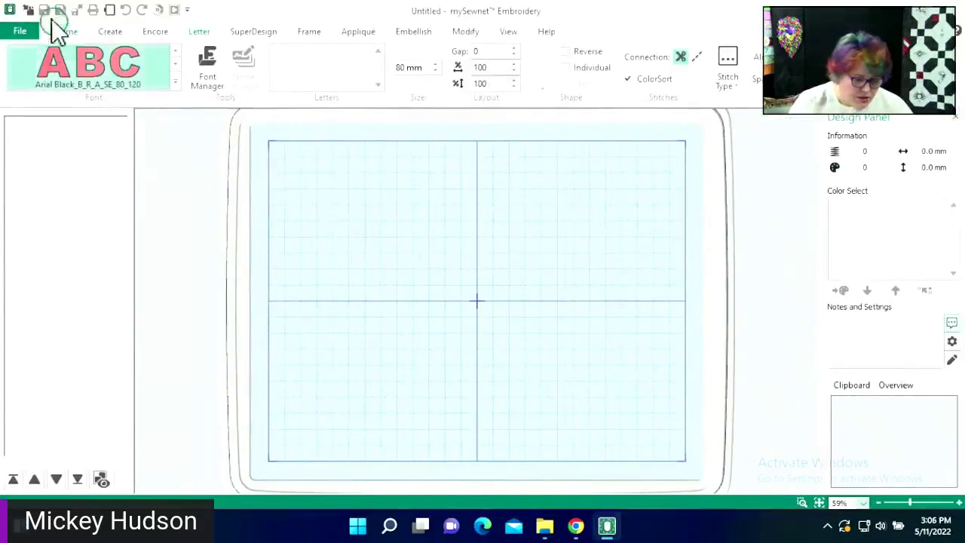
pyautogui.click(29, 10)
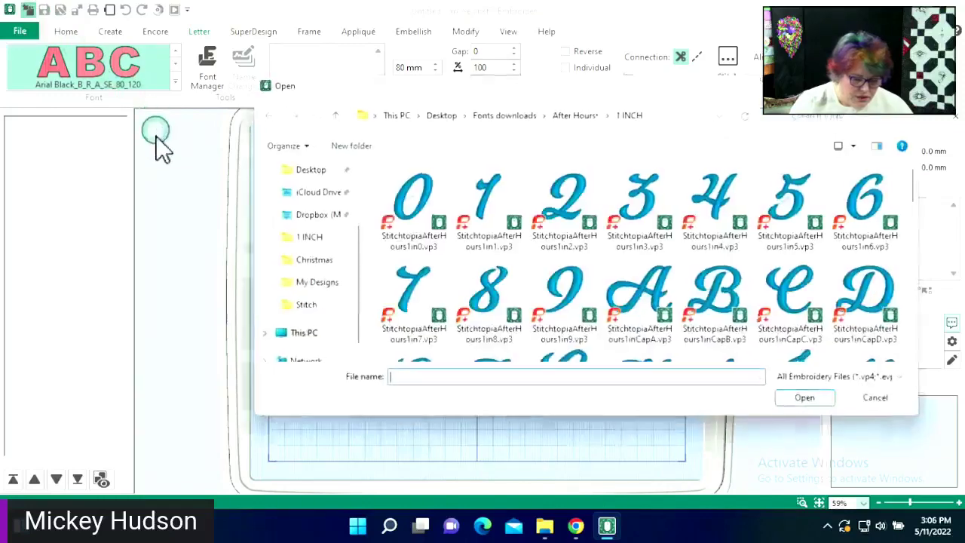
pyautogui.click(640, 293)
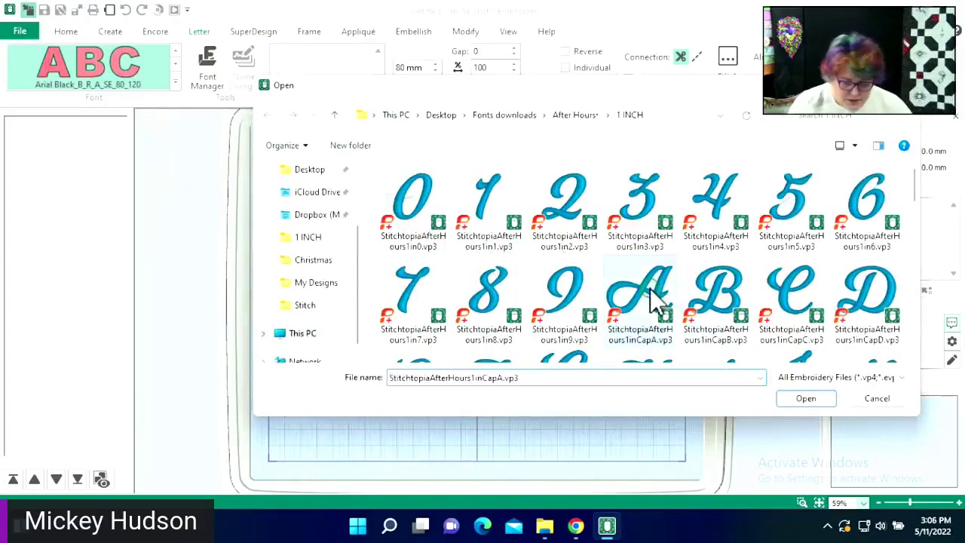
pyautogui.click(795, 397)
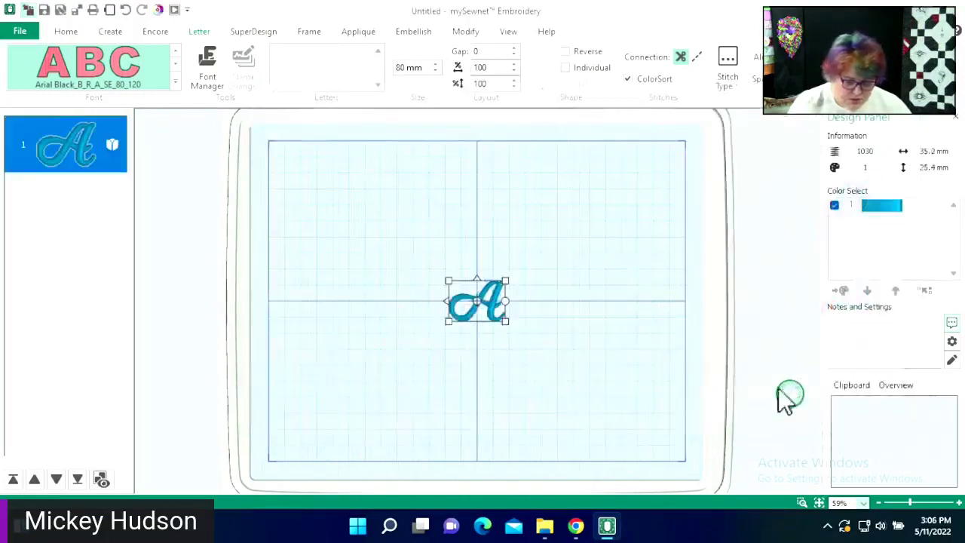
pyautogui.click(30, 9)
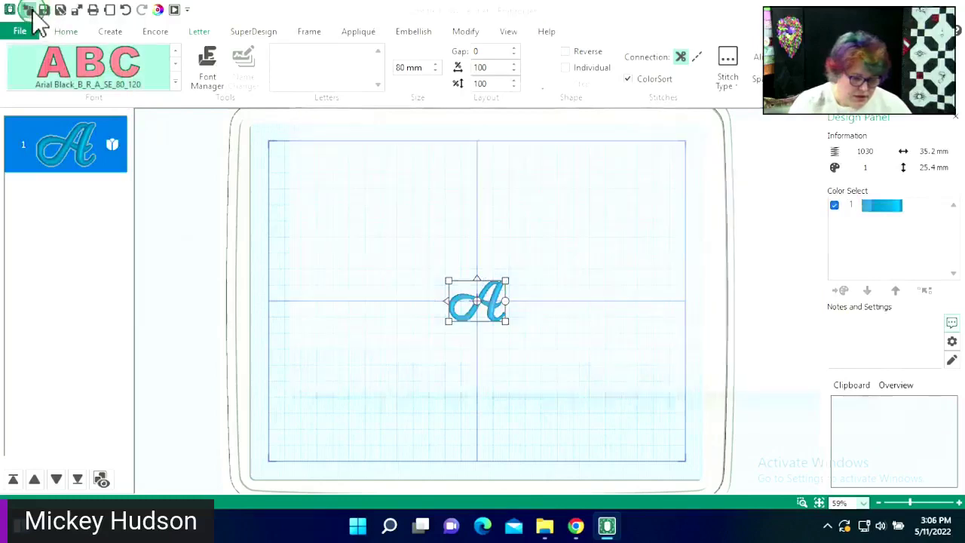
pyautogui.click(718, 294)
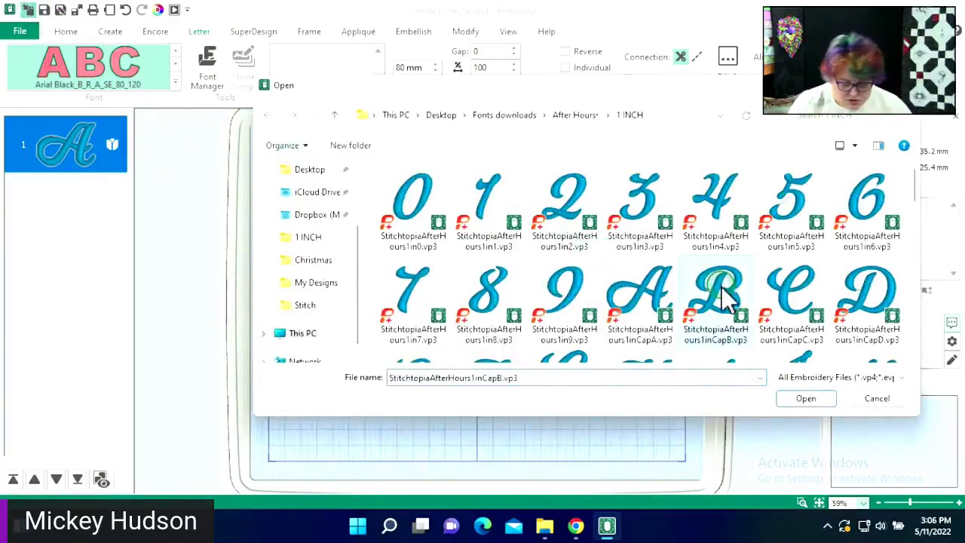
pyautogui.click(820, 402)
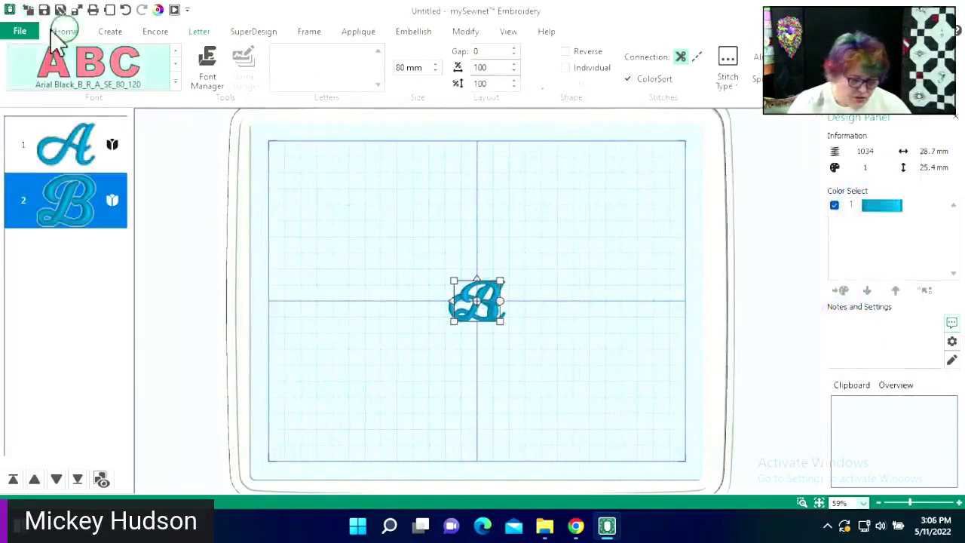
pyautogui.click(29, 10)
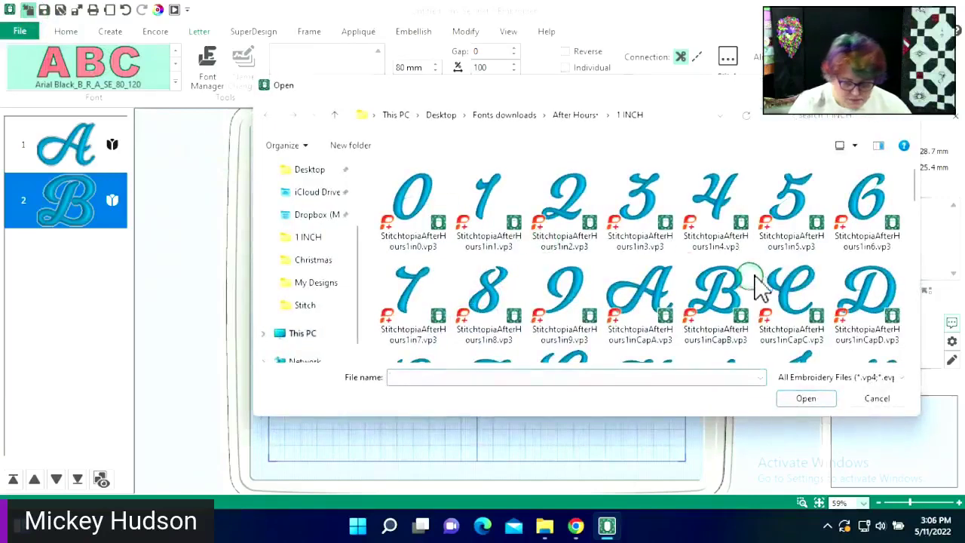
pyautogui.click(795, 302)
pyautogui.click(820, 400)
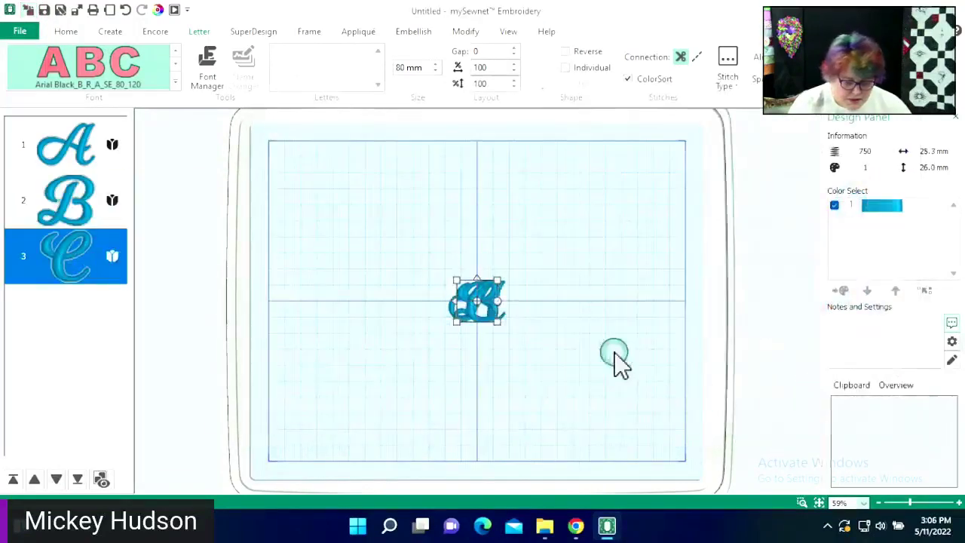
# - Spread the overlapping letters apart so A, B and C sit side by side in reading order
pyautogui.moveTo(474, 307); pyautogui.dragTo(520, 309)
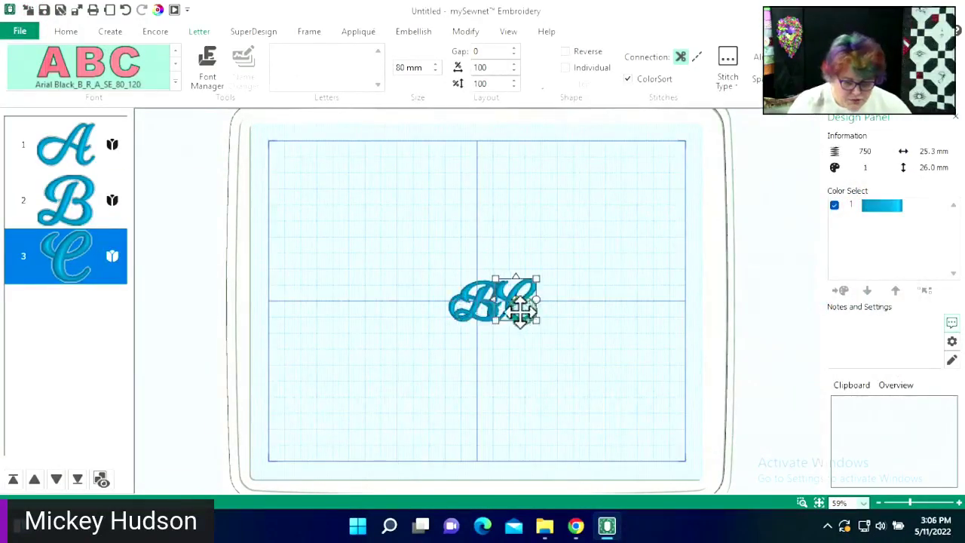
pyautogui.click(452, 302)
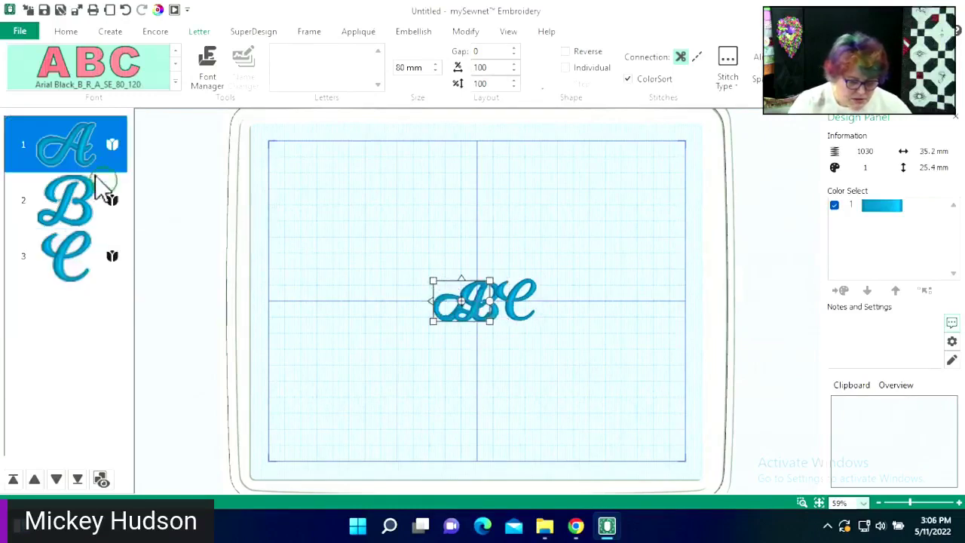
pyautogui.moveTo(449, 308); pyautogui.dragTo(421, 309)
pyautogui.moveTo(516, 309)
pyautogui.mouseDown()
pyautogui.moveTo(528, 295)
pyautogui.moveTo(549, 296)
pyautogui.moveTo(519, 298)
pyautogui.moveTo(555, 306)
pyautogui.moveTo(536, 307)
pyautogui.mouseUp()
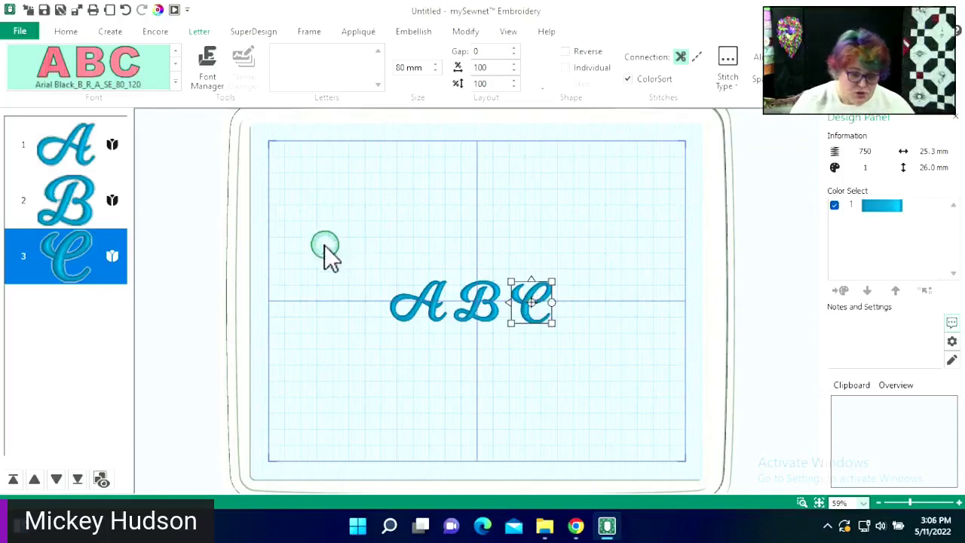
# - Delete all three letter designs from the hoop
pyautogui.click(64, 147)
pyautogui.keyDown('shift'); pyautogui.click(63, 249); pyautogui.keyUp('shift')
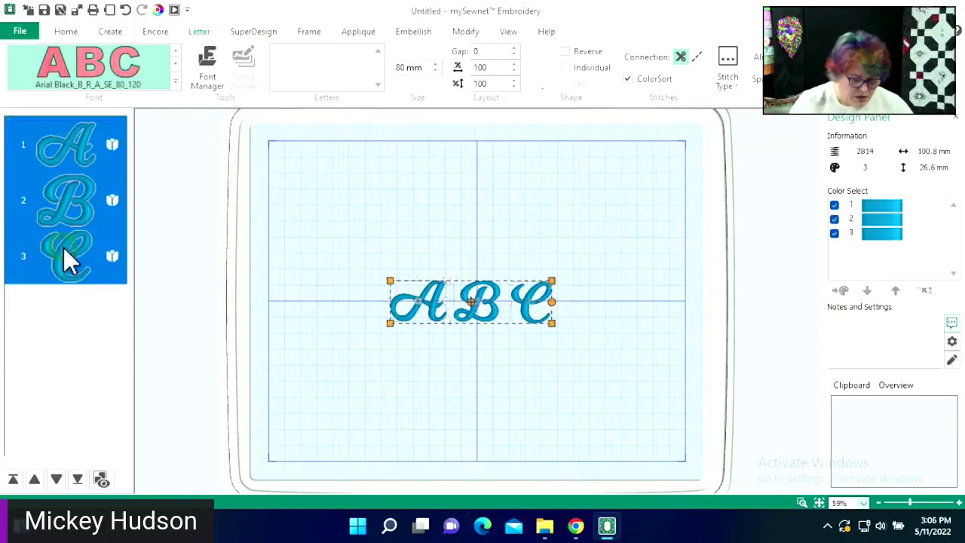
pyautogui.rightClick(63, 249)
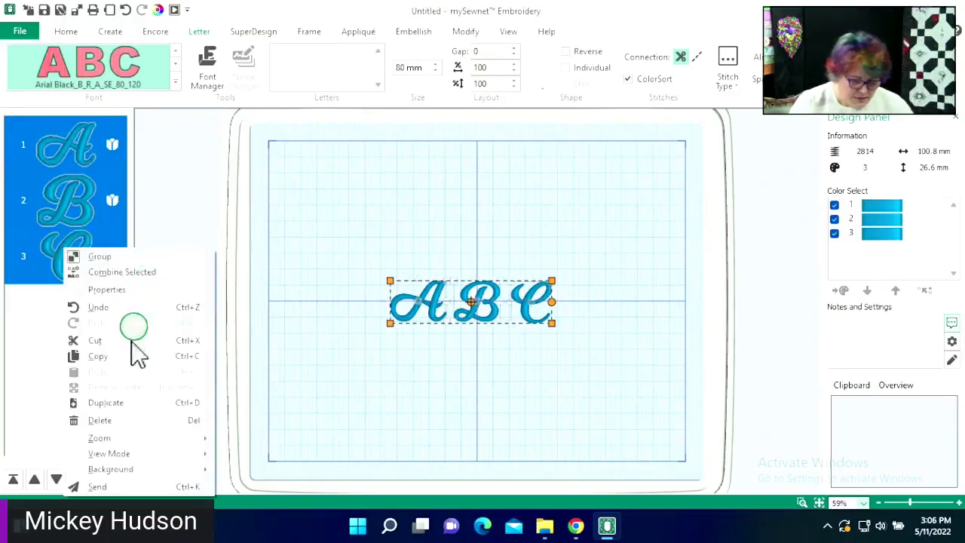
pyautogui.click(105, 420)
# - Open the Font Manager and start importing a font from embroideries under the name "After Hours 1 Inch"
pyautogui.click(63, 31)
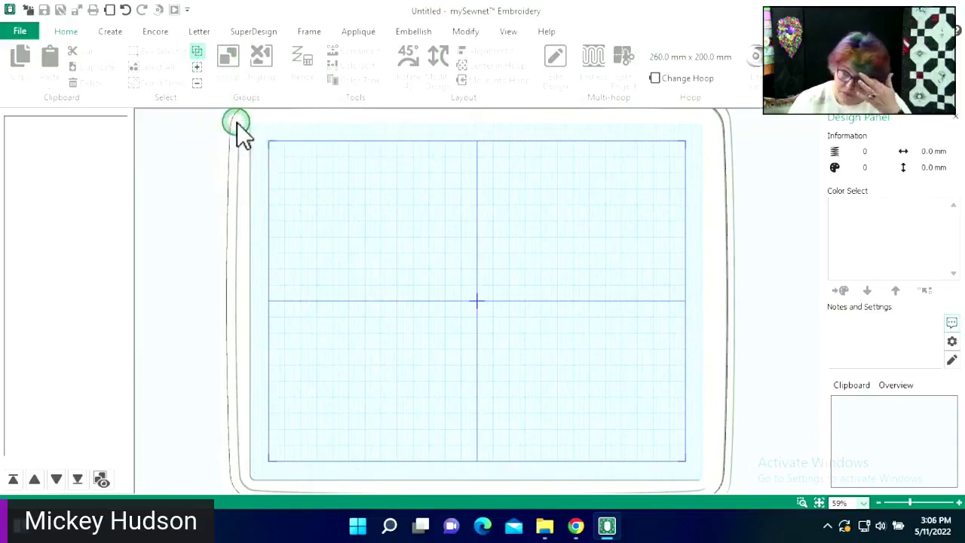
pyautogui.click(198, 31)
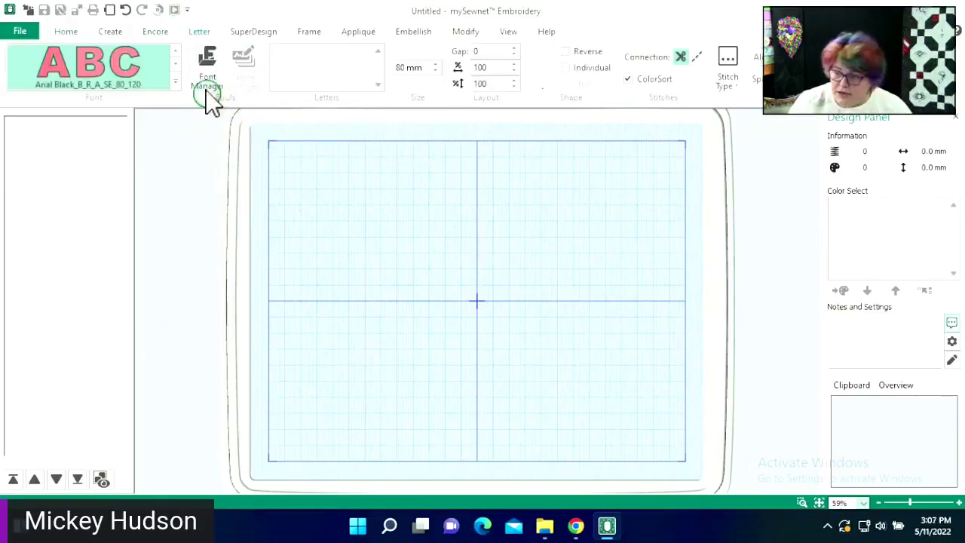
pyautogui.click(206, 66)
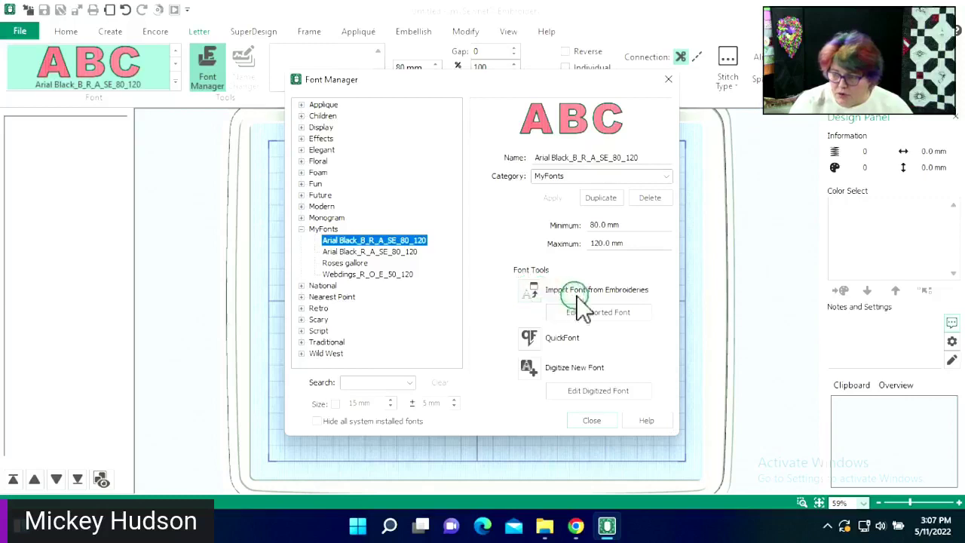
pyautogui.click(516, 289)
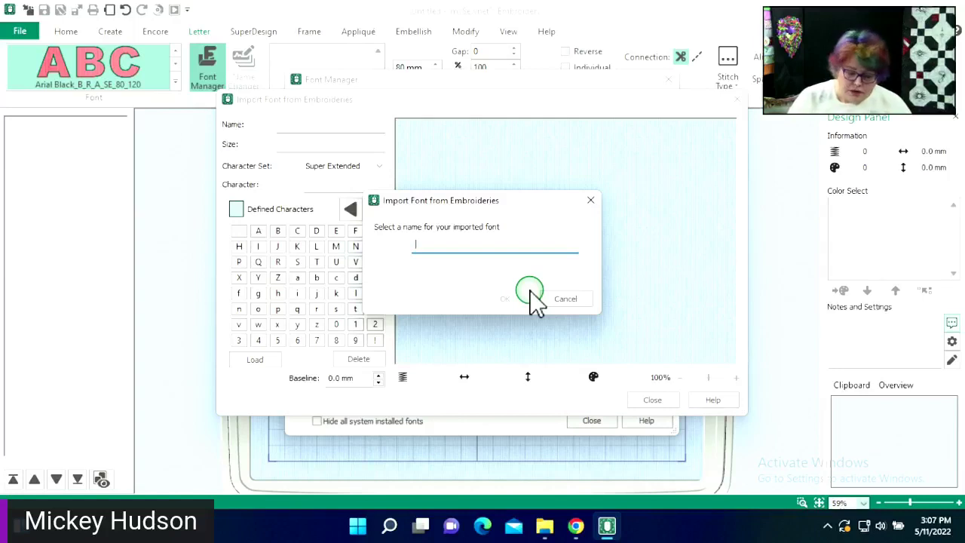
pyautogui.write('After Hours')
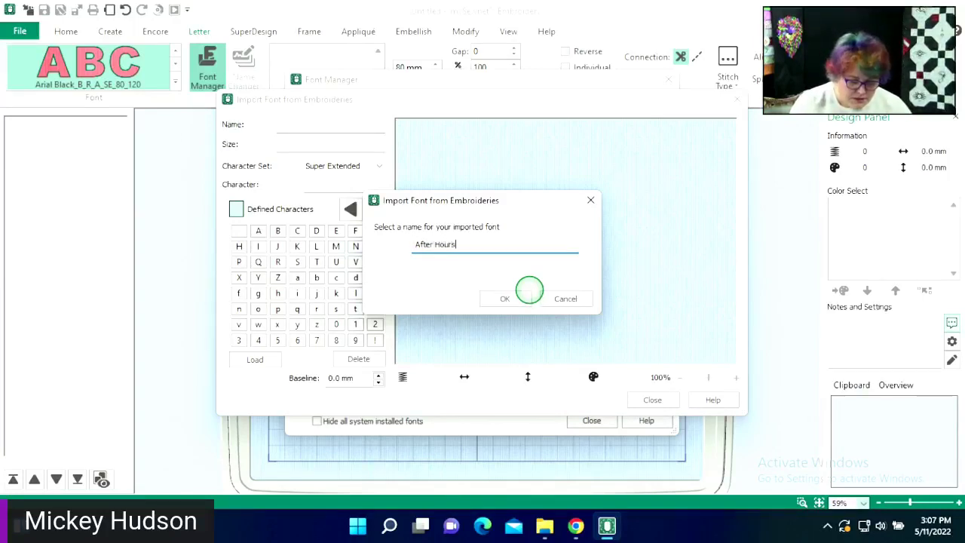
pyautogui.write(' 1 Inch')
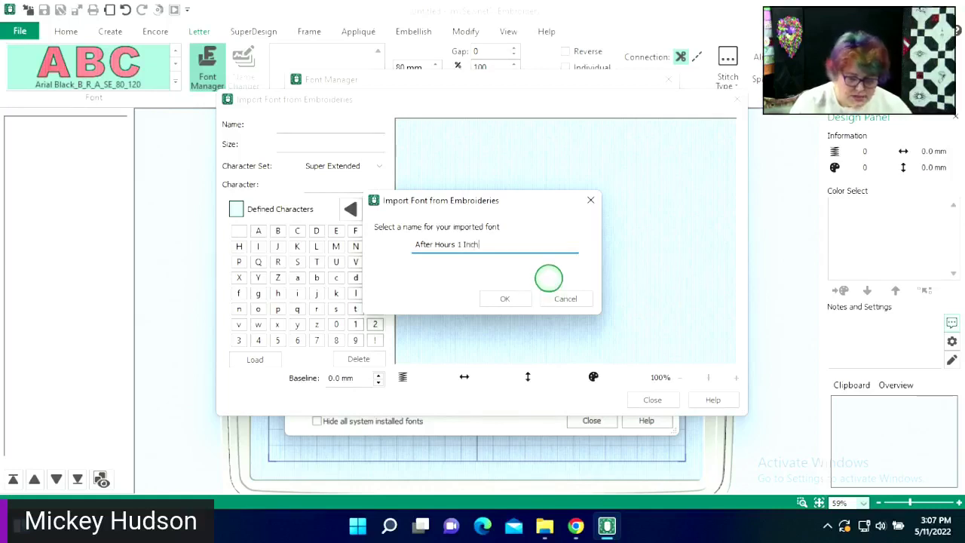
pyautogui.click(509, 299)
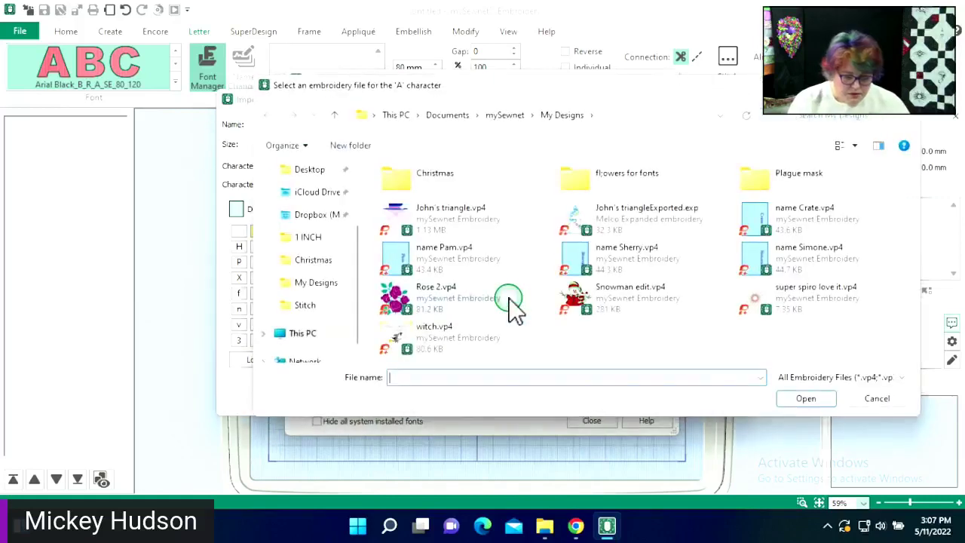
pyautogui.click(311, 239)
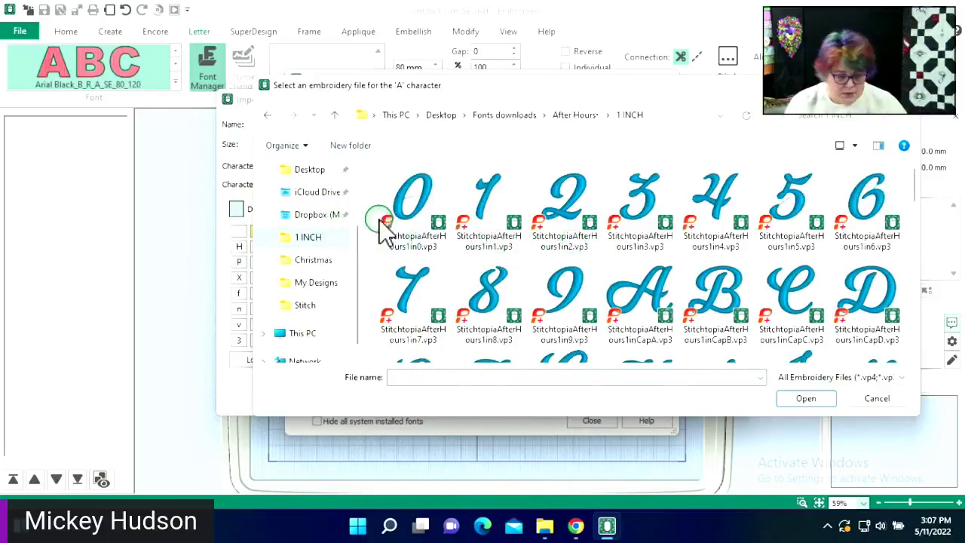
pyautogui.click(297, 170)
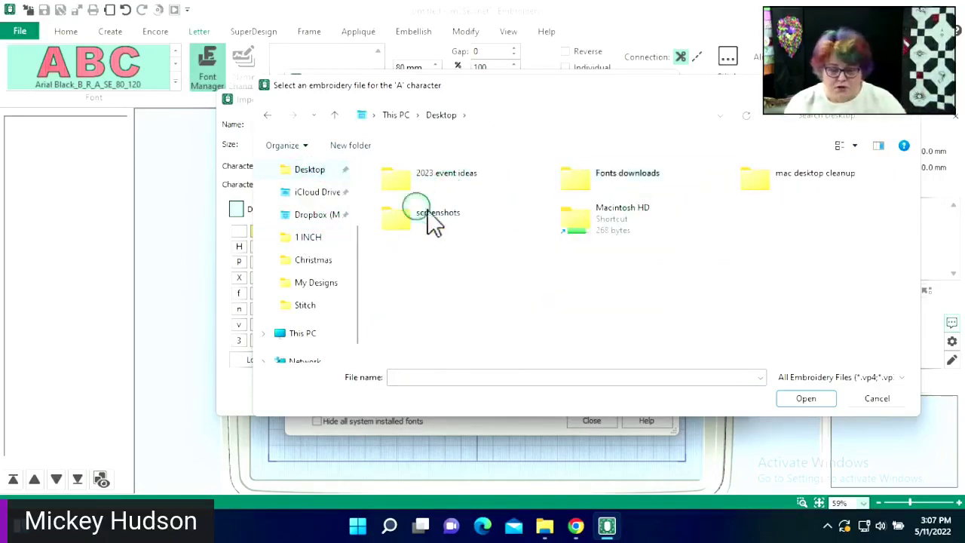
pyautogui.click(298, 170)
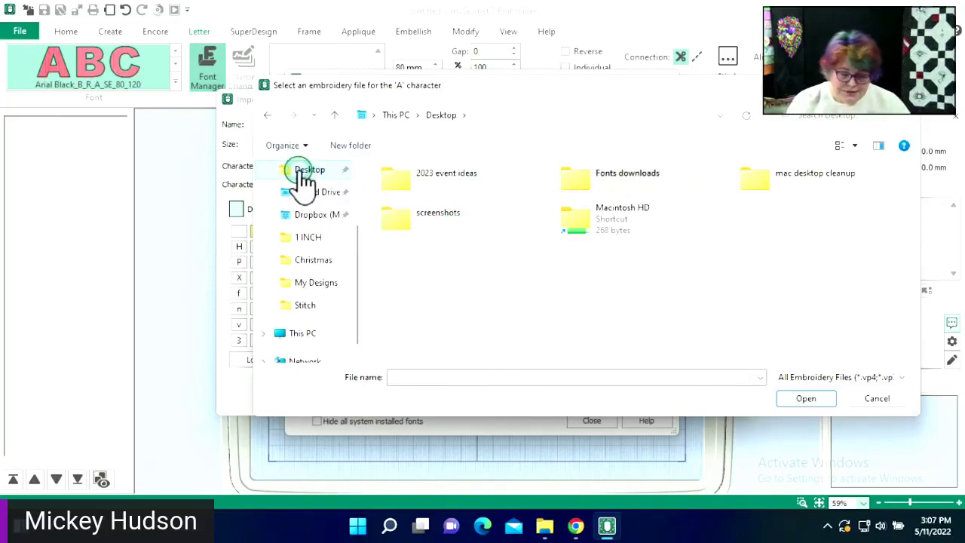
pyautogui.click(496, 181)
pyautogui.click(596, 172)
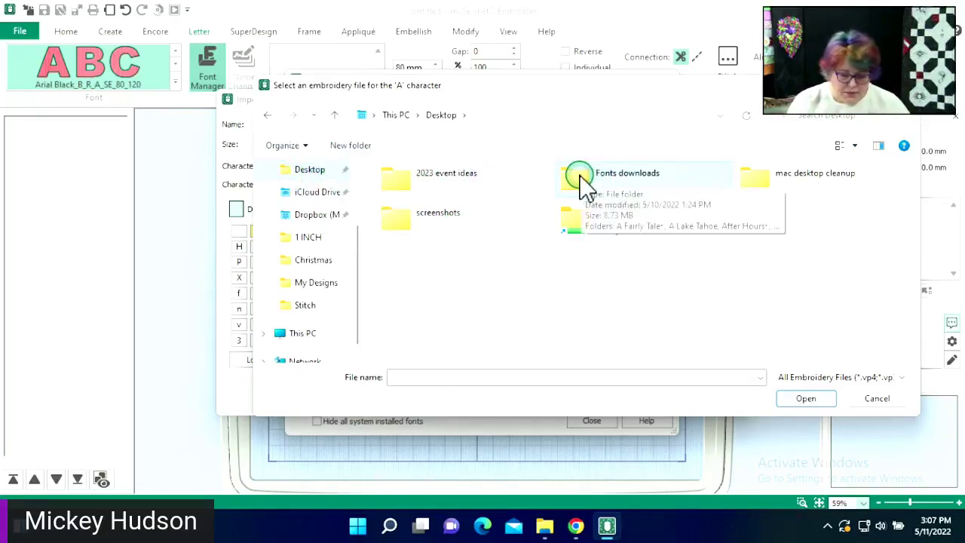
pyautogui.doubleClick(582, 180)
pyautogui.doubleClick(442, 243)
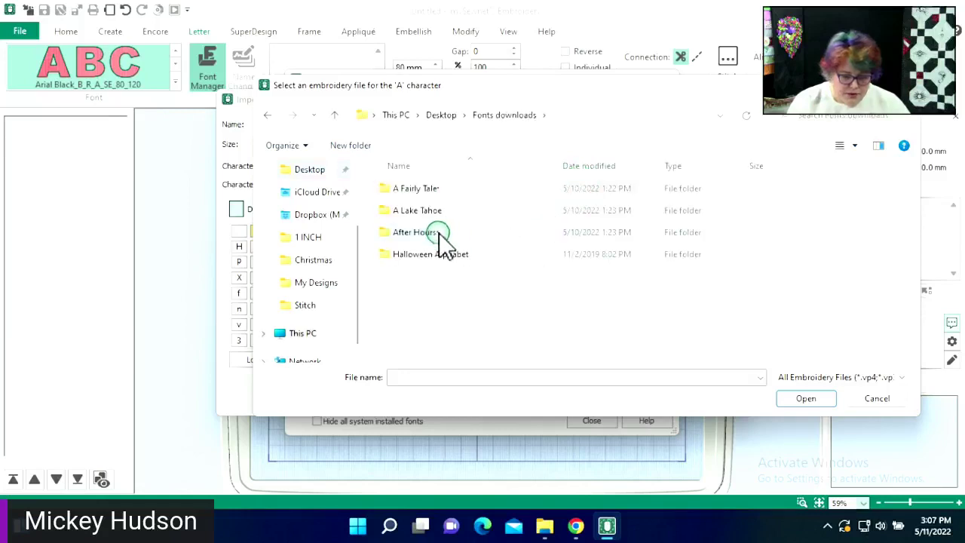
pyautogui.doubleClick(411, 192)
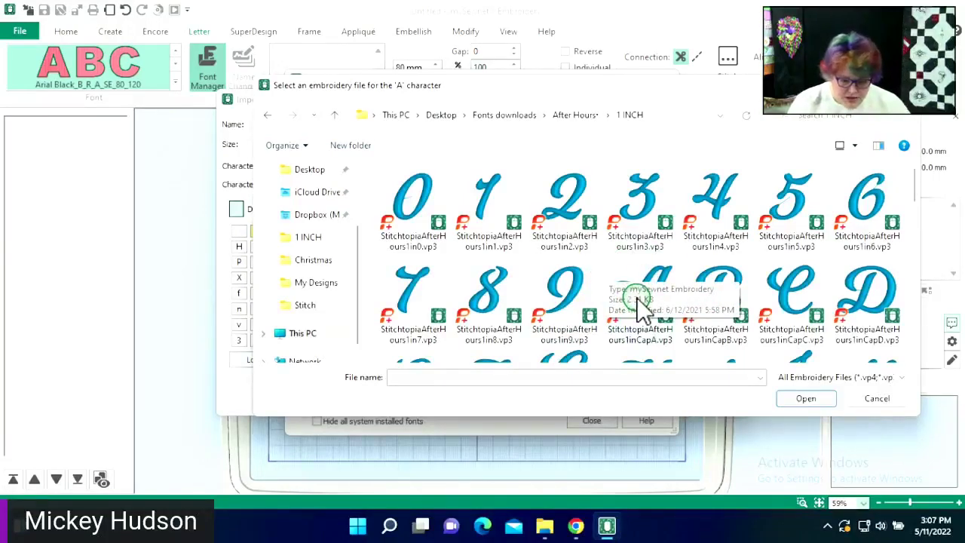
pyautogui.click(873, 397)
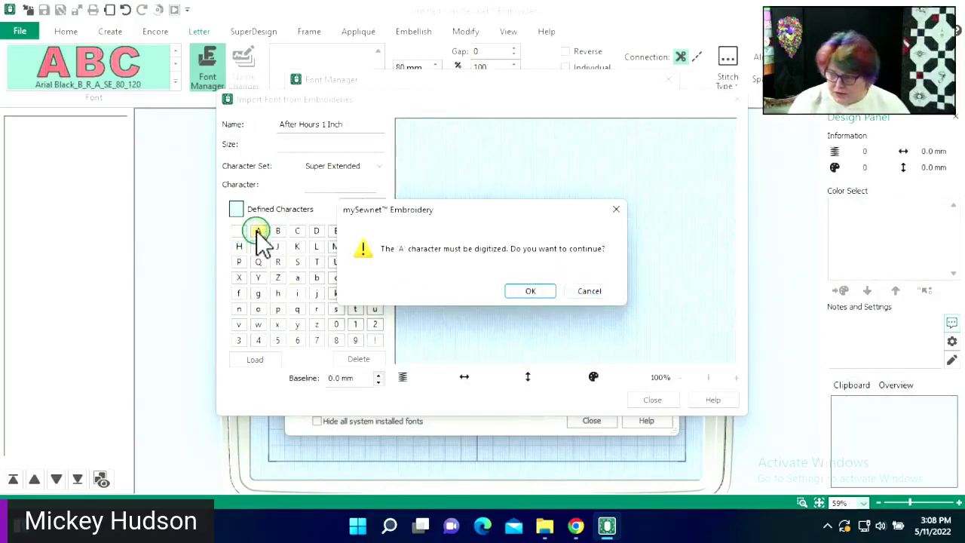
# - Assign StitchtopiaAfterHours1inCapA.vp3 from the After Hours 1 INCH folder in Desktop's Fonts downloads to the A character
pyautogui.click(528, 291)
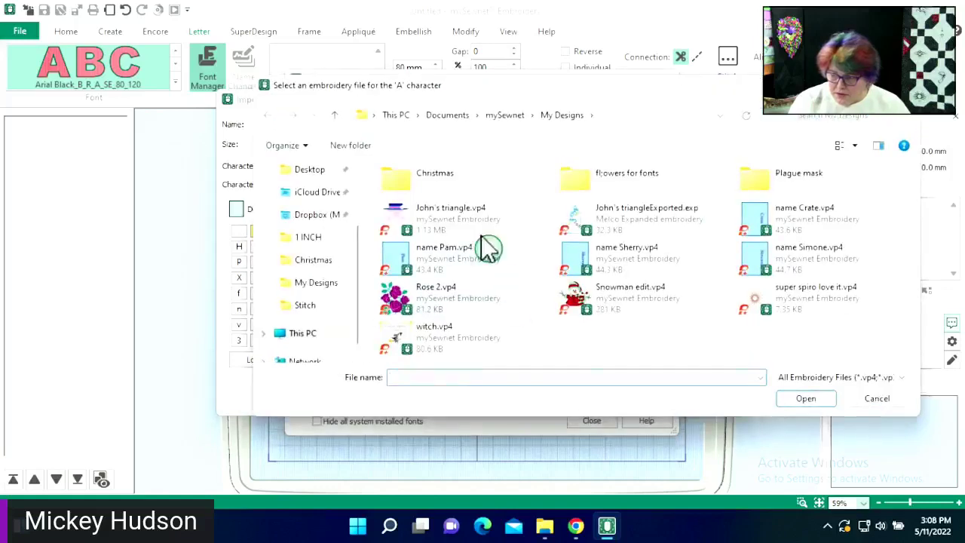
pyautogui.click(311, 172)
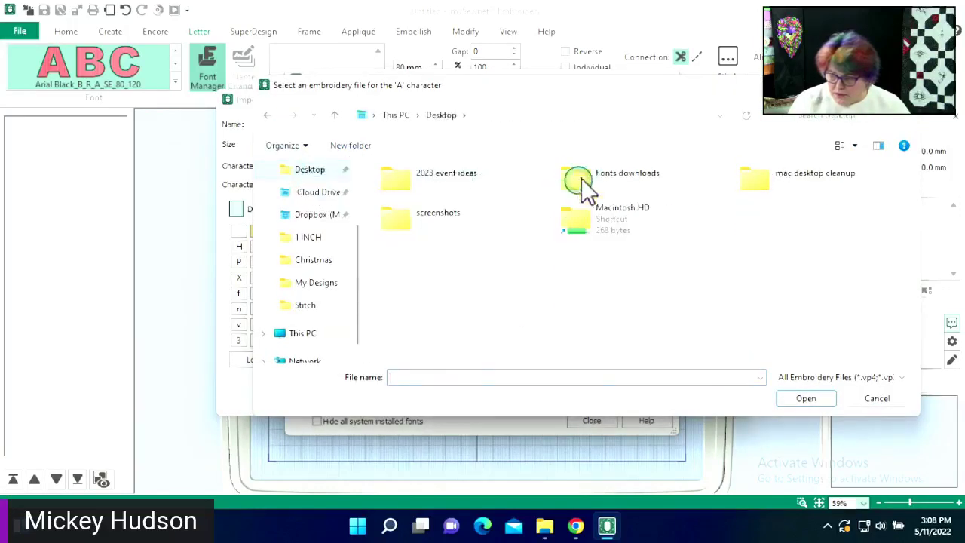
pyautogui.doubleClick(581, 181)
pyautogui.doubleClick(415, 232)
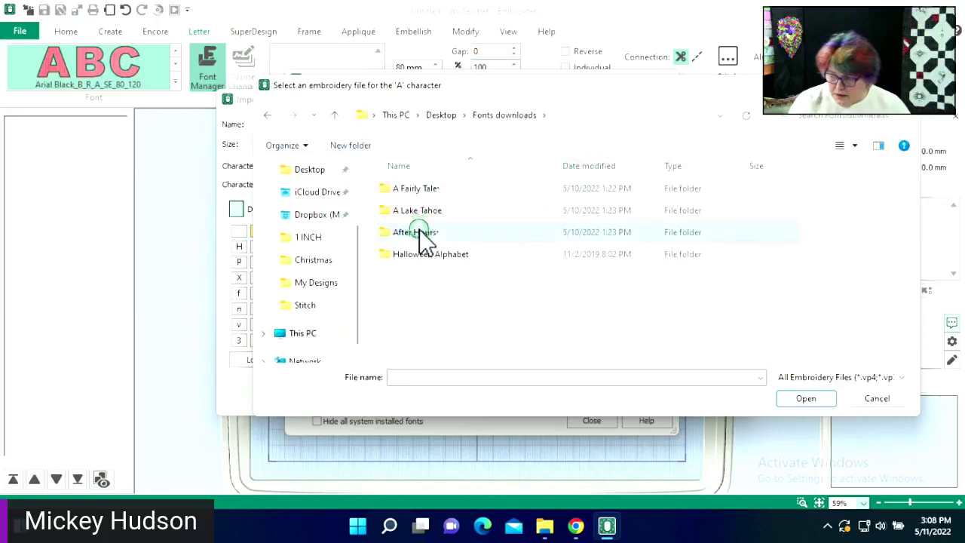
pyautogui.doubleClick(405, 190)
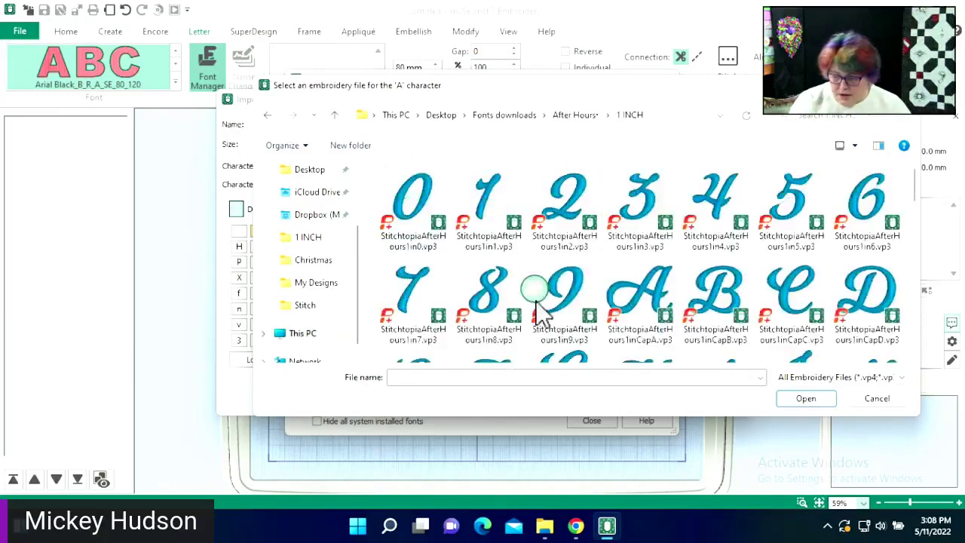
pyautogui.click(643, 292)
pyautogui.click(791, 400)
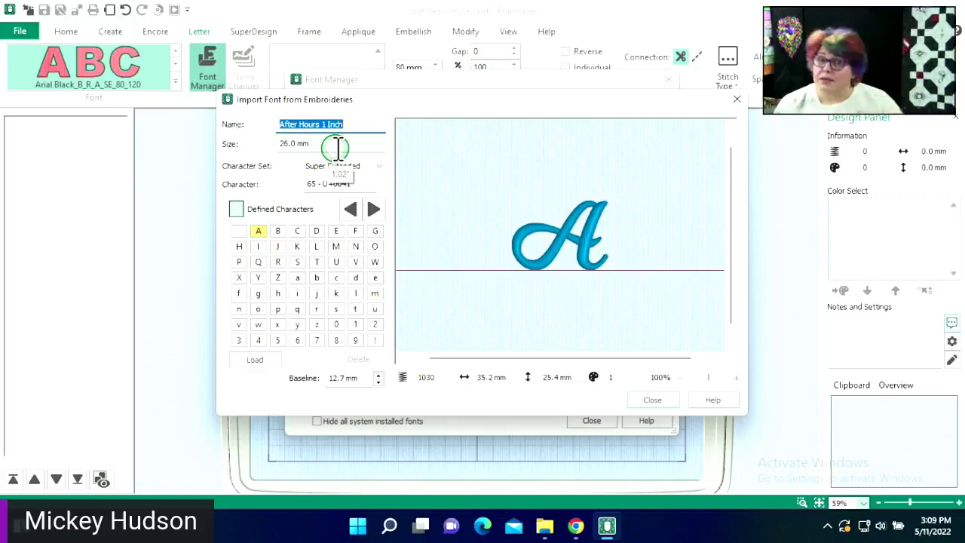
# - Look through the available character sets for the imported font and choose Super Extended
pyautogui.click(374, 167)
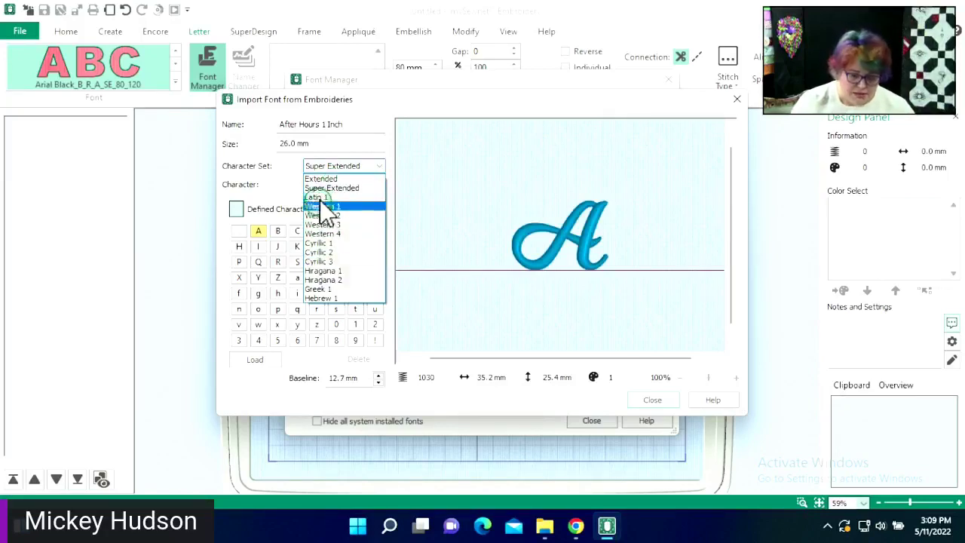
pyautogui.click(317, 179)
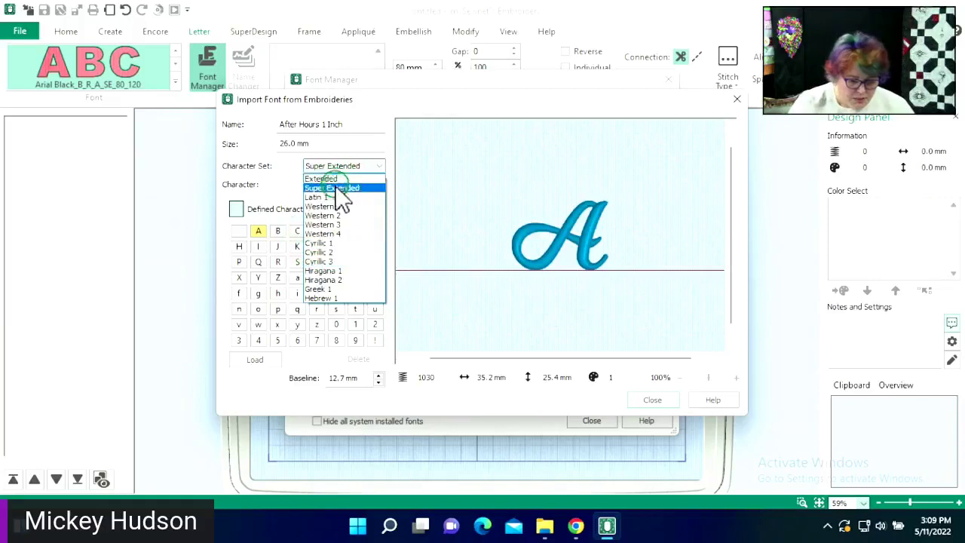
pyautogui.click(337, 186)
pyautogui.click(373, 278)
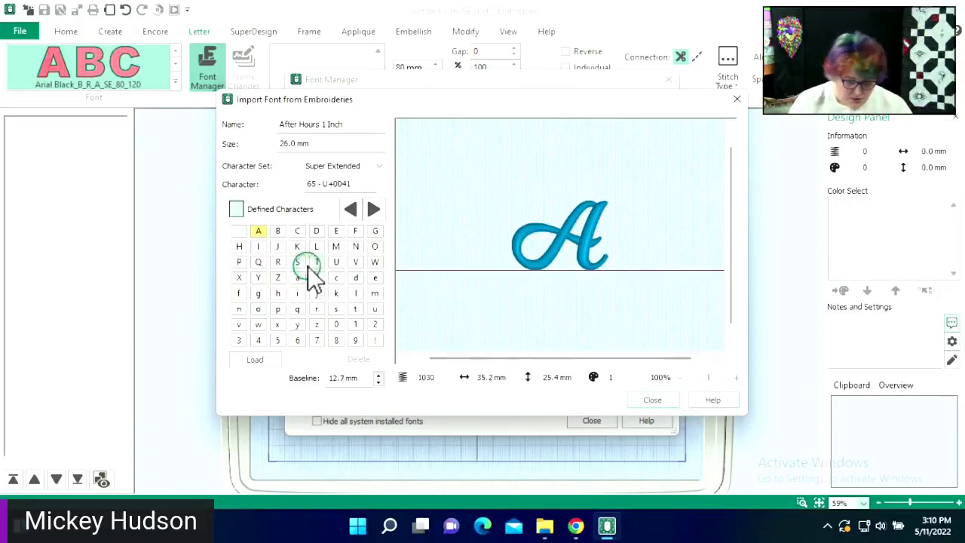
# - Assign StitchtopiaAfterHours1inCapB.vp3 to the B character and close both the font import and the Font Manager
pyautogui.doubleClick(279, 232)
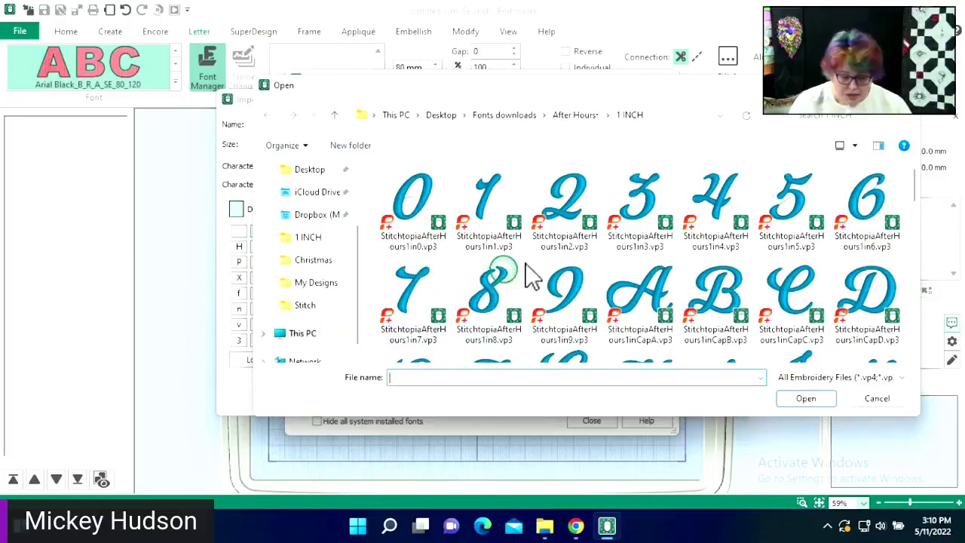
pyautogui.click(715, 293)
pyautogui.click(804, 398)
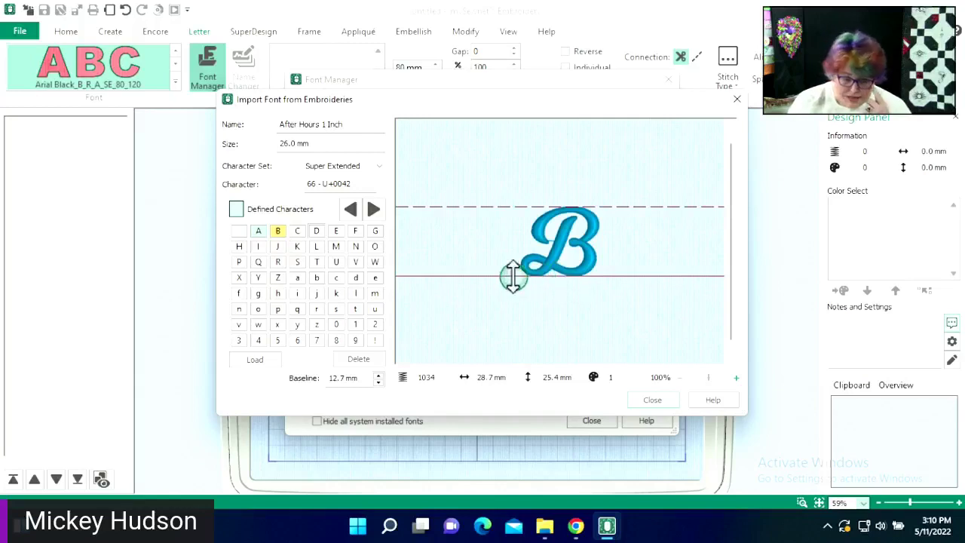
pyautogui.click(650, 401)
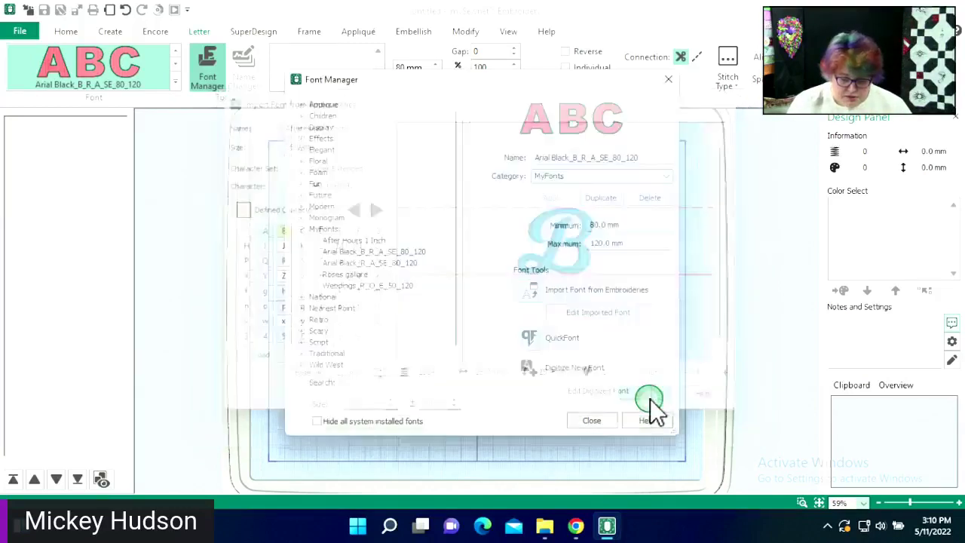
pyautogui.click(595, 420)
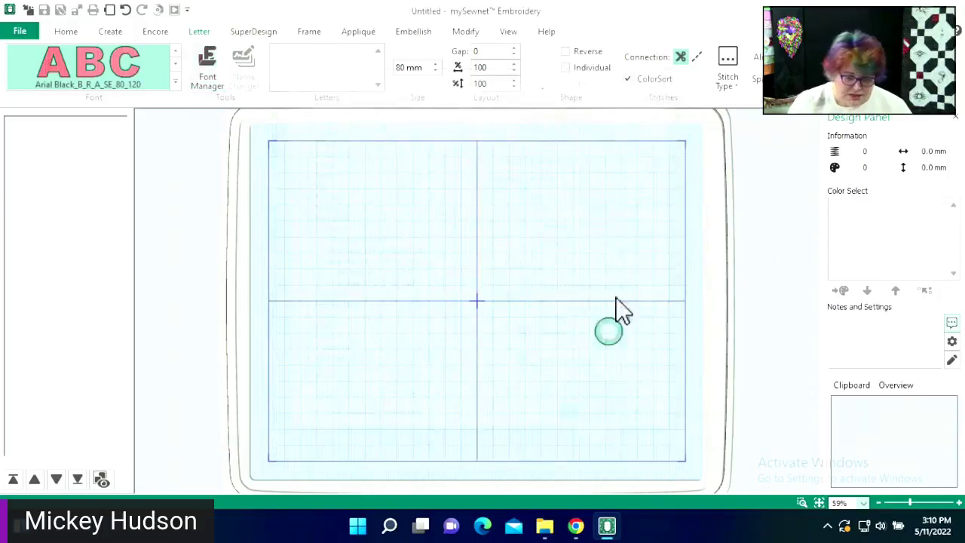
# - Browse the font gallery's categories and choose After Hours 1 Inch from MyFonts as the lettering font
pyautogui.click(178, 83)
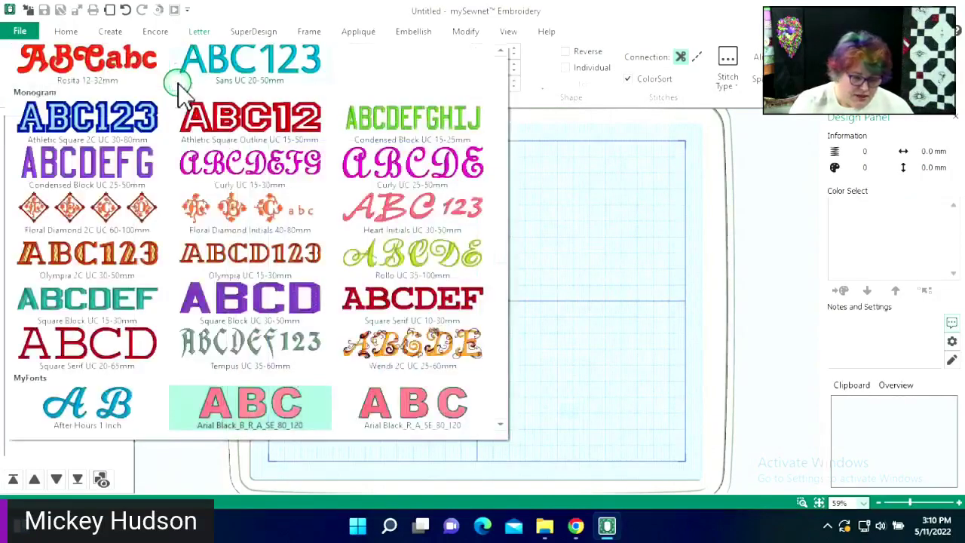
pyautogui.scroll(-10, 174, 201)
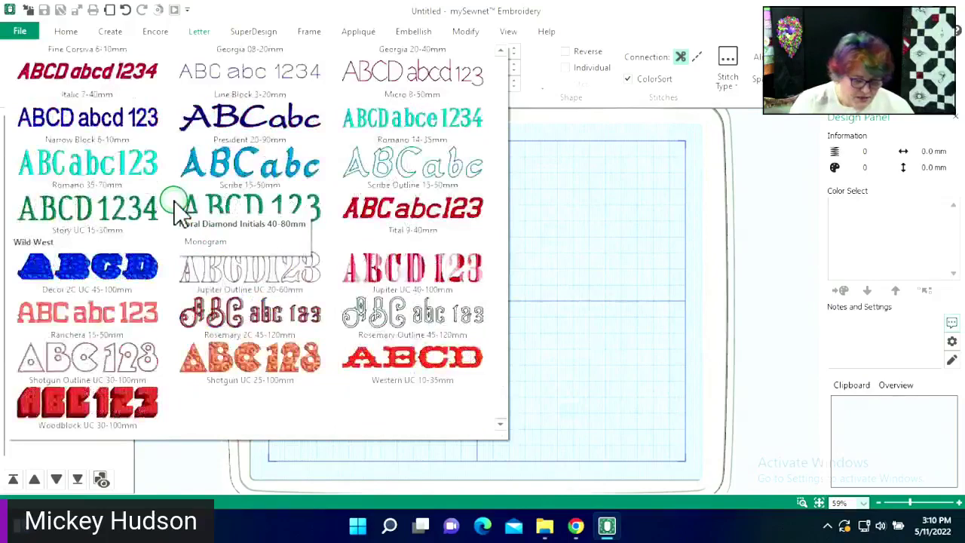
pyautogui.scroll(5, 174, 202)
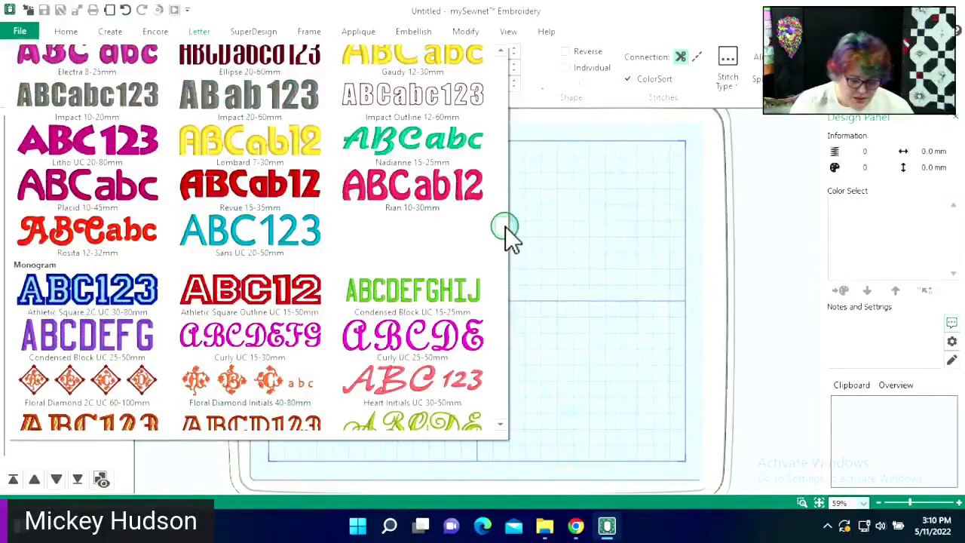
pyautogui.scroll(1, 505, 227)
pyautogui.scroll(5, 503, 222)
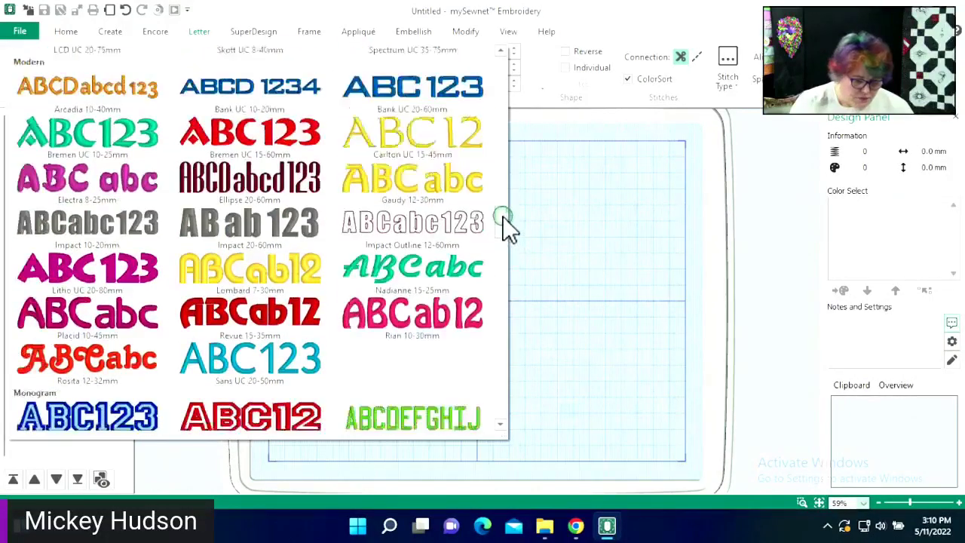
pyautogui.scroll(1, 498, 198)
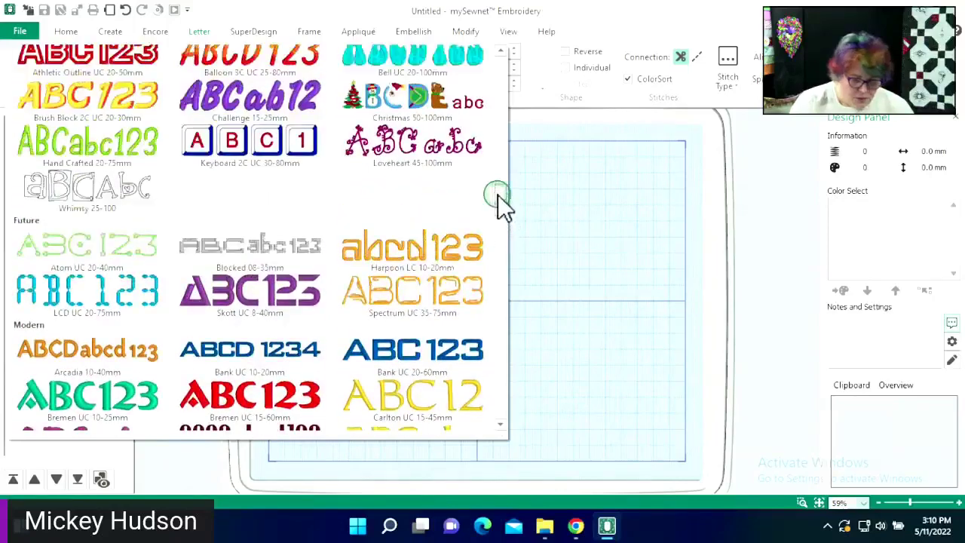
pyautogui.scroll(2, 498, 190)
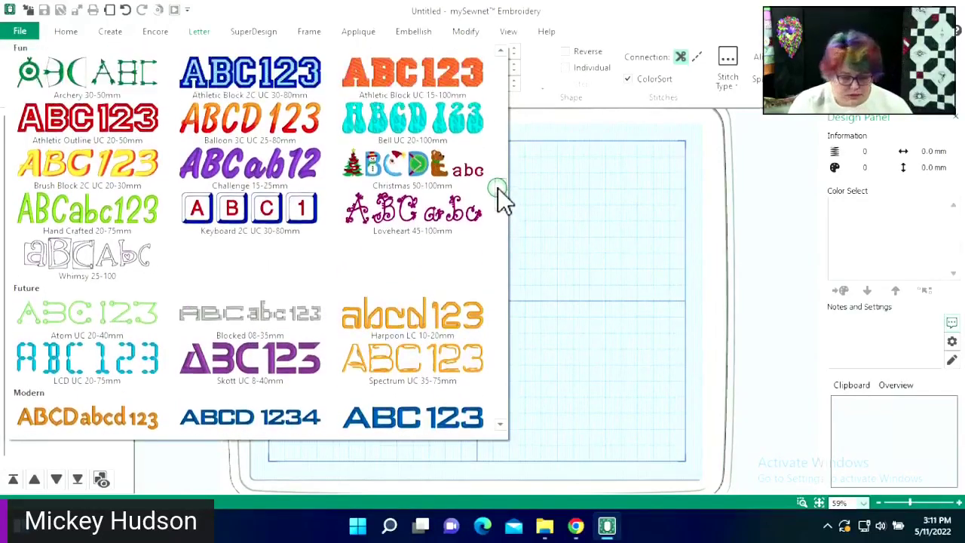
pyautogui.scroll(3, 498, 185)
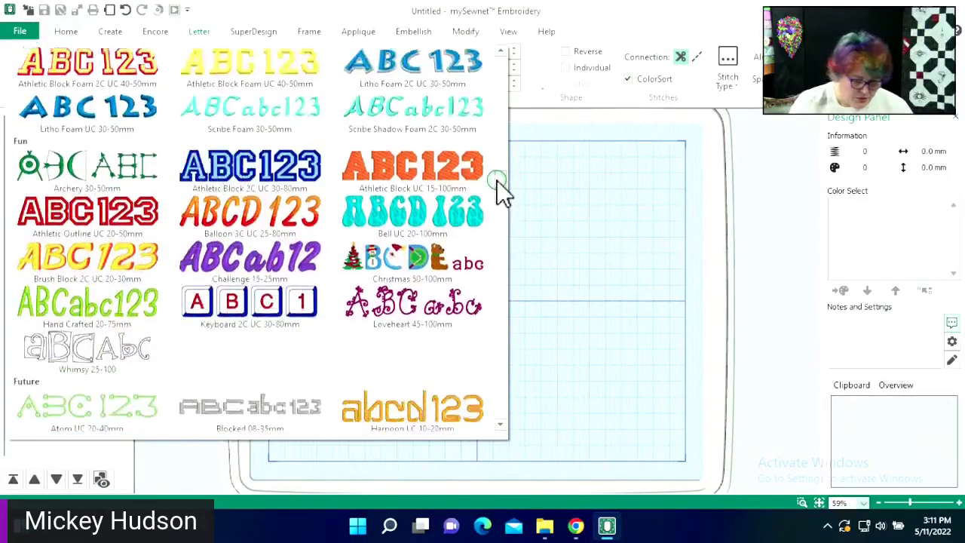
pyautogui.moveTo(496, 174); pyautogui.dragTo(501, 251)
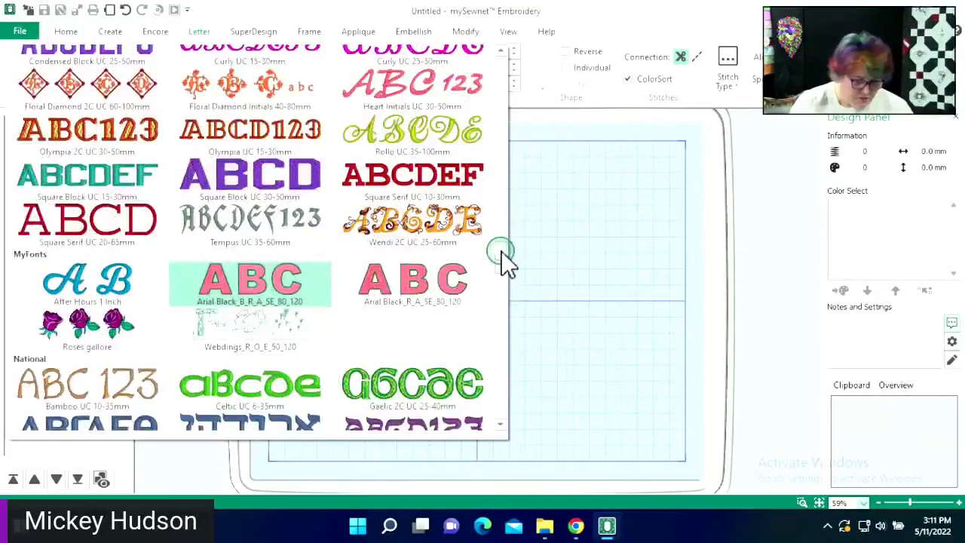
pyautogui.click(94, 291)
pyautogui.click(427, 280)
pyautogui.click(876, 241)
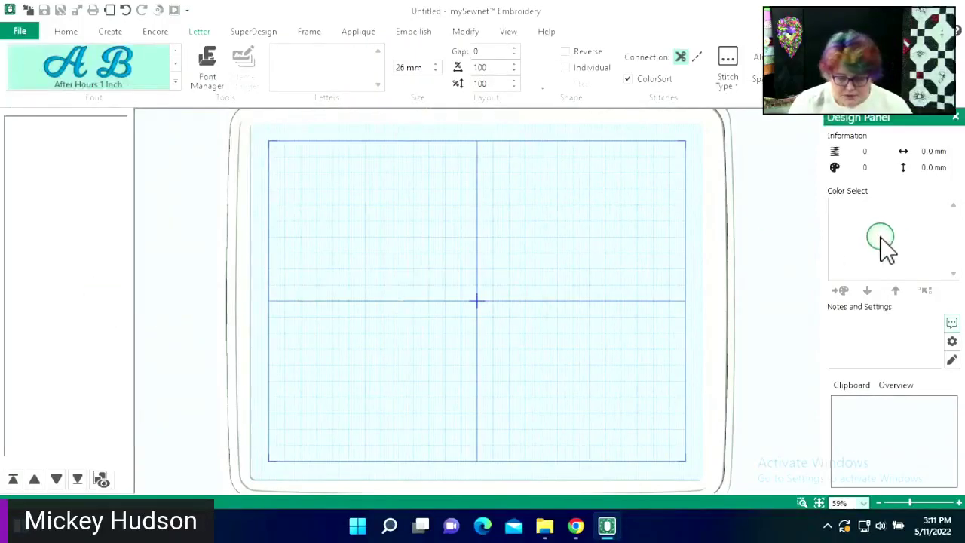
pyautogui.click(854, 215)
# - Enter the letters AB and place them in the hoop as After Hours 1 Inch lettering
pyautogui.click(328, 119)
pyautogui.click(313, 64)
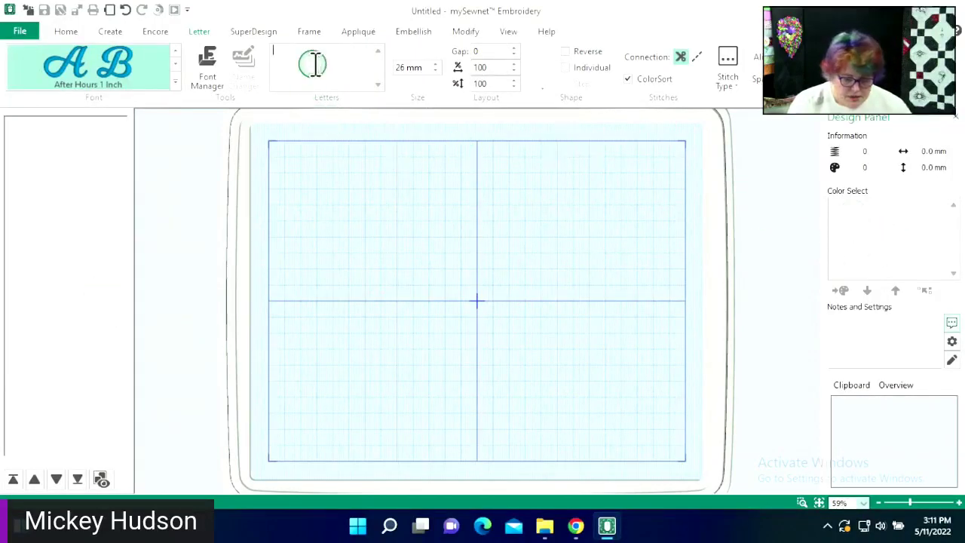
pyautogui.write('AB')
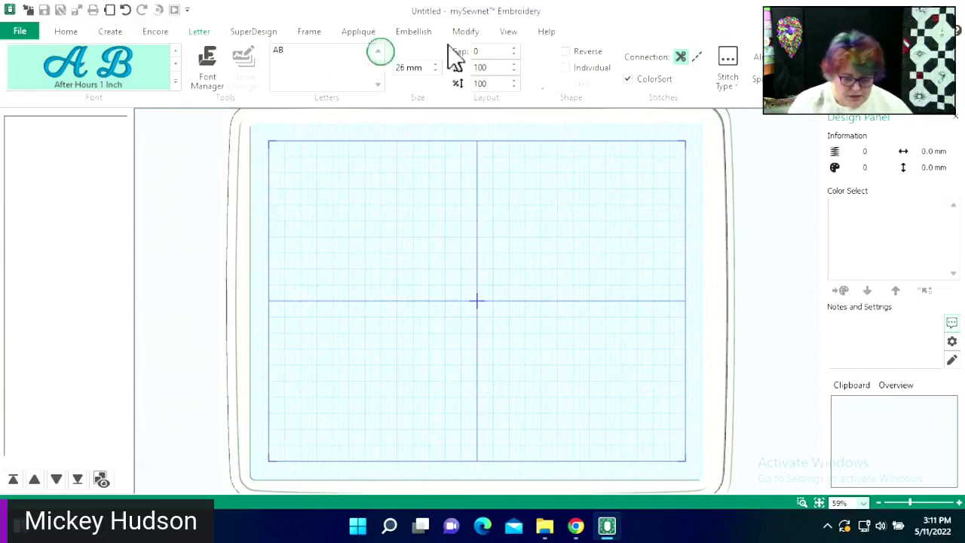
pyautogui.press('Return')
pyautogui.click(647, 302)
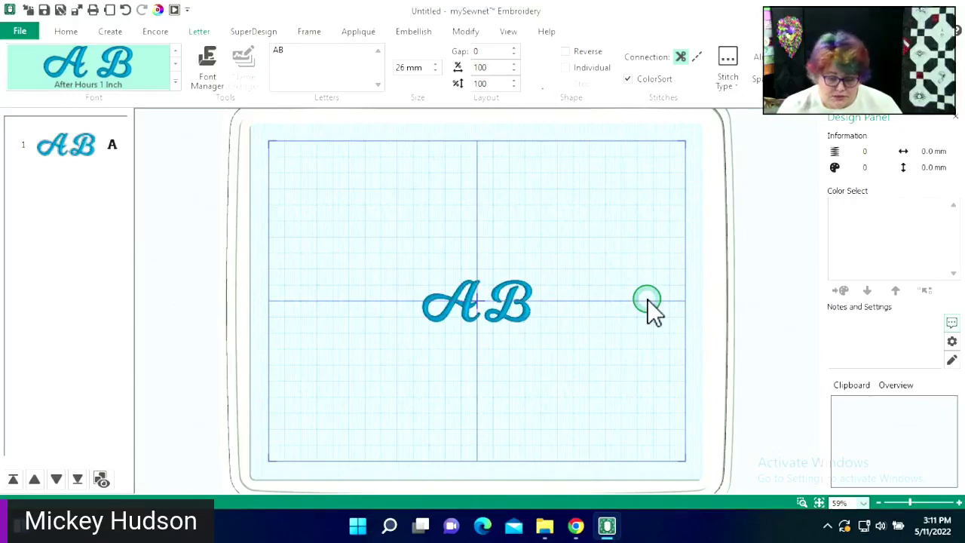
# - Select the AB lettering in the hoop and delete it
pyautogui.click(464, 288)
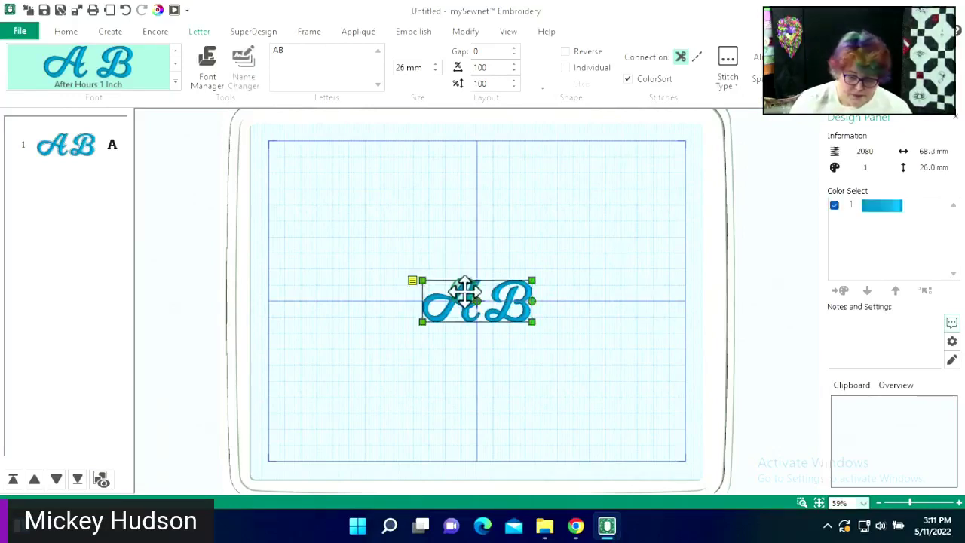
pyautogui.rightClick(464, 288)
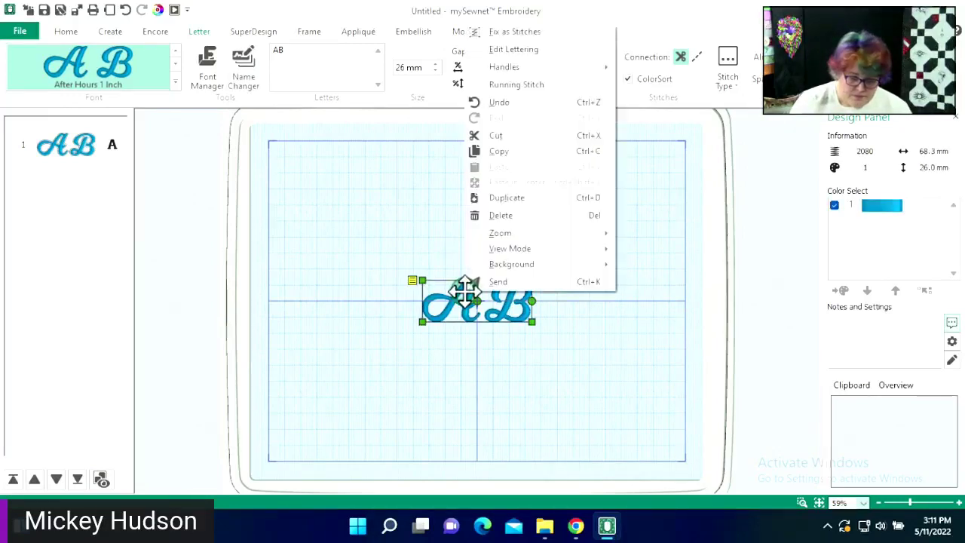
pyautogui.click(517, 213)
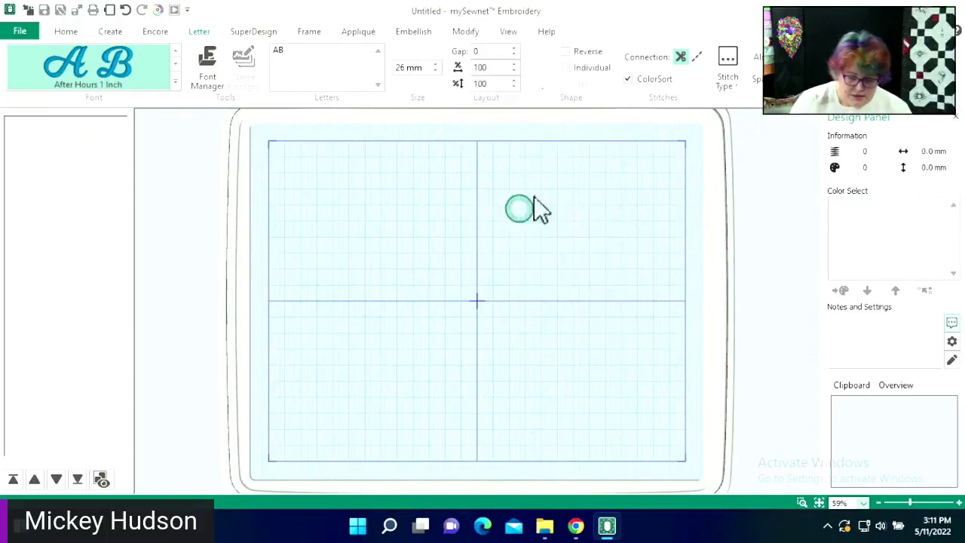
# - Check the letter files in File Explorer's 1 INCH folder, return to mySewnet Embroidery and open the Font Manager
pyautogui.hotkey('alt', 'Tab')
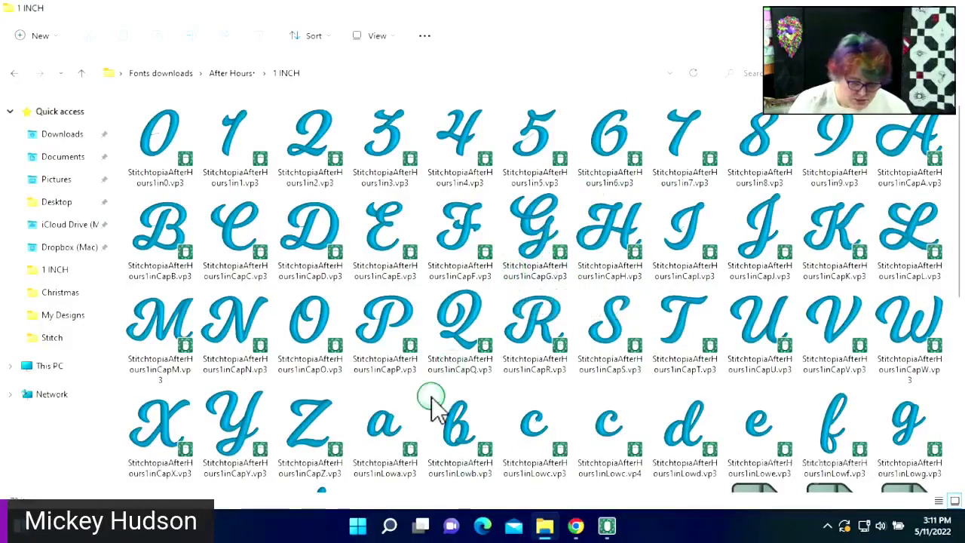
pyautogui.click(608, 520)
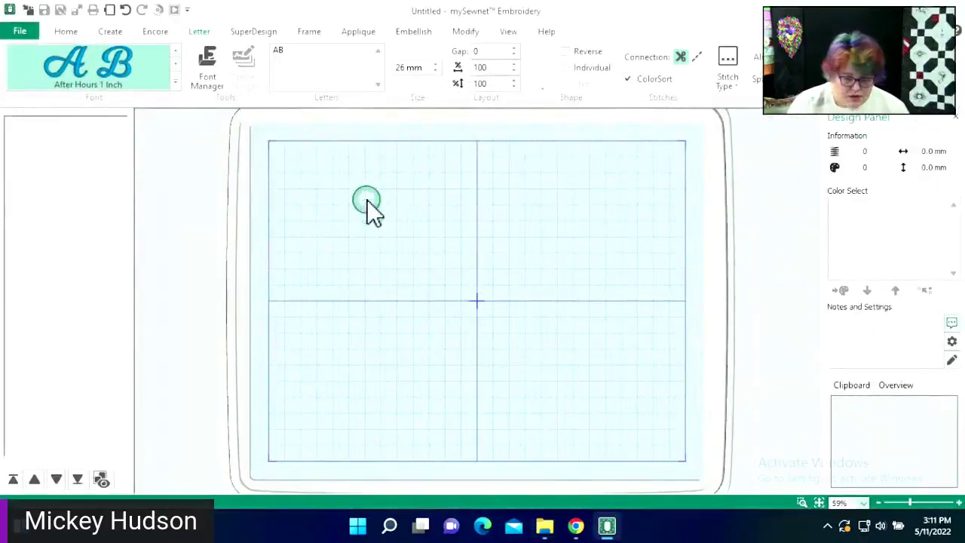
pyautogui.click(206, 68)
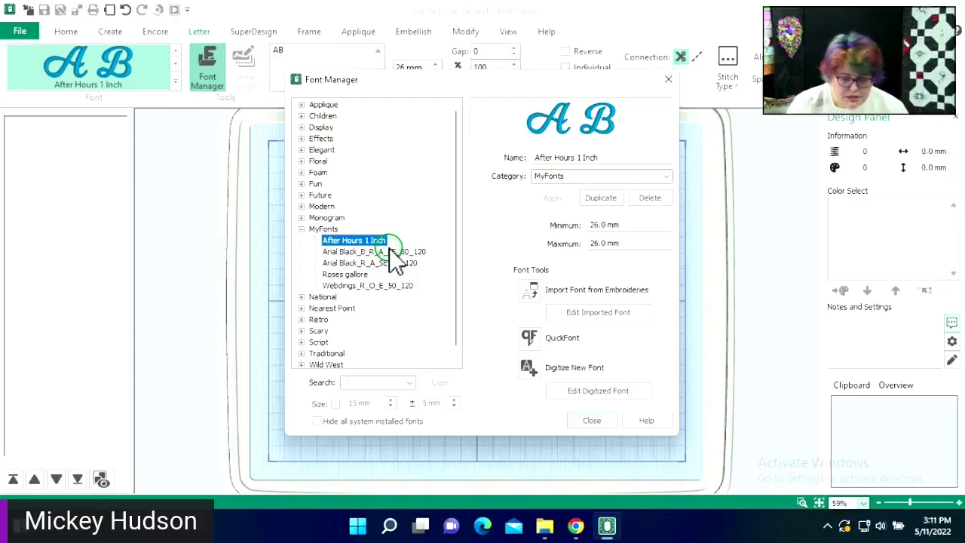
# - Collapse MyFonts in the Font Manager and examine the fonts in the Modern and Applique categories, collapsing each again
pyautogui.click(302, 228)
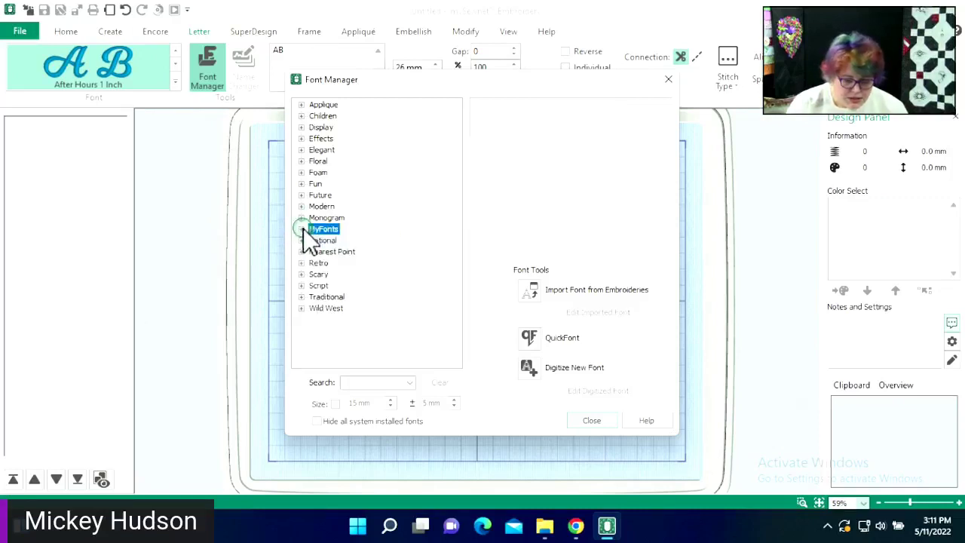
pyautogui.click(301, 206)
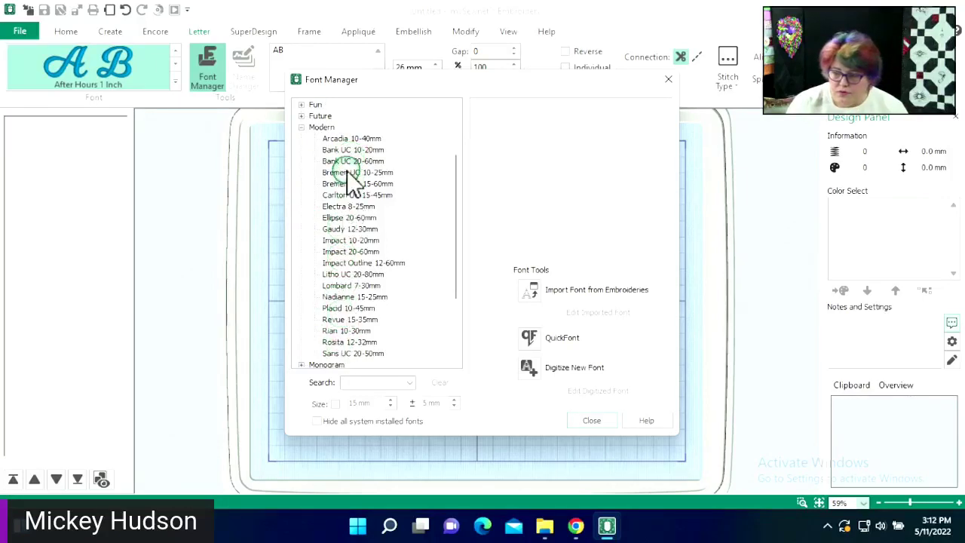
pyautogui.click(301, 127)
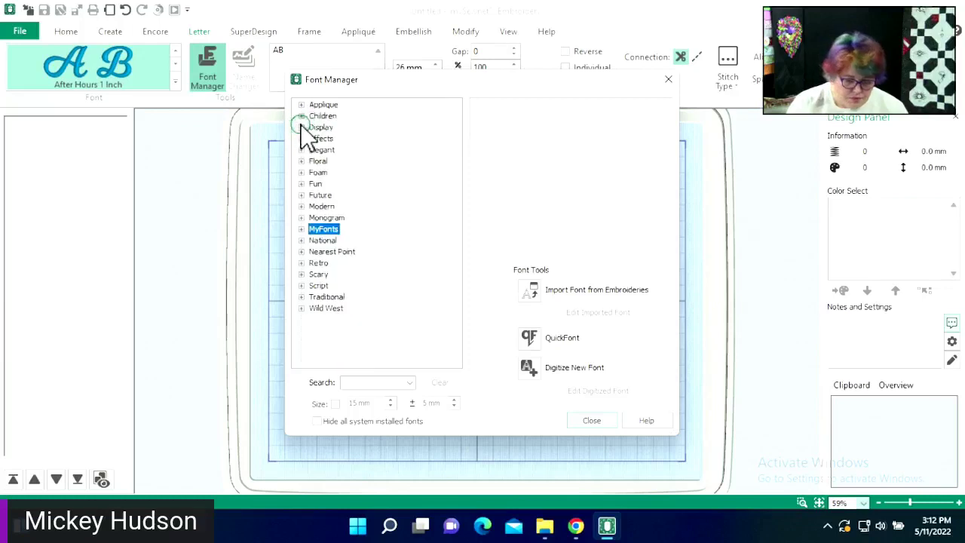
pyautogui.click(301, 104)
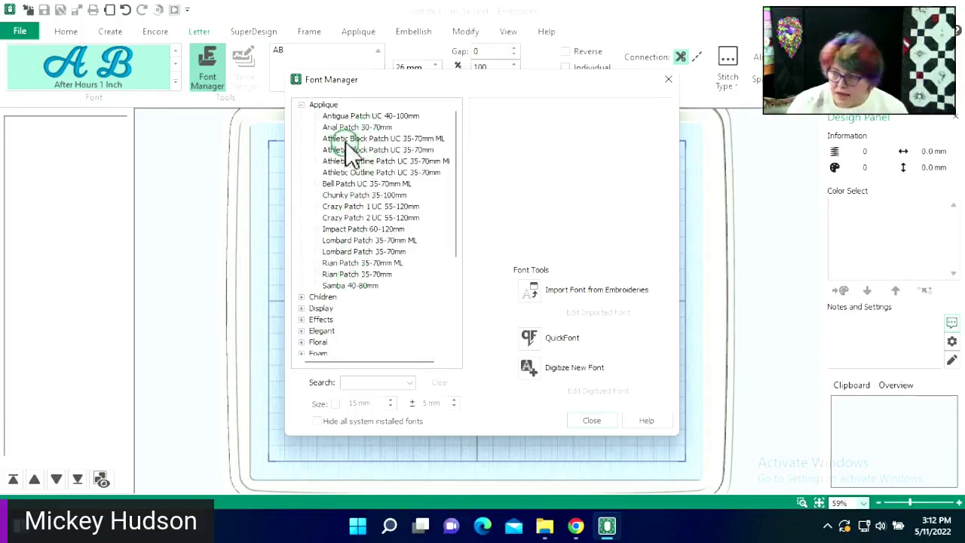
pyautogui.click(300, 105)
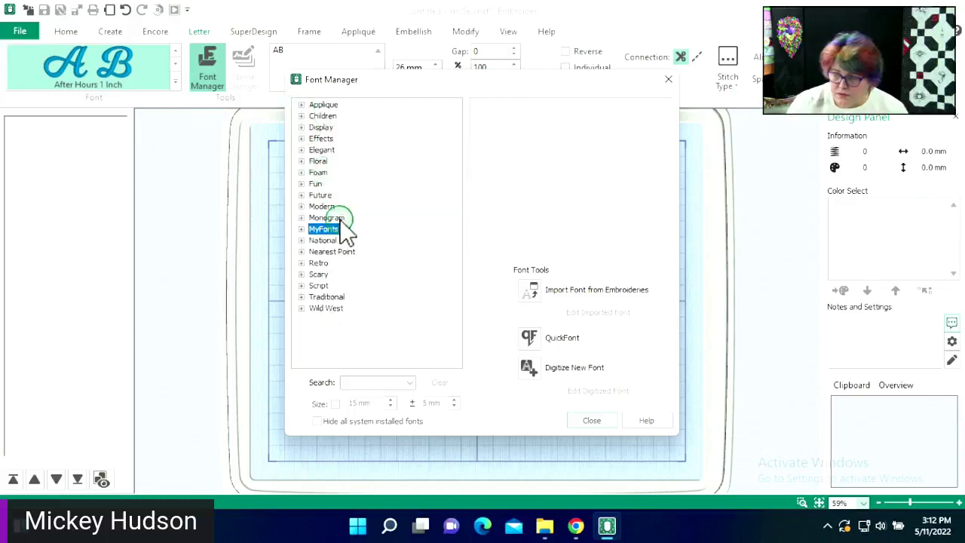
# - Expand the MyFonts category to view its fonts, and close the Font Manager
pyautogui.click(301, 229)
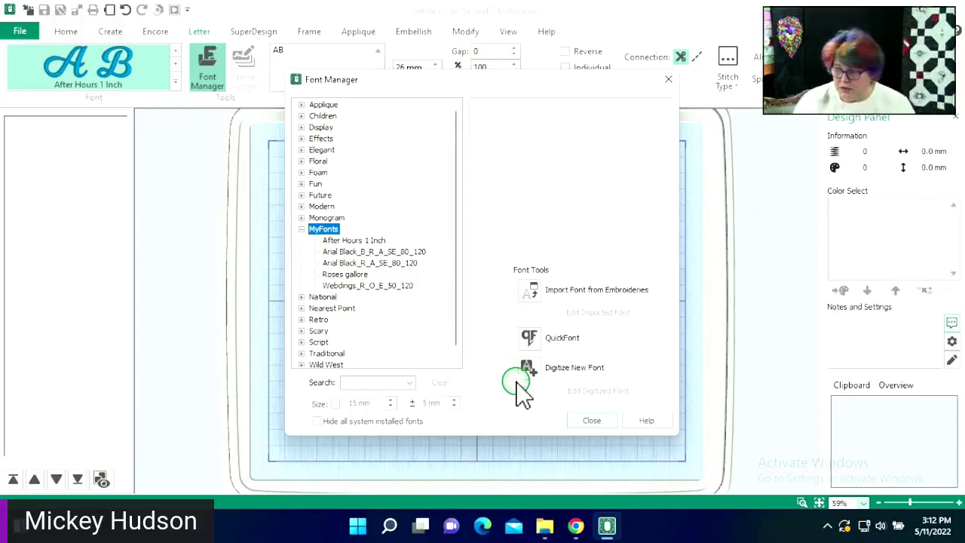
pyautogui.click(588, 423)
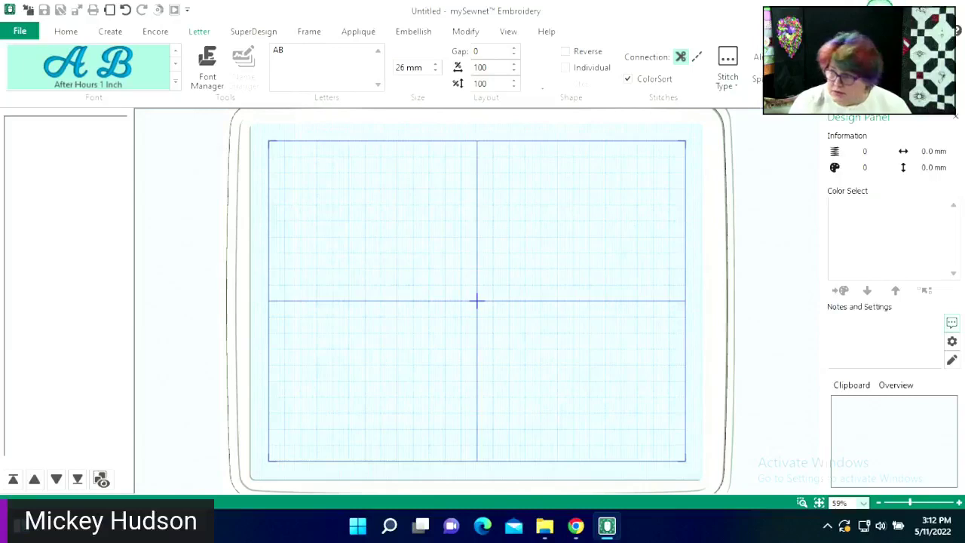
# - Open StitchtopiaAfterHours1in5.vp3 from File Explorer's 1 INCH folder in mySewnet Embroidery and inspect the digit 5 up close
pyautogui.hotkey('alt', 'Tab')
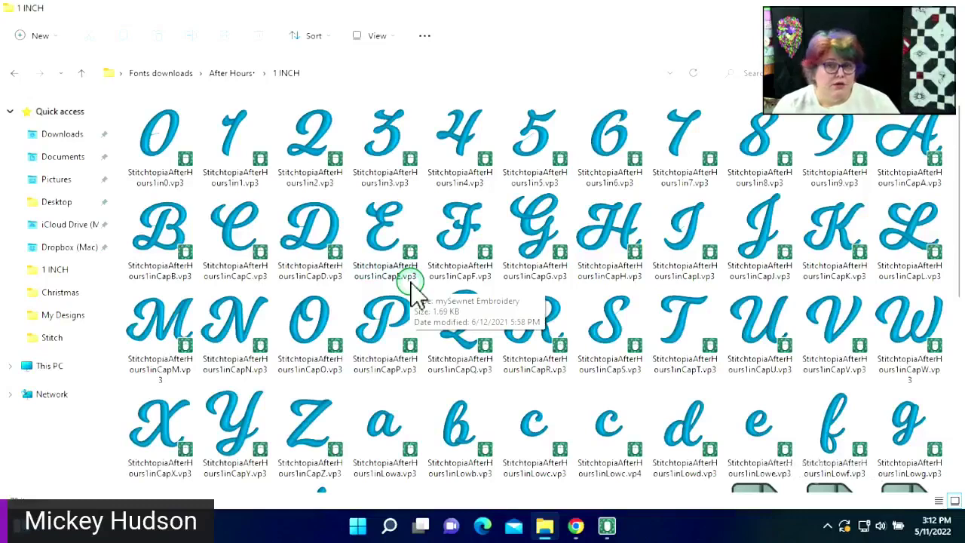
pyautogui.click(531, 147)
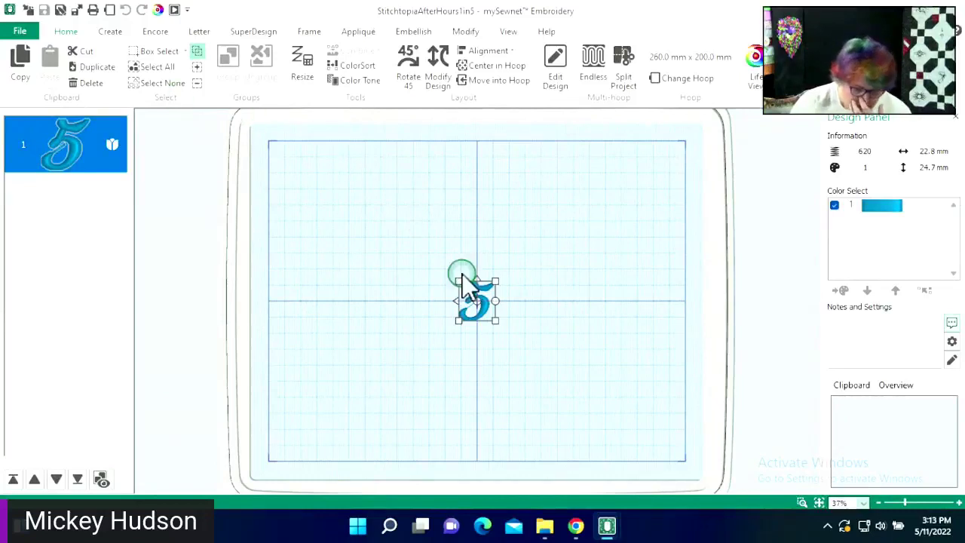
pyautogui.click(803, 503)
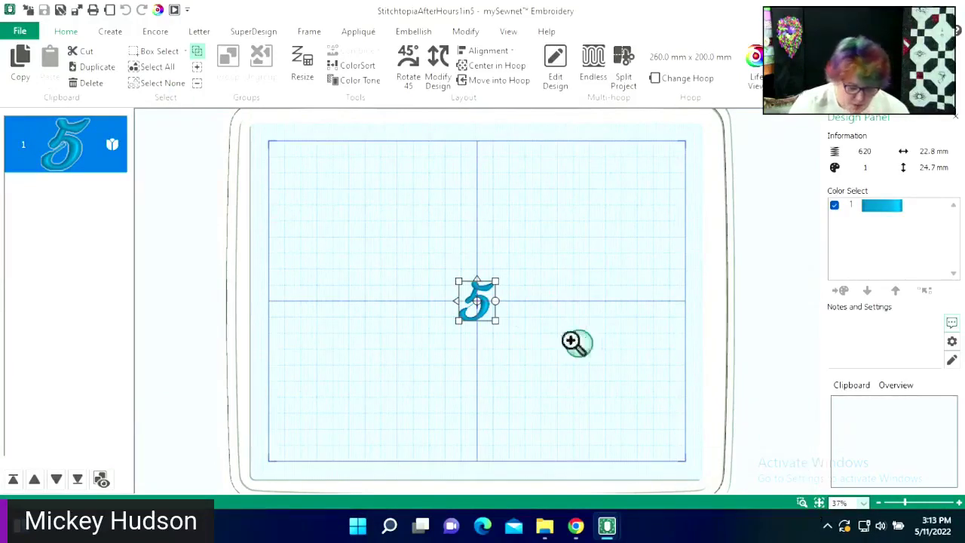
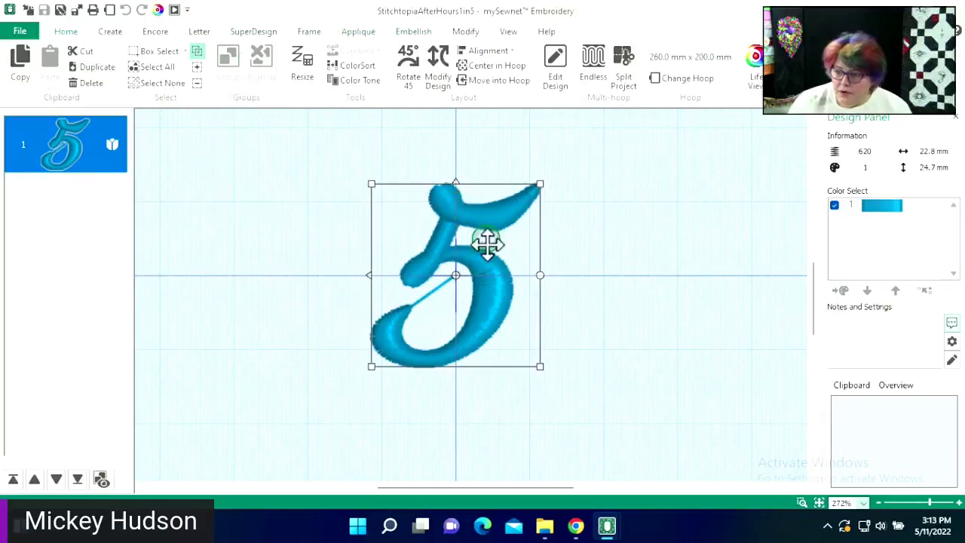
# - Switch the digit 5 to stitch modification and use Select Stitches on the connecting stitch between the design centre and the lower curve
pyautogui.click(467, 32)
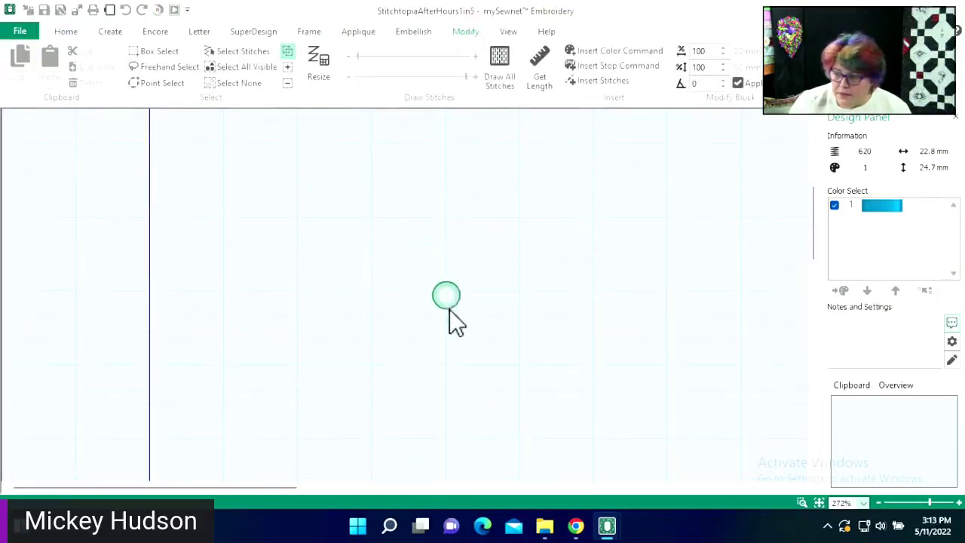
pyautogui.scroll(-3, 449, 324)
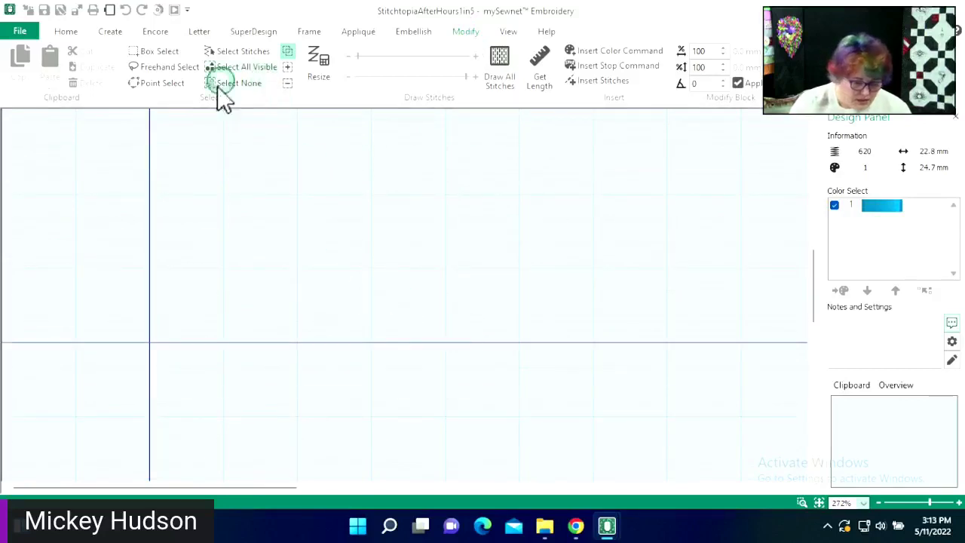
pyautogui.scroll(-3, 620, 351)
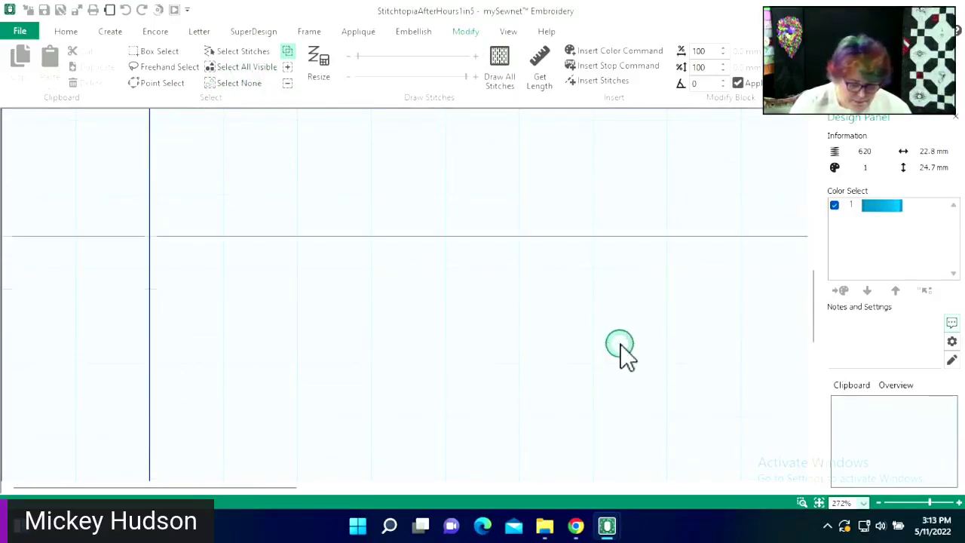
pyautogui.scroll(-3, 620, 351)
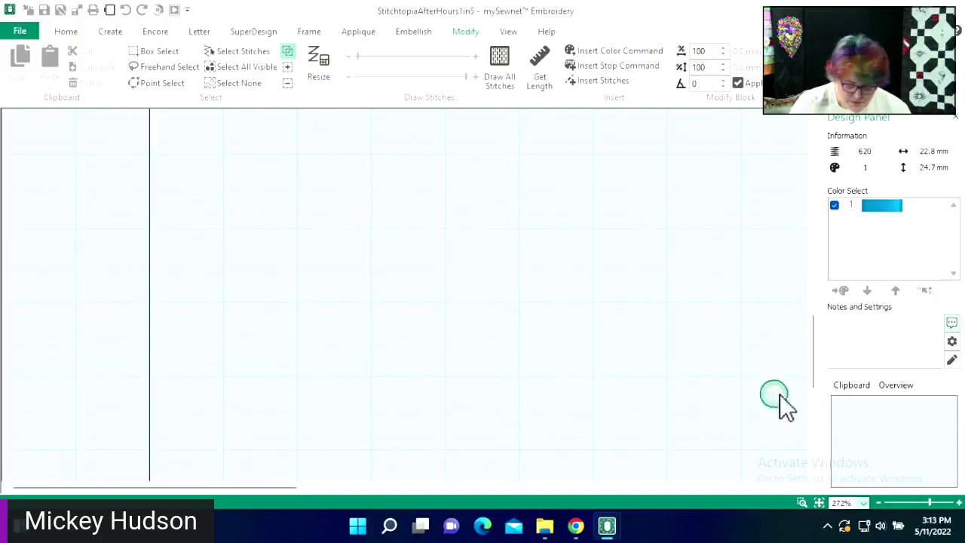
pyautogui.click(819, 502)
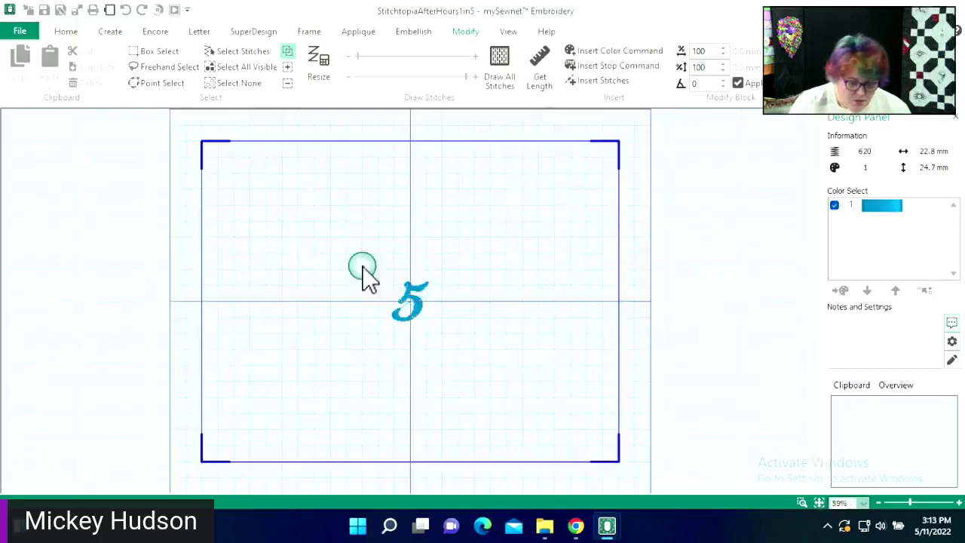
pyautogui.click(801, 503)
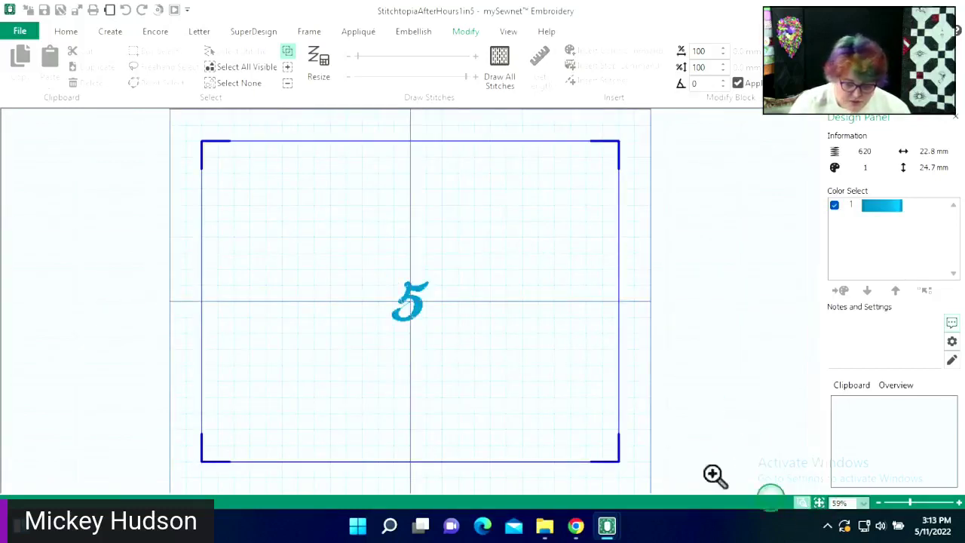
pyautogui.click(452, 351)
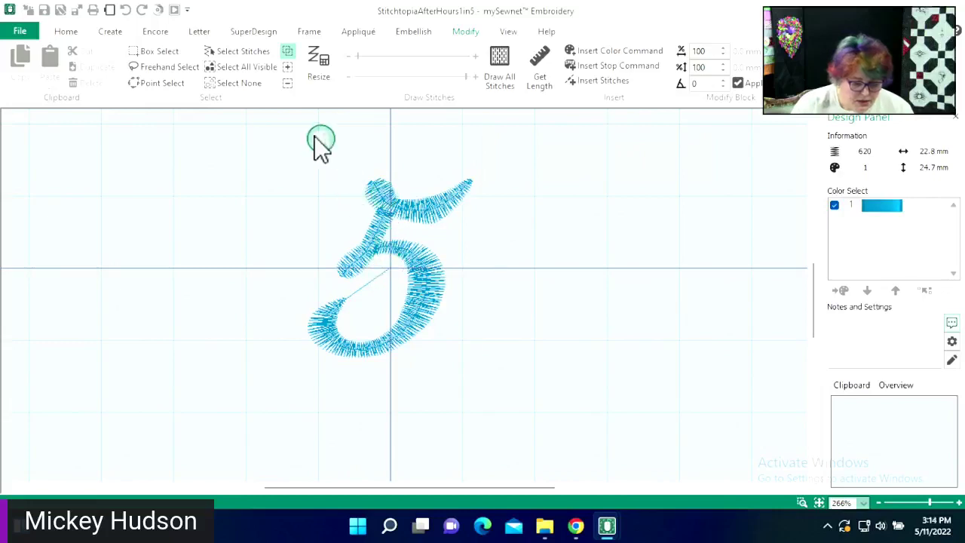
pyautogui.click(224, 53)
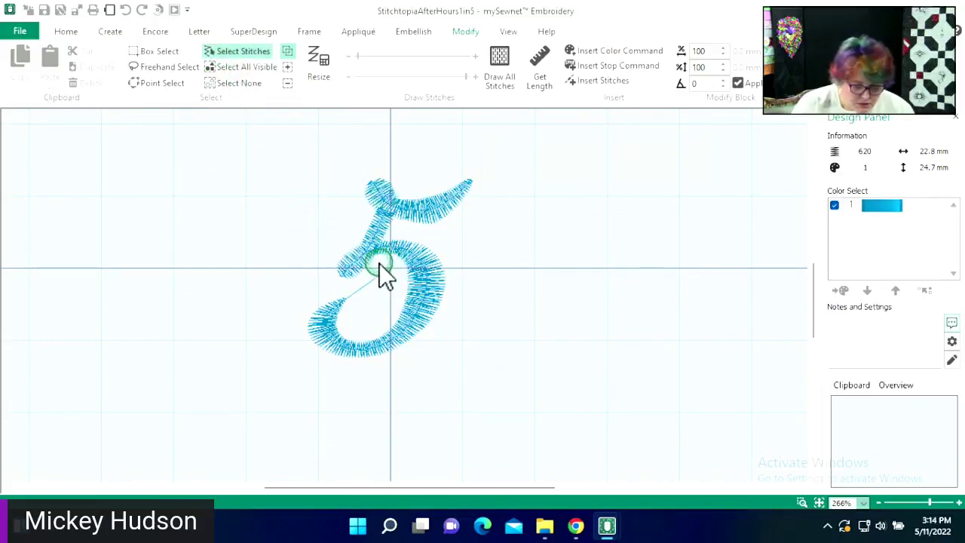
pyautogui.moveTo(380, 265); pyautogui.dragTo(337, 304)
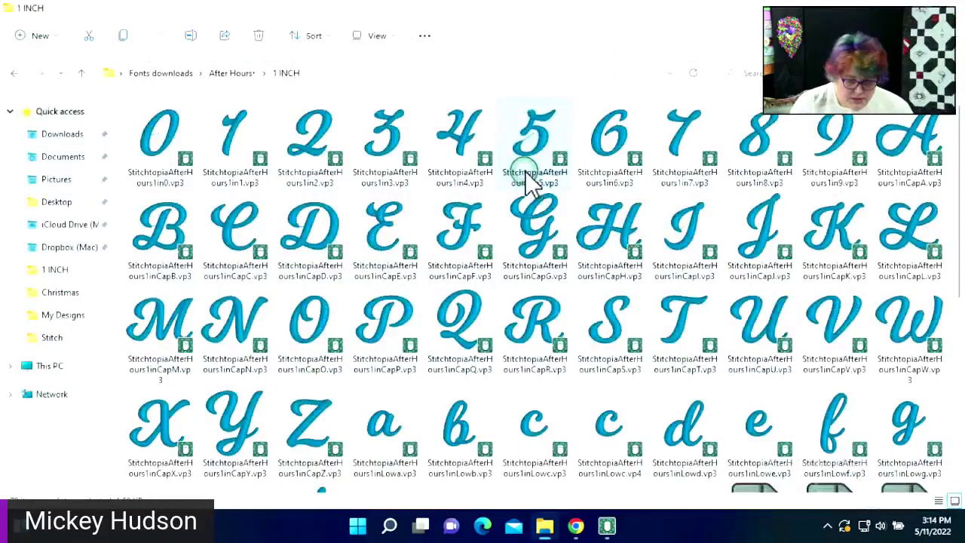
# - Look through the letter files in the 1 INCH folder, minimise File Explorer and return to the untitled mySewnet Embroidery window
pyautogui.scroll(-5, 535, 161)
pyautogui.scroll(5, 535, 162)
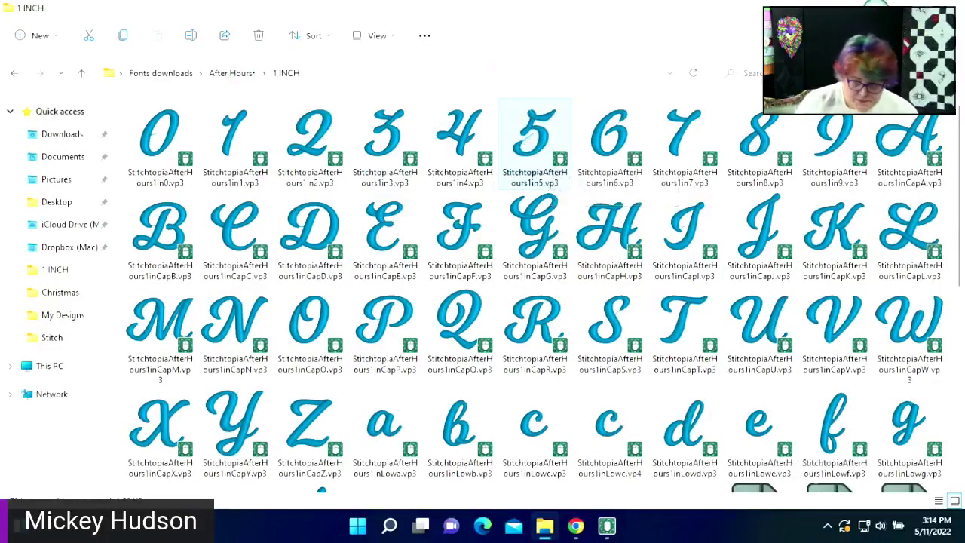
pyautogui.click(878, 6)
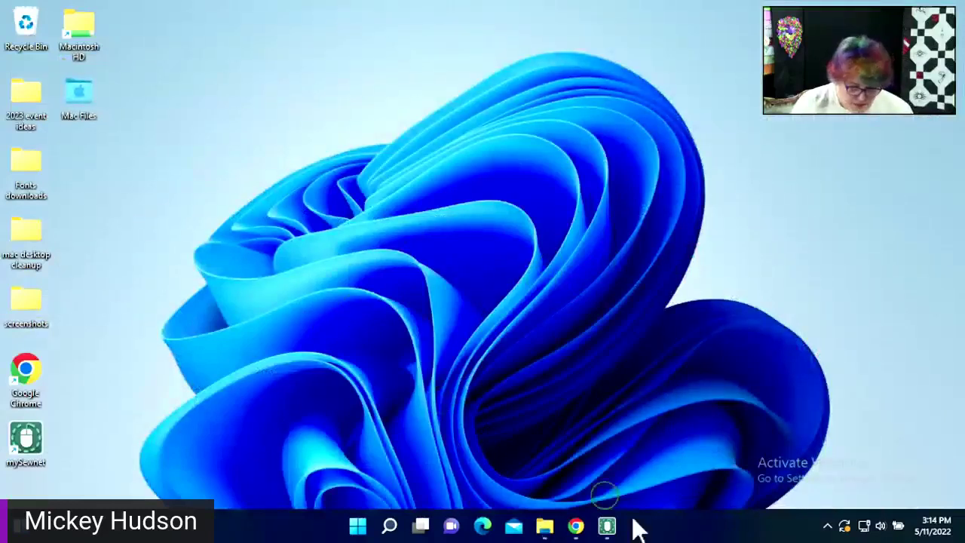
pyautogui.click(608, 525)
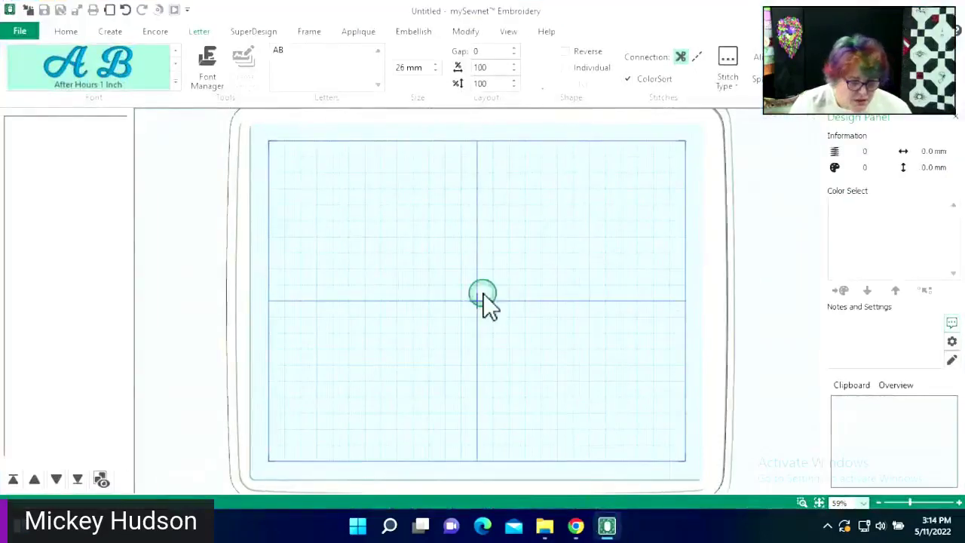
pyautogui.click(204, 76)
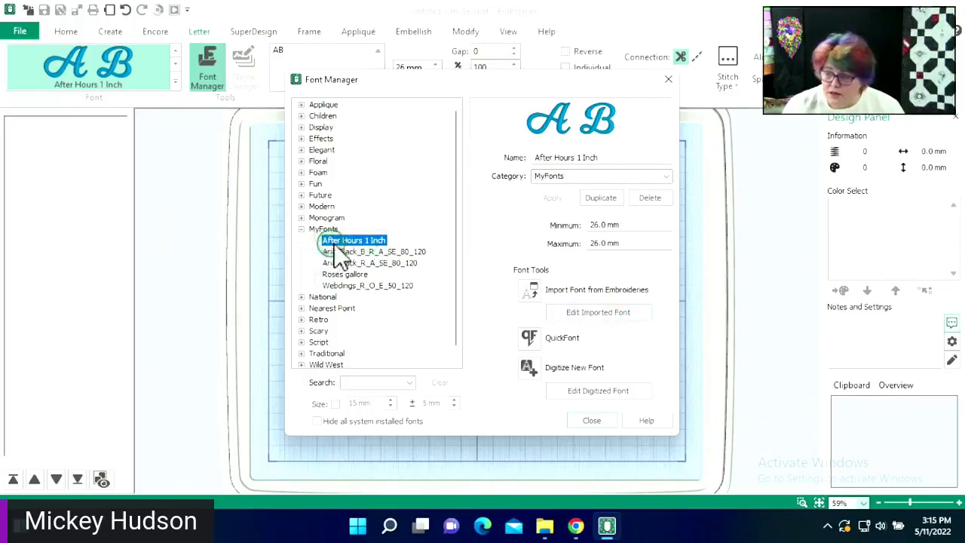
pyautogui.click(592, 313)
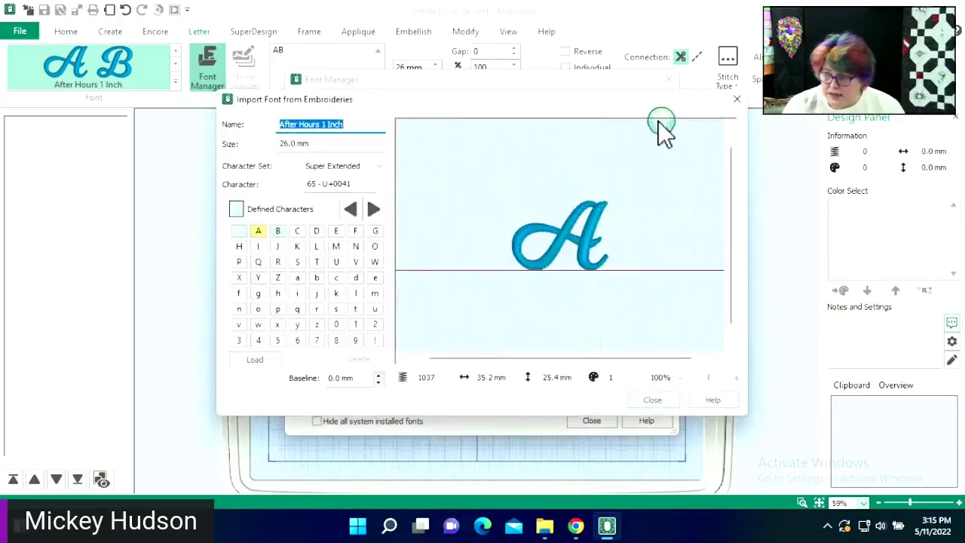
pyautogui.moveTo(602, 104); pyautogui.dragTo(637, 113)
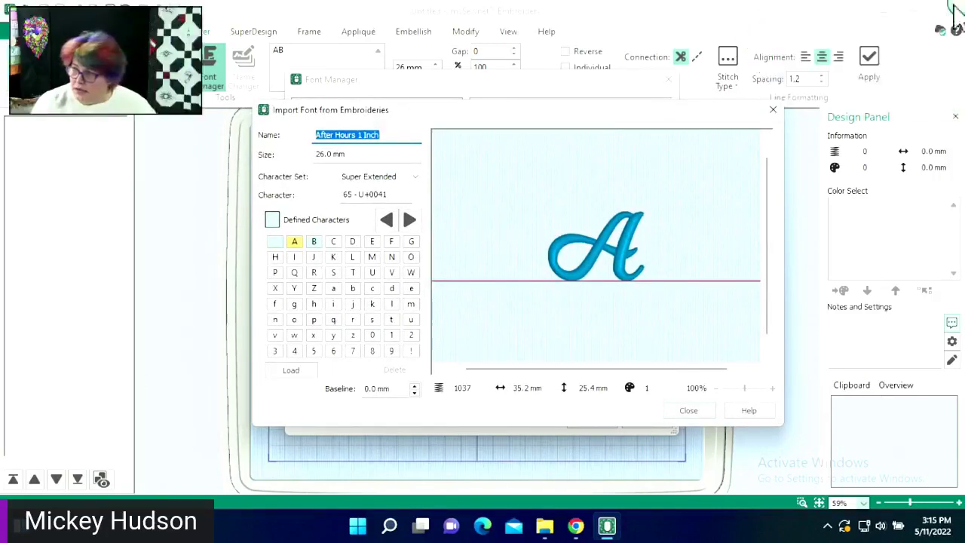
pyautogui.click(890, 23)
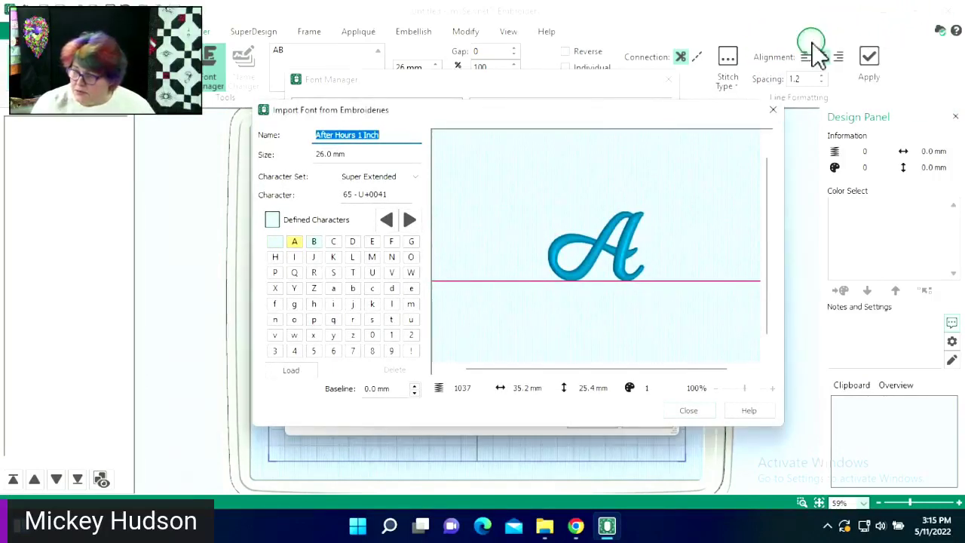
pyautogui.click(10, 293)
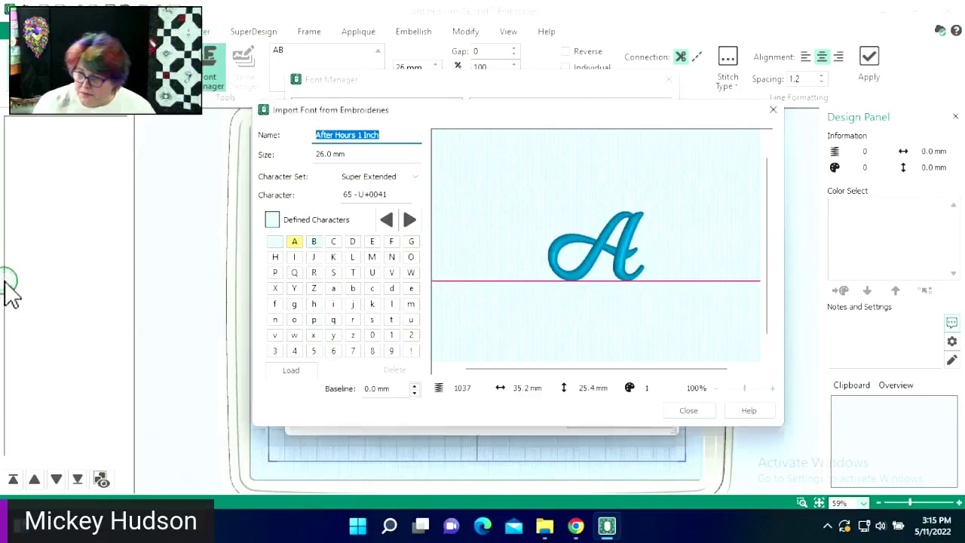
pyautogui.click(688, 410)
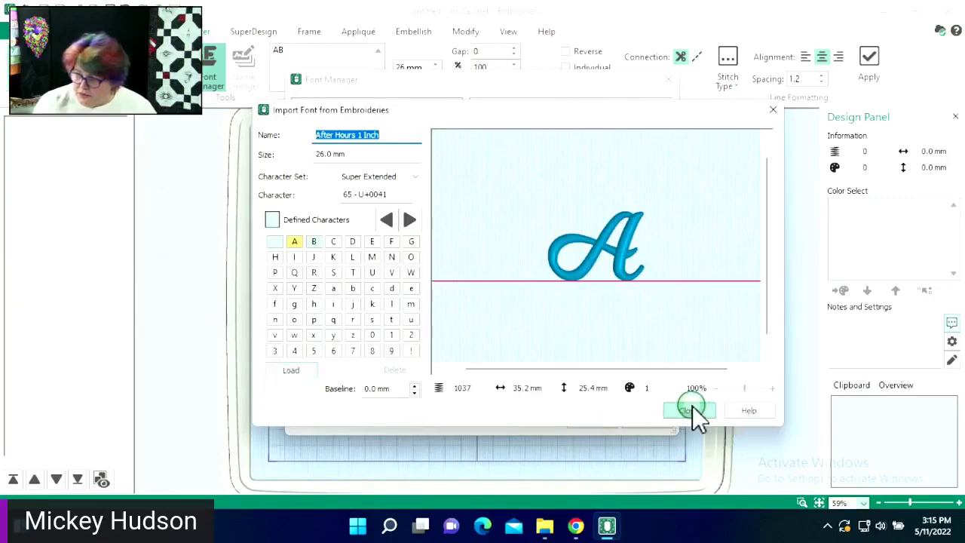
pyautogui.click(594, 420)
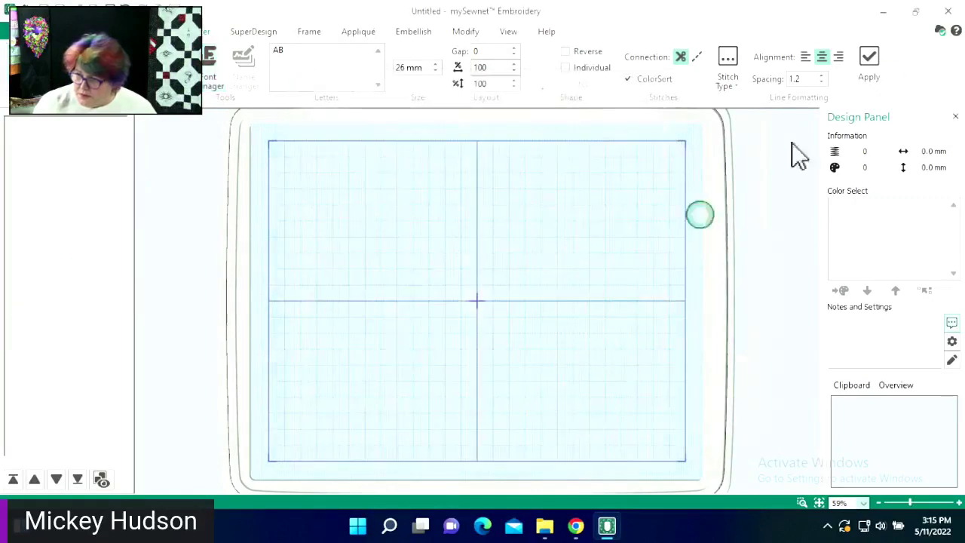
# - Restore the mySewnet Embroidery window from full screen and move it to the right side of the desktop
pyautogui.click(921, 10)
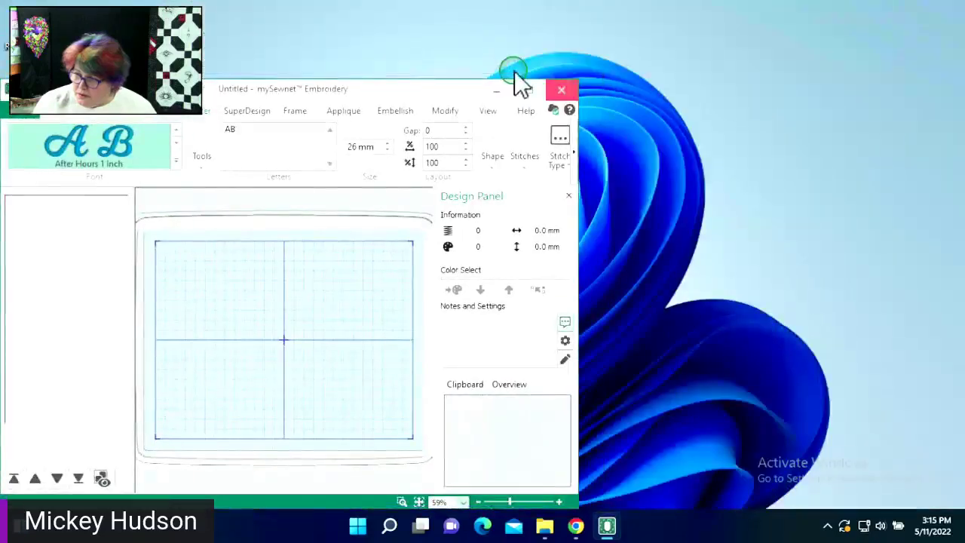
pyautogui.moveTo(431, 90); pyautogui.dragTo(801, 17)
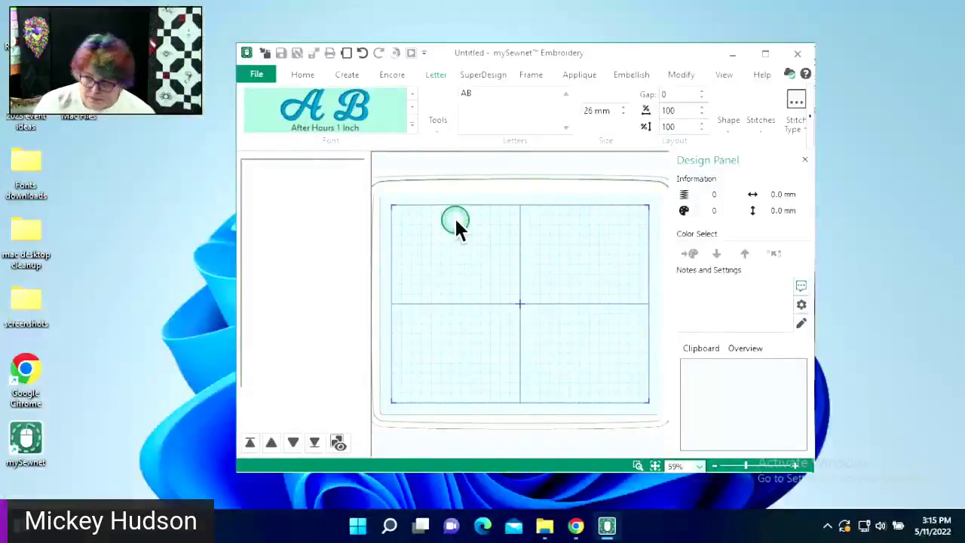
pyautogui.moveTo(646, 52); pyautogui.dragTo(767, 16)
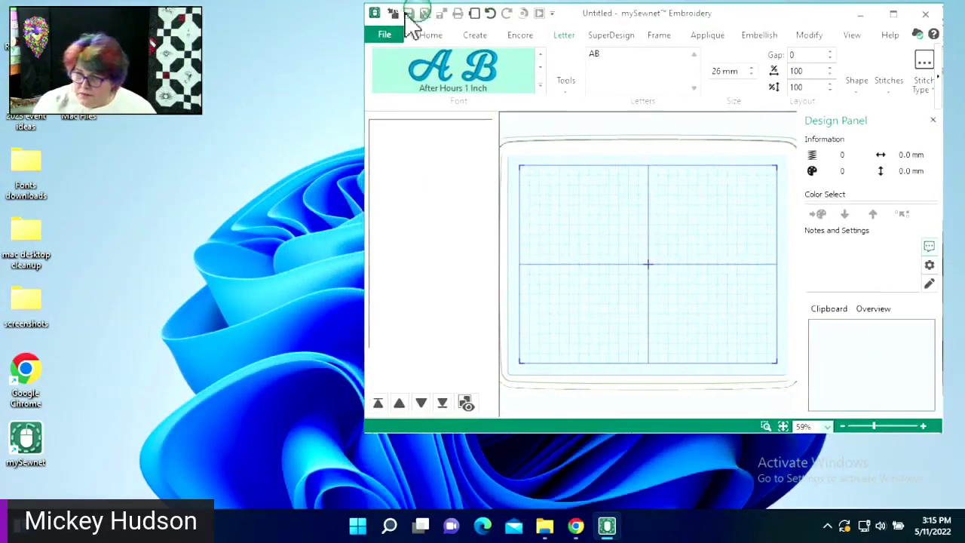
# - Open the 1 INCH folder inside After Hours from the Fonts downloads folder on the desktop
pyautogui.doubleClick(24, 155)
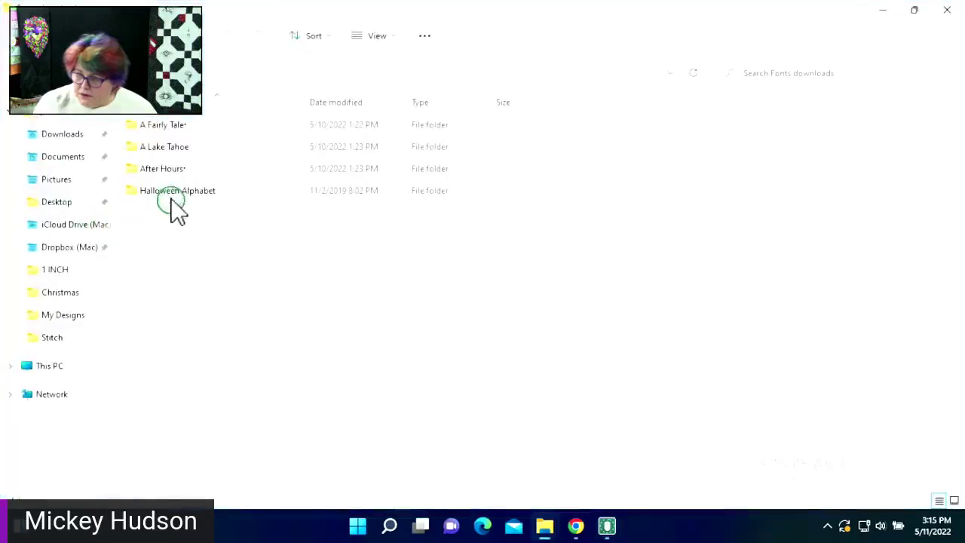
pyautogui.click(190, 169)
pyautogui.doubleClick(169, 169)
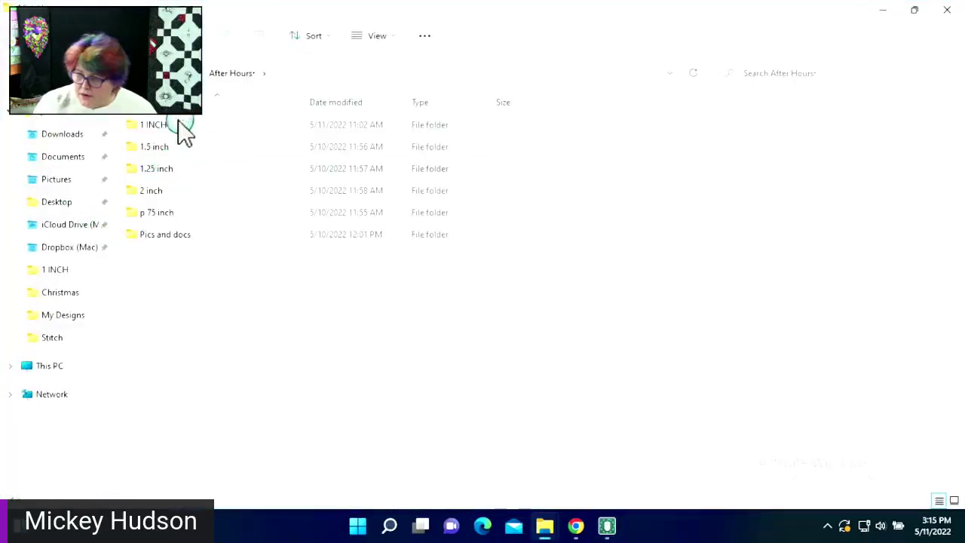
pyautogui.doubleClick(158, 125)
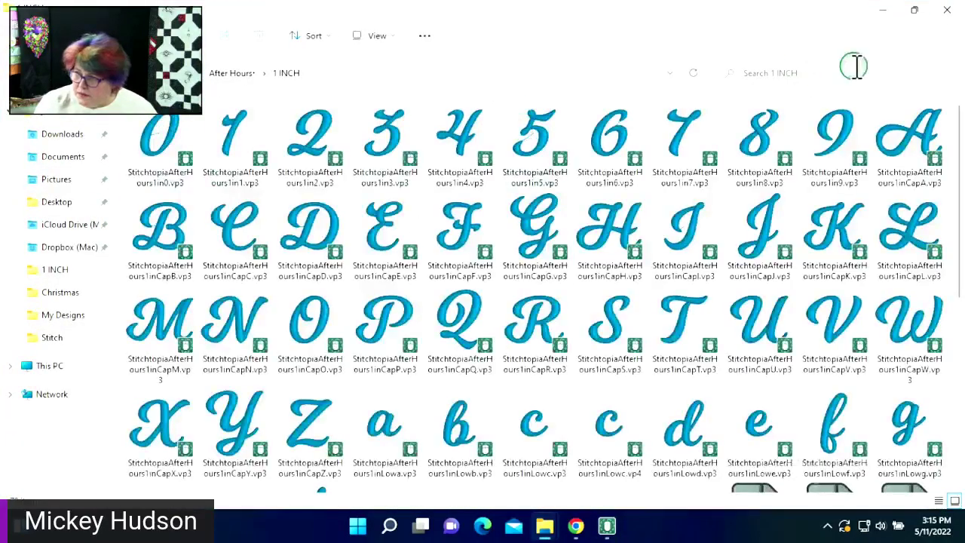
# - Restore the 1 INCH folder window from full screen, narrow it and position it beside the mySewnet Embroidery window
pyautogui.click(921, 17)
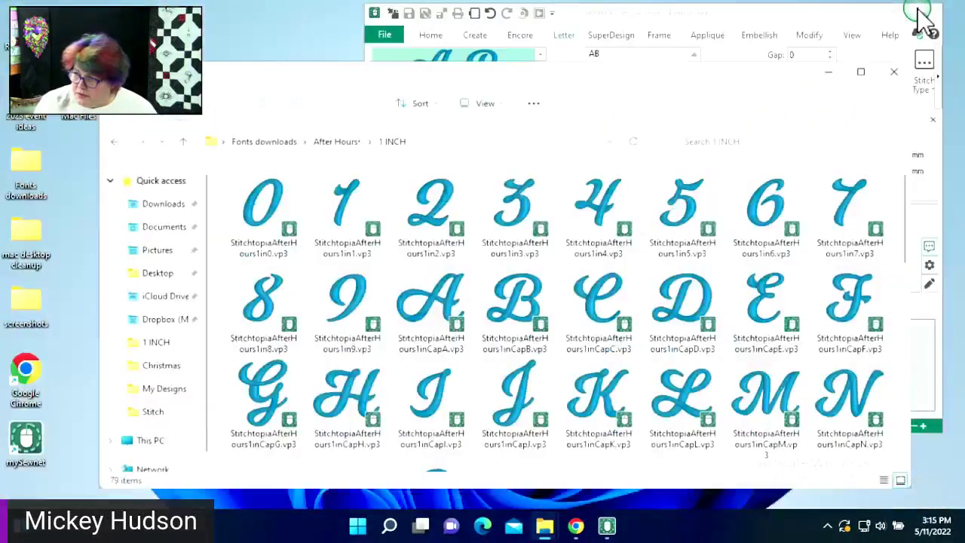
pyautogui.moveTo(769, 89); pyautogui.dragTo(641, 86)
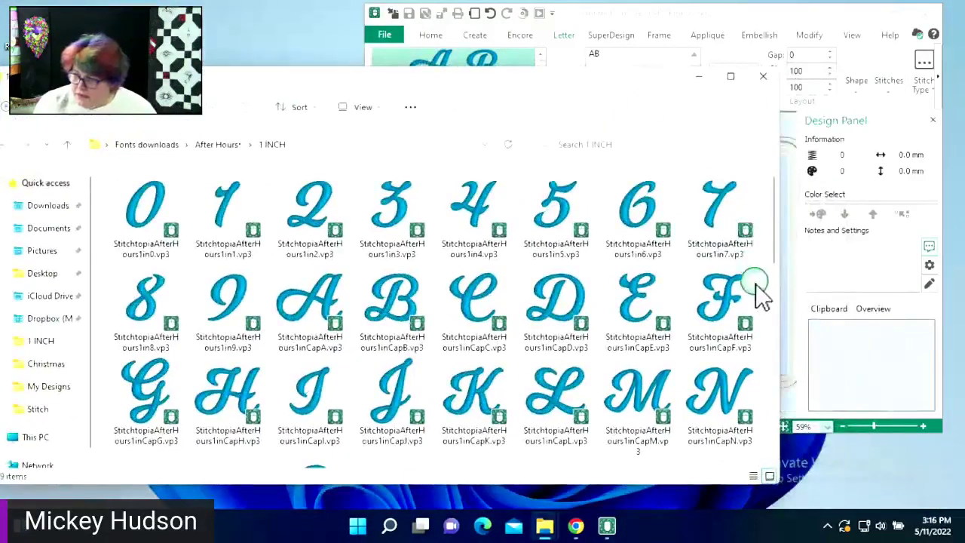
pyautogui.moveTo(779, 305); pyautogui.dragTo(527, 302)
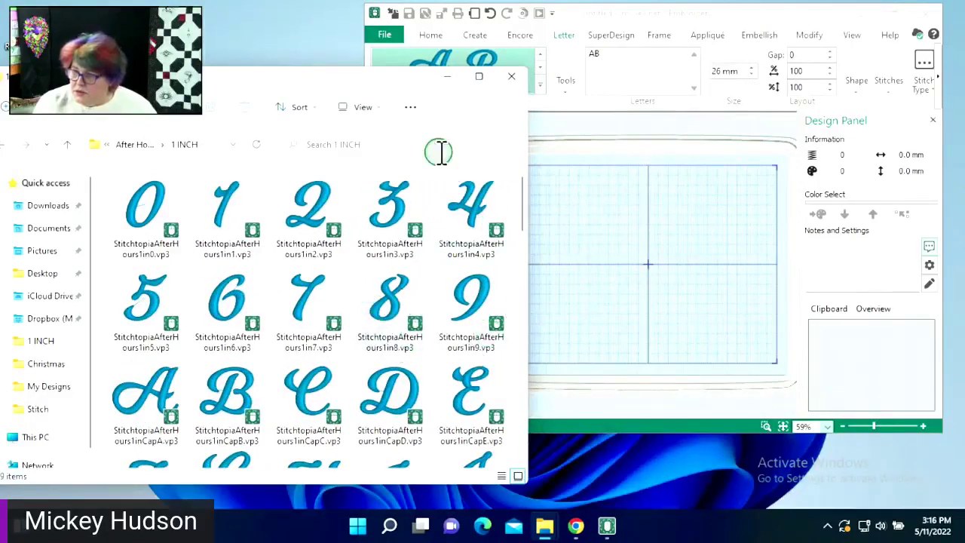
pyautogui.moveTo(385, 85); pyautogui.dragTo(334, 84)
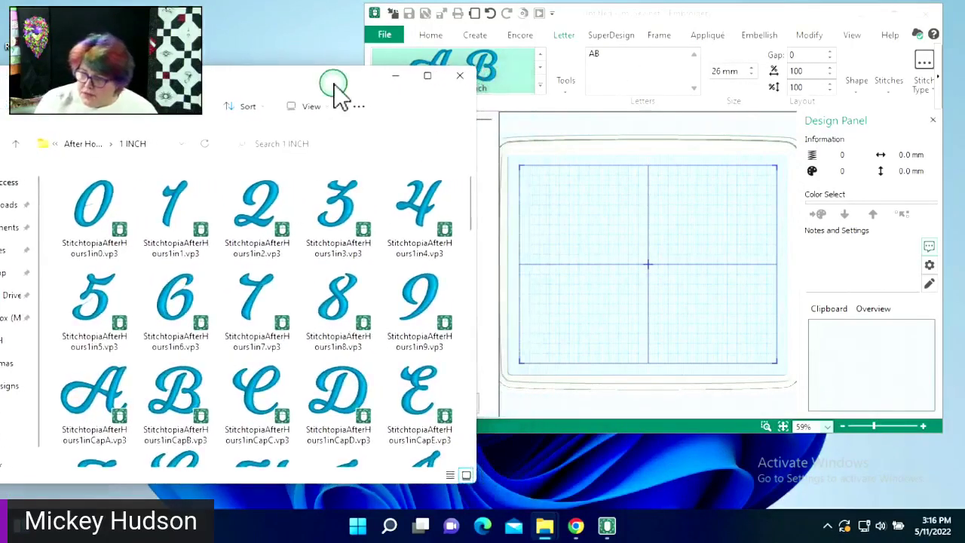
# - Open the imported After Hours 1 Inch font for editing in Font Manager and move its dialog clear of the letter files
pyautogui.click(640, 270)
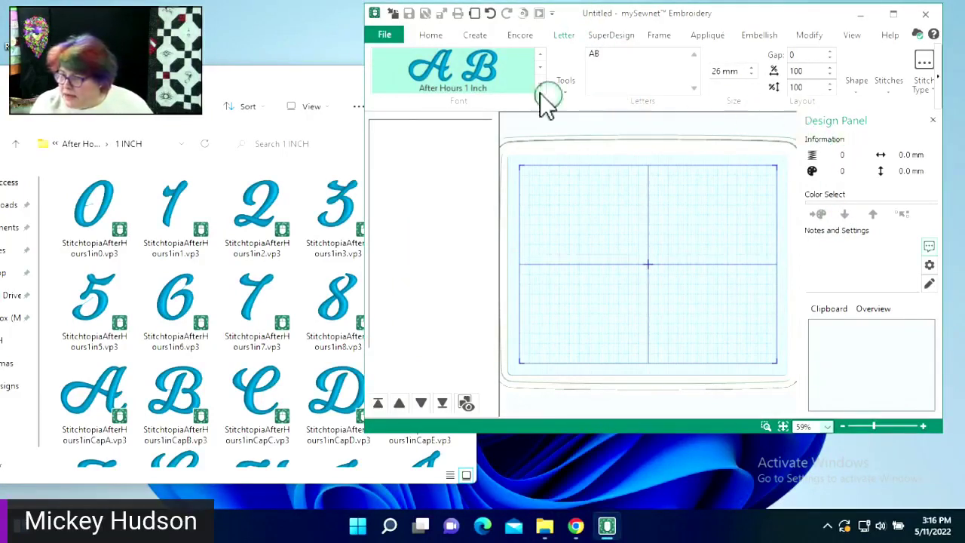
pyautogui.click(567, 84)
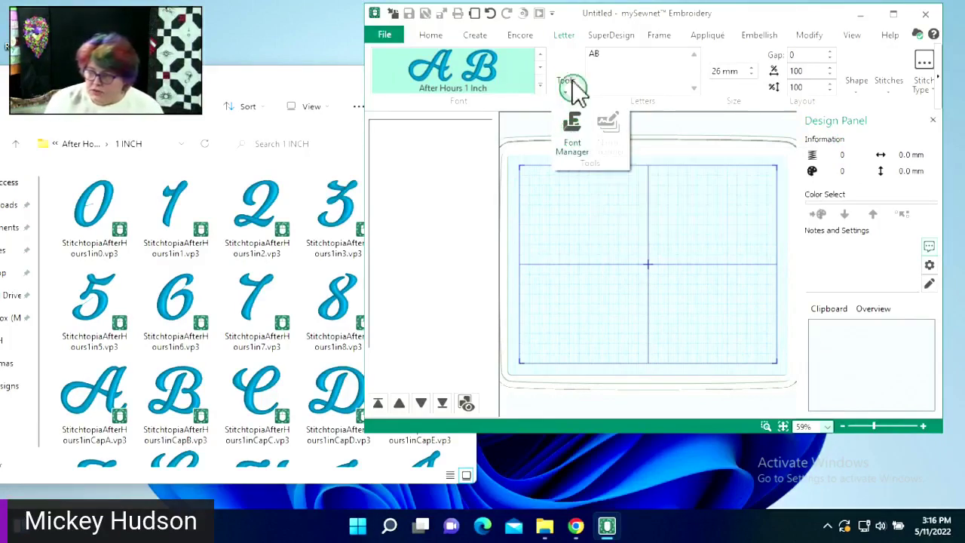
pyautogui.click(571, 128)
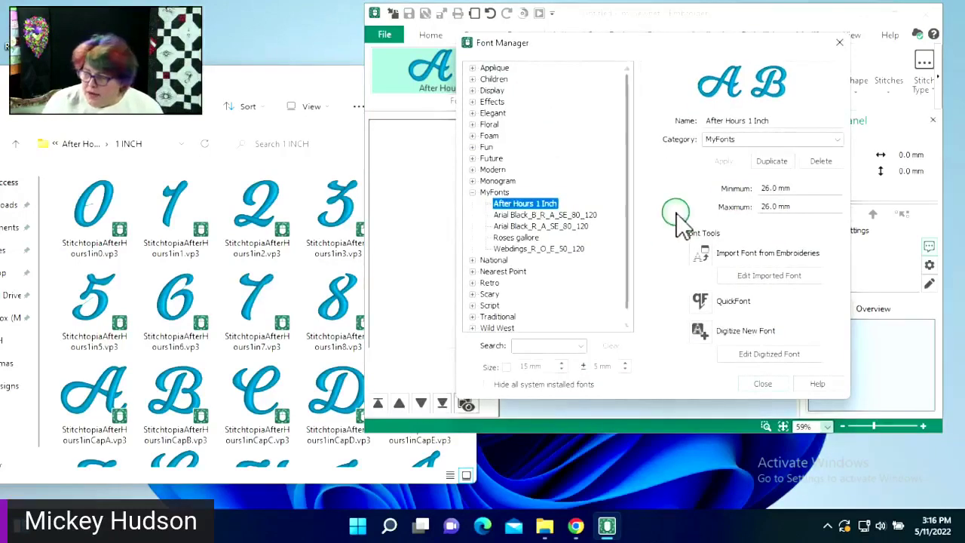
pyautogui.click(748, 276)
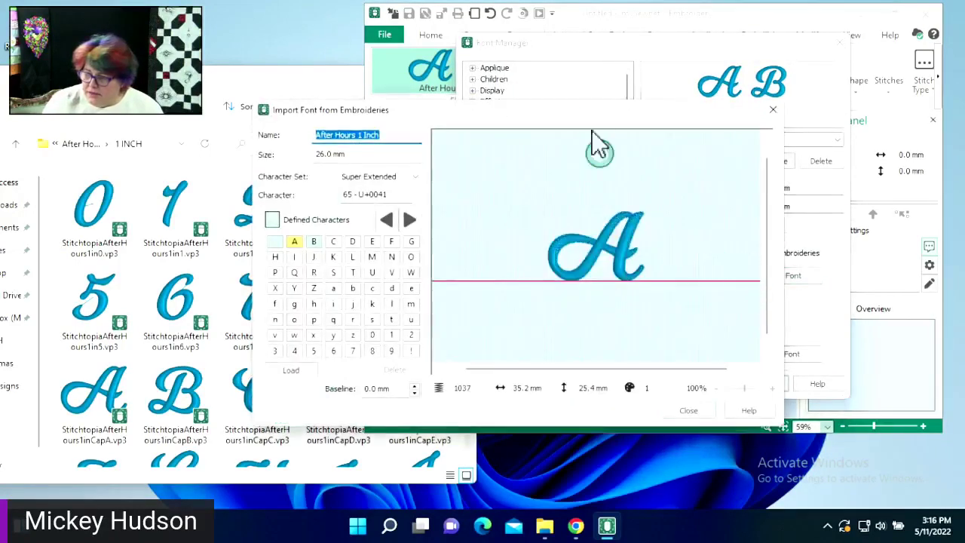
pyautogui.moveTo(536, 115); pyautogui.dragTo(679, 117)
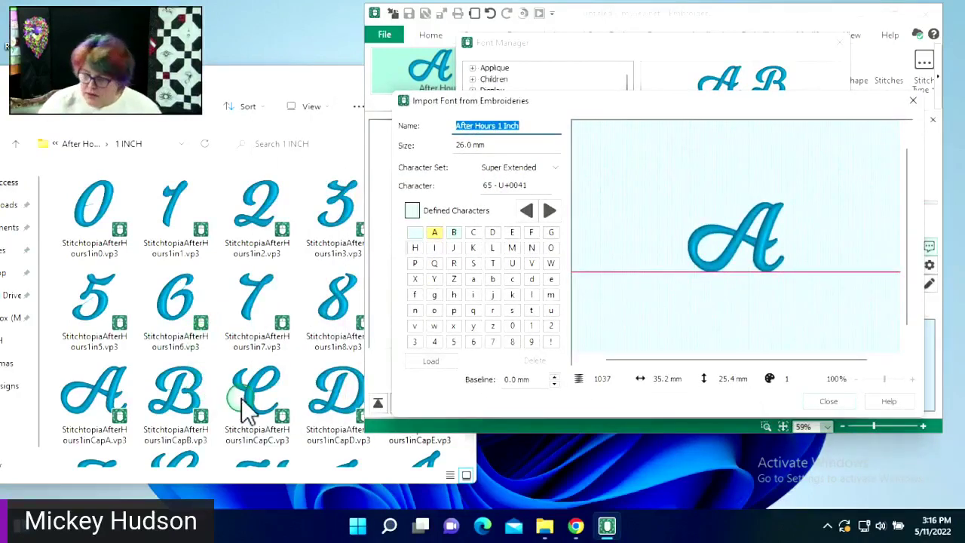
# - Assign the capital C, D, E, F and G embroidery files from the 1 INCH folder to their matching characters
pyautogui.moveTo(240, 407); pyautogui.dragTo(471, 243)
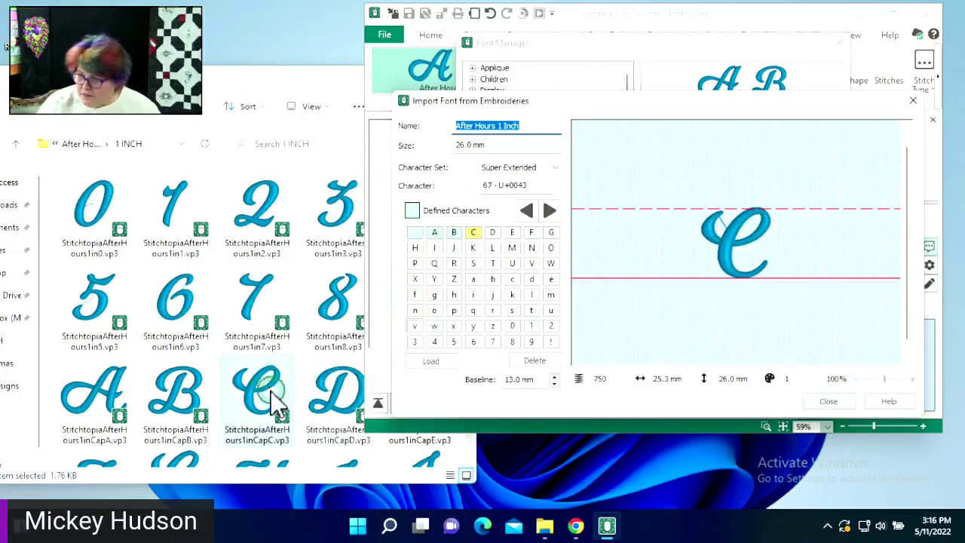
pyautogui.moveTo(348, 413); pyautogui.dragTo(500, 237)
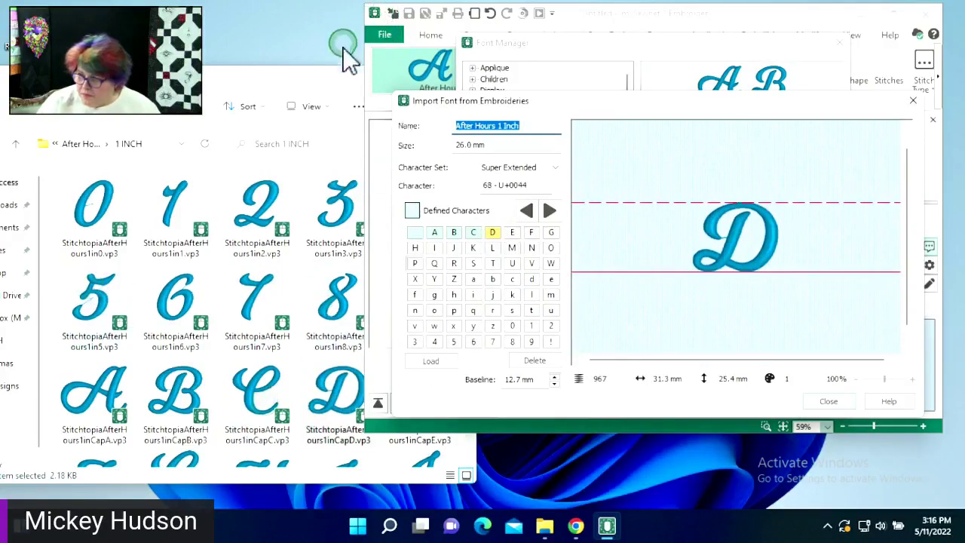
pyautogui.moveTo(316, 77); pyautogui.dragTo(265, 73)
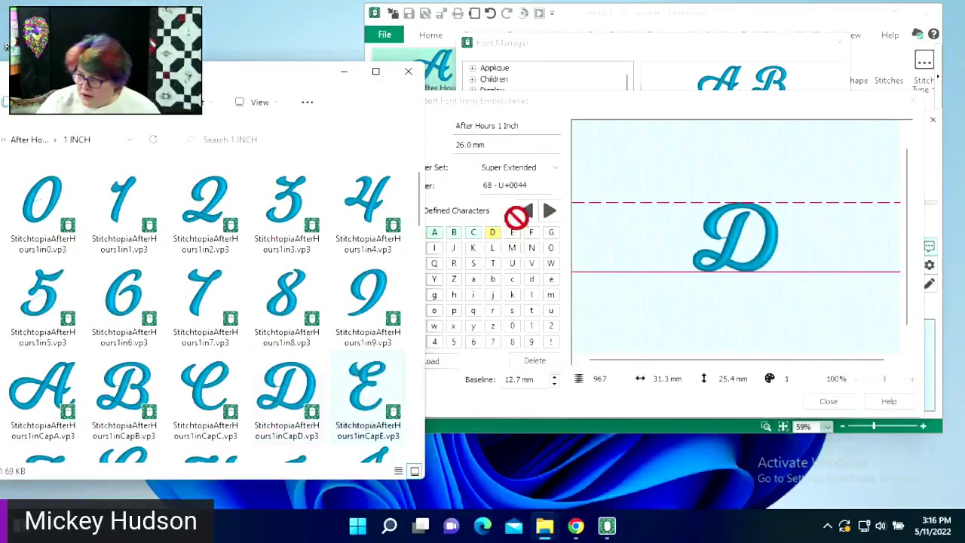
pyautogui.moveTo(517, 217); pyautogui.dragTo(510, 231)
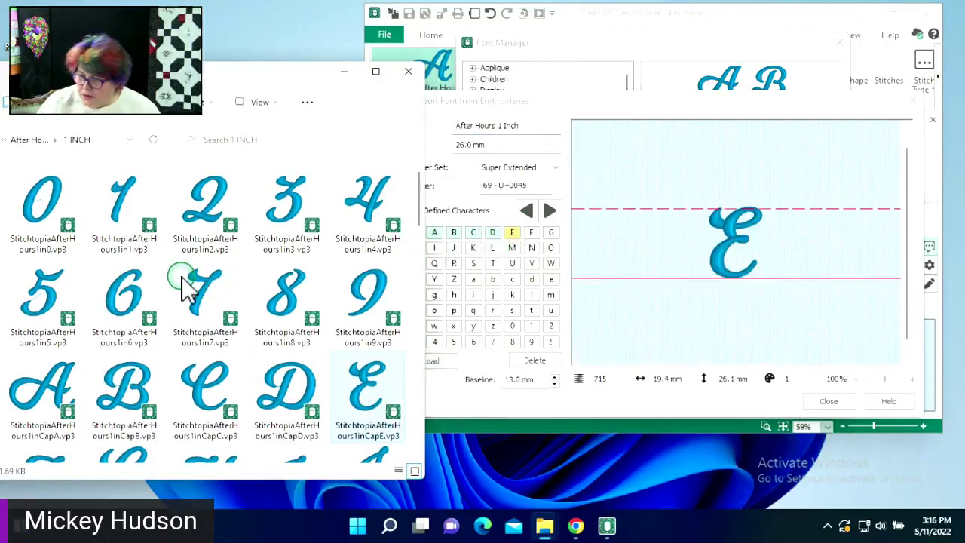
pyautogui.scroll(-2, 185, 285)
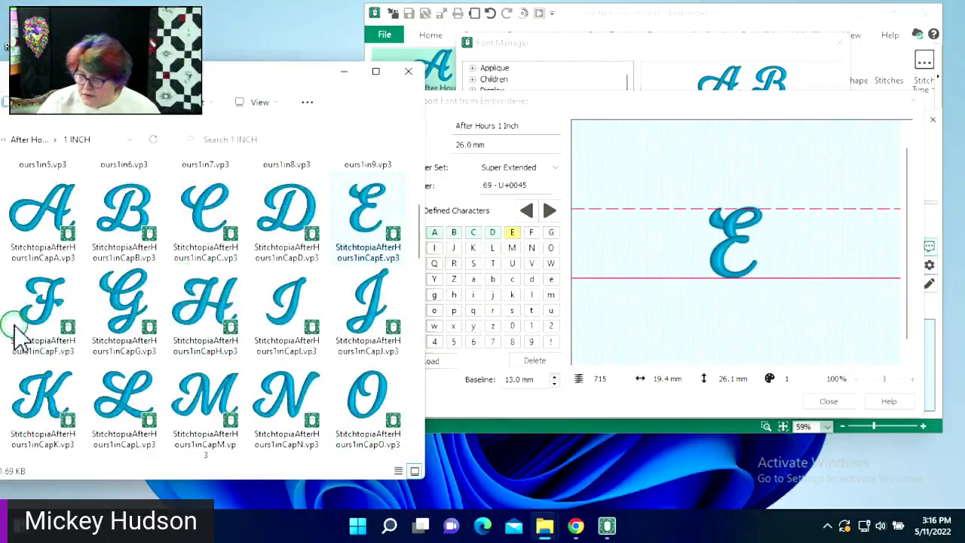
pyautogui.moveTo(39, 314); pyautogui.dragTo(528, 231)
pyautogui.moveTo(136, 308); pyautogui.dragTo(550, 231)
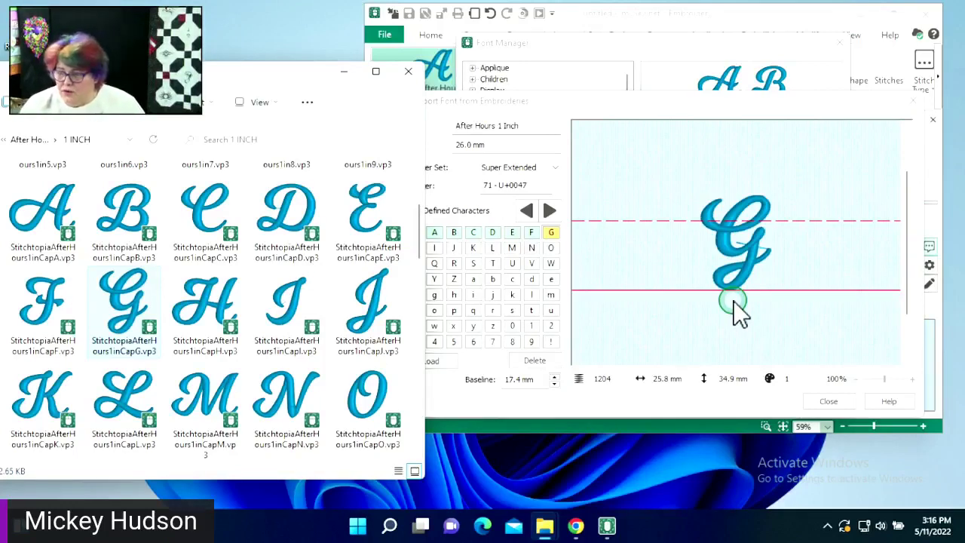
# - Move the capital G's baseline up to 4.9 mm so that its tail hangs below the line
pyautogui.click(721, 237)
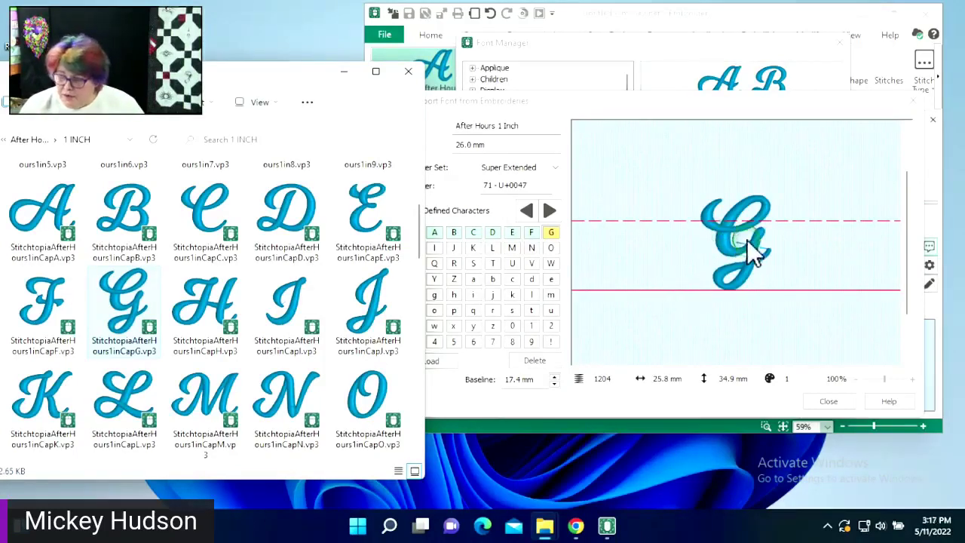
pyautogui.click(746, 249)
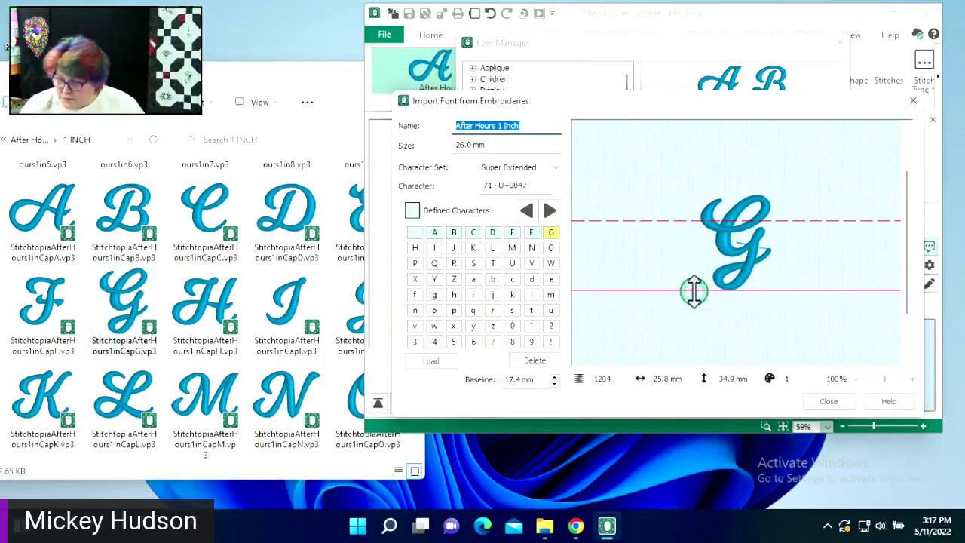
pyautogui.click(467, 377)
pyautogui.moveTo(468, 377); pyautogui.dragTo(531, 383)
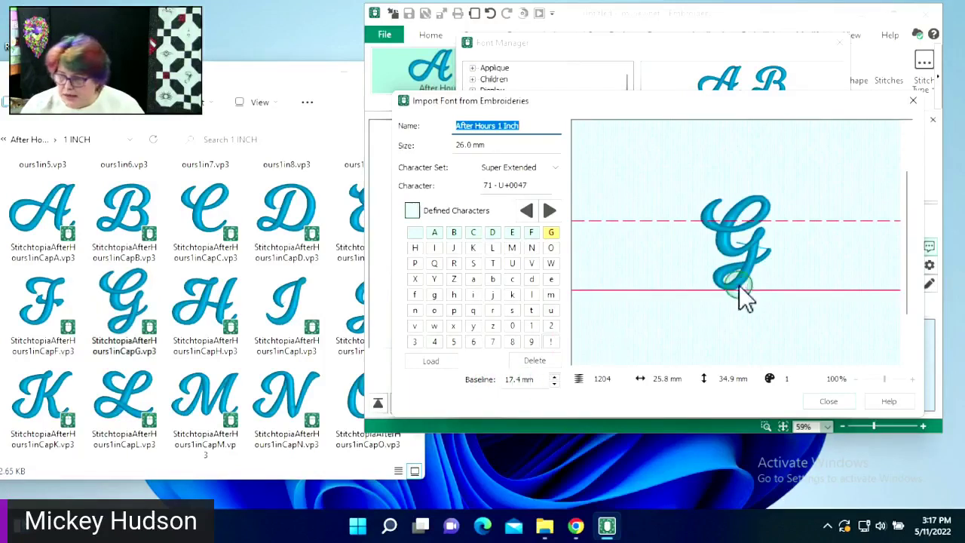
pyautogui.moveTo(707, 289); pyautogui.dragTo(712, 255)
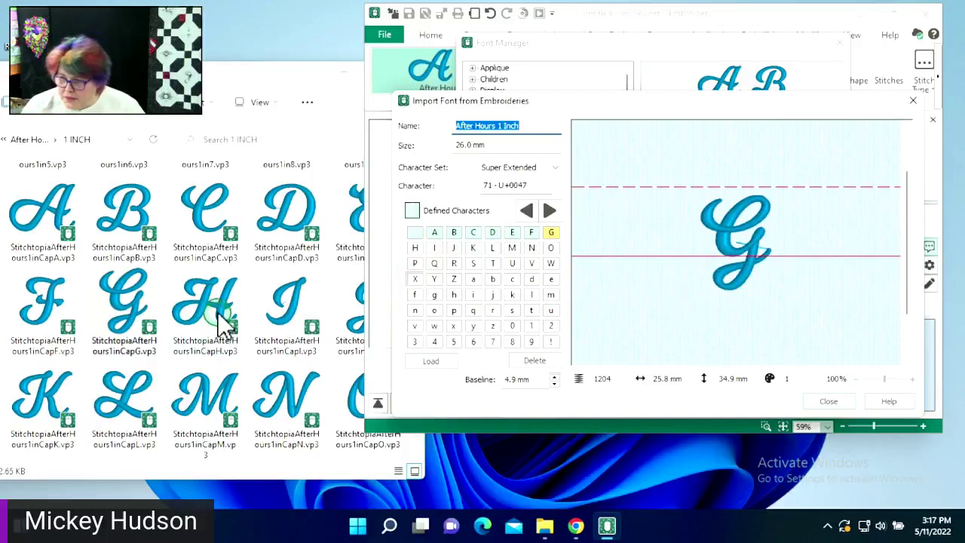
# - Assign the capital H, I and J embroidery files to their matching characters in the font
pyautogui.moveTo(225, 320); pyautogui.dragTo(515, 317)
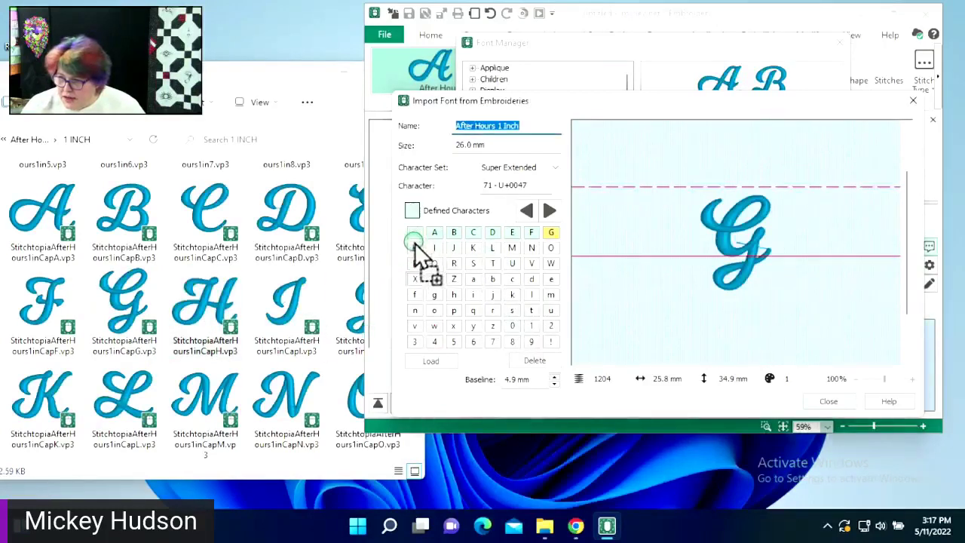
pyautogui.moveTo(414, 243); pyautogui.dragTo(413, 245)
pyautogui.moveTo(296, 308); pyautogui.dragTo(435, 245)
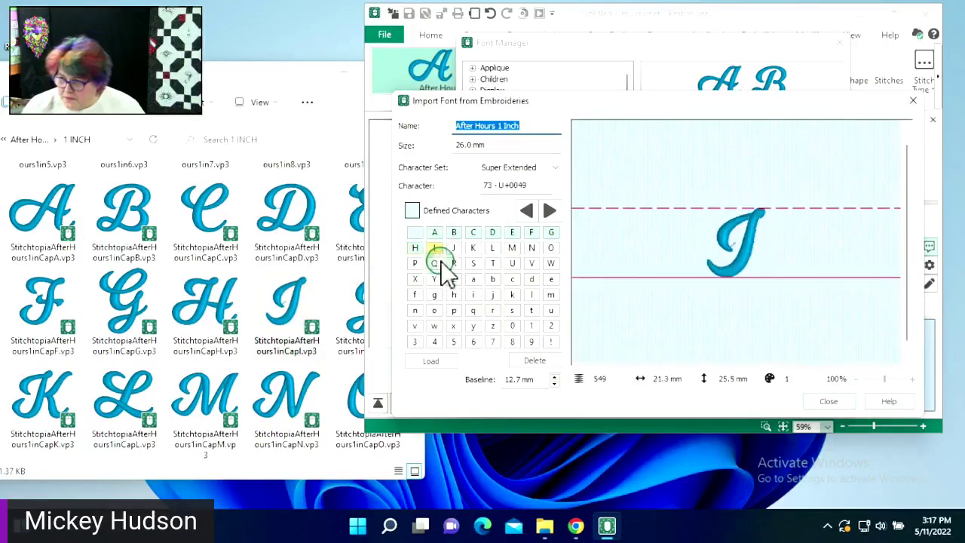
pyautogui.moveTo(355, 304); pyautogui.dragTo(435, 285)
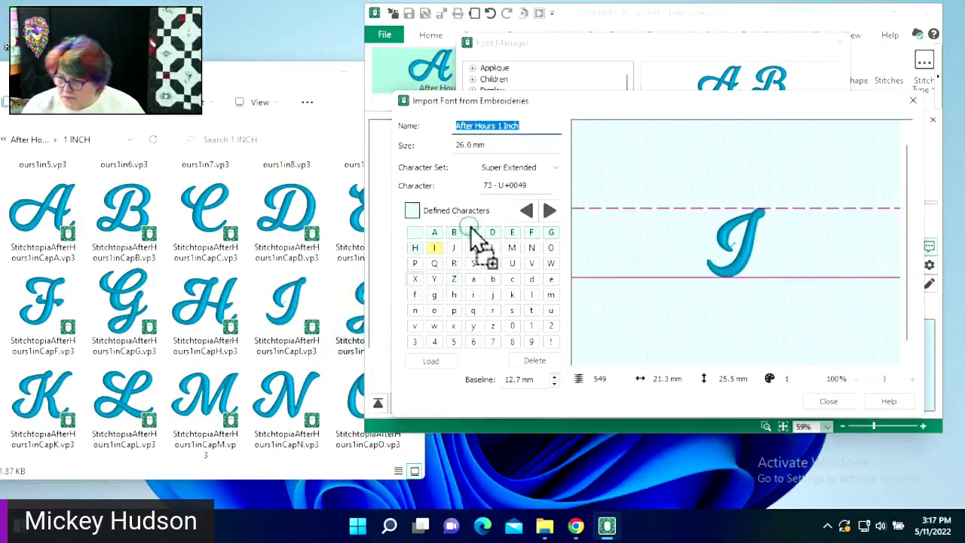
pyautogui.moveTo(462, 232); pyautogui.dragTo(453, 247)
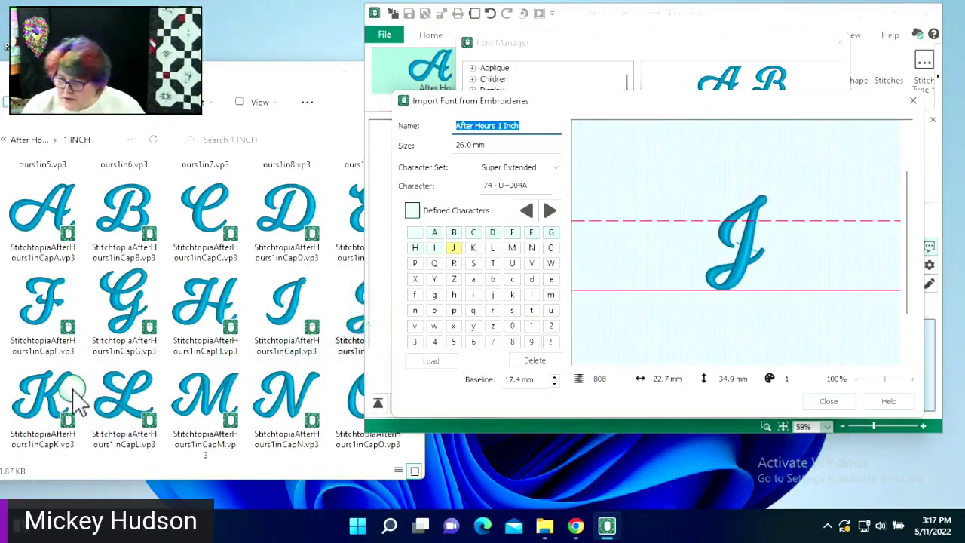
# - Assign the capital K, L, M, N and O embroidery files to their matching characters in the font
pyautogui.click(30, 407)
pyautogui.moveTo(30, 407); pyautogui.dragTo(473, 246)
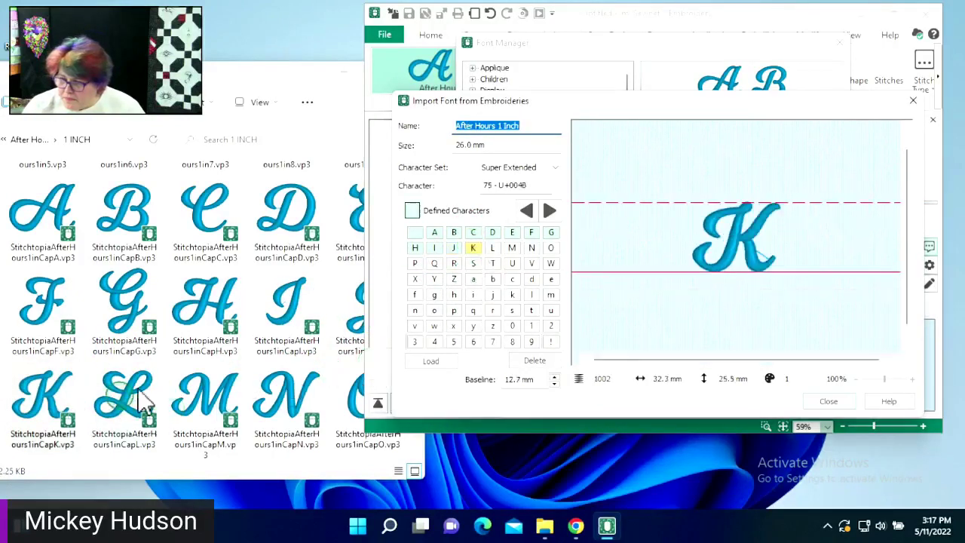
pyautogui.moveTo(143, 404); pyautogui.dragTo(491, 246)
pyautogui.moveTo(226, 393); pyautogui.dragTo(517, 245)
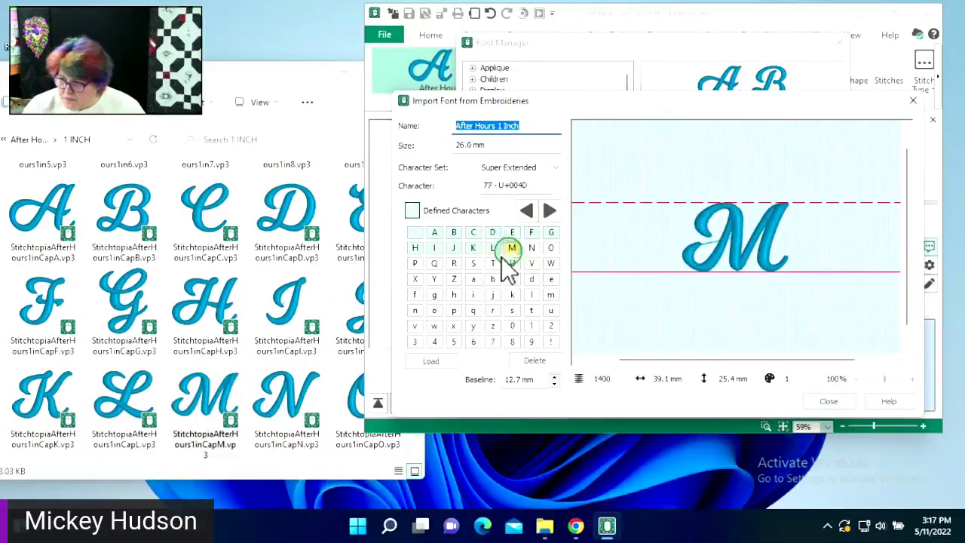
pyautogui.moveTo(286, 407); pyautogui.dragTo(532, 249)
pyautogui.moveTo(345, 411); pyautogui.dragTo(552, 249)
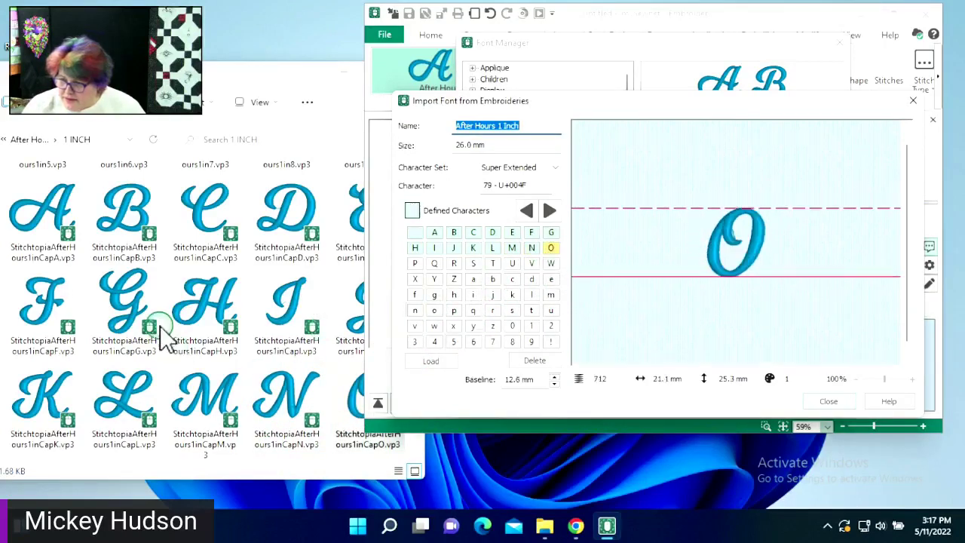
# - Assign the capital P, Q, R, S and T embroidery files to their matching characters in the font
pyautogui.scroll(-2, 160, 326)
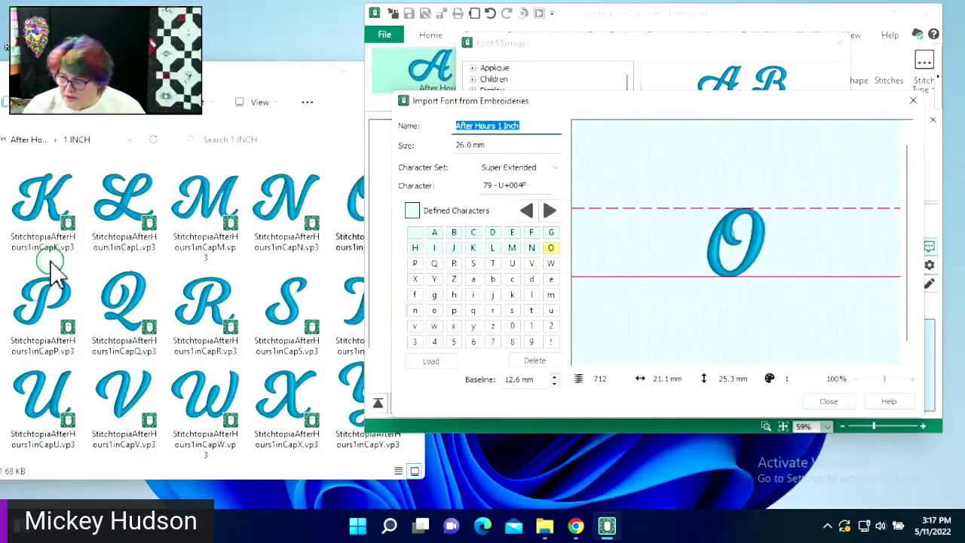
pyautogui.moveTo(43, 319); pyautogui.dragTo(414, 265)
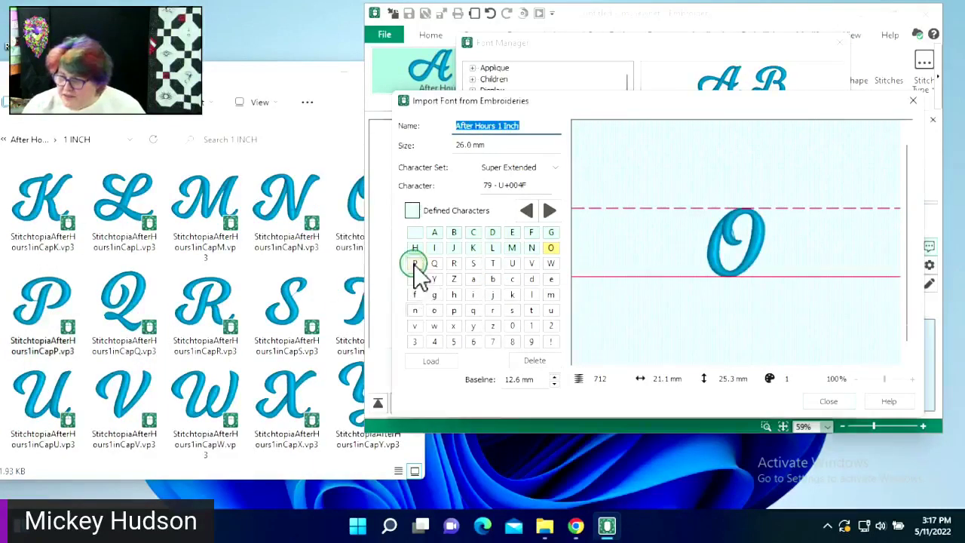
pyautogui.moveTo(144, 297); pyautogui.dragTo(435, 262)
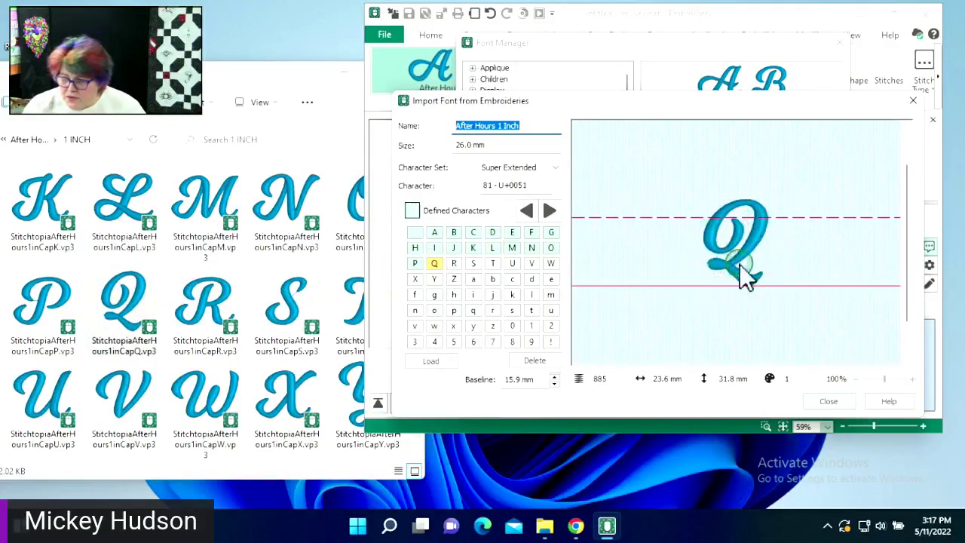
pyautogui.moveTo(204, 323); pyautogui.dragTo(454, 264)
pyautogui.moveTo(309, 326); pyautogui.dragTo(493, 260)
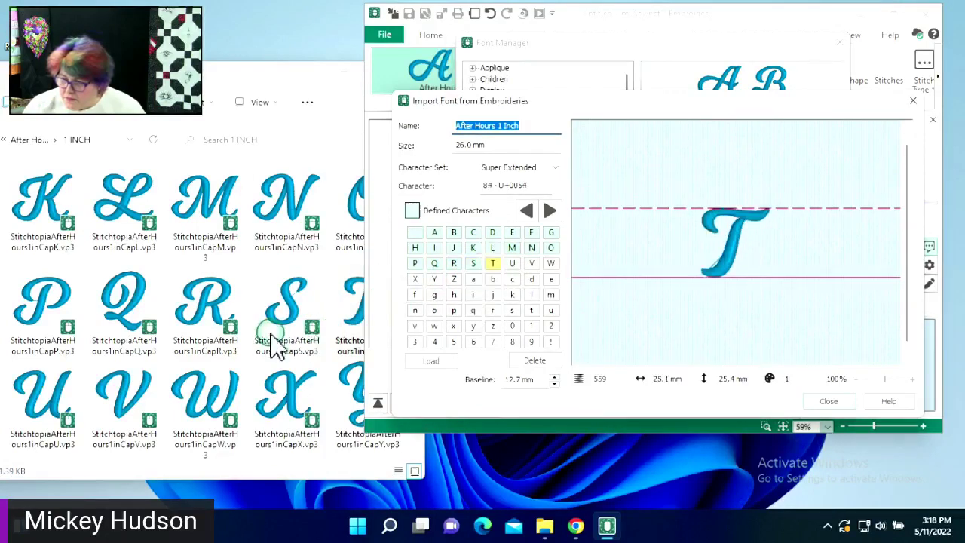
# - Assign the capital U, V and W embroidery files to their matching characters in the font
pyautogui.moveTo(75, 403); pyautogui.dragTo(516, 271)
pyautogui.moveTo(119, 402); pyautogui.dragTo(531, 265)
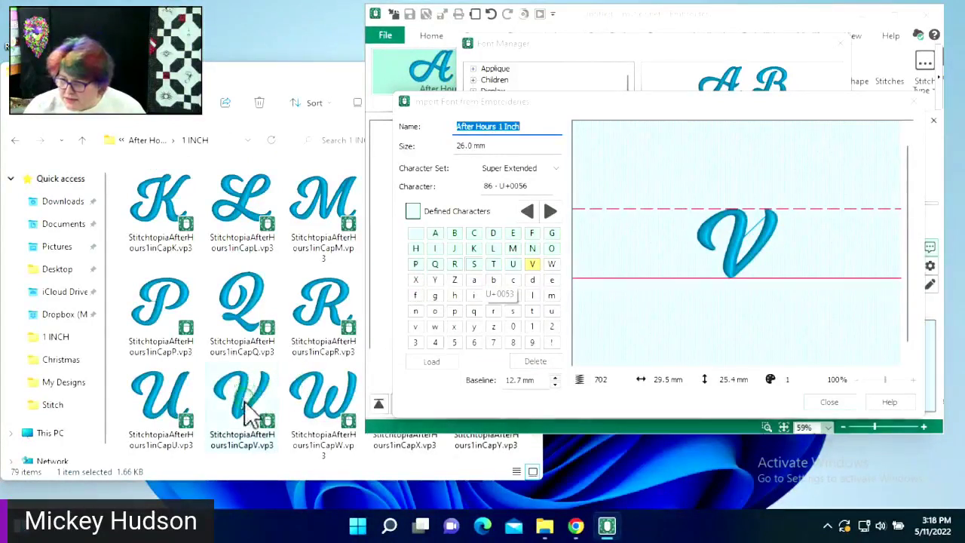
pyautogui.moveTo(248, 416); pyautogui.dragTo(531, 265)
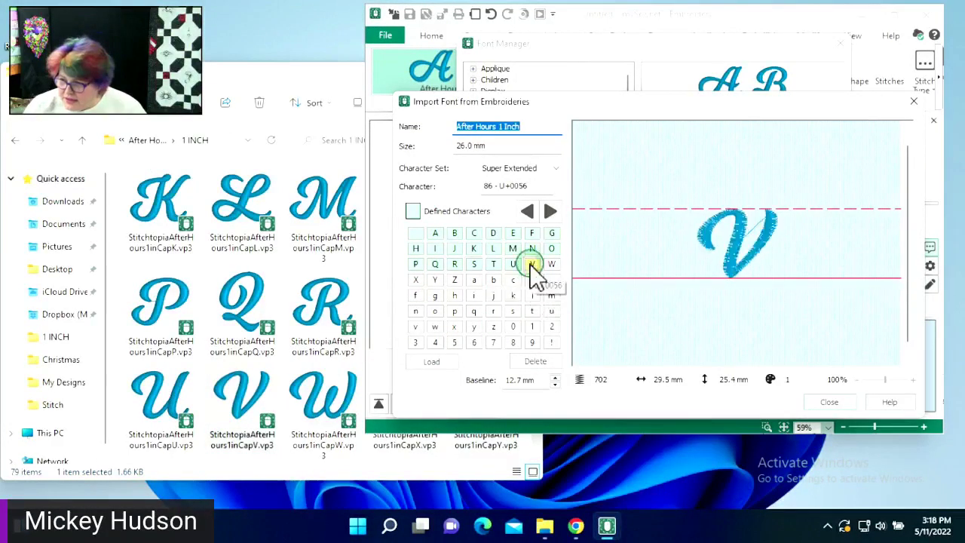
pyautogui.click(321, 419)
pyautogui.moveTo(320, 419); pyautogui.dragTo(552, 268)
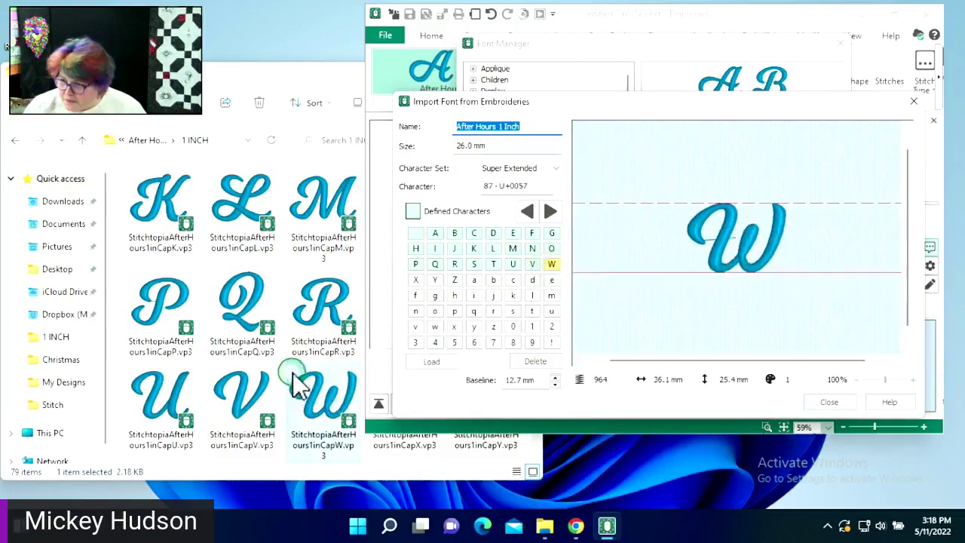
# - Assign the capital X, Y and Z embroidery files to their matching characters, repositioning the 1 INCH folder window to reach the files
pyautogui.moveTo(295, 80); pyautogui.dragTo(291, 108)
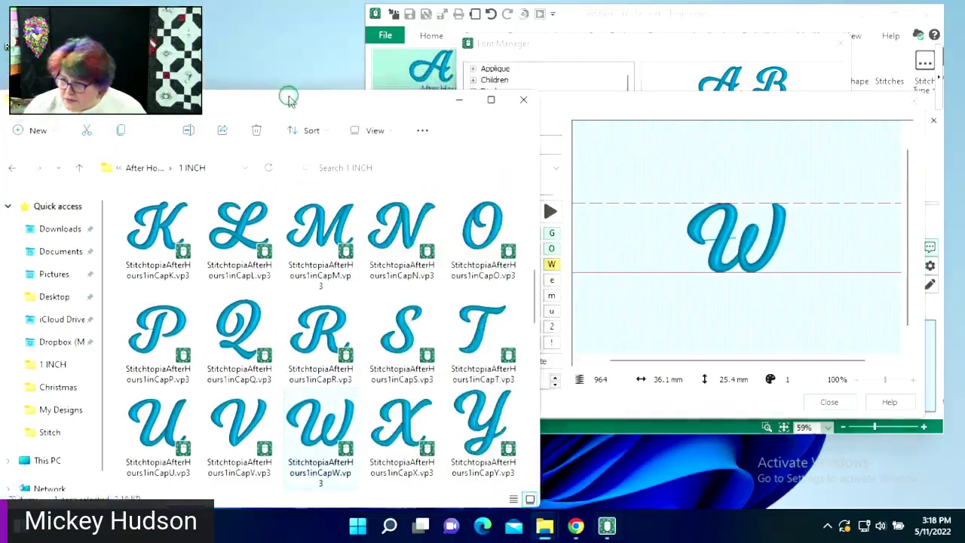
pyautogui.click(605, 113)
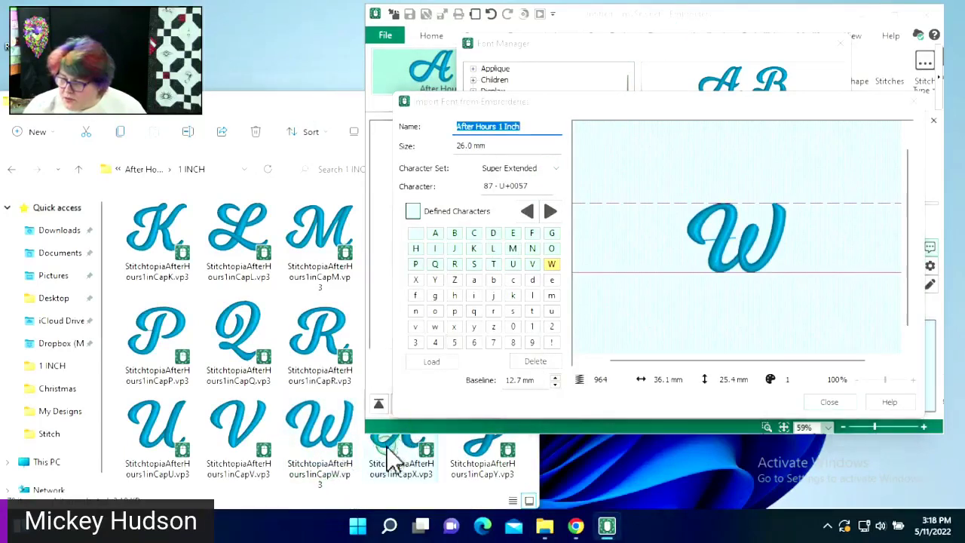
pyautogui.moveTo(389, 452); pyautogui.dragTo(507, 296)
pyautogui.moveTo(440, 277); pyautogui.dragTo(415, 280)
pyautogui.moveTo(490, 450); pyautogui.dragTo(436, 280)
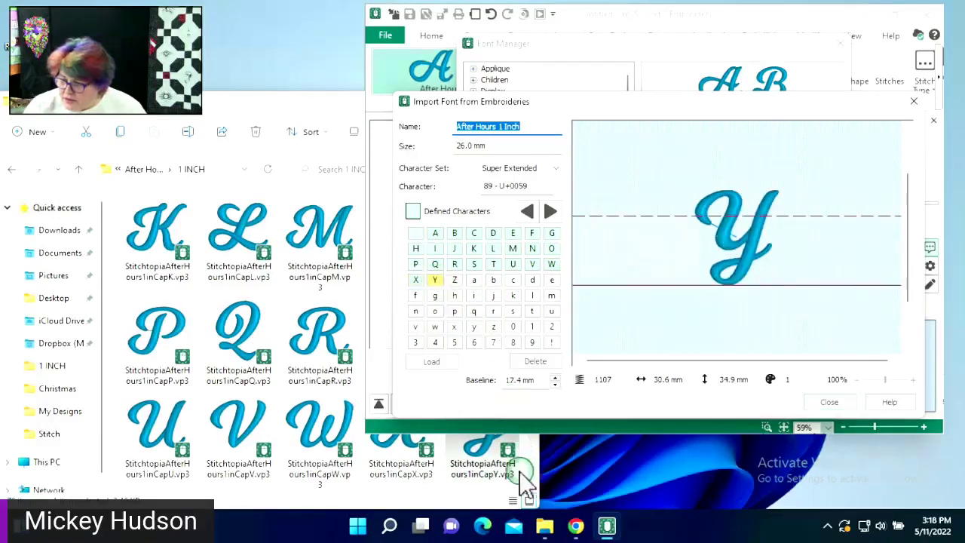
pyautogui.scroll(-2, 219, 400)
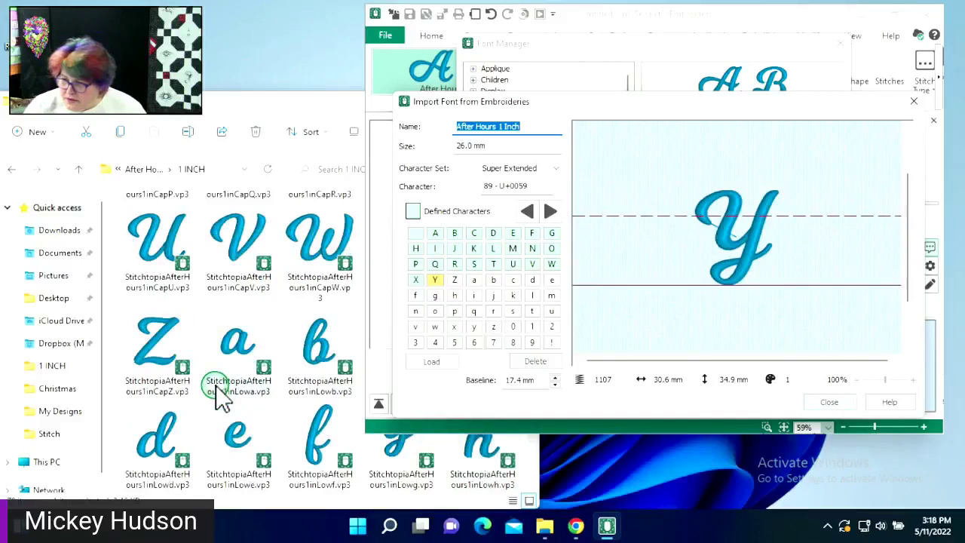
pyautogui.moveTo(152, 337); pyautogui.dragTo(455, 280)
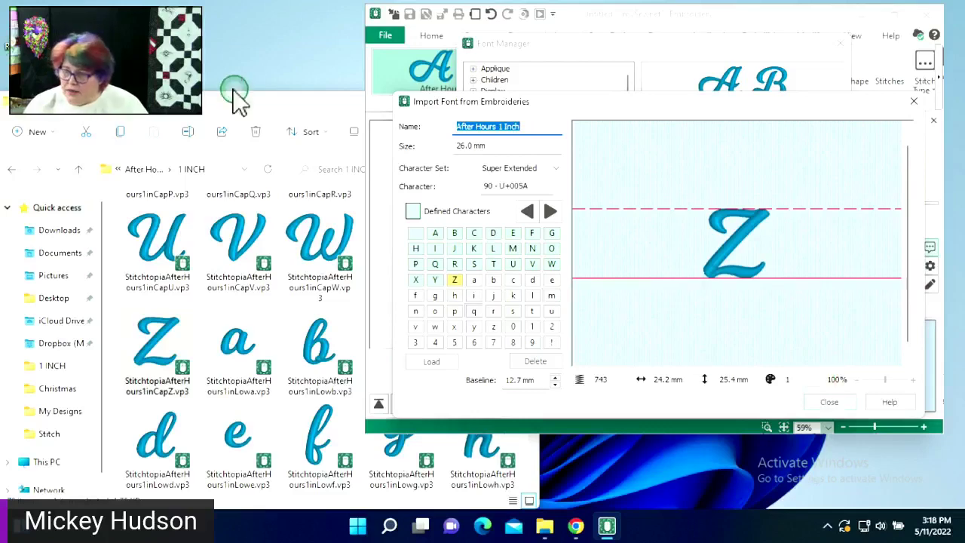
pyautogui.moveTo(238, 106); pyautogui.dragTo(351, 140)
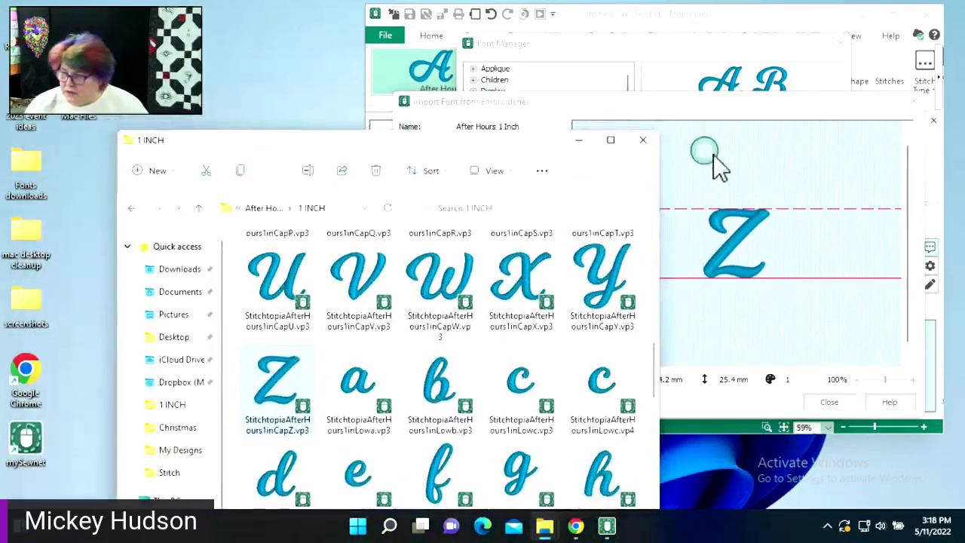
# - Minimize the 1 INCH folder window, close the font import and Font Manager dialogs, and reposition the embroidery window
pyautogui.click(578, 142)
pyautogui.click(818, 402)
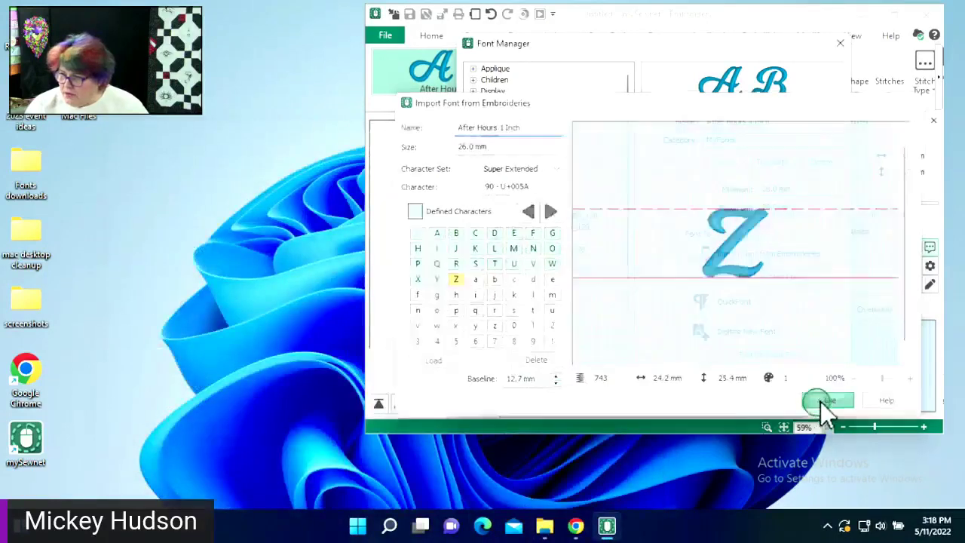
pyautogui.click(763, 384)
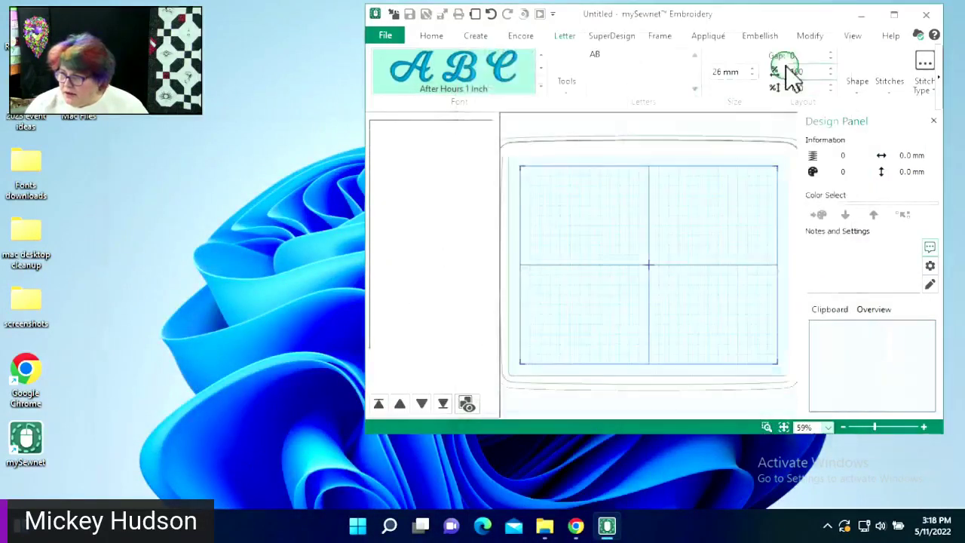
pyautogui.moveTo(793, 30); pyautogui.dragTo(579, 73)
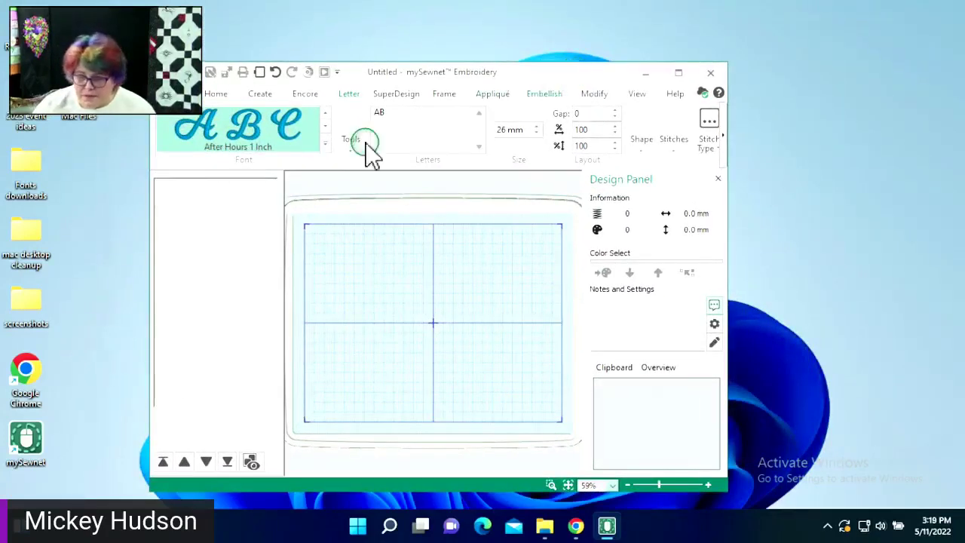
# - Add the lettering ABCDEFGHIJ in the After Hours 1 Inch font at 26 mm, widening the embroidery window to reach the Apply option
pyautogui.click(387, 116)
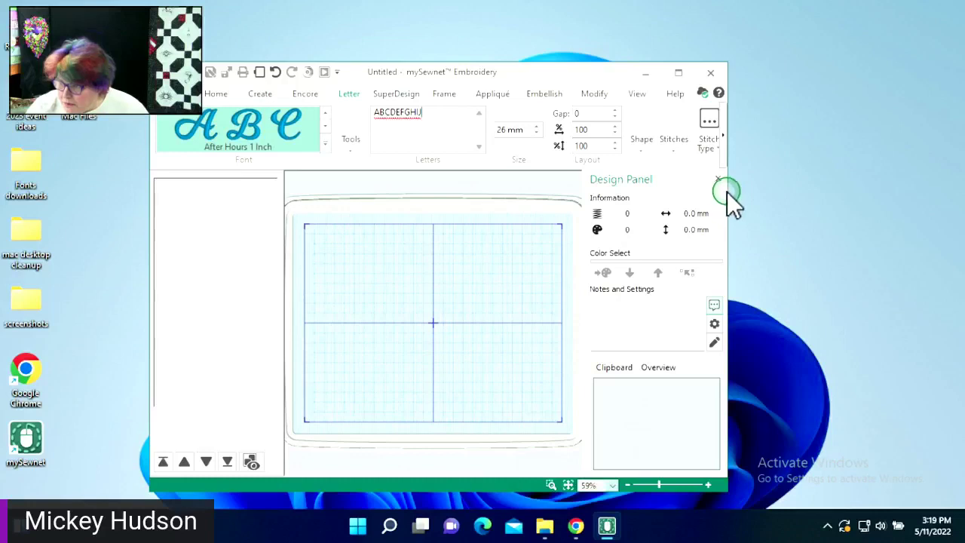
pyautogui.moveTo(728, 191); pyautogui.dragTo(768, 205)
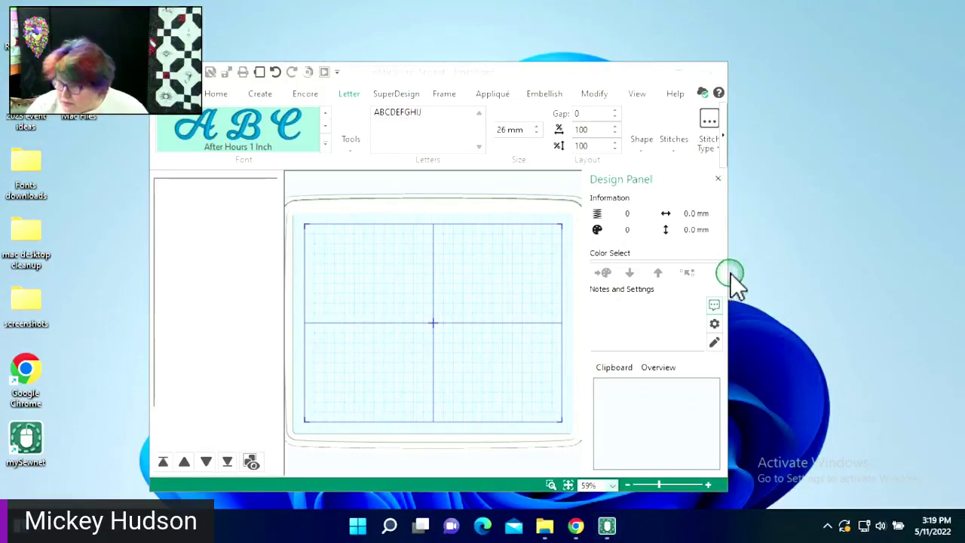
pyautogui.moveTo(727, 272); pyautogui.dragTo(884, 259)
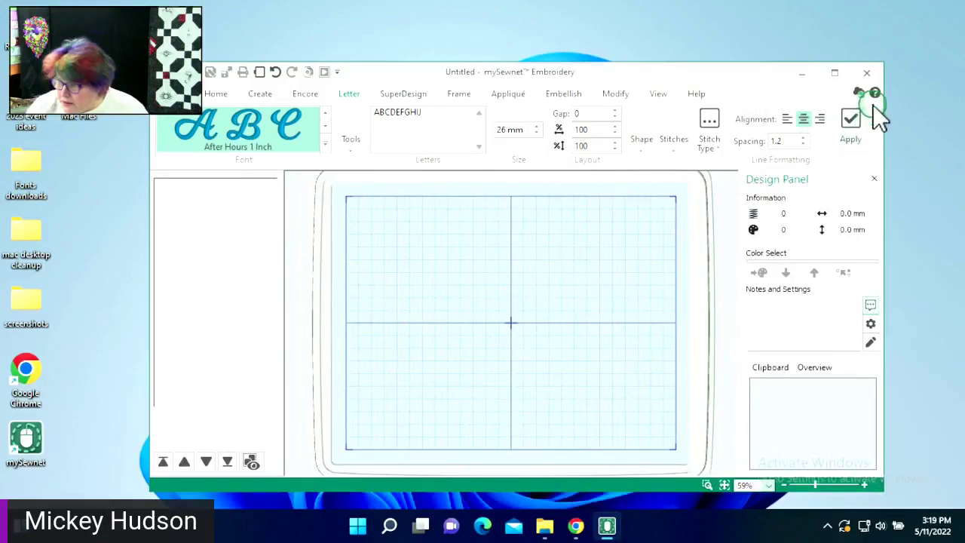
pyautogui.click(850, 140)
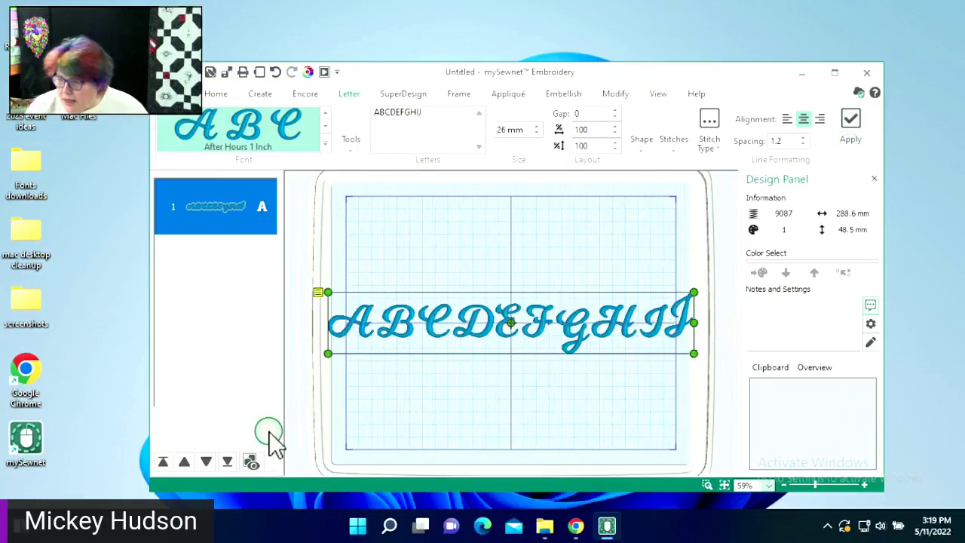
pyautogui.rightClick(436, 341)
pyautogui.click(389, 239)
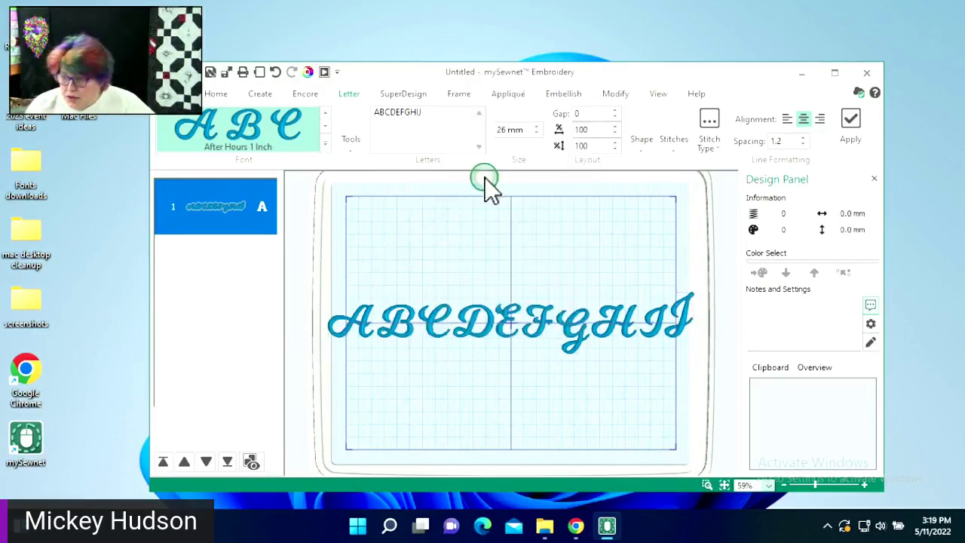
pyautogui.click(680, 161)
pyautogui.click(647, 136)
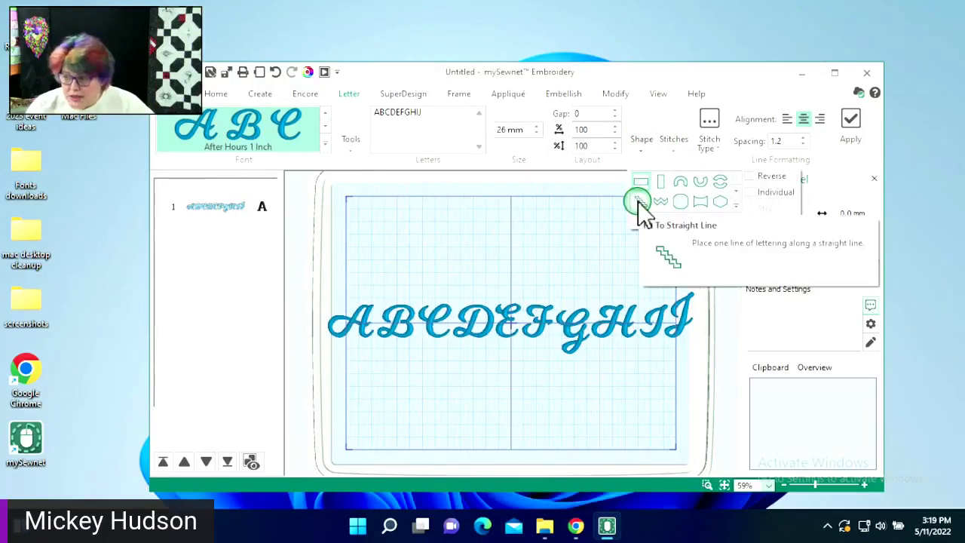
# - Change the shape of the ABCDEFGHIJ lettering to Fit to Straight Line in its letter properties
pyautogui.click(448, 332)
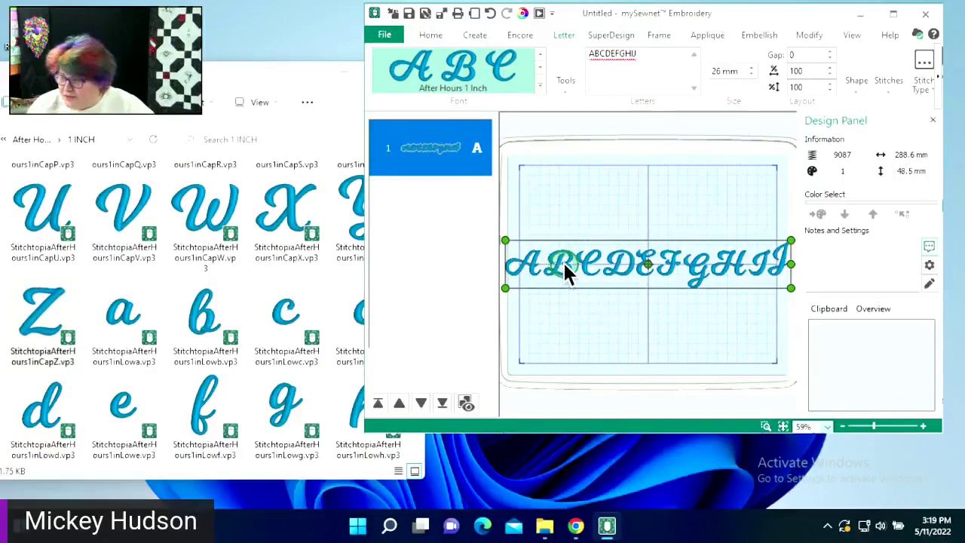
pyautogui.rightClick(639, 275)
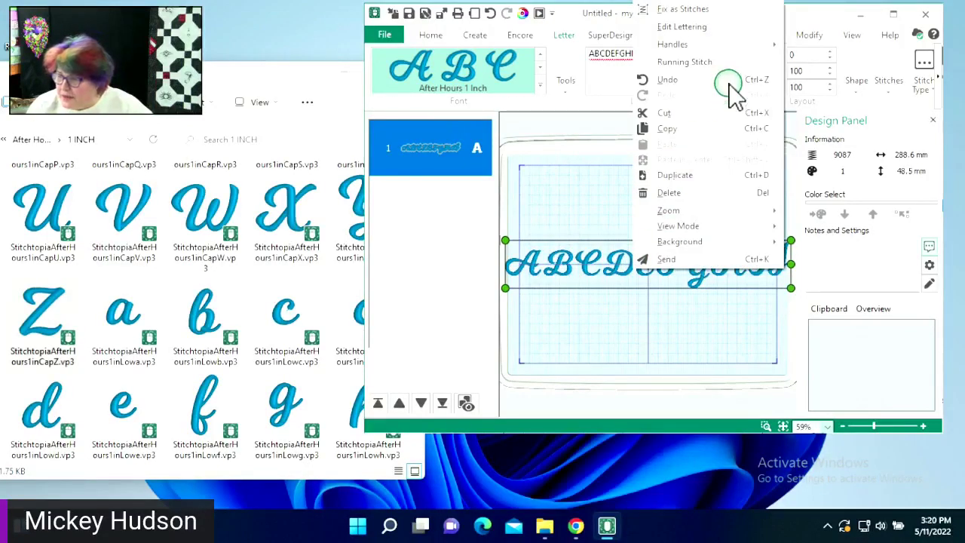
pyautogui.click(682, 27)
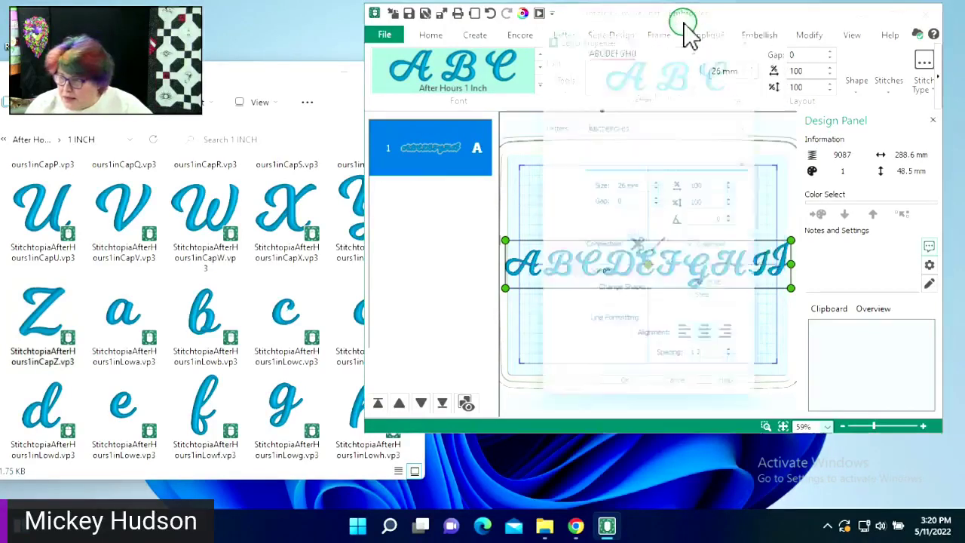
pyautogui.click(658, 298)
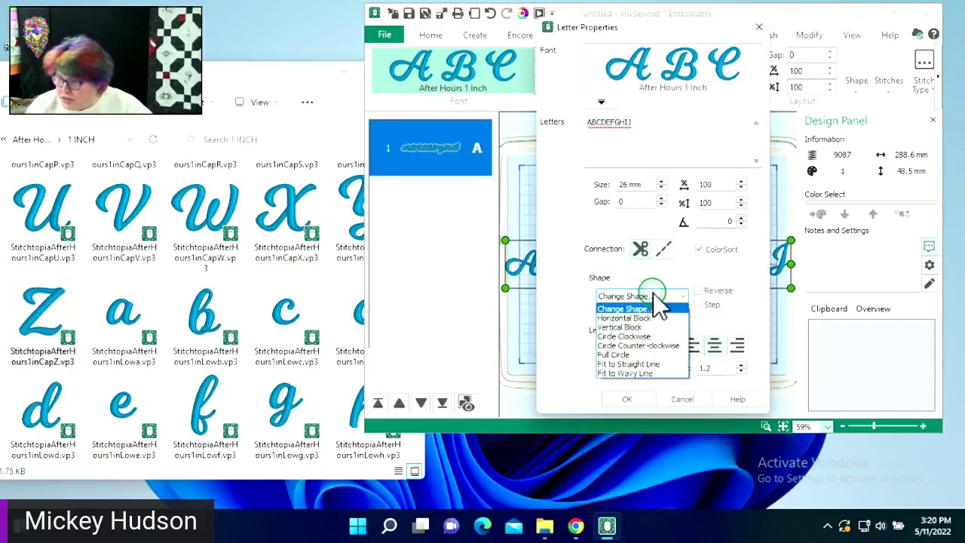
pyautogui.click(631, 364)
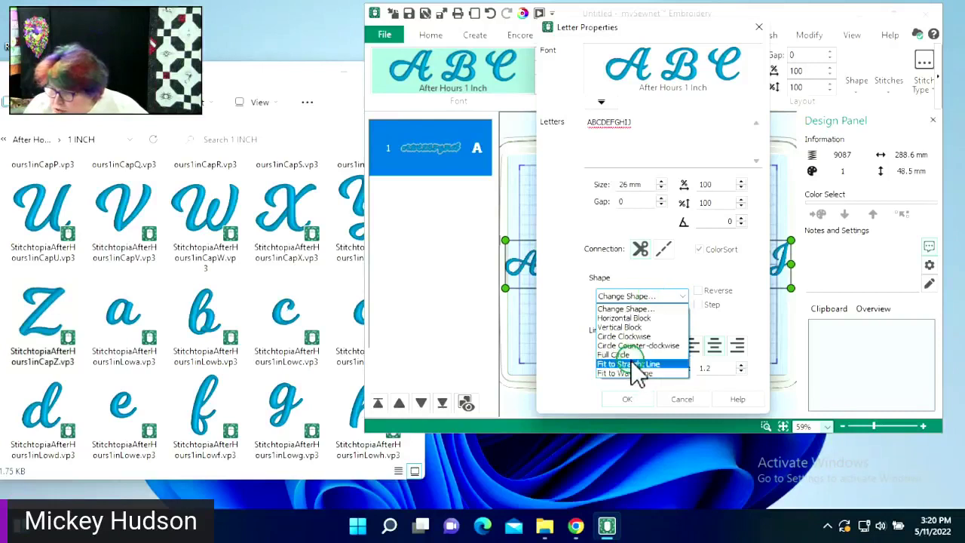
pyautogui.click(626, 399)
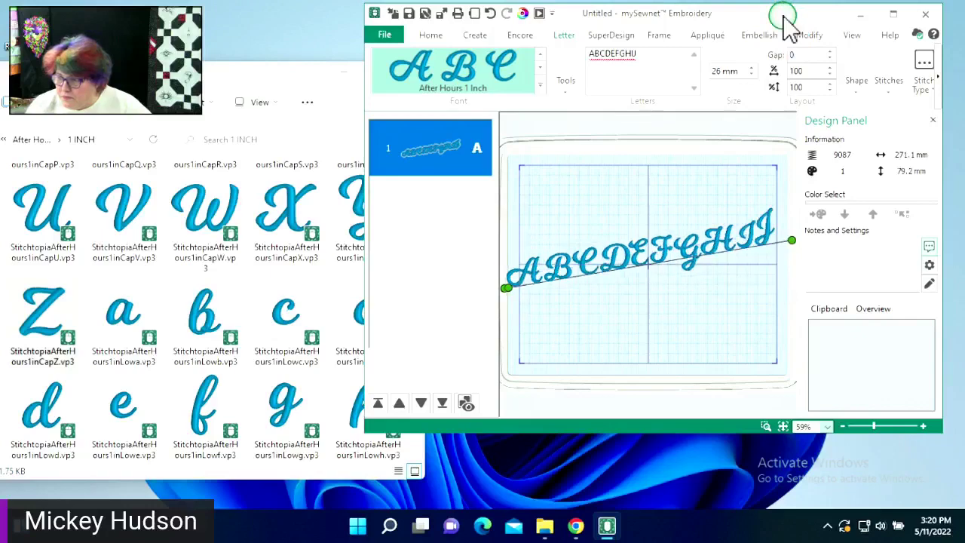
# - Level the lettering's sloping guide line by lowering its end handle beside the J until the line is horizontal
pyautogui.moveTo(785, 21); pyautogui.dragTo(716, 34)
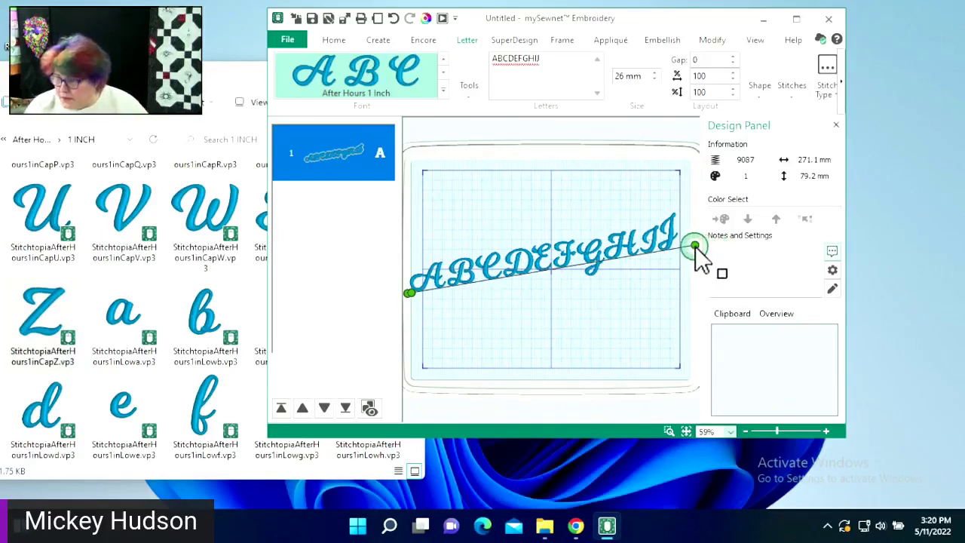
pyautogui.moveTo(695, 247); pyautogui.dragTo(687, 296)
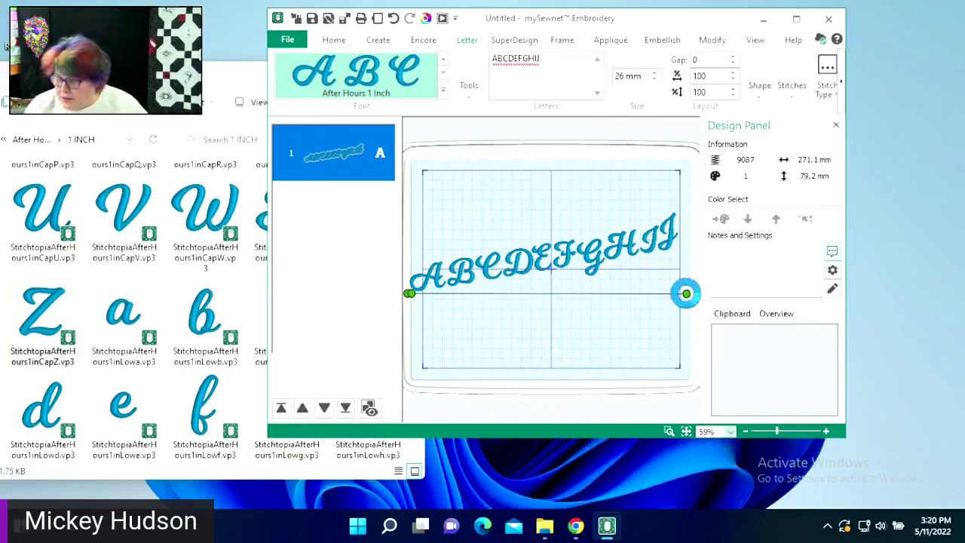
pyautogui.moveTo(686, 294); pyautogui.dragTo(687, 294)
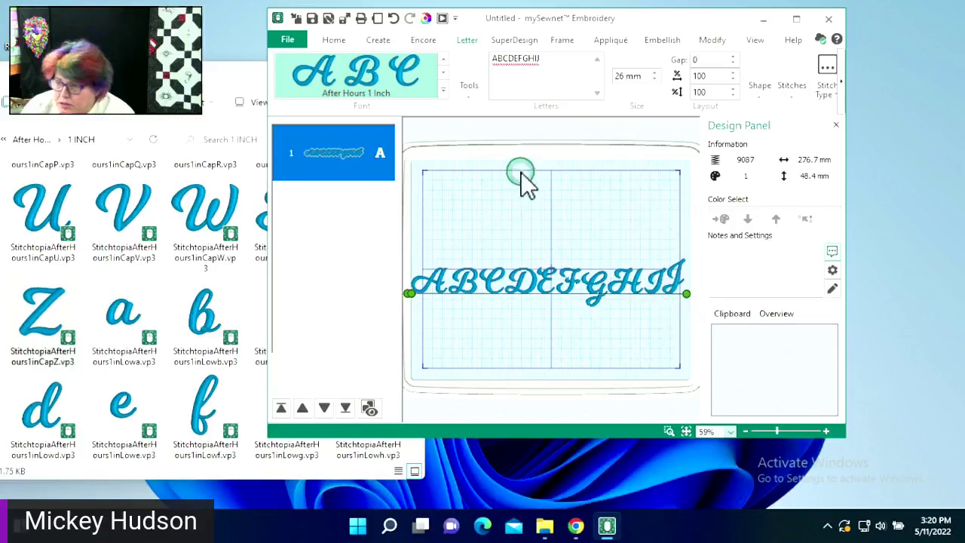
# - Raise the capital J's baseline in the imported After Hours 1 Inch font so its tail hangs below, and close the font dialogs
pyautogui.click(469, 86)
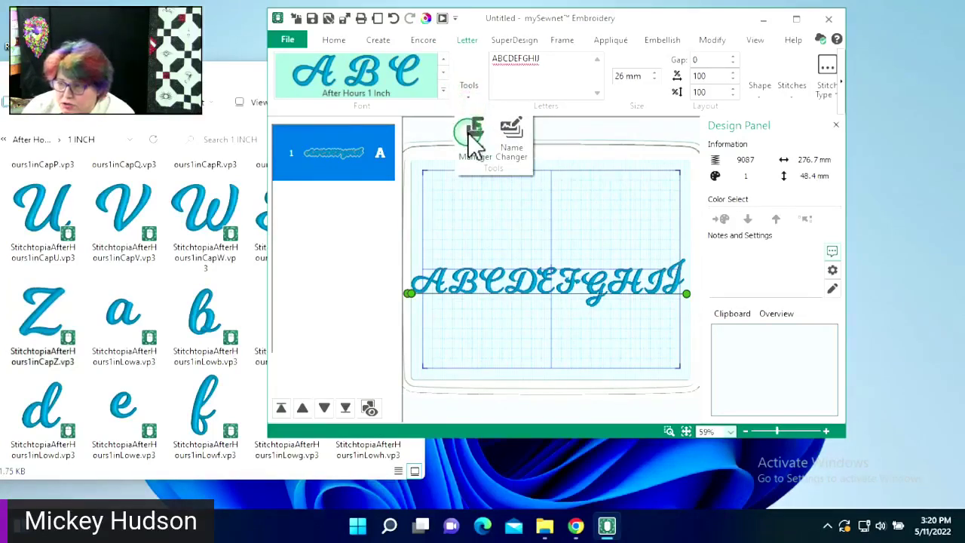
pyautogui.click(476, 145)
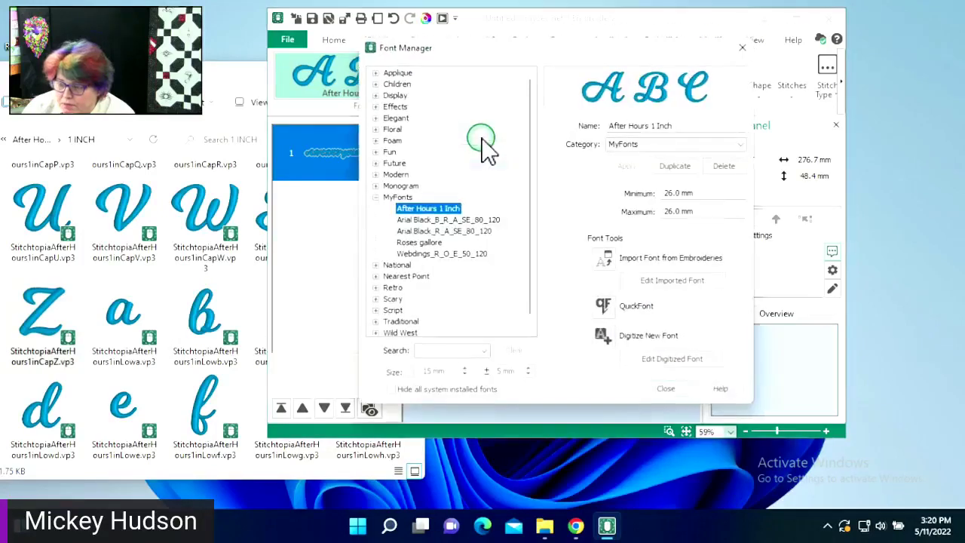
pyautogui.click(639, 264)
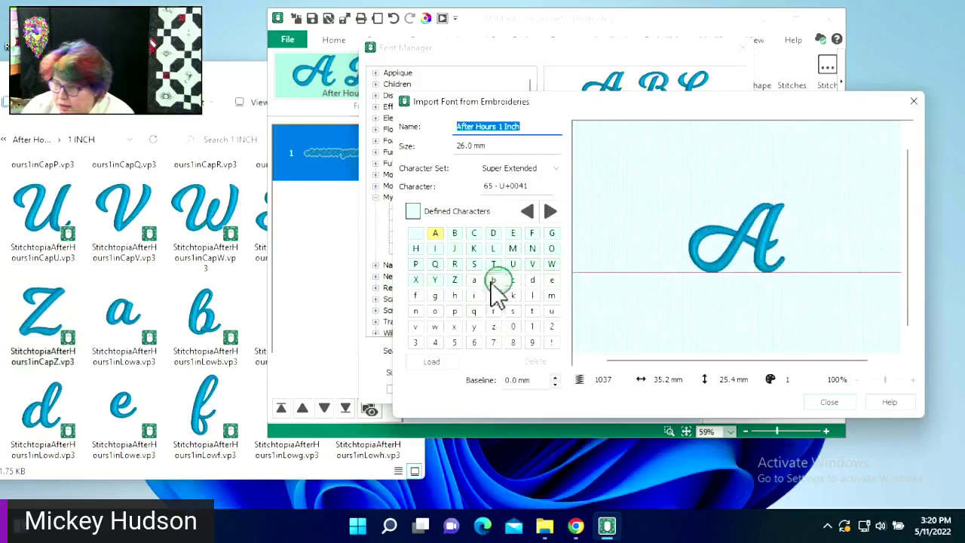
pyautogui.click(454, 248)
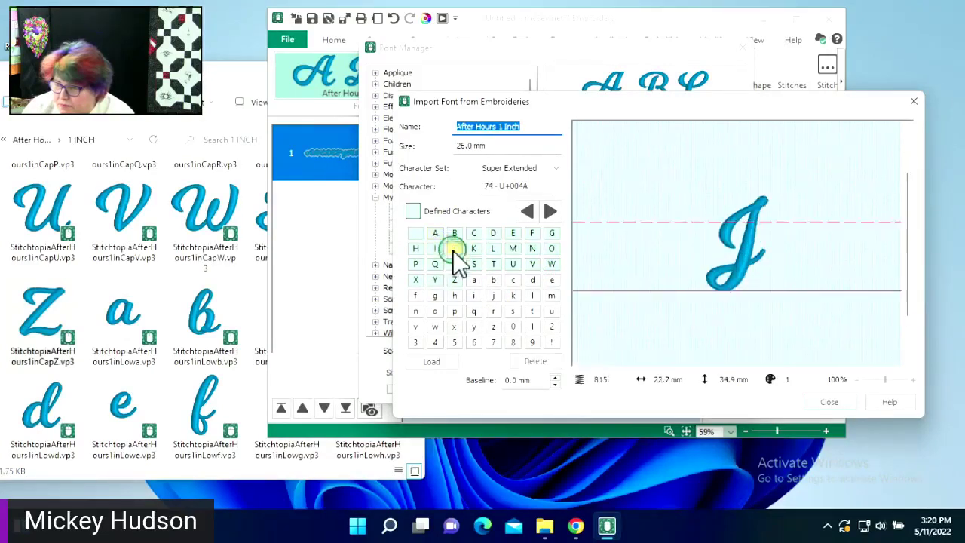
pyautogui.moveTo(752, 290); pyautogui.dragTo(753, 268)
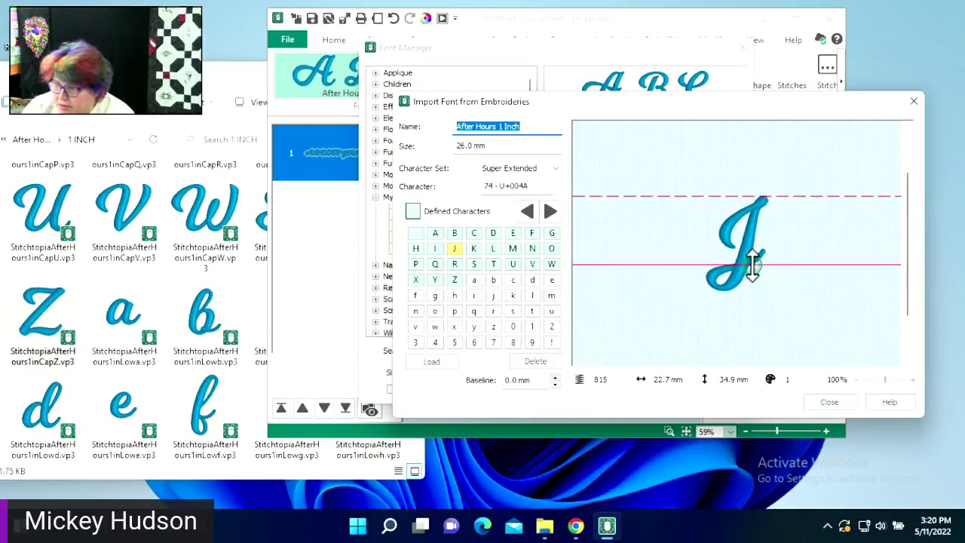
pyautogui.click(828, 402)
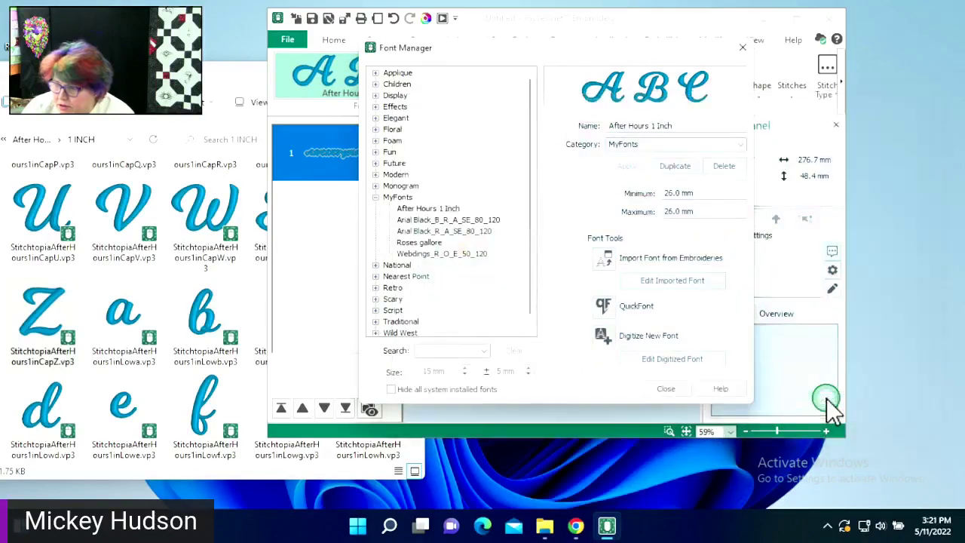
pyautogui.click(665, 389)
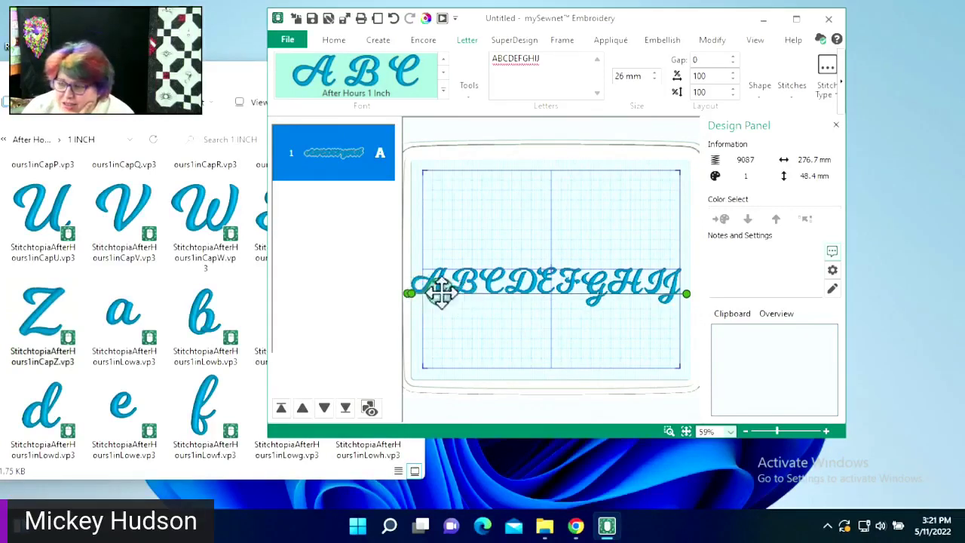
pyautogui.click(584, 323)
pyautogui.click(543, 298)
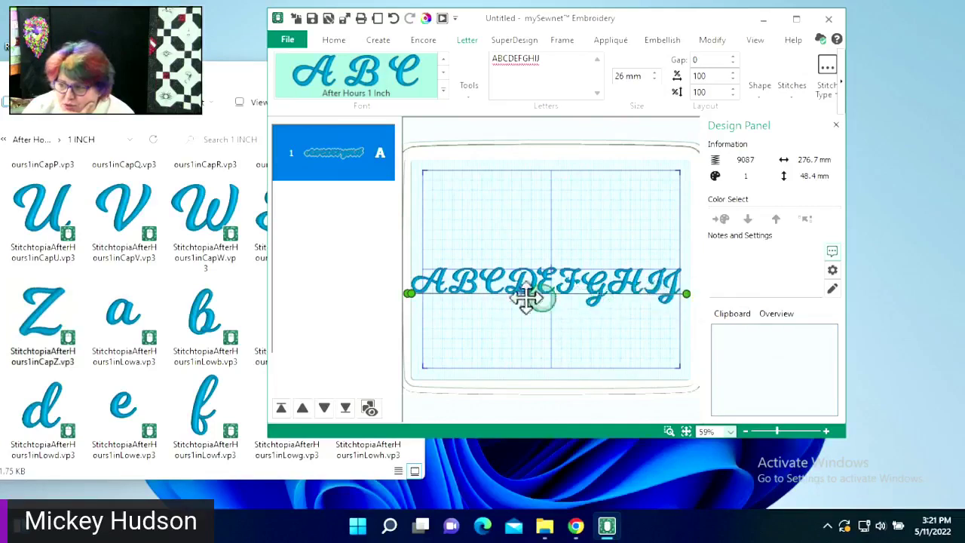
pyautogui.click(594, 314)
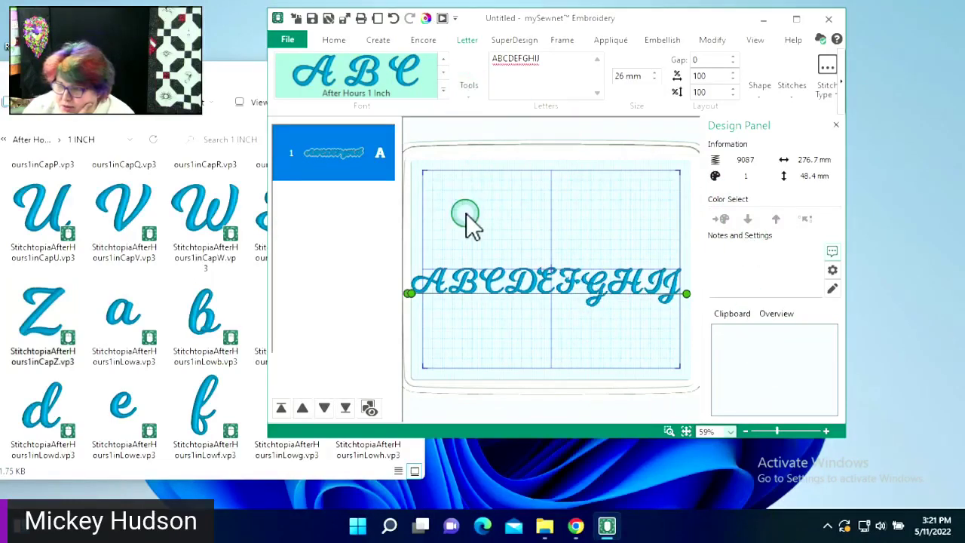
# - Reopen the imported After Hours 1 Inch font for editing and set the capital G's baseline to 2.6 mm
pyautogui.click(469, 77)
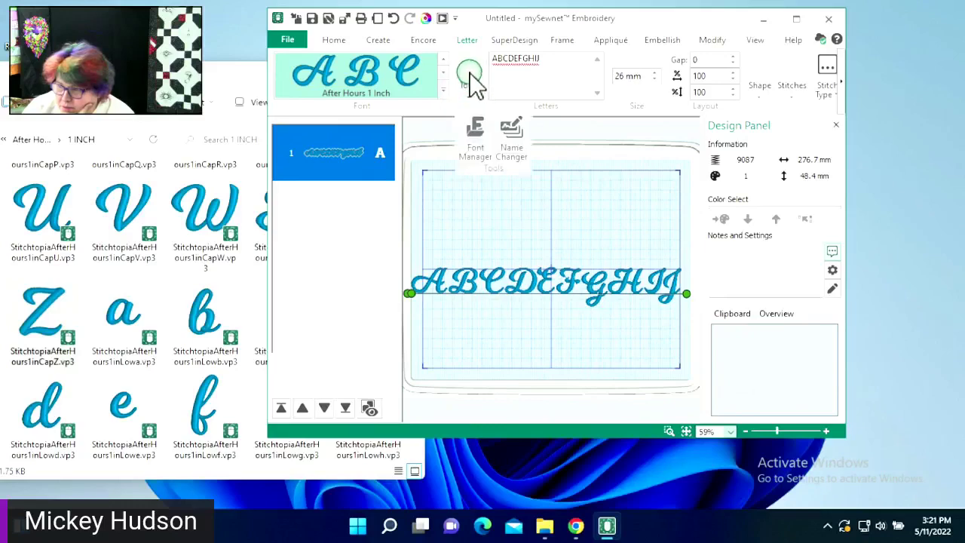
pyautogui.click(476, 149)
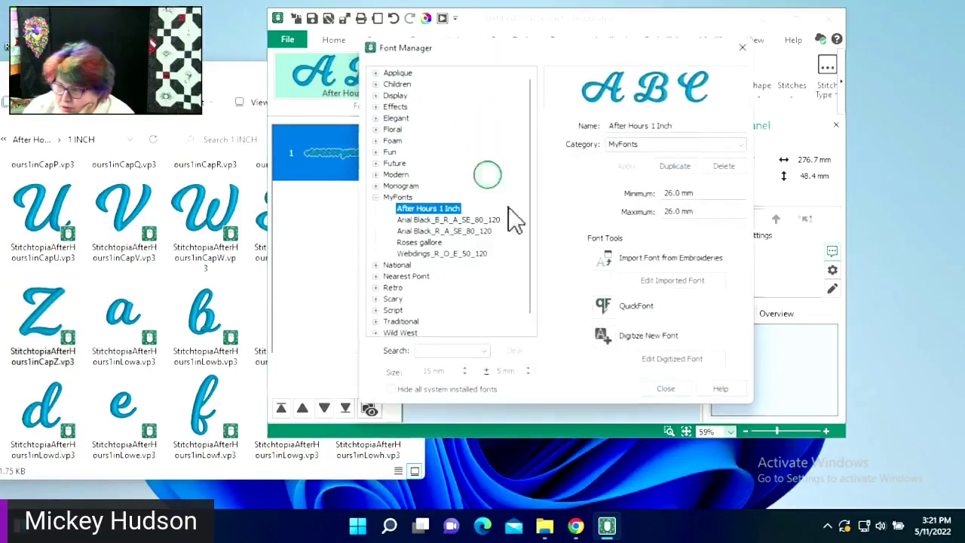
pyautogui.click(703, 284)
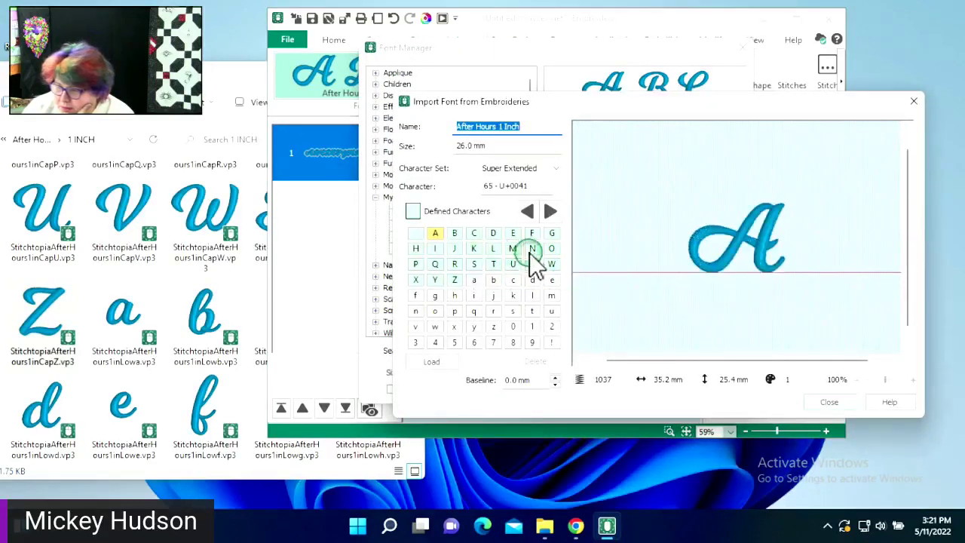
pyautogui.click(551, 235)
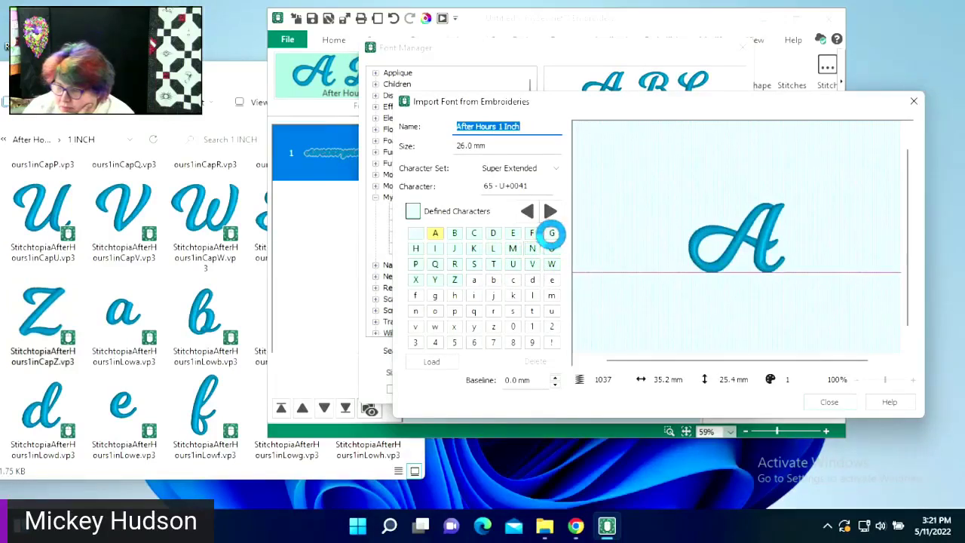
pyautogui.click(552, 235)
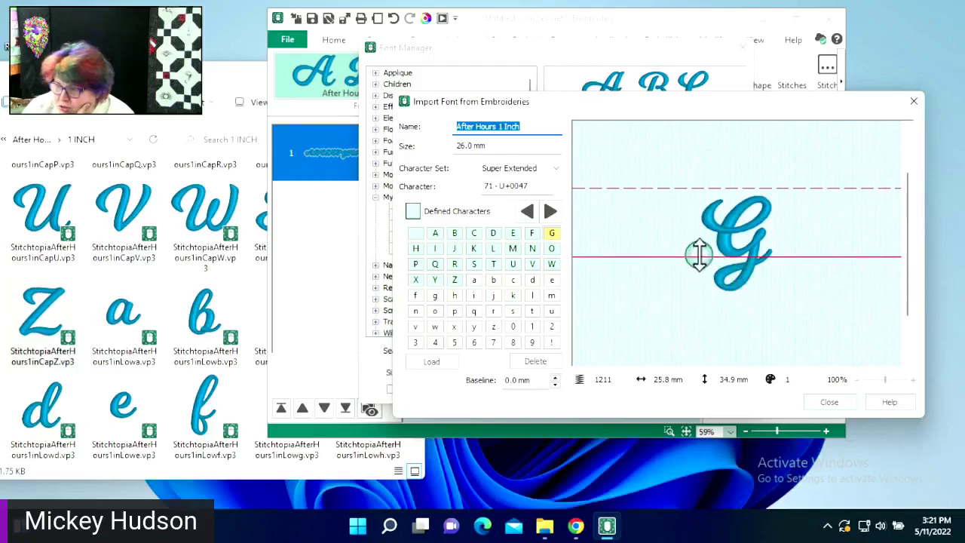
pyautogui.moveTo(694, 257); pyautogui.dragTo(687, 263)
pyautogui.click(685, 263)
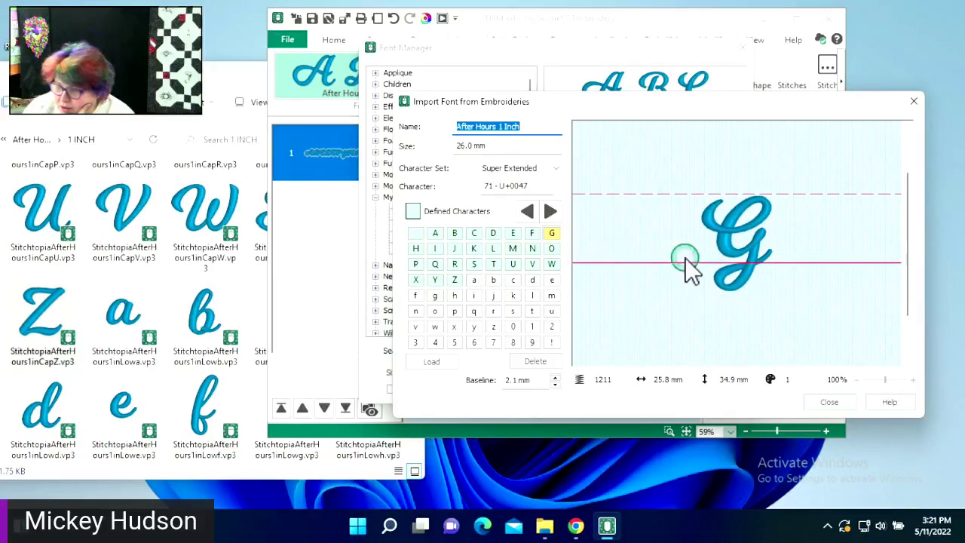
pyautogui.moveTo(682, 261); pyautogui.dragTo(682, 262)
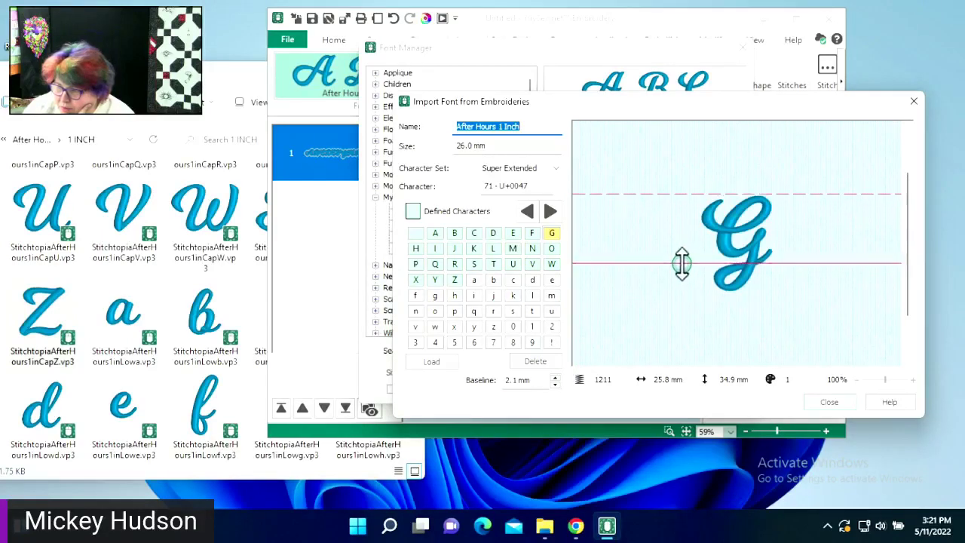
pyautogui.click(895, 405)
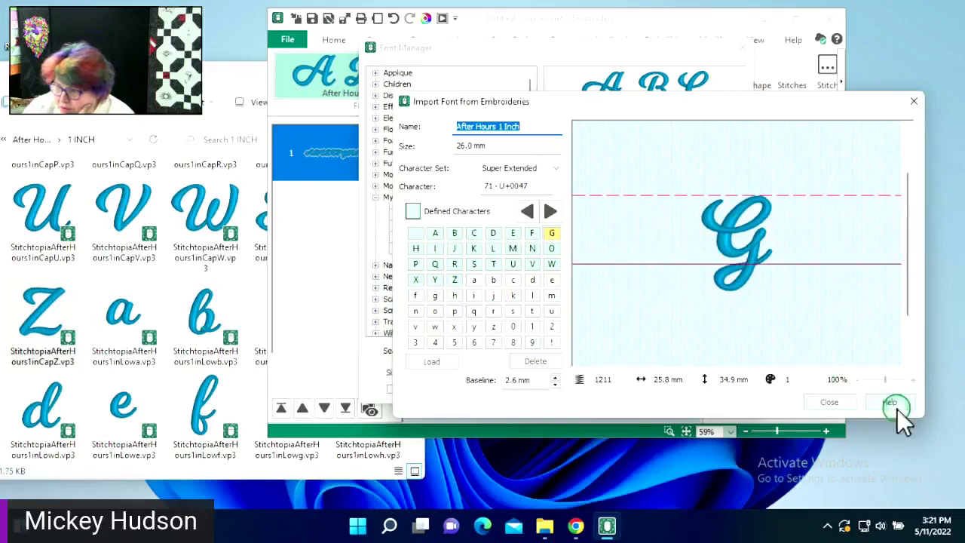
# - Close the font dialogs and examine how the capital G sits on the baseline of the ABCDEFGHIJ lettering
pyautogui.click(829, 401)
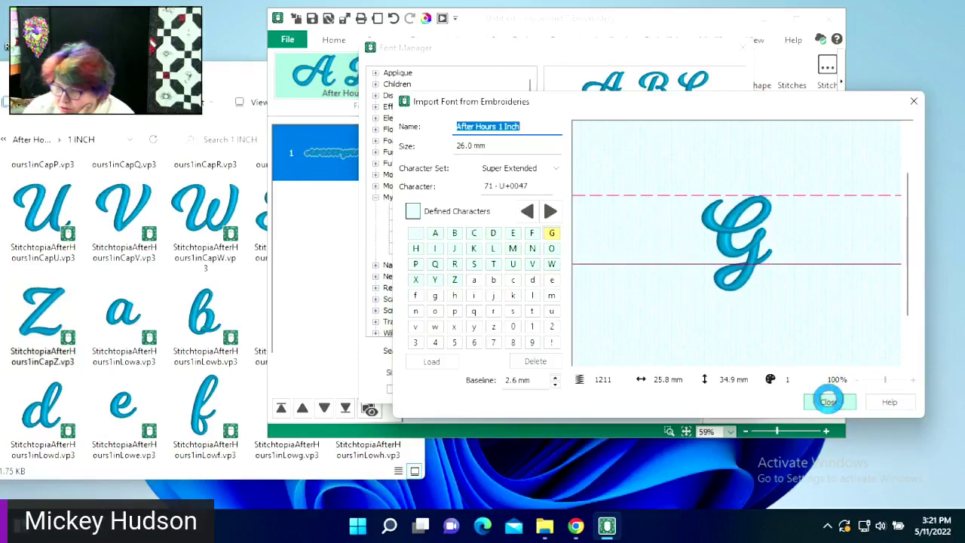
pyautogui.click(647, 348)
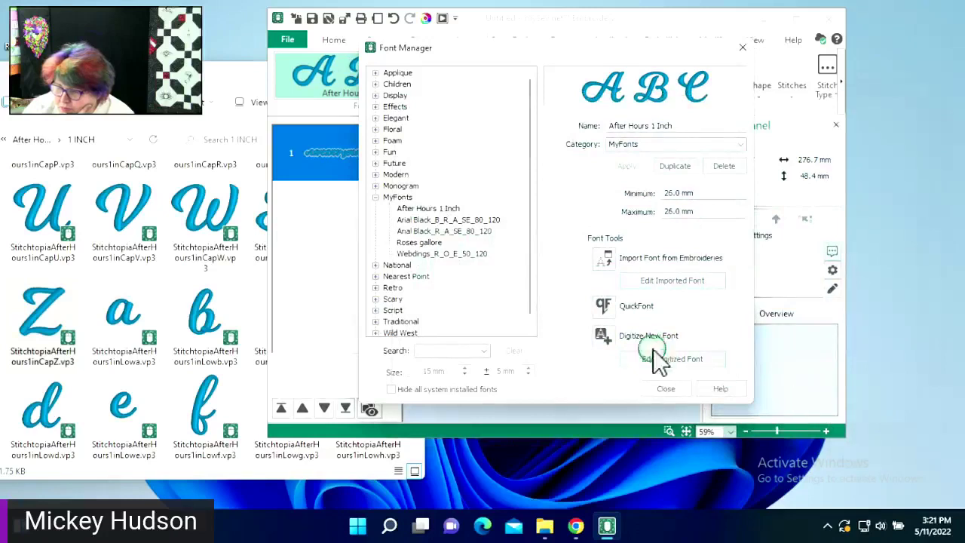
pyautogui.click(660, 388)
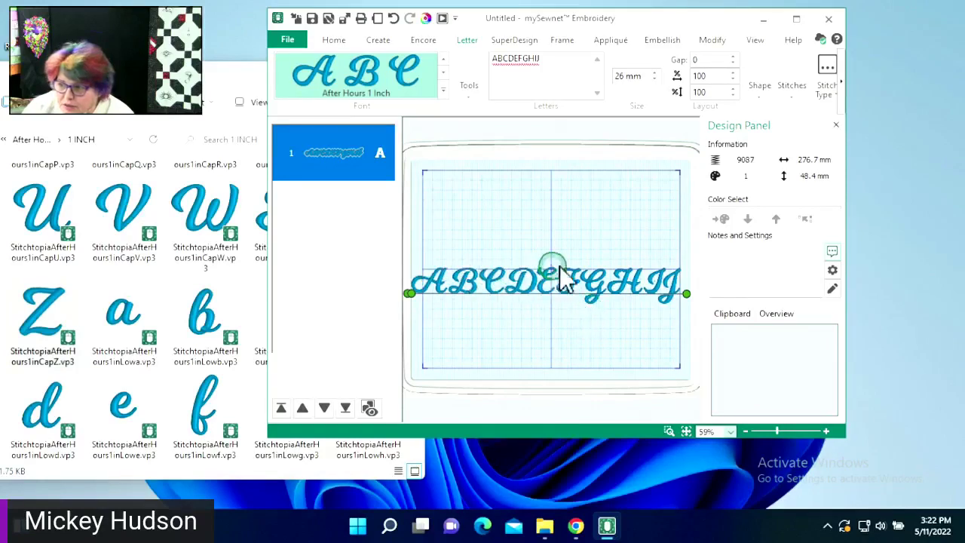
pyautogui.click(669, 431)
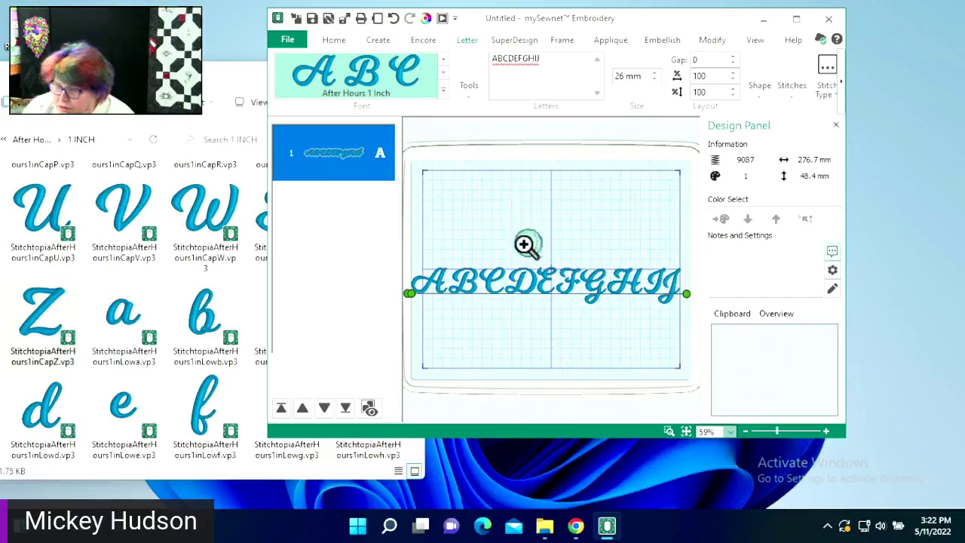
pyautogui.moveTo(520, 240); pyautogui.dragTo(659, 337)
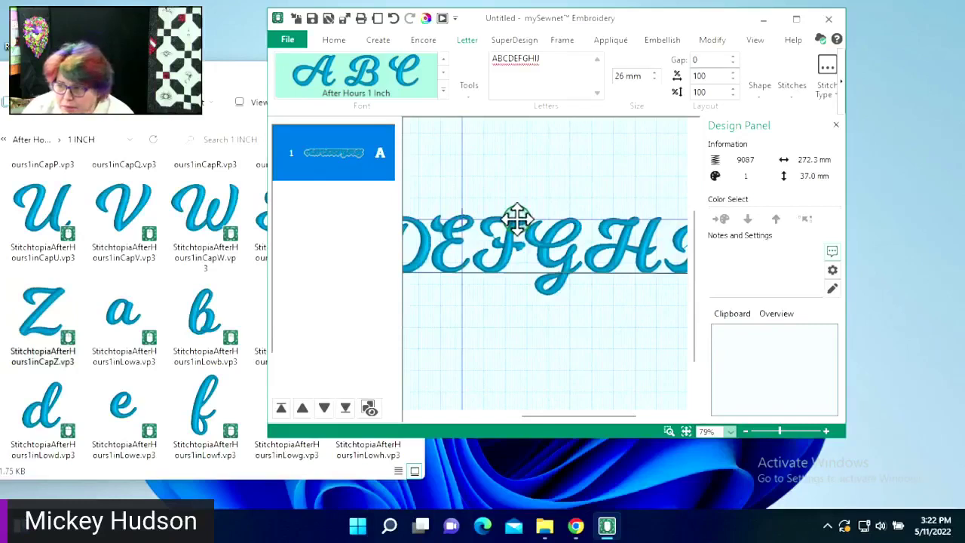
pyautogui.click(534, 296)
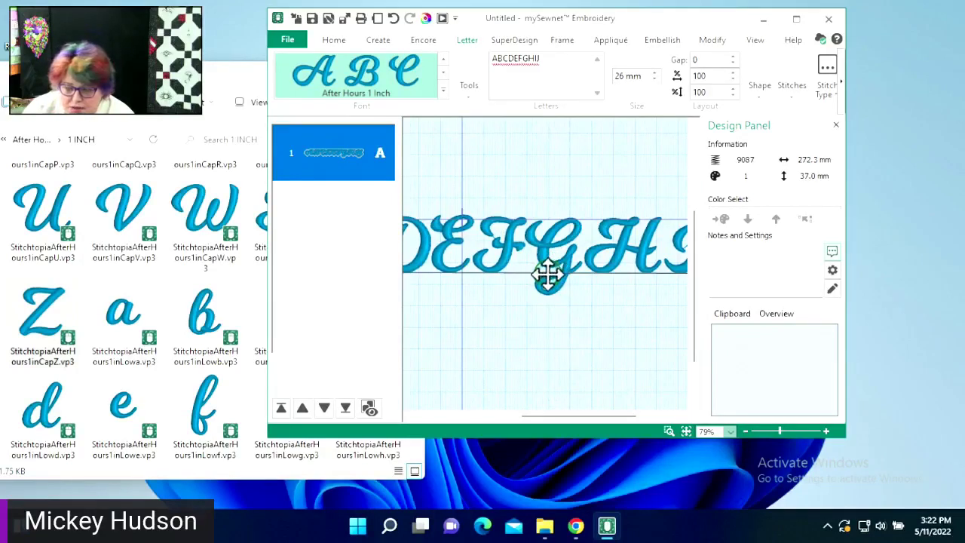
pyautogui.click(485, 329)
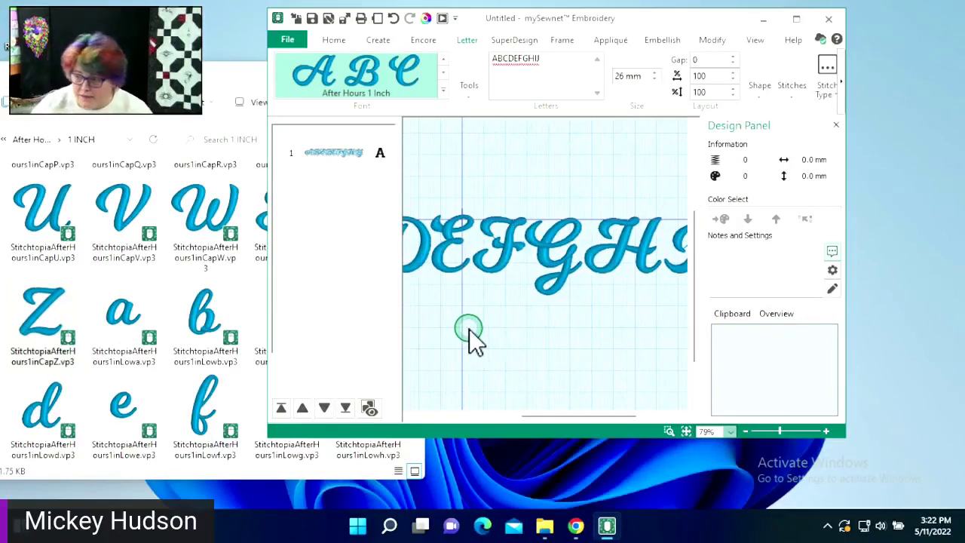
# - Delete the ABCDEFGHIJ lettering from the design and fit the hoop in the work area
pyautogui.click(524, 254)
pyautogui.rightClick(525, 254)
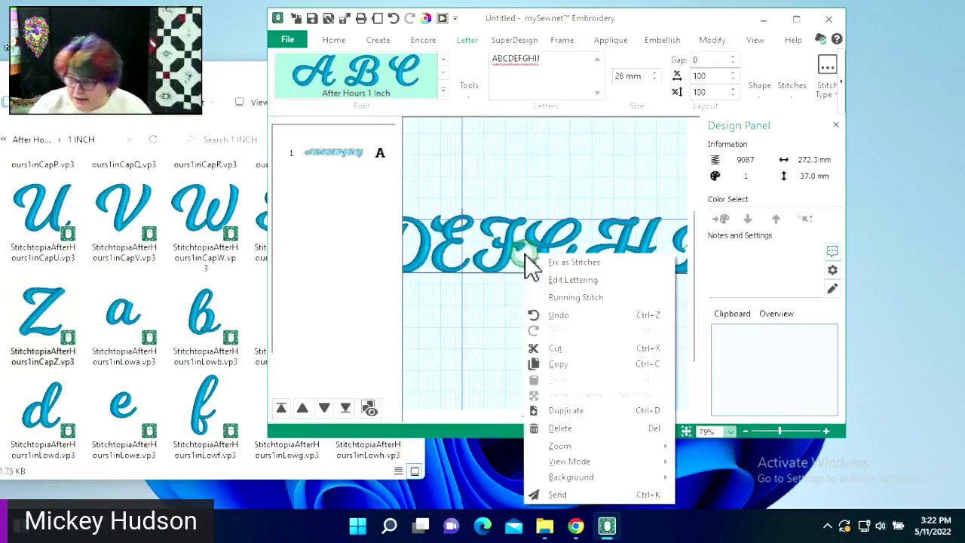
pyautogui.click(577, 429)
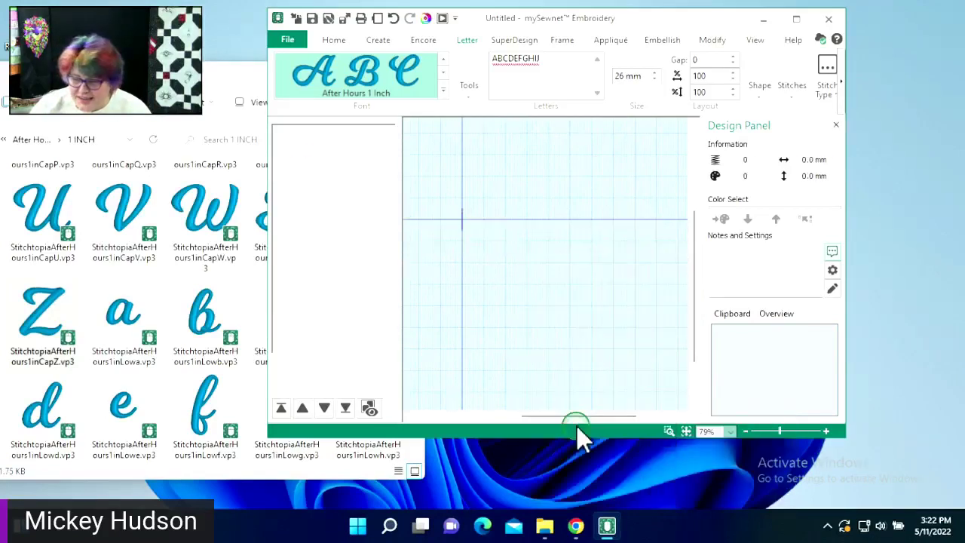
pyautogui.click(686, 431)
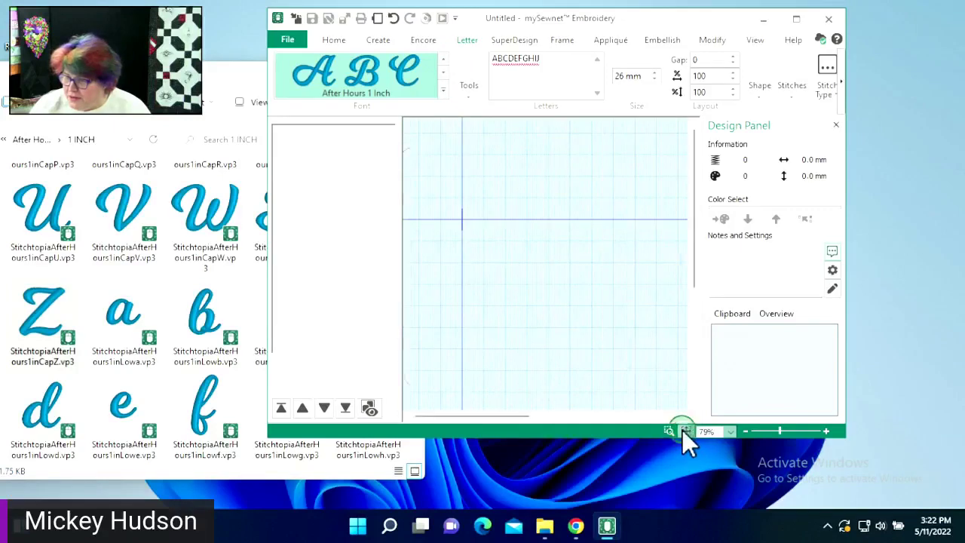
# - Reopen the imported After Hours 1 Inch font for editing and place its dialog beside the 1 INCH folder window
pyautogui.click(467, 75)
pyautogui.click(473, 130)
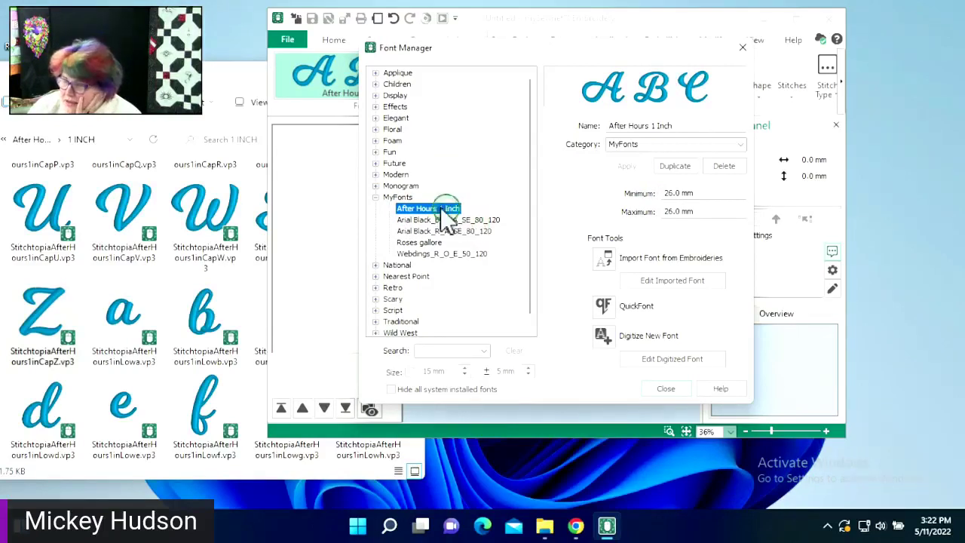
pyautogui.click(664, 280)
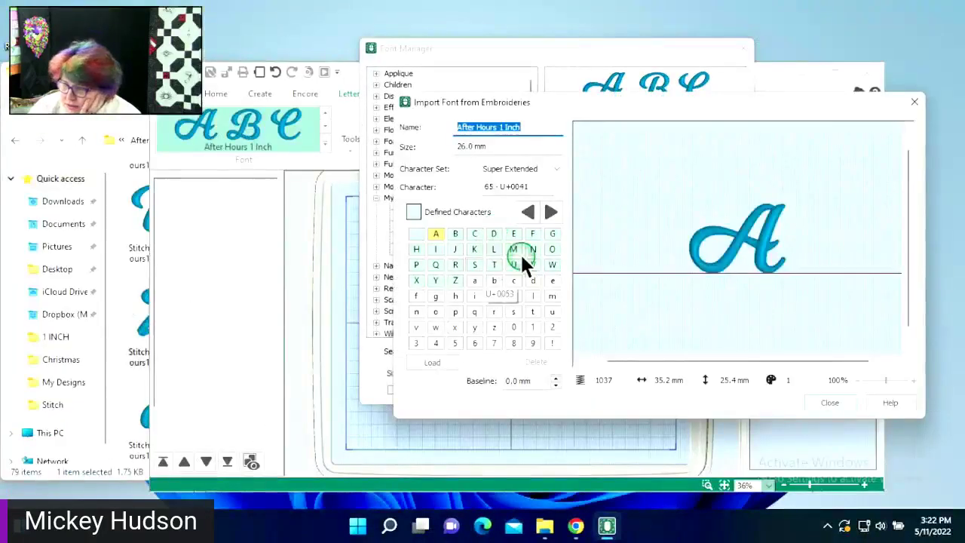
pyautogui.click(132, 326)
pyautogui.moveTo(155, 326); pyautogui.dragTo(625, 160)
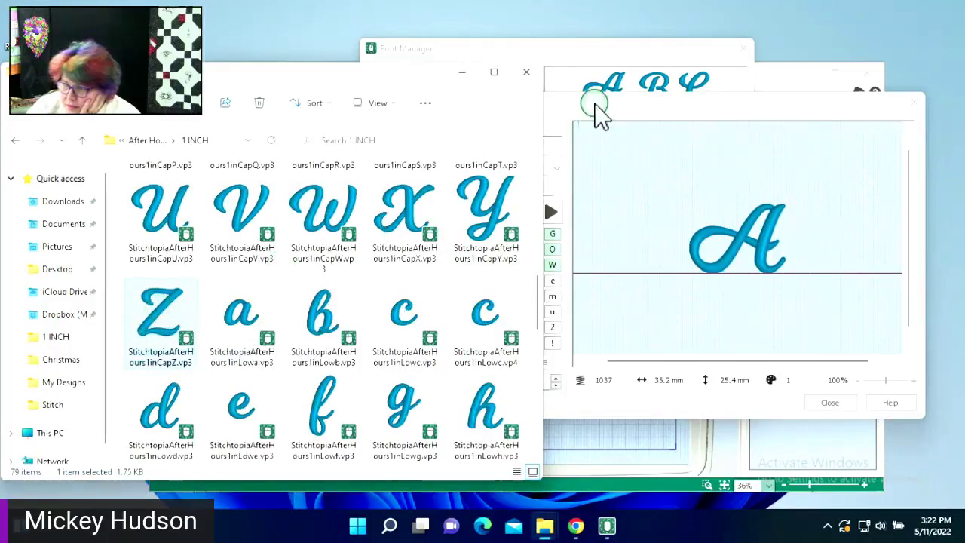
pyautogui.moveTo(600, 113); pyautogui.dragTo(146, 269)
pyautogui.click(146, 260)
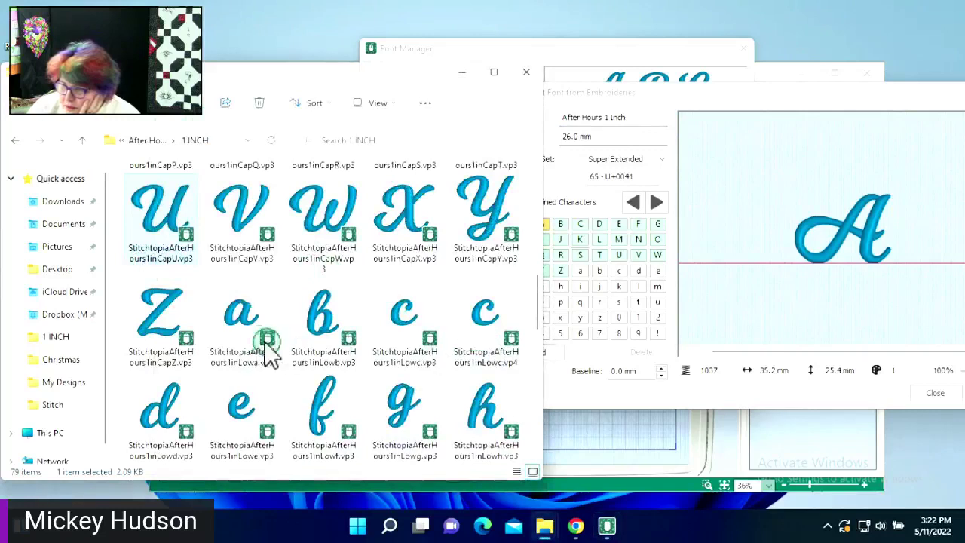
# - Load the lowercase a, b, c, d and e embroideries from the 1 INCH folder into their matching font characters
pyautogui.moveTo(266, 346); pyautogui.dragTo(583, 270)
pyautogui.click(317, 320)
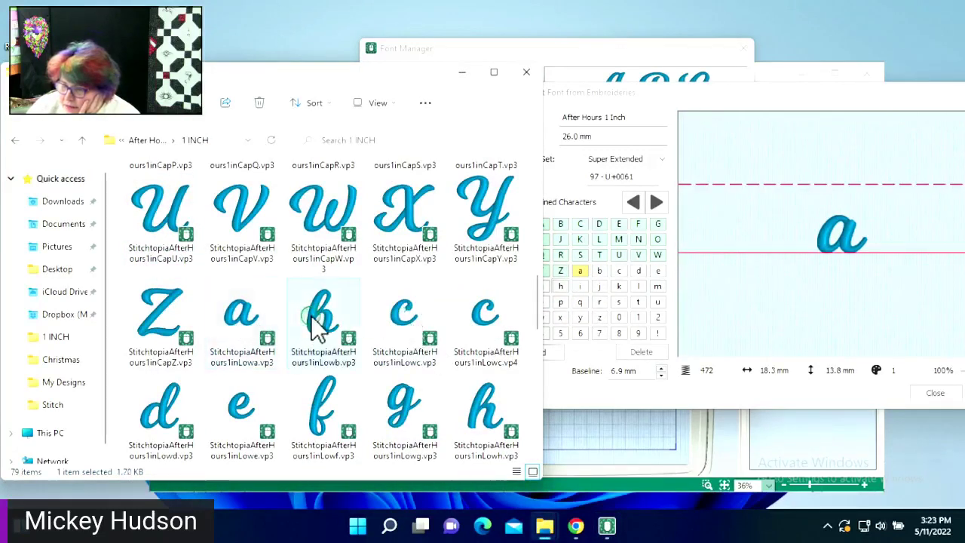
pyautogui.moveTo(316, 320); pyautogui.dragTo(605, 274)
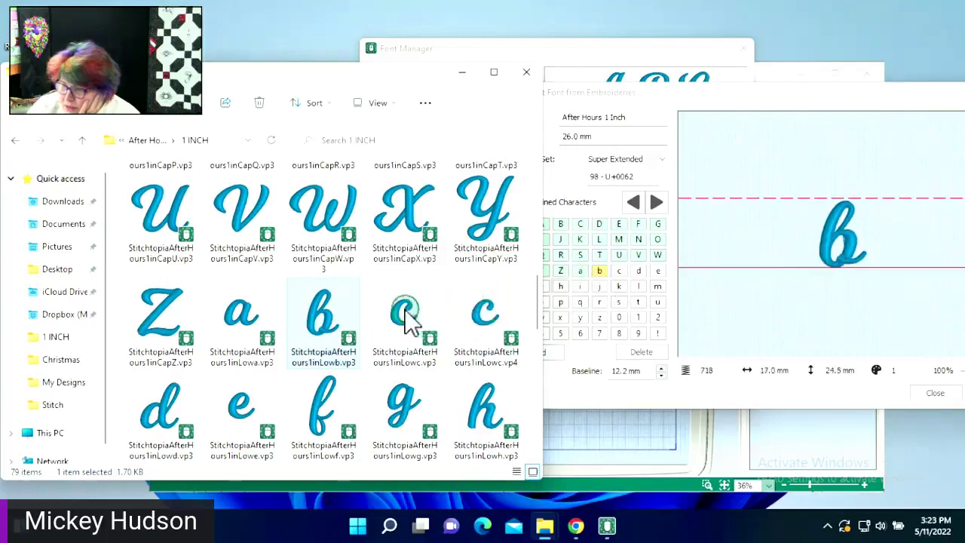
pyautogui.moveTo(407, 317); pyautogui.dragTo(620, 271)
pyautogui.moveTo(153, 413); pyautogui.dragTo(638, 271)
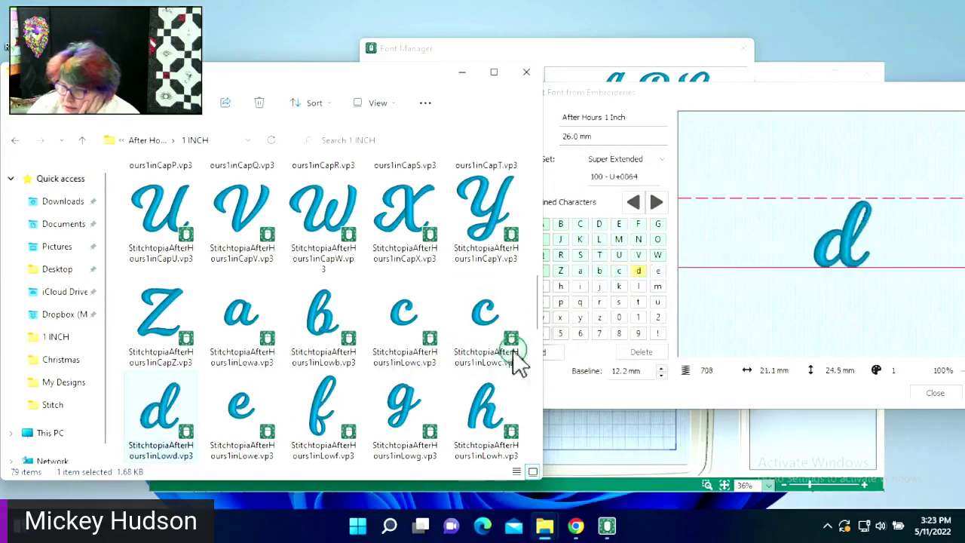
pyautogui.moveTo(257, 414); pyautogui.dragTo(664, 295)
# - Load the lowercase f embroidery into the f character and raise its baseline guide to 7.8 mm
pyautogui.moveTo(353, 415); pyautogui.dragTo(399, 366)
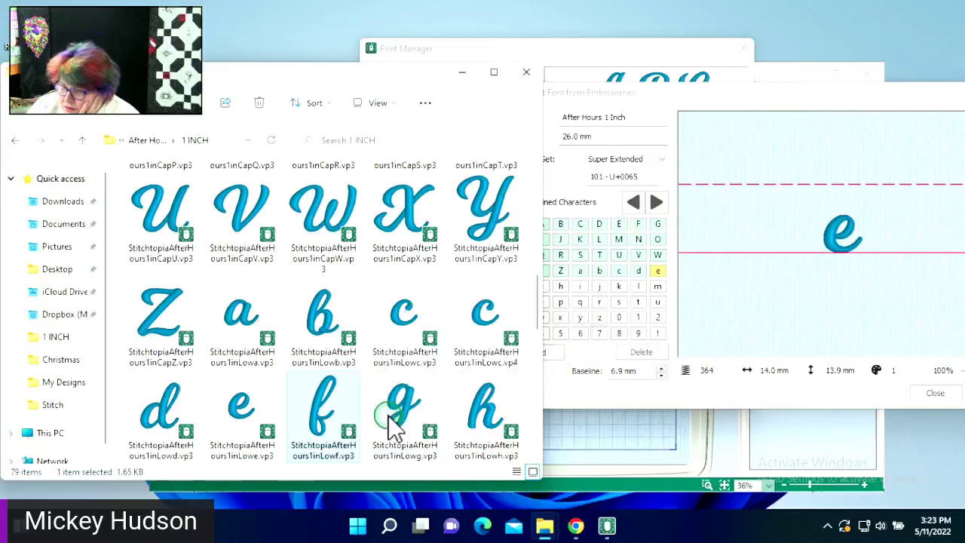
pyautogui.click(573, 196)
pyautogui.click(716, 110)
pyautogui.moveTo(729, 99); pyautogui.dragTo(772, 95)
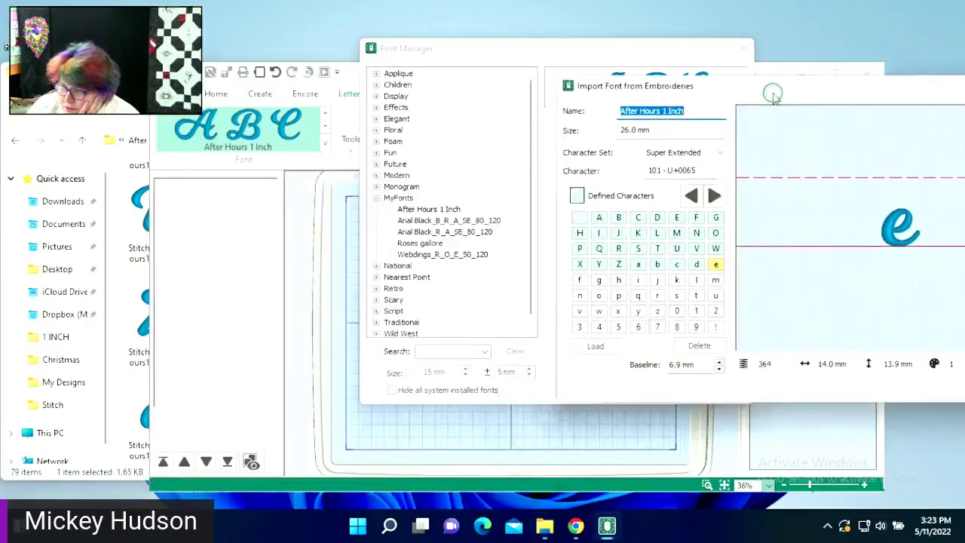
pyautogui.click(132, 390)
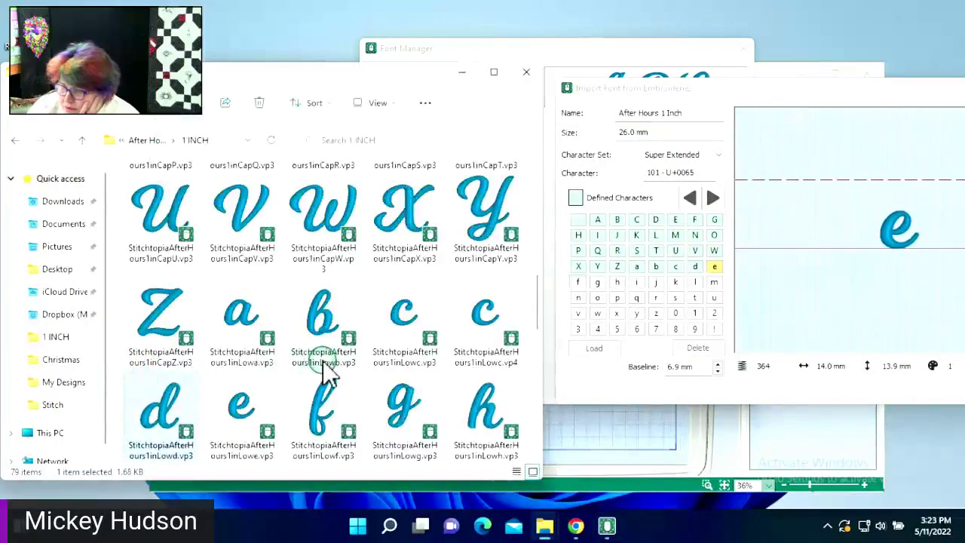
pyautogui.moveTo(327, 409); pyautogui.dragTo(579, 284)
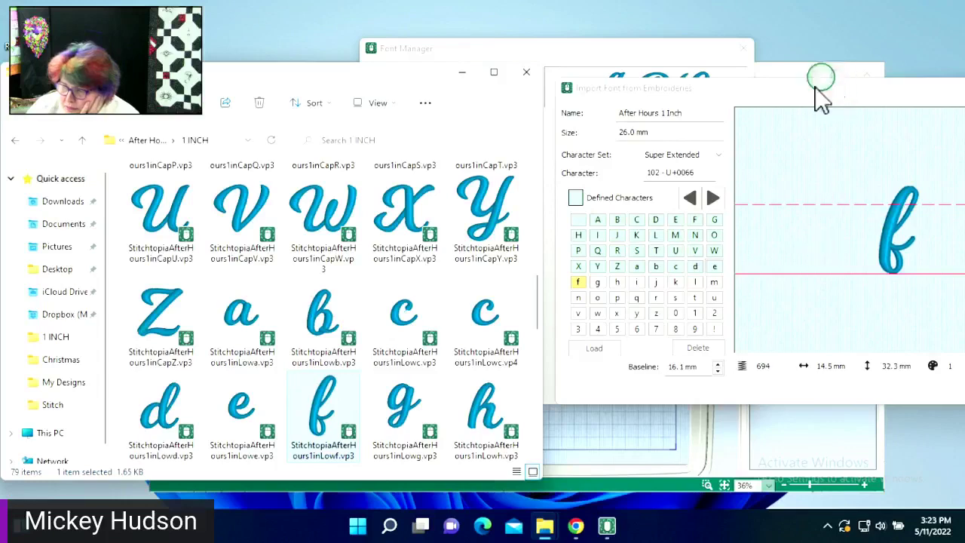
pyautogui.moveTo(822, 96); pyautogui.dragTo(772, 96)
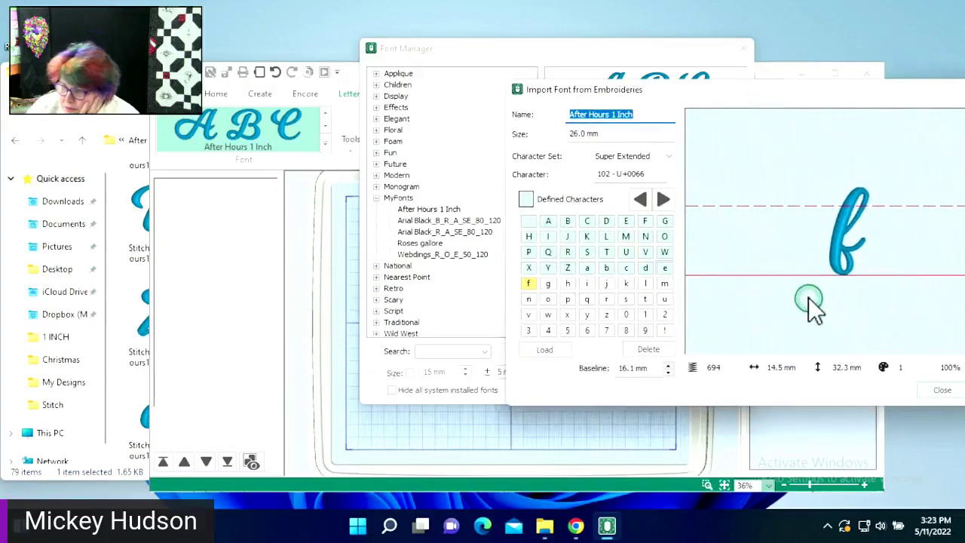
pyautogui.moveTo(802, 276); pyautogui.dragTo(809, 252)
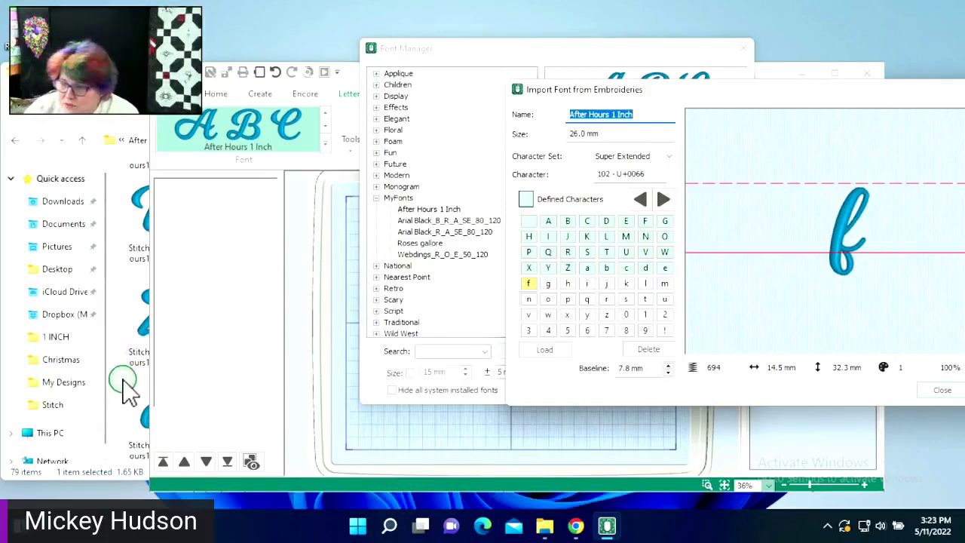
# - Load the lowercase g embroidery into the g character and raise its baseline guide to 2.1 mm
pyautogui.click(134, 367)
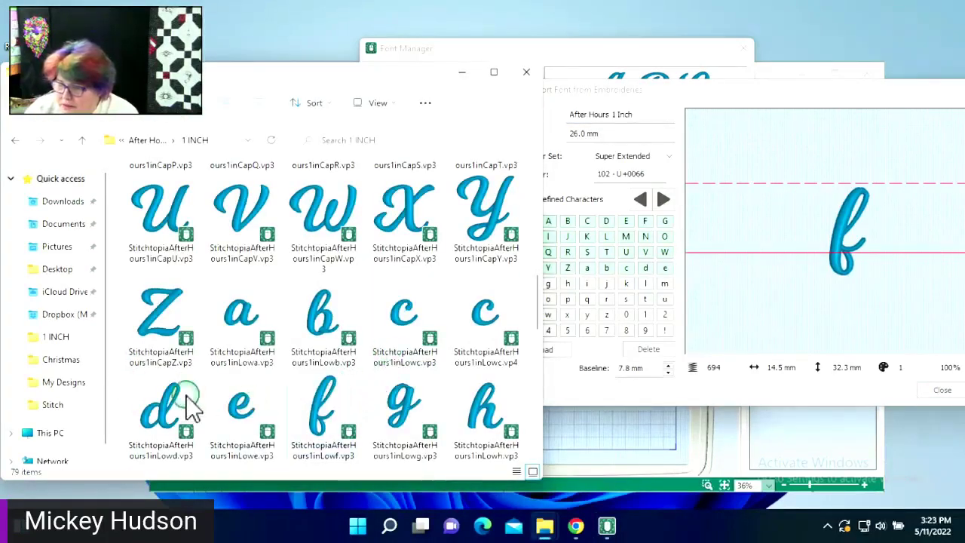
pyautogui.moveTo(398, 410); pyautogui.dragTo(549, 282)
pyautogui.click(785, 273)
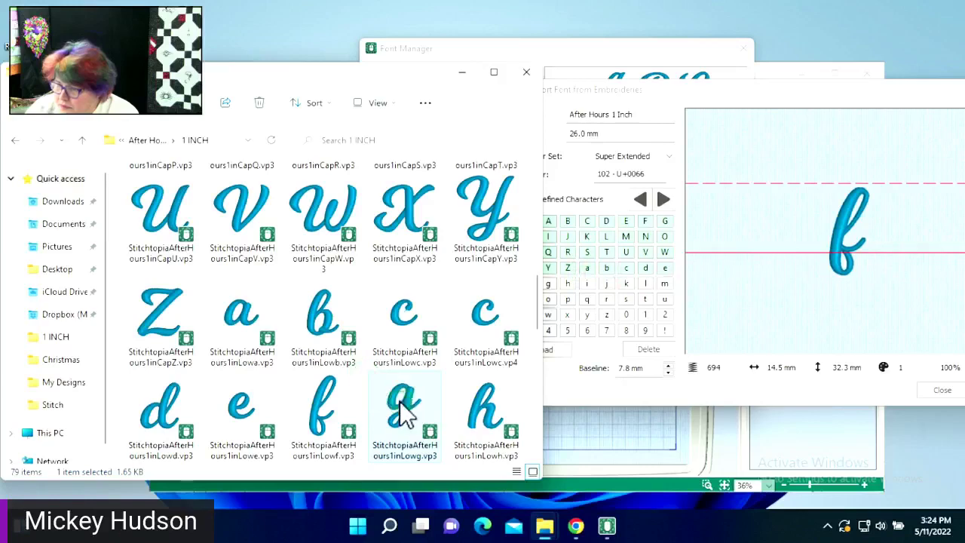
pyautogui.moveTo(408, 415); pyautogui.dragTo(551, 283)
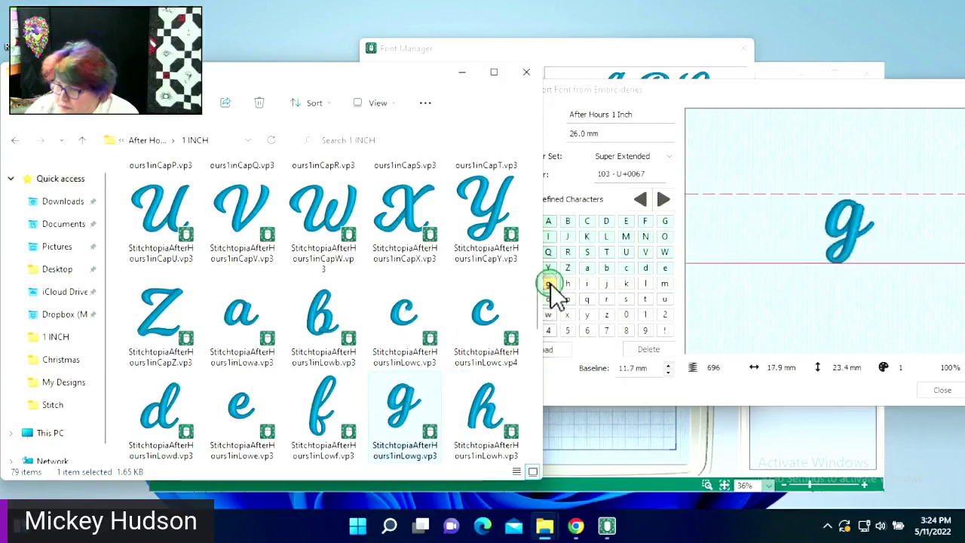
pyautogui.moveTo(816, 263); pyautogui.dragTo(823, 237)
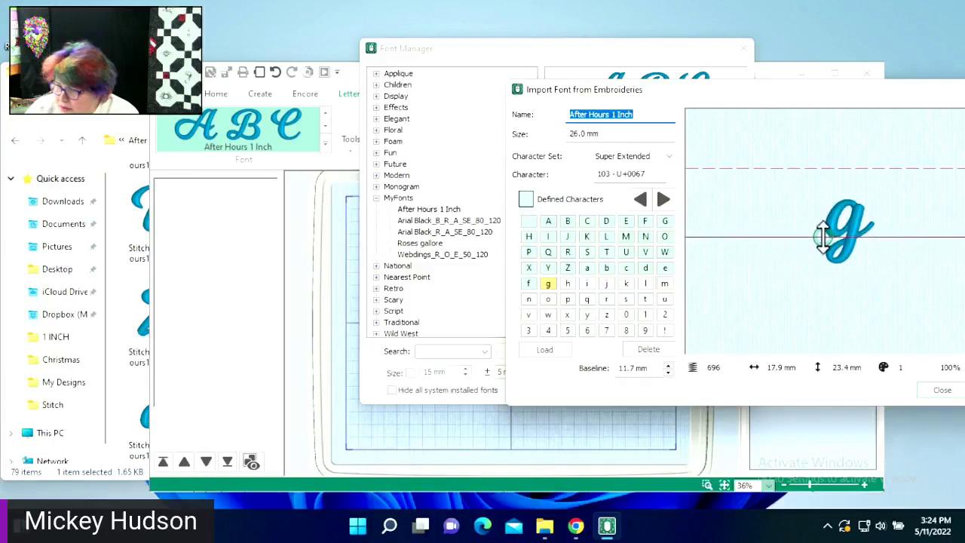
# - Load the lowercase h, i and j embroideries into their matching characters, then reselect the i for inspection
pyautogui.click(134, 370)
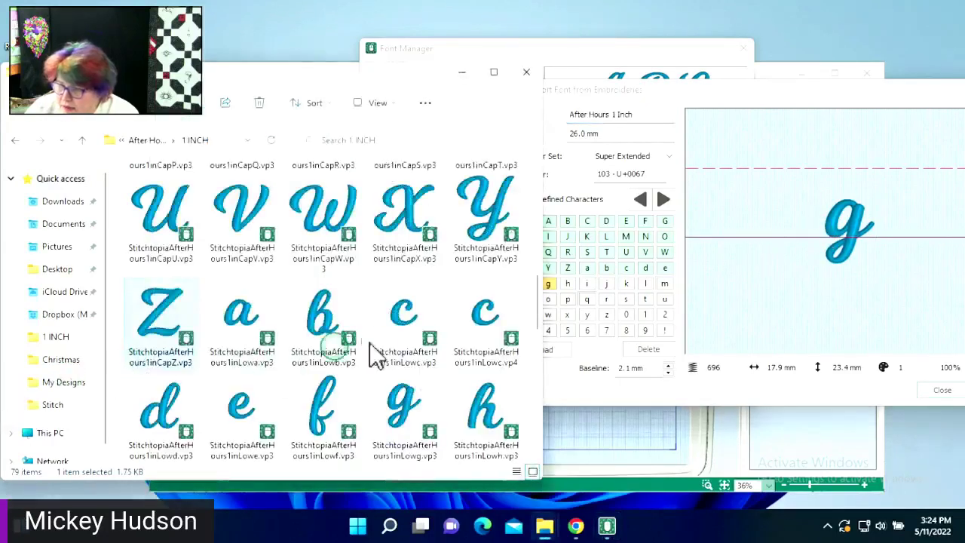
pyautogui.click(501, 404)
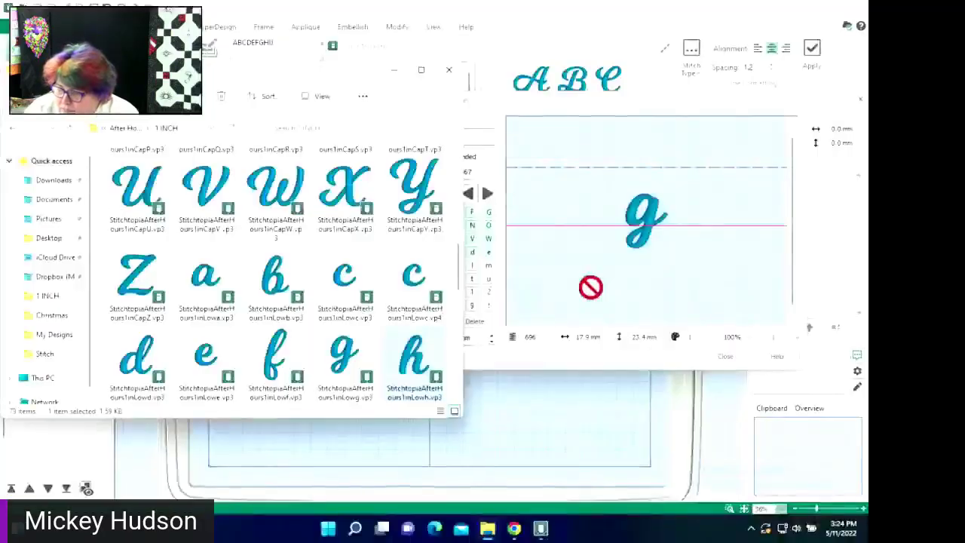
pyautogui.moveTo(486, 408); pyautogui.dragTo(568, 284)
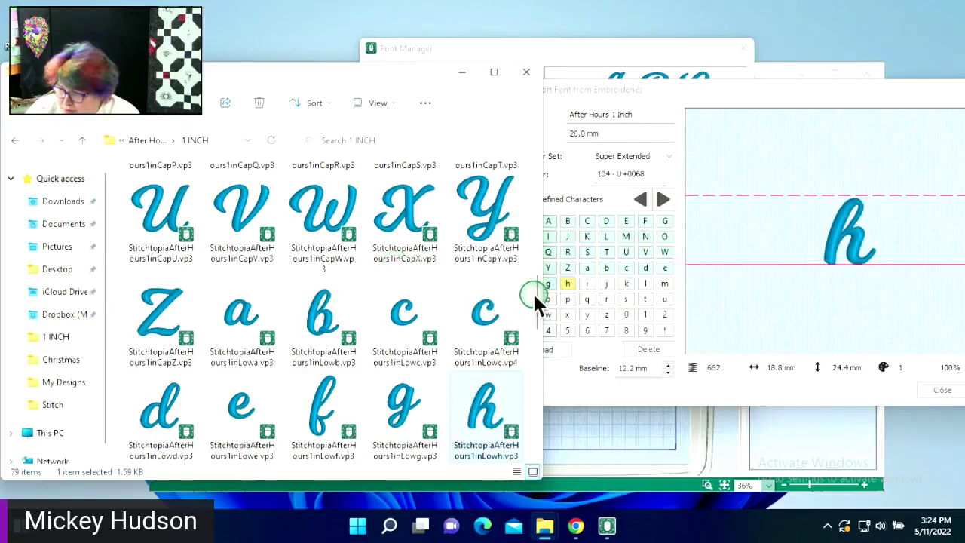
pyautogui.scroll(-3, 533, 294)
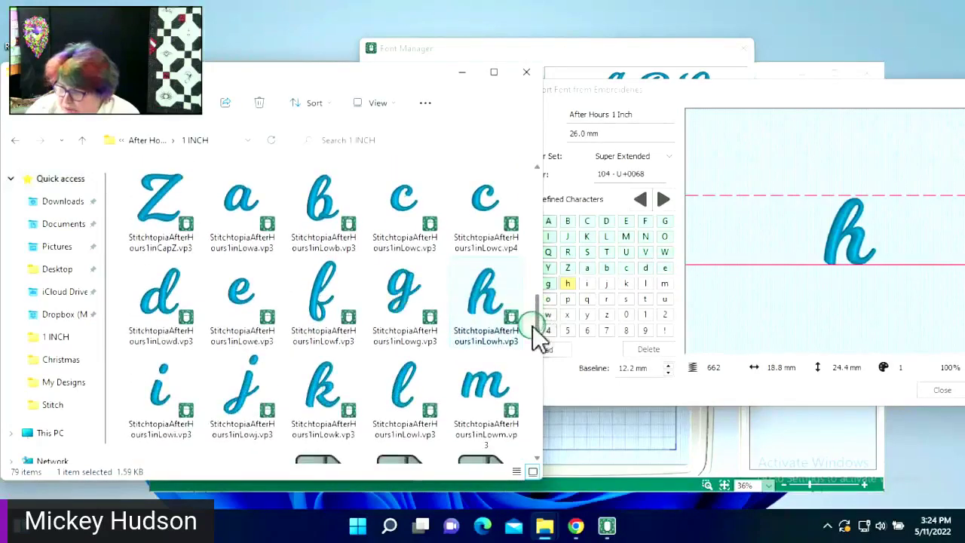
pyautogui.moveTo(151, 393); pyautogui.dragTo(636, 317)
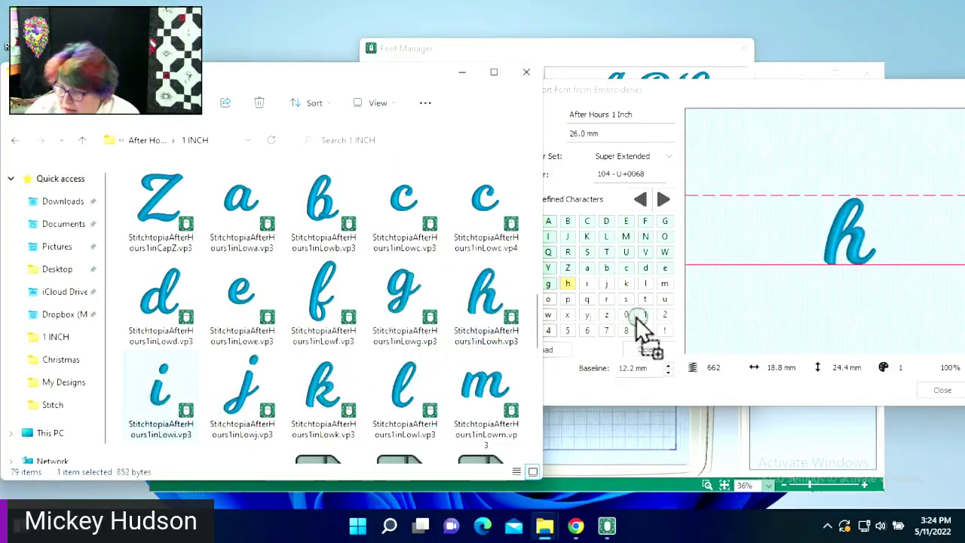
pyautogui.moveTo(590, 285); pyautogui.dragTo(587, 285)
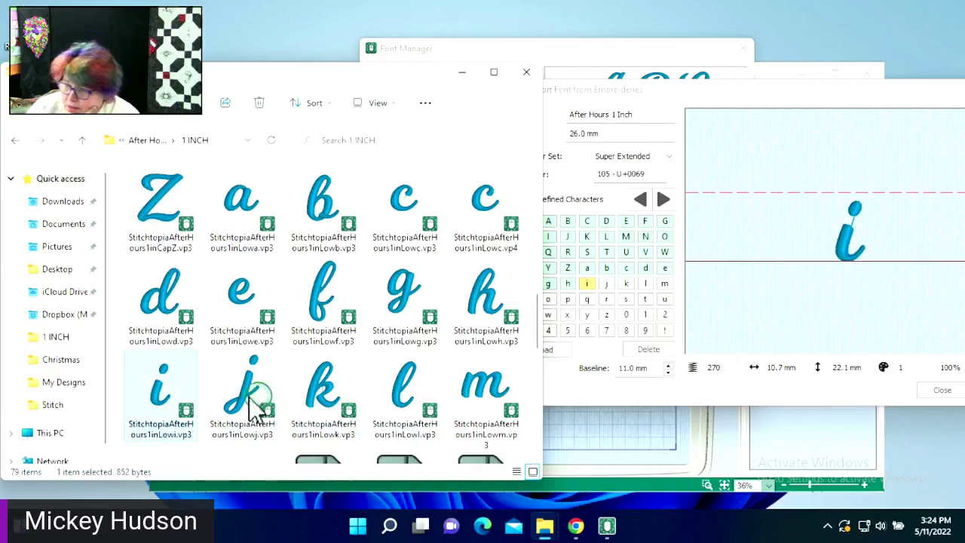
pyautogui.moveTo(249, 405); pyautogui.dragTo(605, 282)
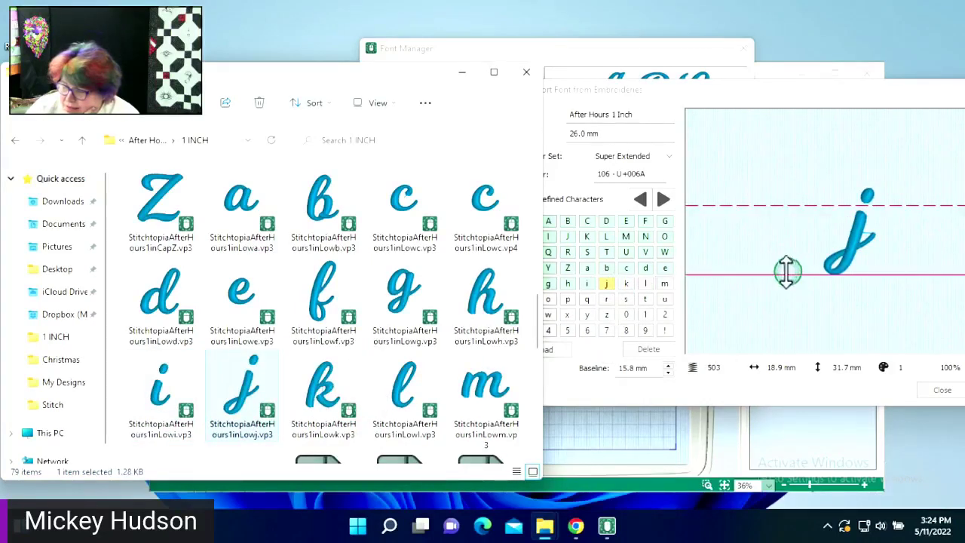
pyautogui.click(587, 283)
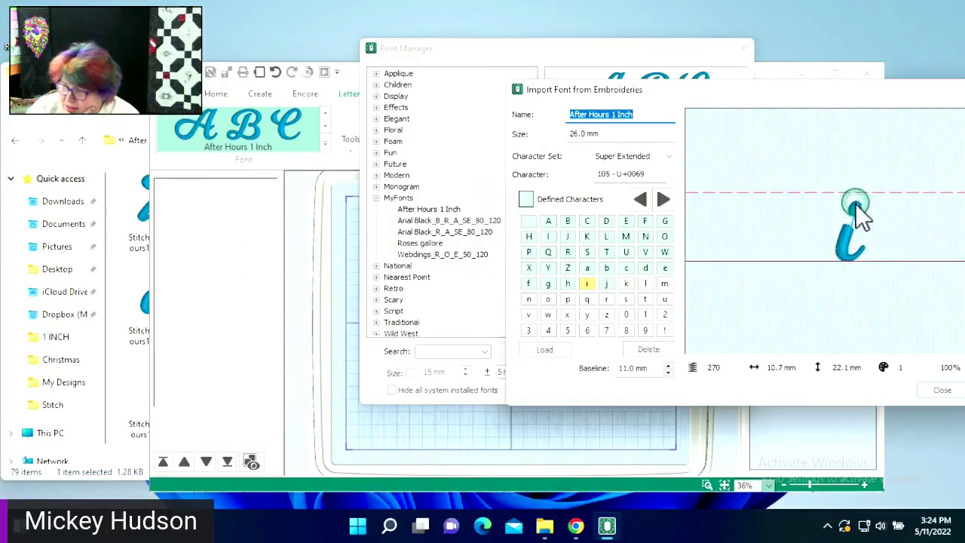
# - Raise the j character's baseline guide to 6.5 mm and load the lowercase k, l and m embroideries into their matching characters
pyautogui.click(608, 284)
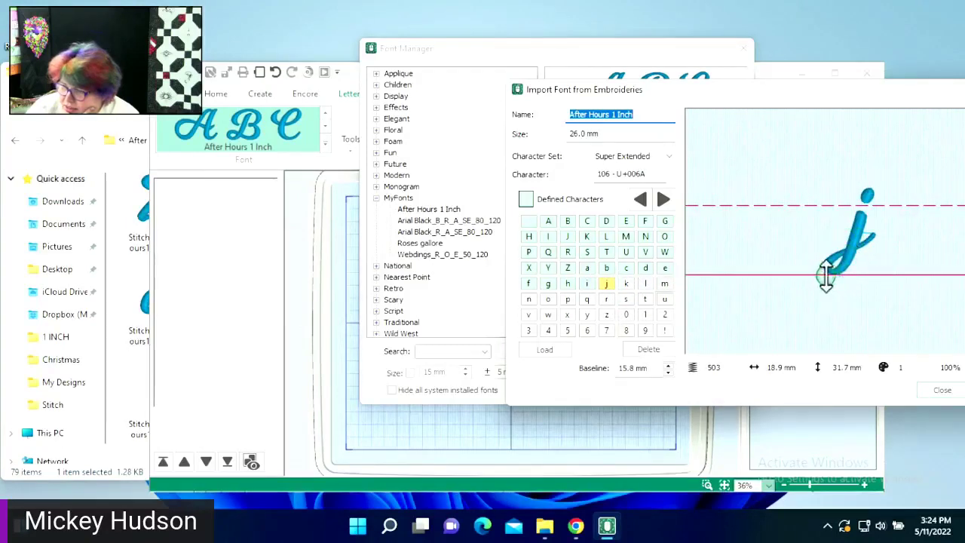
pyautogui.moveTo(827, 276); pyautogui.dragTo(854, 248)
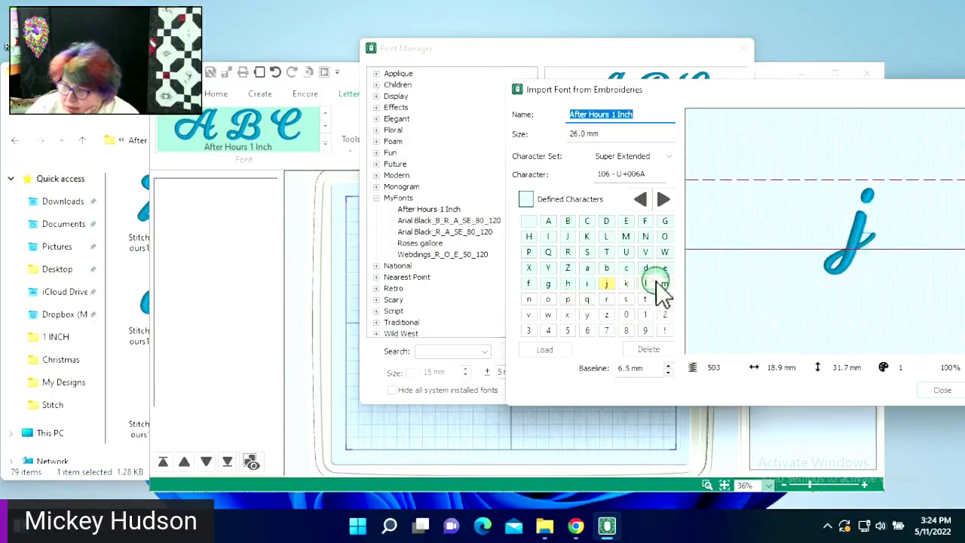
pyautogui.click(136, 347)
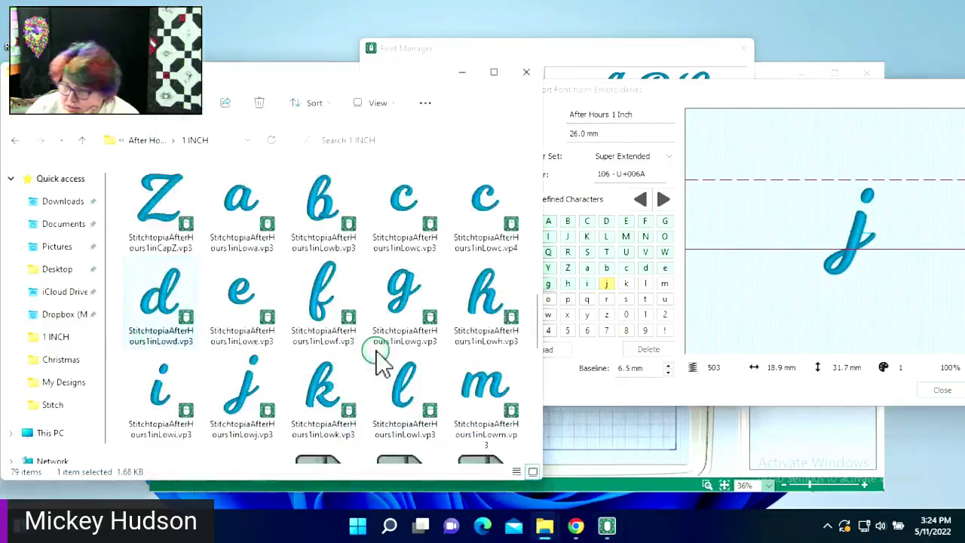
pyautogui.moveTo(306, 393); pyautogui.dragTo(627, 279)
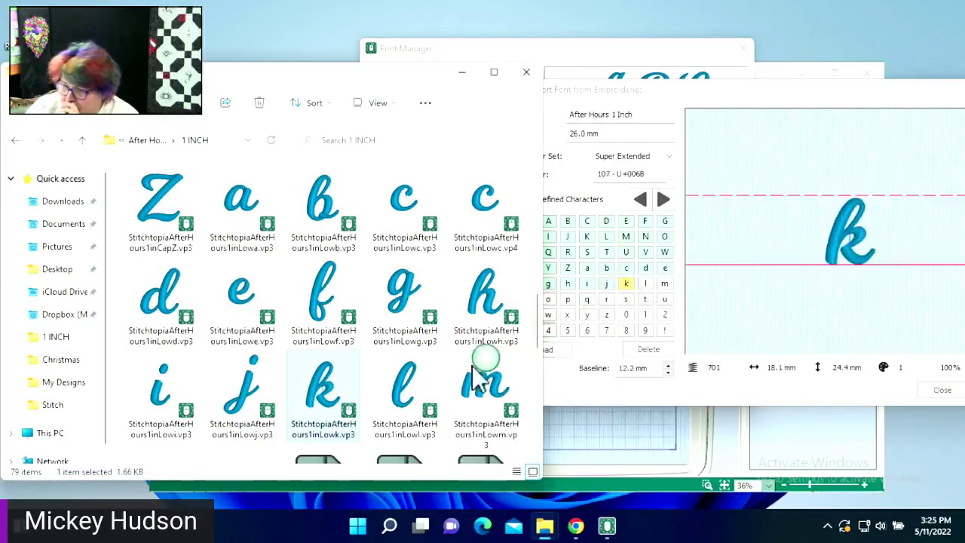
pyautogui.moveTo(401, 382); pyautogui.dragTo(646, 285)
pyautogui.moveTo(470, 384); pyautogui.dragTo(667, 284)
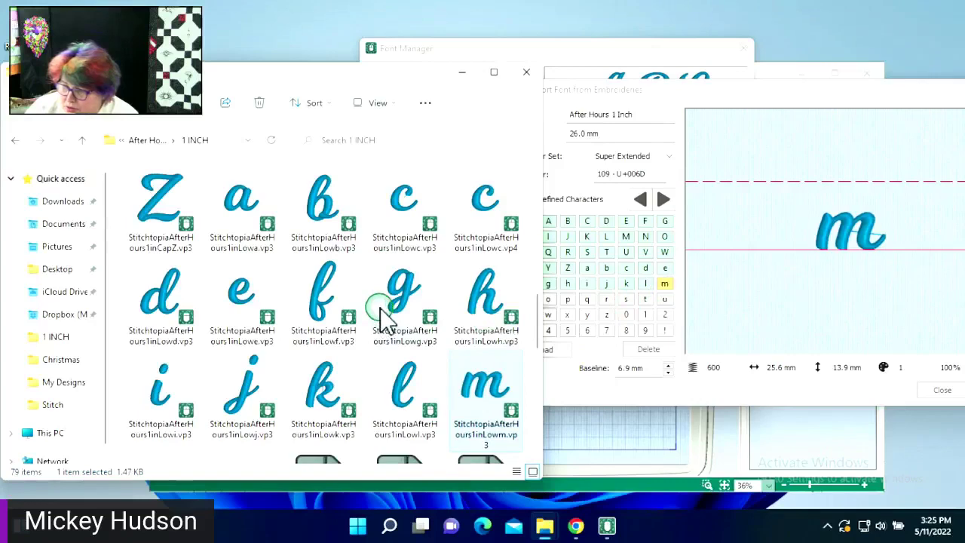
# - Load the lowercase n, o, p, q and r embroideries from the 1 INCH folder into their matching font characters
pyautogui.scroll(-2, 380, 318)
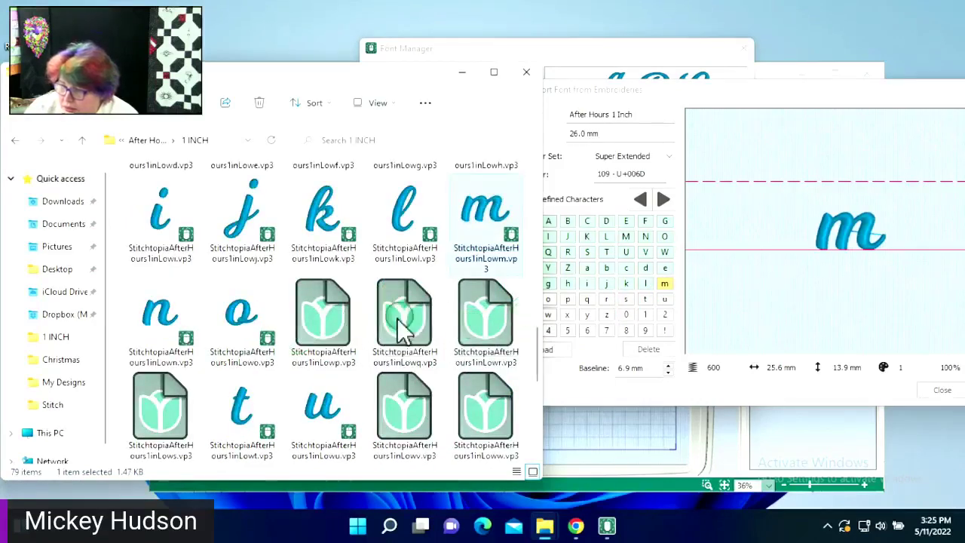
pyautogui.click(560, 390)
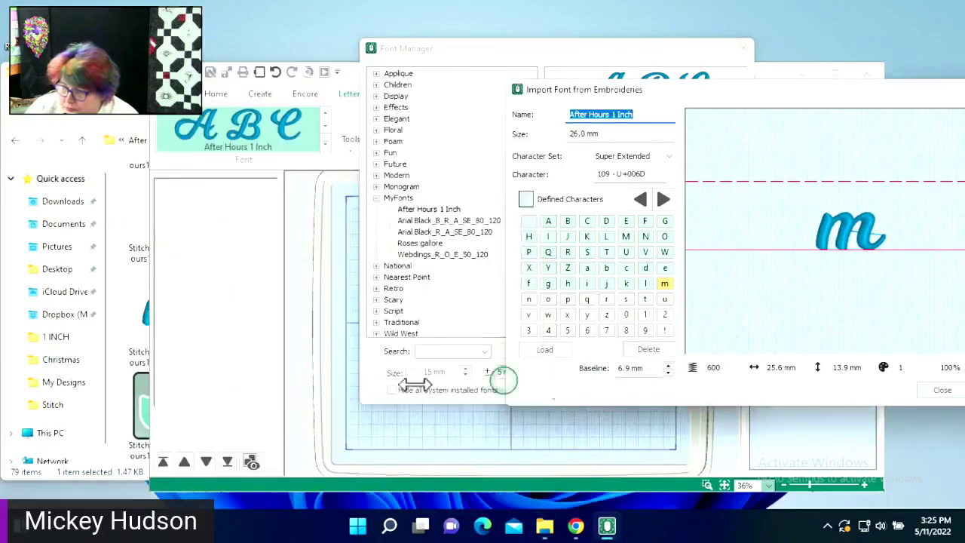
pyautogui.click(140, 338)
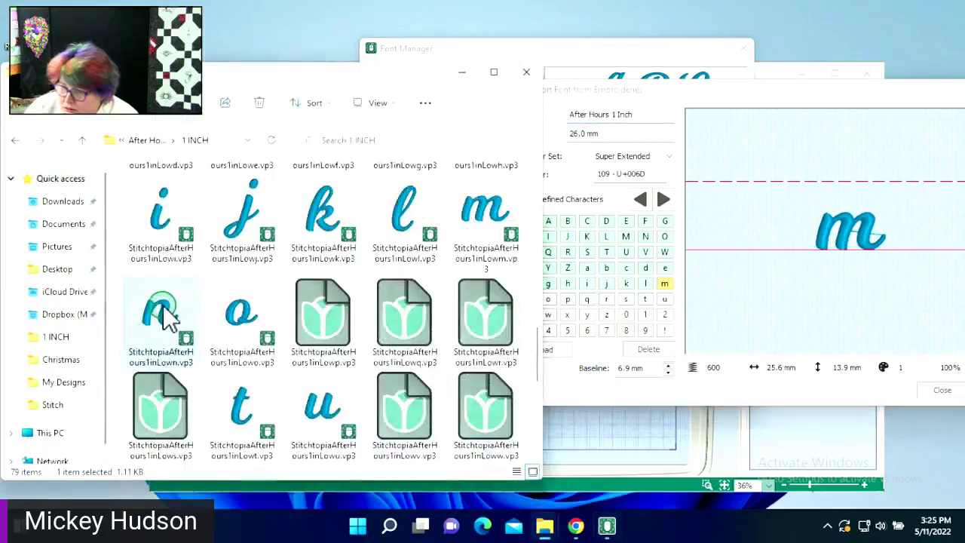
pyautogui.moveTo(794, 98)
pyautogui.mouseDown()
pyautogui.moveTo(862, 90)
pyautogui.moveTo(868, 75)
pyautogui.mouseUp()
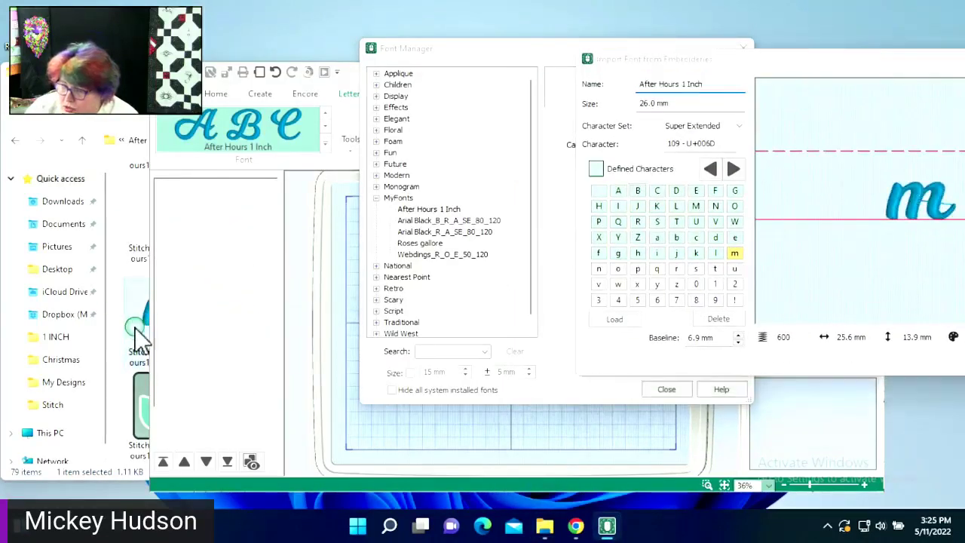
pyautogui.moveTo(131, 325)
pyautogui.mouseDown()
pyautogui.moveTo(564, 274)
pyautogui.moveTo(623, 276)
pyautogui.moveTo(601, 268)
pyautogui.mouseUp()
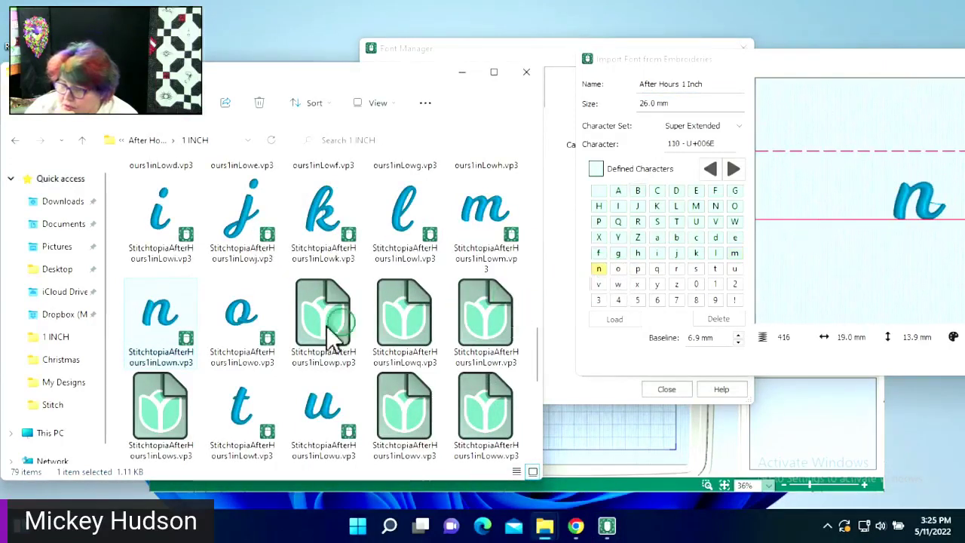
pyautogui.moveTo(247, 332)
pyautogui.mouseDown()
pyautogui.moveTo(618, 260)
pyautogui.moveTo(617, 269)
pyautogui.mouseUp()
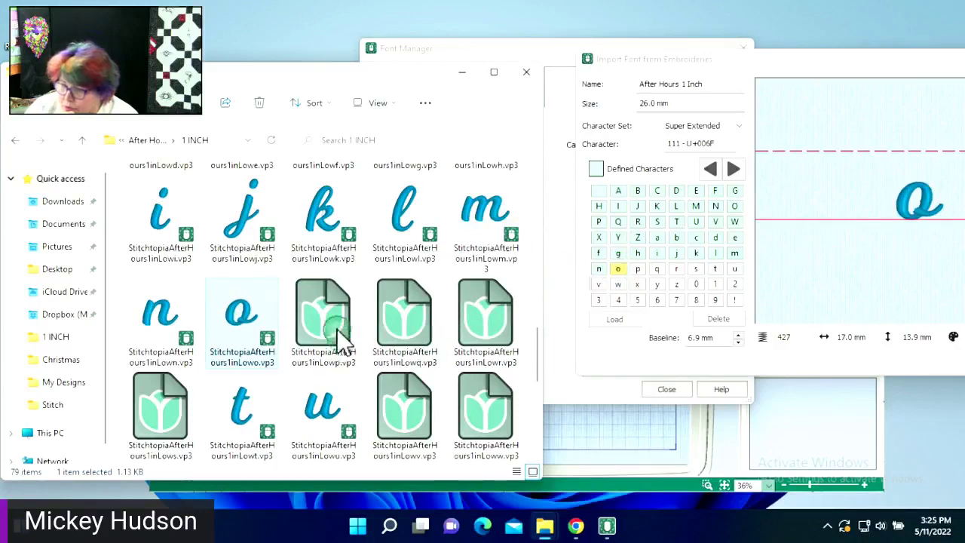
pyautogui.moveTo(338, 329); pyautogui.dragTo(640, 270)
pyautogui.moveTo(401, 312); pyautogui.dragTo(657, 269)
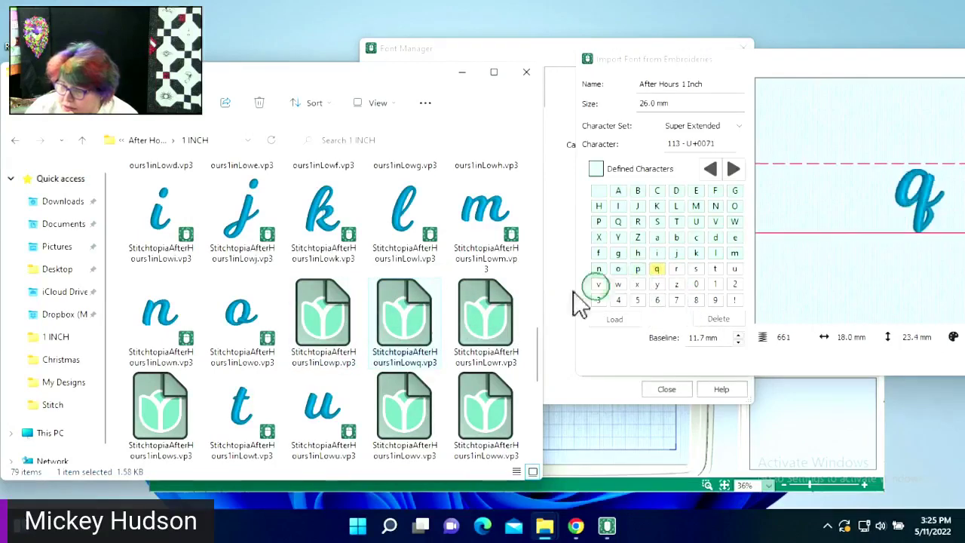
pyautogui.moveTo(478, 316); pyautogui.dragTo(677, 268)
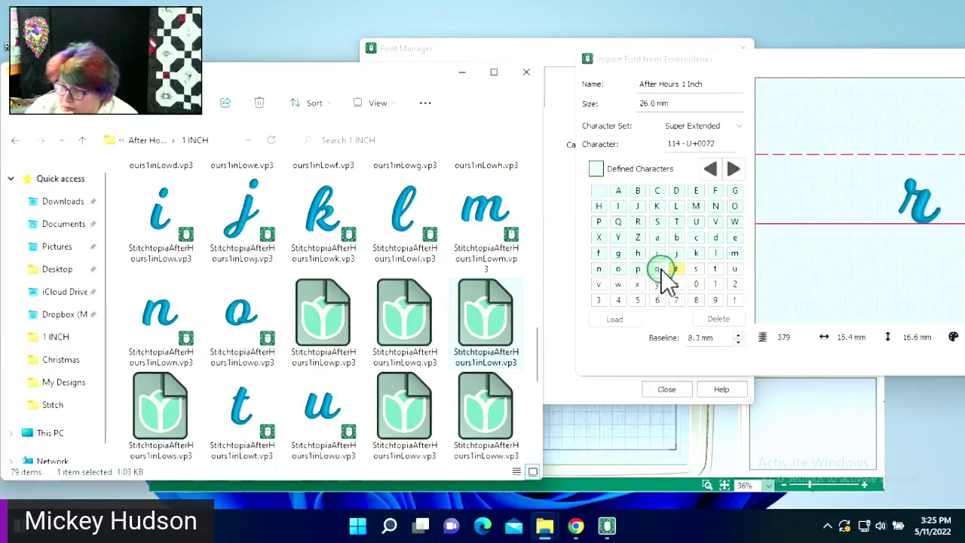
# - Raise the baseline guide to 2.9 mm for the p character and to 2.1 mm for the q character
pyautogui.click(643, 269)
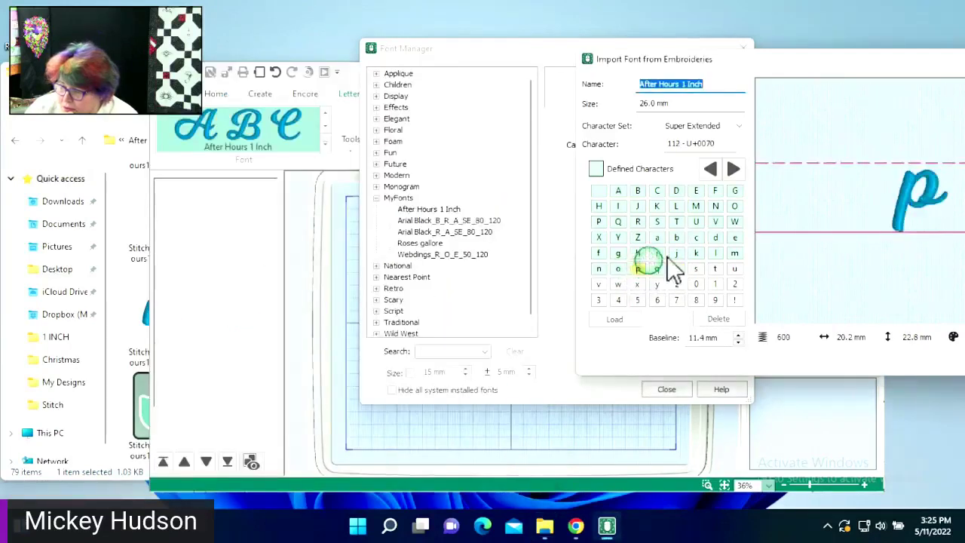
pyautogui.click(856, 223)
pyautogui.moveTo(841, 230); pyautogui.dragTo(853, 211)
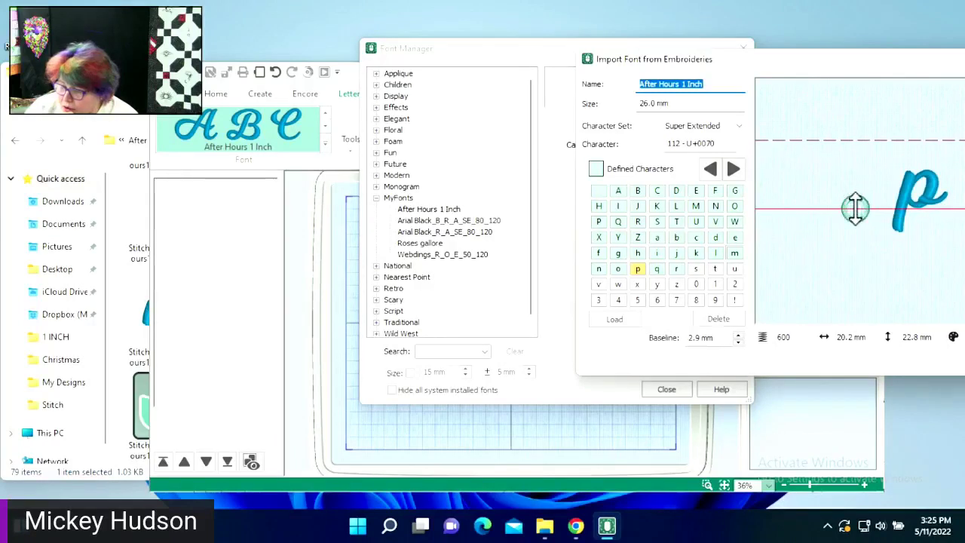
pyautogui.click(656, 270)
pyautogui.click(871, 257)
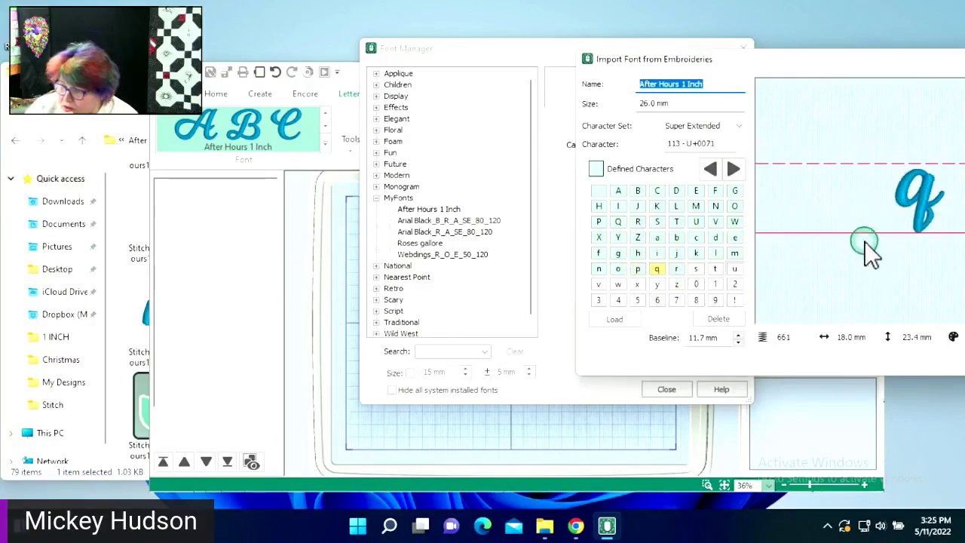
pyautogui.moveTo(867, 230); pyautogui.dragTo(881, 207)
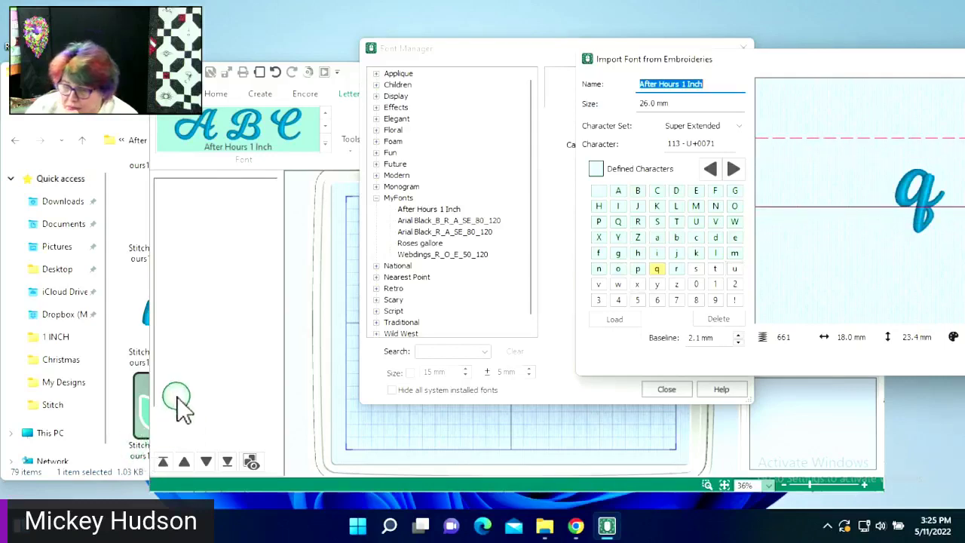
# - Load the lowercase s, t, u, v and w embroideries from the 1 INCH folder into their matching font characters
pyautogui.click(132, 397)
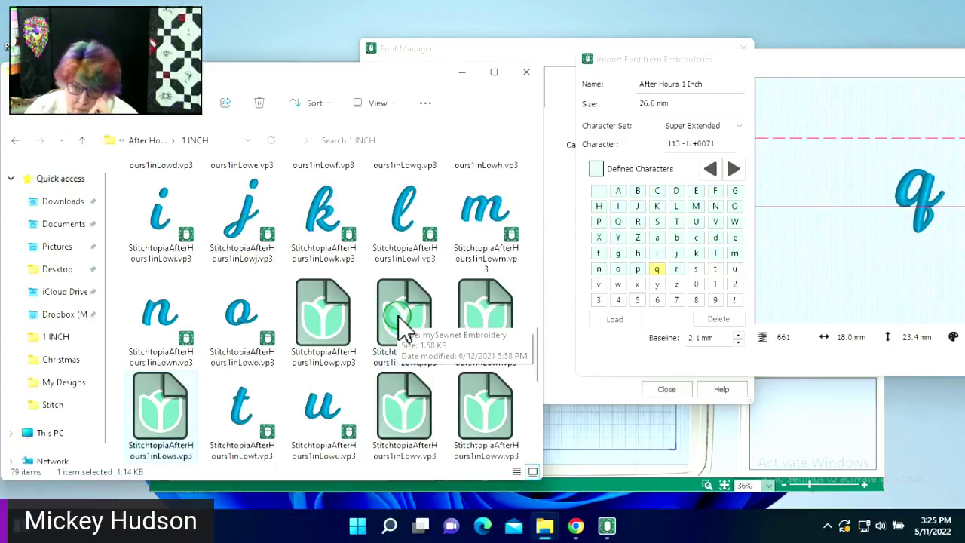
pyautogui.click(385, 281)
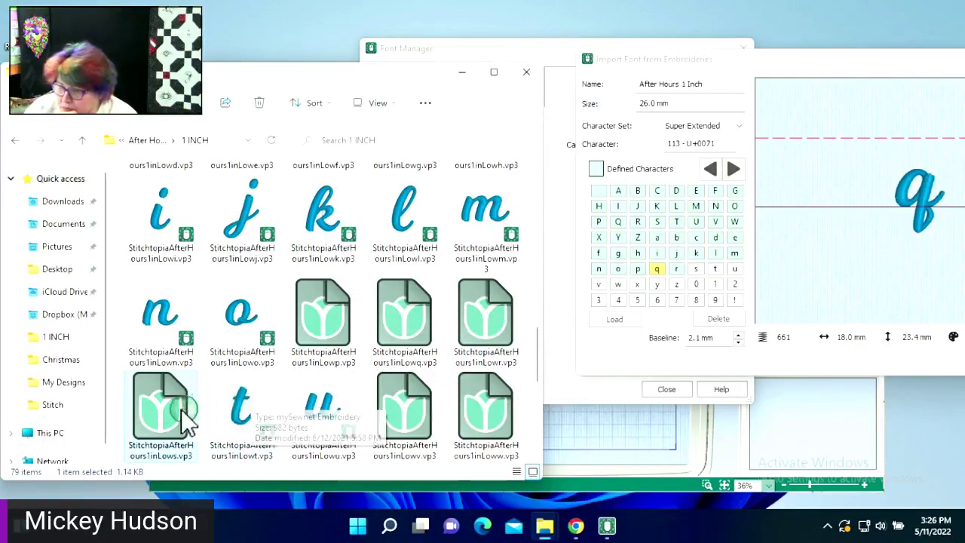
pyautogui.moveTo(365, 424); pyautogui.dragTo(697, 268)
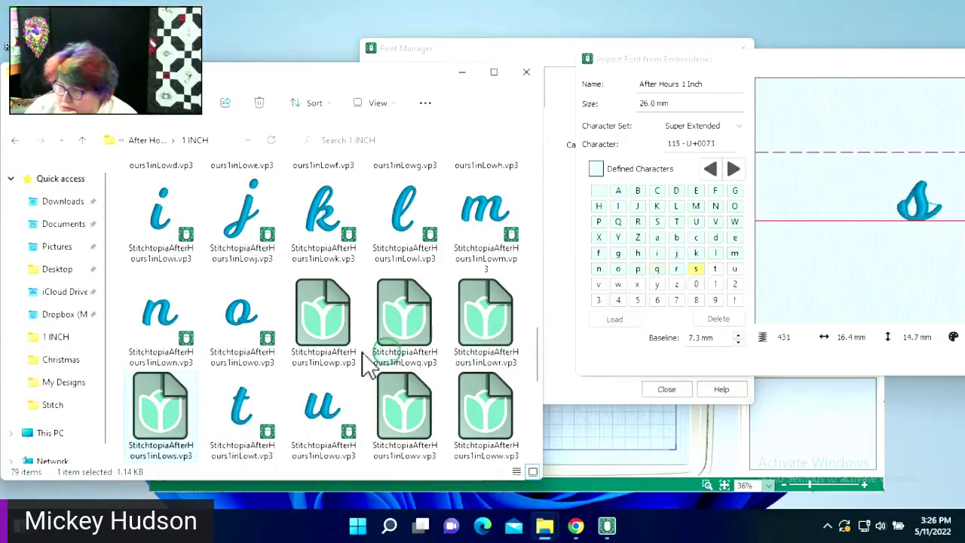
pyautogui.moveTo(252, 428); pyautogui.dragTo(640, 301)
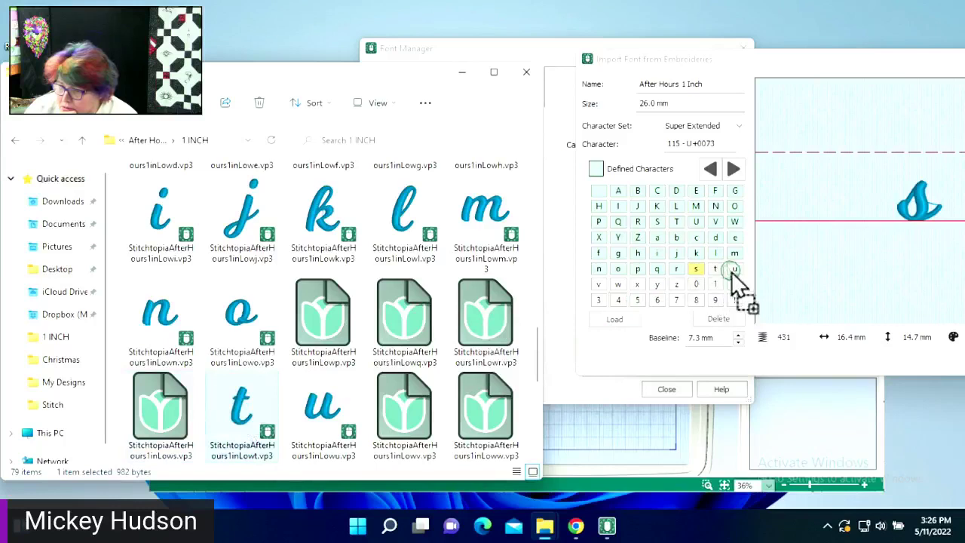
pyautogui.moveTo(719, 269); pyautogui.dragTo(718, 270)
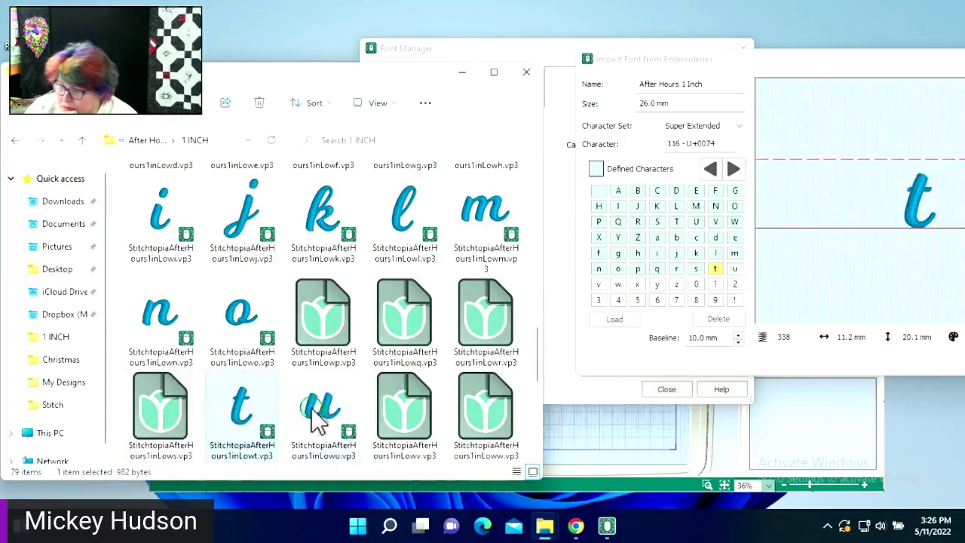
pyautogui.moveTo(312, 423); pyautogui.dragTo(731, 271)
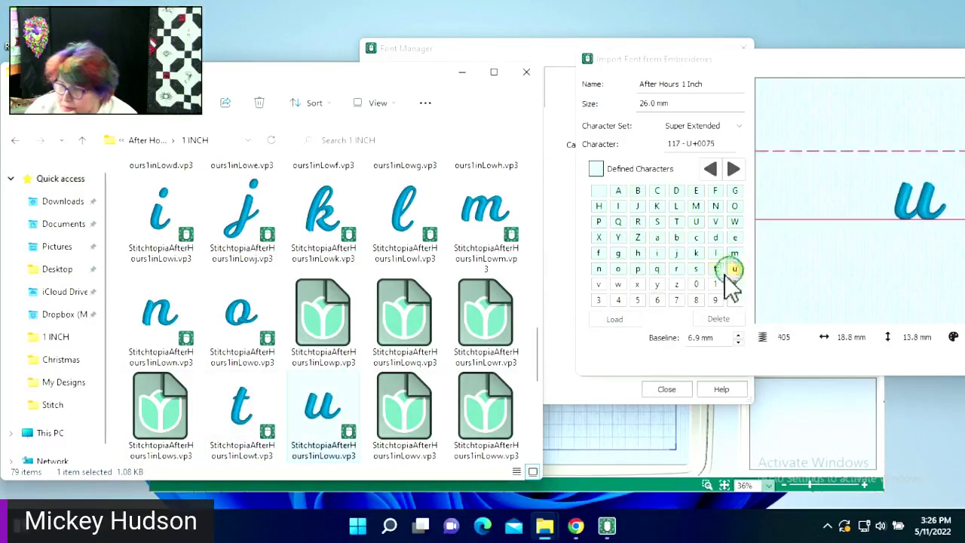
pyautogui.moveTo(399, 403); pyautogui.dragTo(598, 282)
pyautogui.click(485, 420)
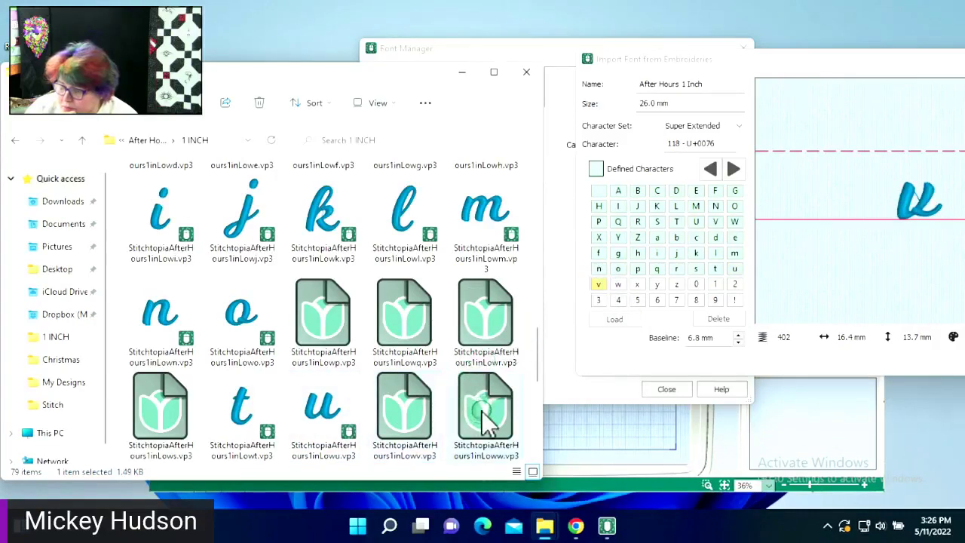
pyautogui.moveTo(611, 323); pyautogui.dragTo(621, 283)
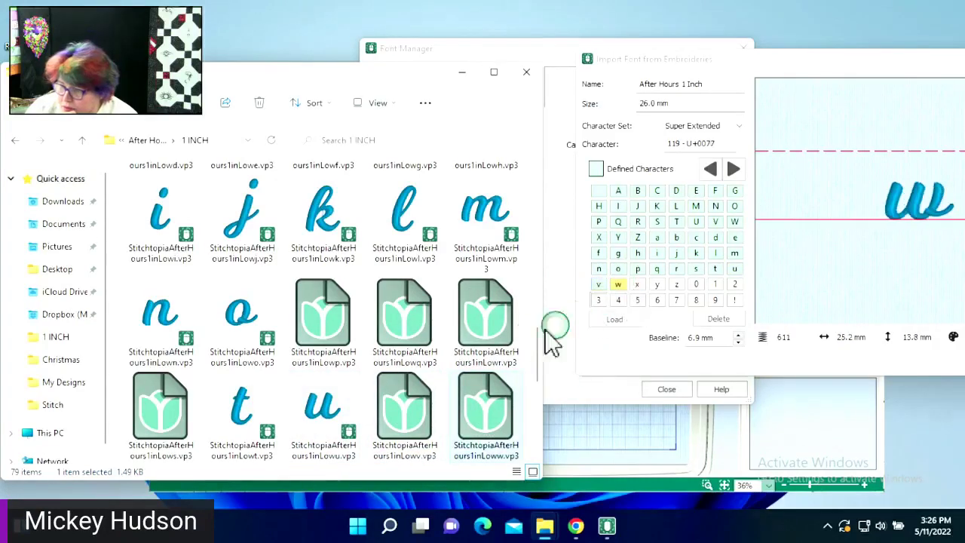
# - Load the lowercase x and y embroideries into their matching characters and set the y character's baseline to 12.2 mm
pyautogui.scroll(-3, 482, 324)
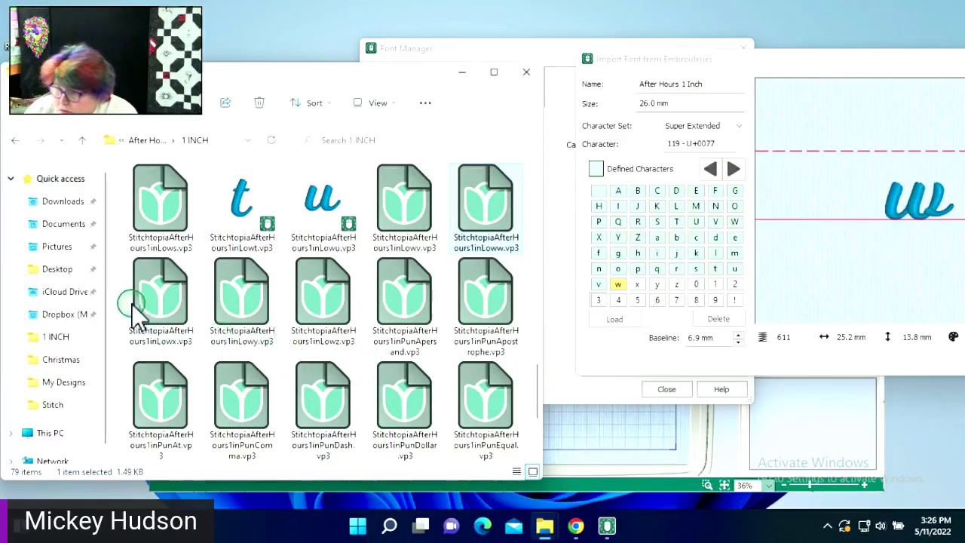
pyautogui.moveTo(140, 308); pyautogui.dragTo(353, 337)
pyautogui.moveTo(637, 301)
pyautogui.mouseDown()
pyautogui.moveTo(628, 295)
pyautogui.moveTo(637, 285)
pyautogui.mouseUp()
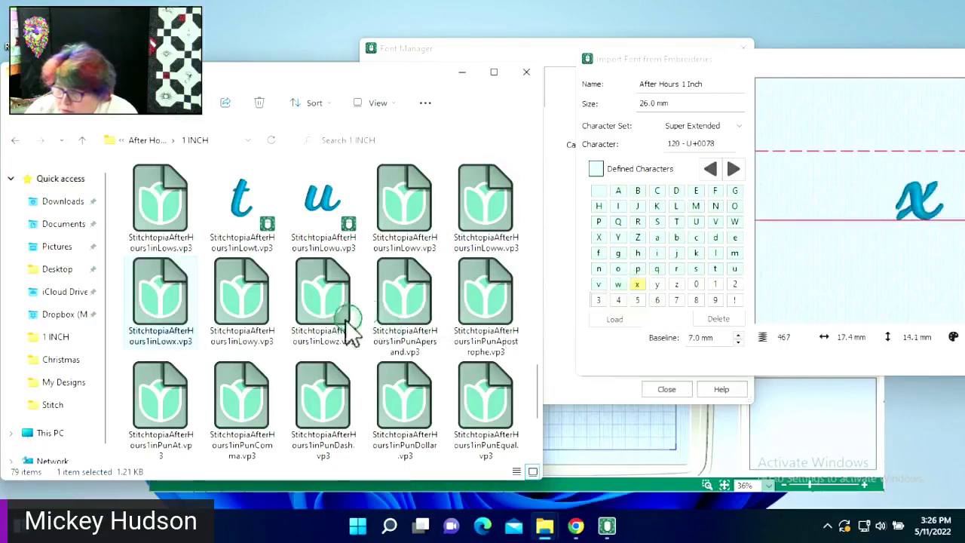
pyautogui.moveTo(218, 283); pyautogui.dragTo(657, 285)
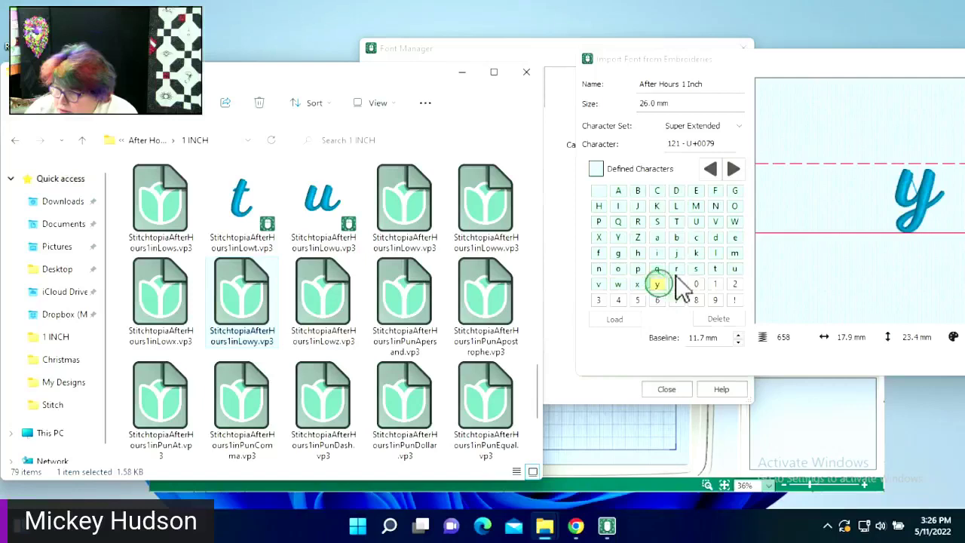
pyautogui.click(881, 235)
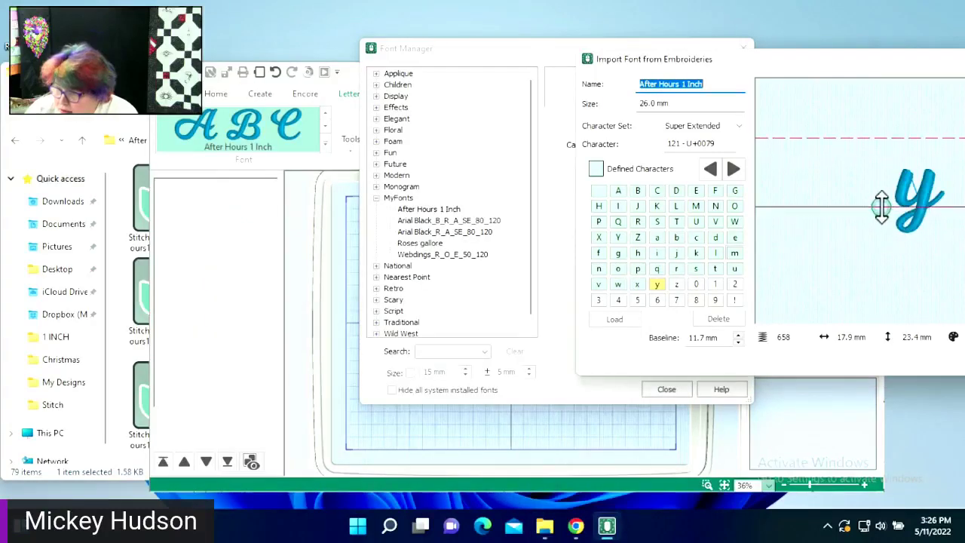
pyautogui.moveTo(881, 205); pyautogui.dragTo(865, 235)
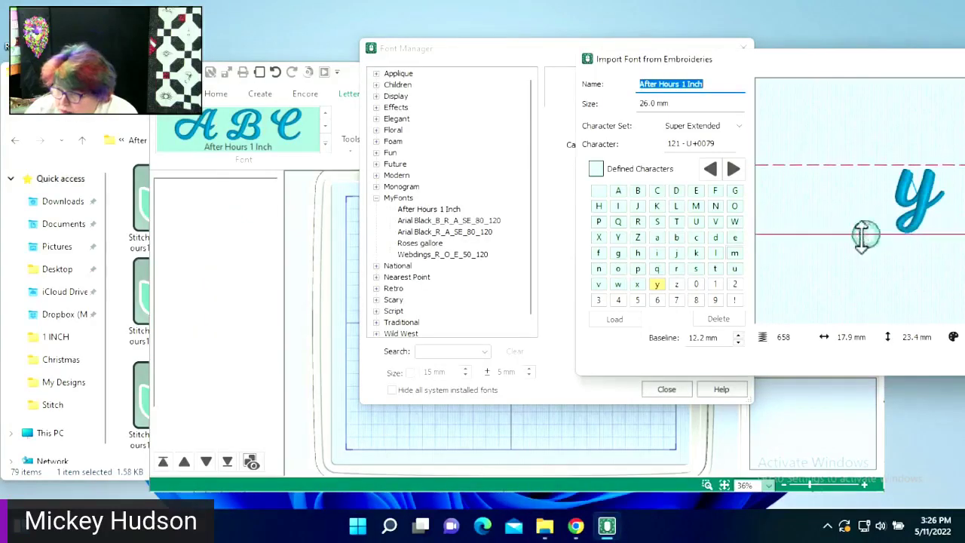
# - Load the lowercase z embroidery into the z character and close the Import Font from Embroideries window
pyautogui.click(113, 377)
pyautogui.moveTo(335, 302); pyautogui.dragTo(676, 284)
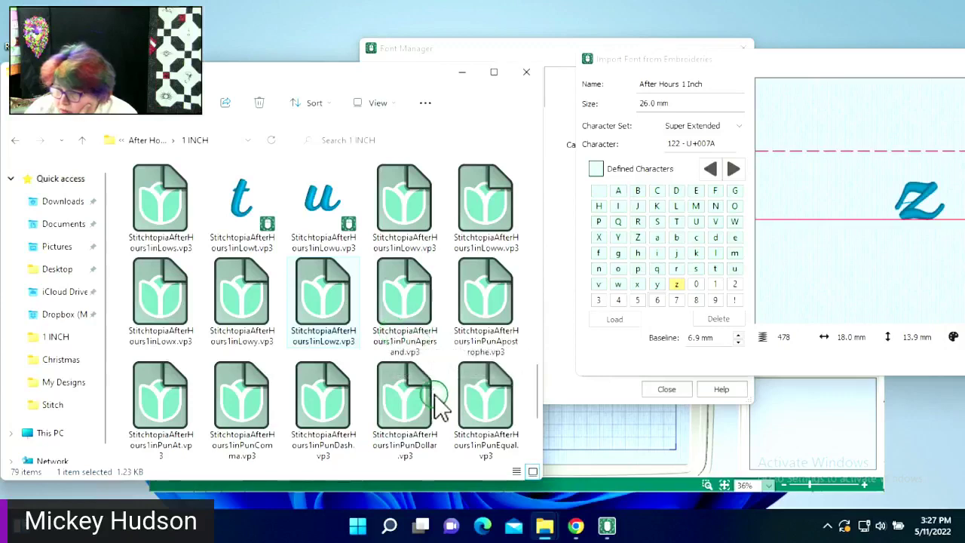
pyautogui.scroll(-1, 440, 407)
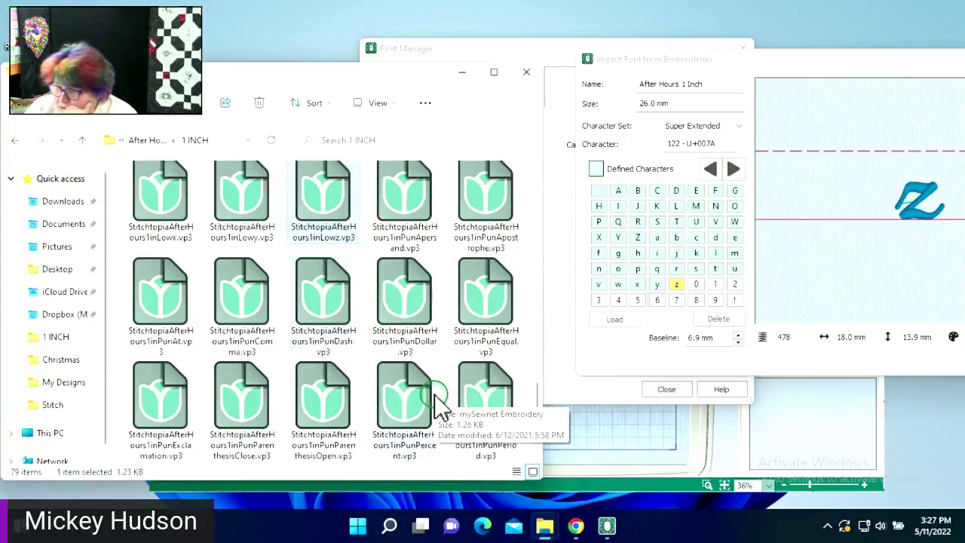
pyautogui.scroll(-1, 440, 407)
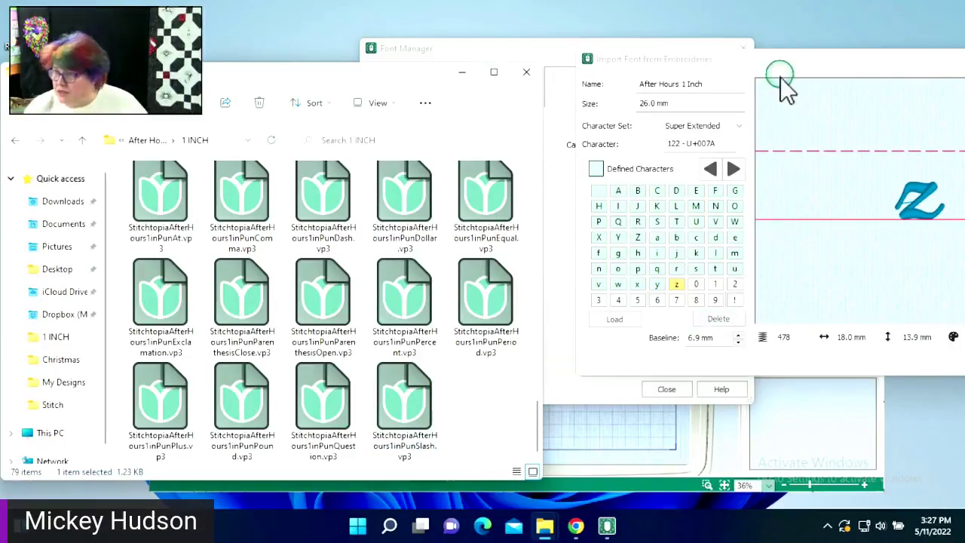
pyautogui.moveTo(780, 82); pyautogui.dragTo(565, 63)
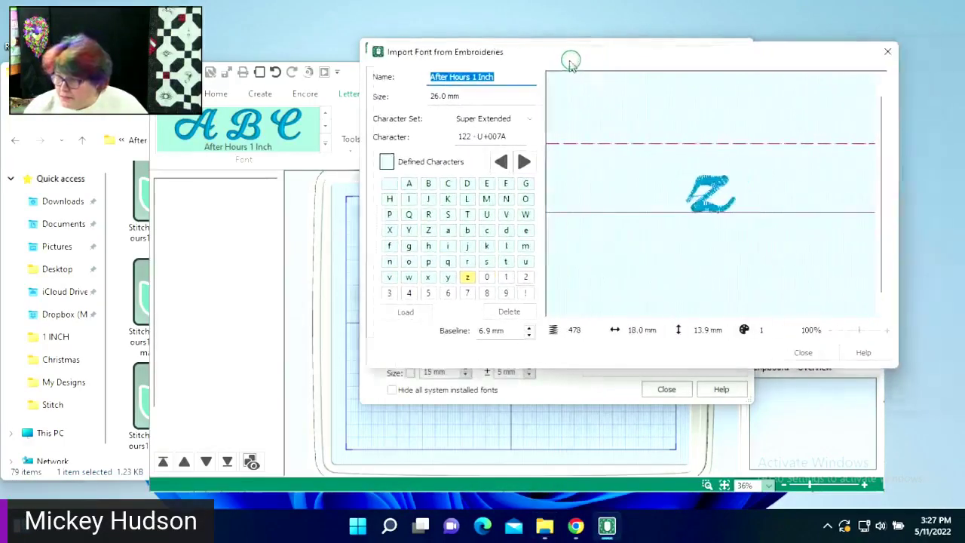
pyautogui.click(790, 351)
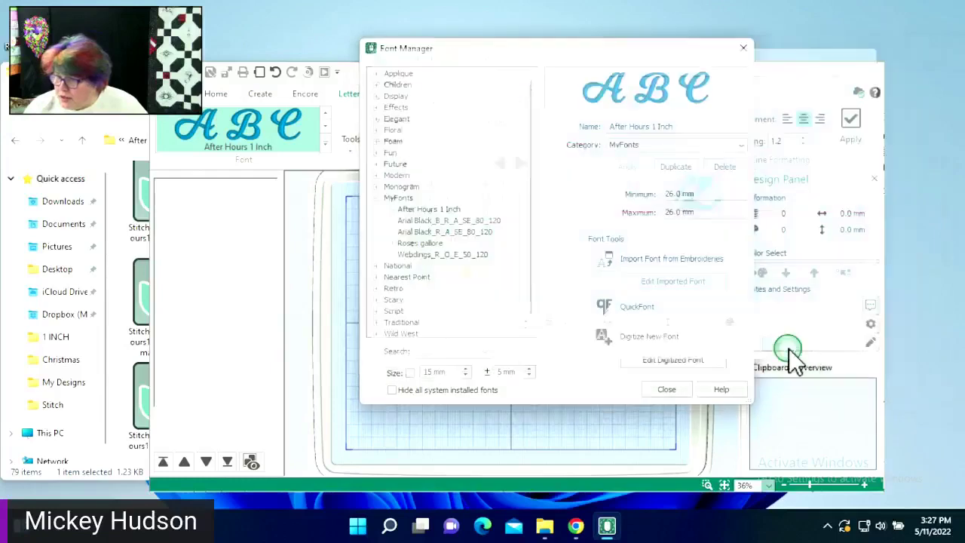
# - Close the Font Manager and replace the lettering text with pqrstuvwxyz
pyautogui.click(662, 390)
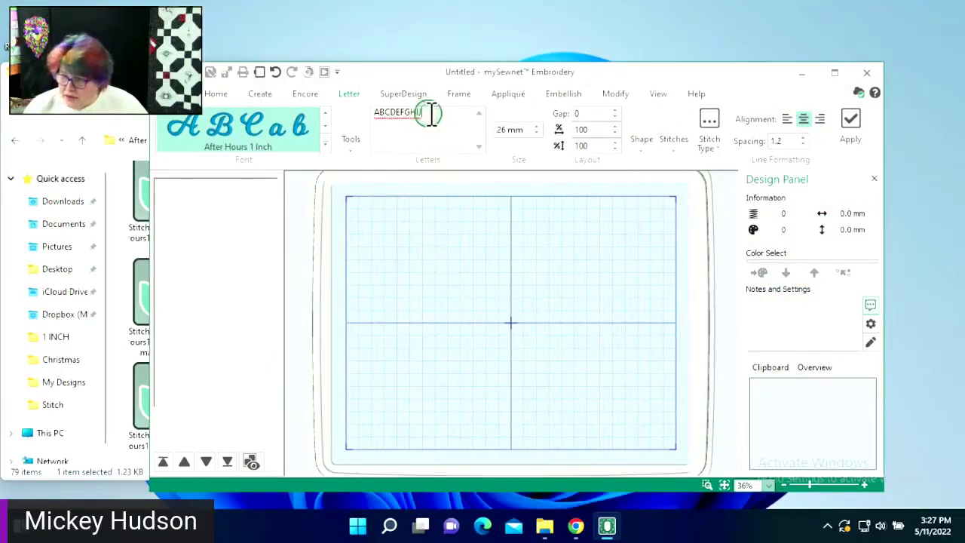
pyautogui.doubleClick(422, 111)
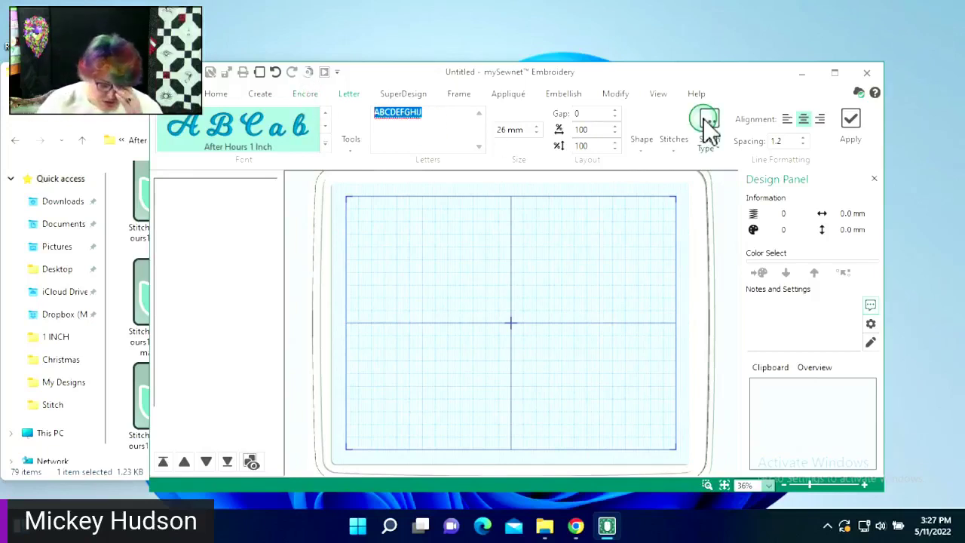
pyautogui.write('P')
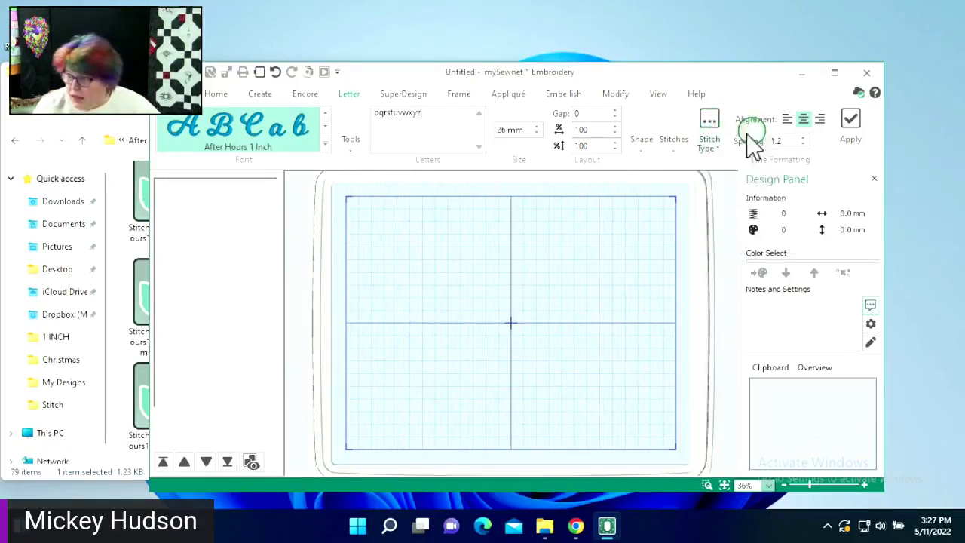
# - Give the pqrstuvwxyz lettering the slanted line shape, place it in the hoop and level its baseline
pyautogui.click(642, 143)
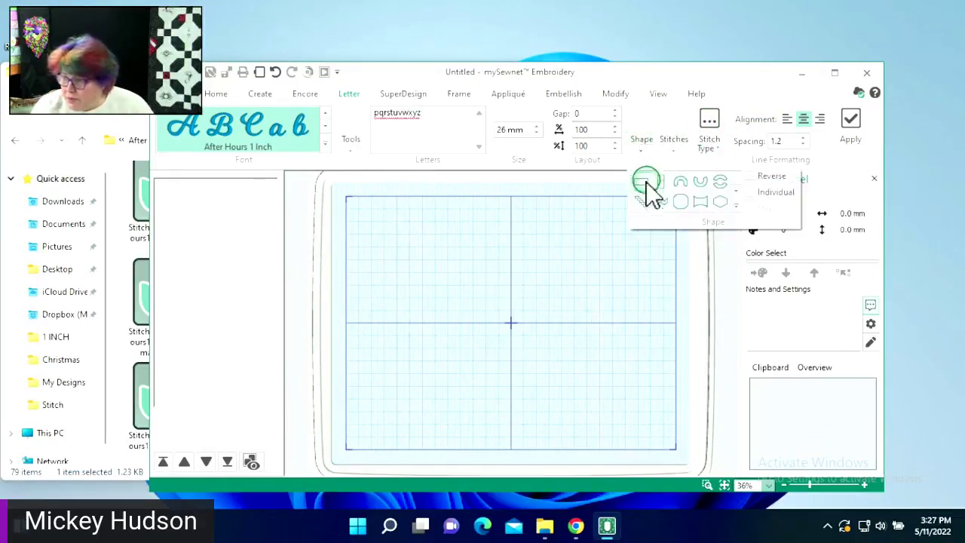
pyautogui.click(640, 199)
pyautogui.click(641, 145)
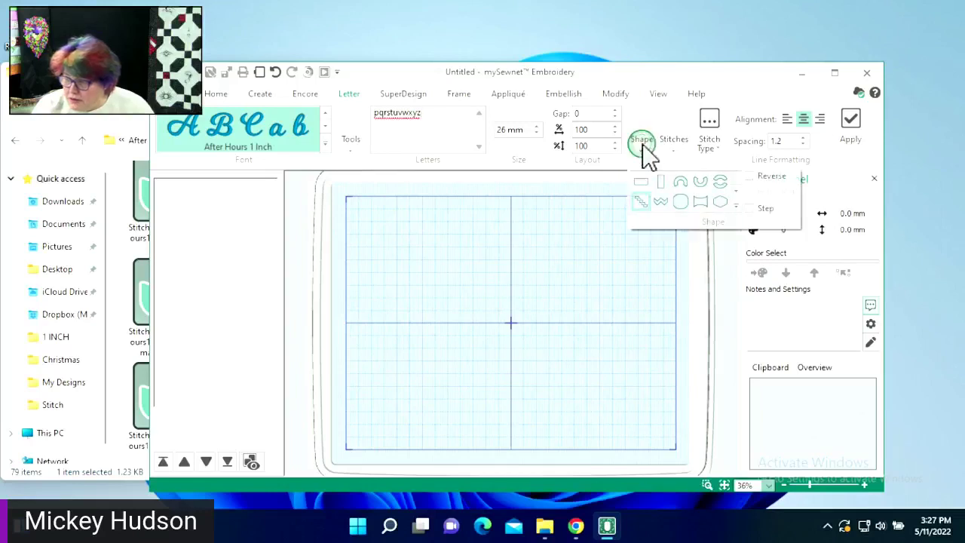
pyautogui.click(641, 199)
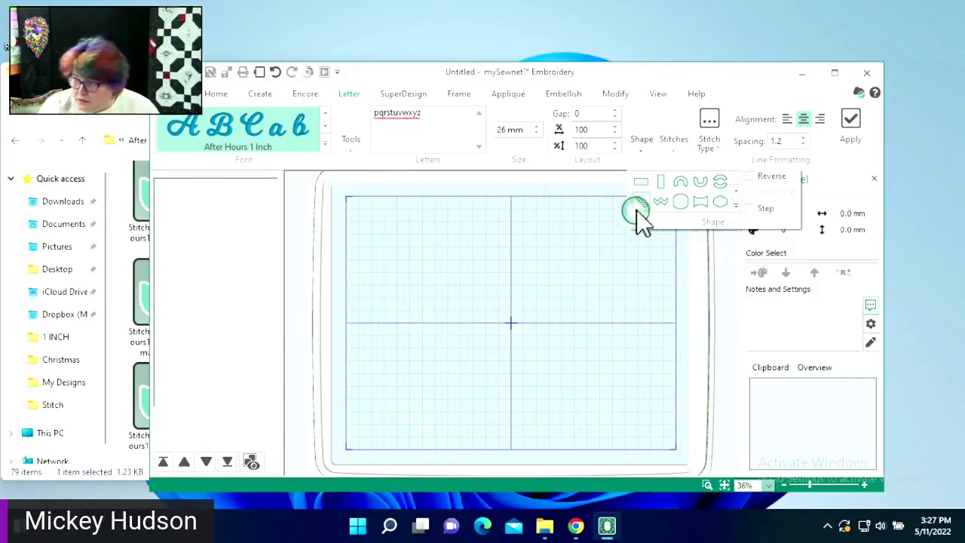
pyautogui.click(638, 208)
pyautogui.click(851, 127)
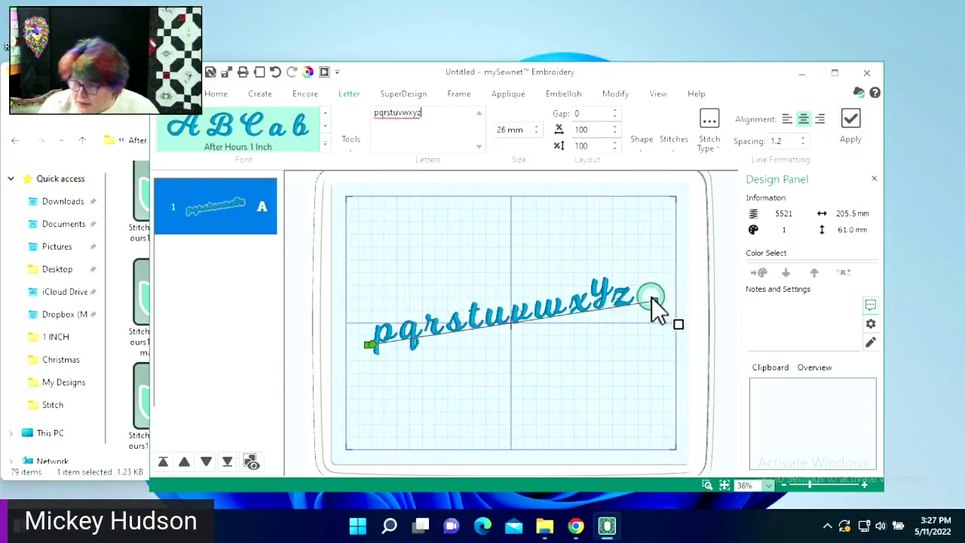
pyautogui.moveTo(652, 297); pyautogui.dragTo(650, 342)
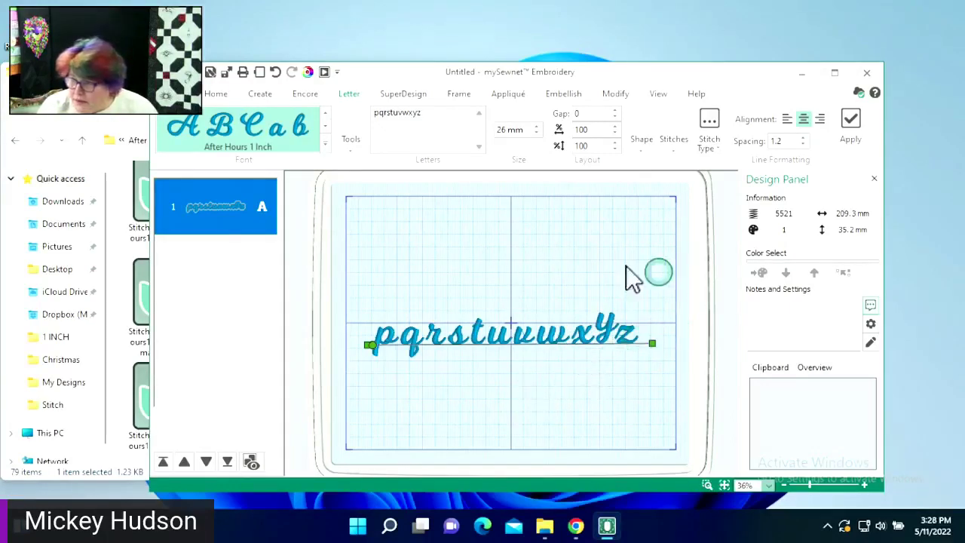
# - Open the imported After Hours 1 Inch font for editing and select its lowercase y character
pyautogui.click(346, 139)
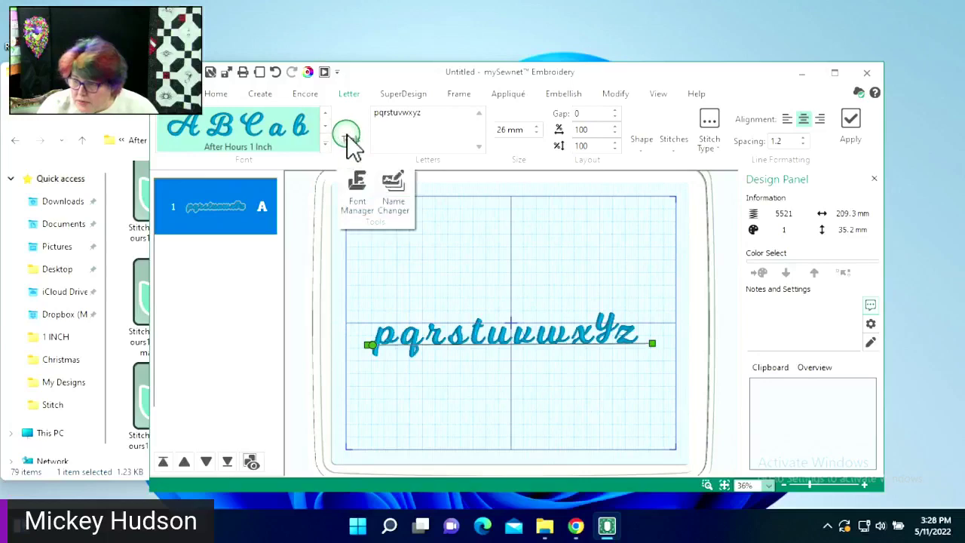
pyautogui.click(354, 183)
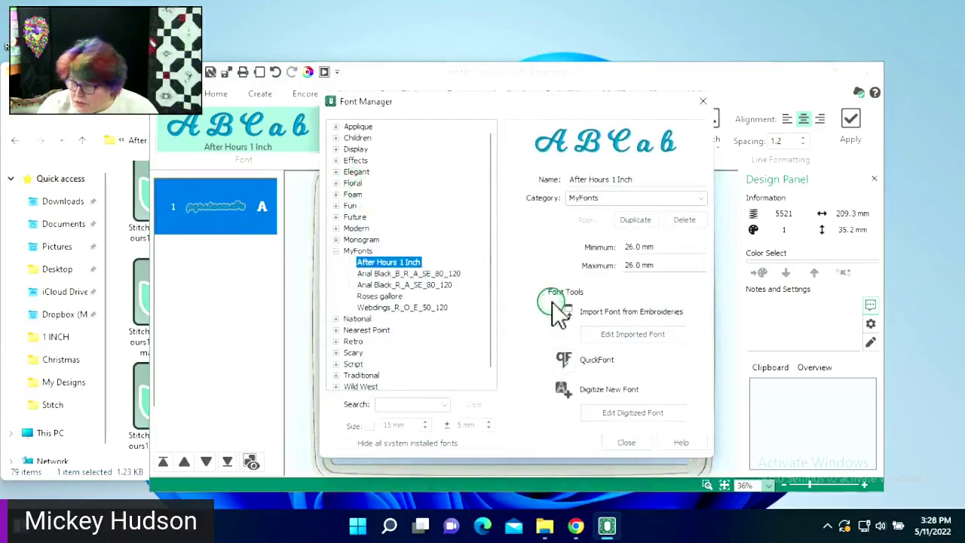
pyautogui.click(619, 334)
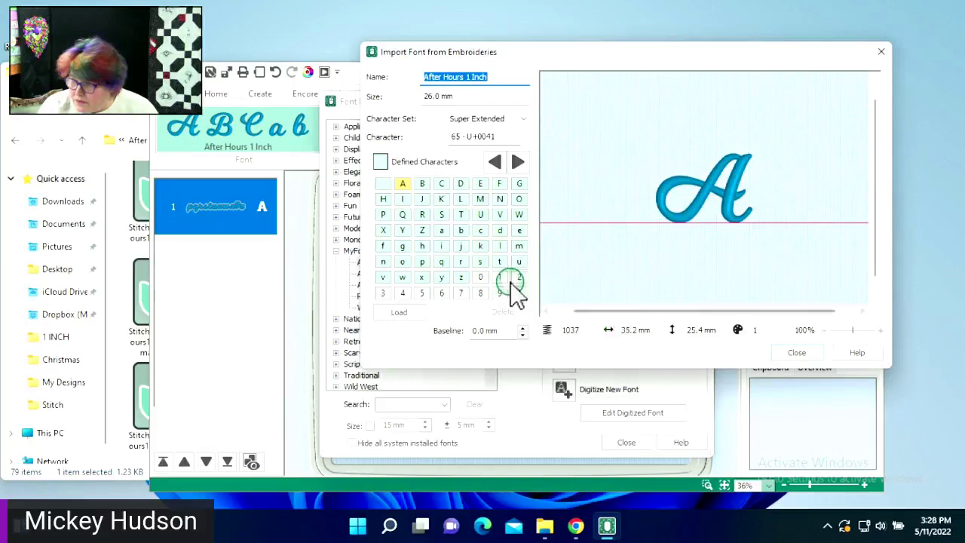
pyautogui.click(442, 278)
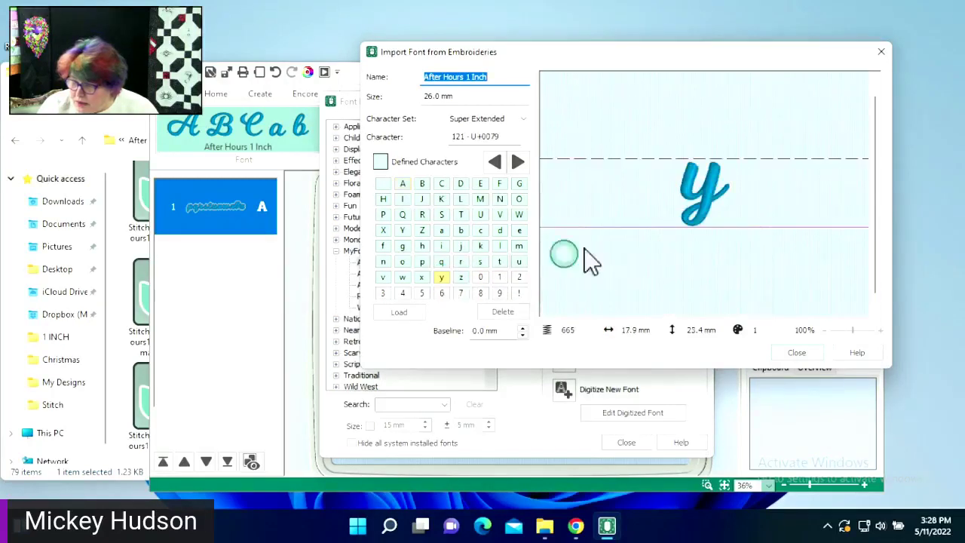
# - Set the y character's baseline to -9.8 mm and close the font editing windows
pyautogui.moveTo(602, 229); pyautogui.dragTo(607, 200)
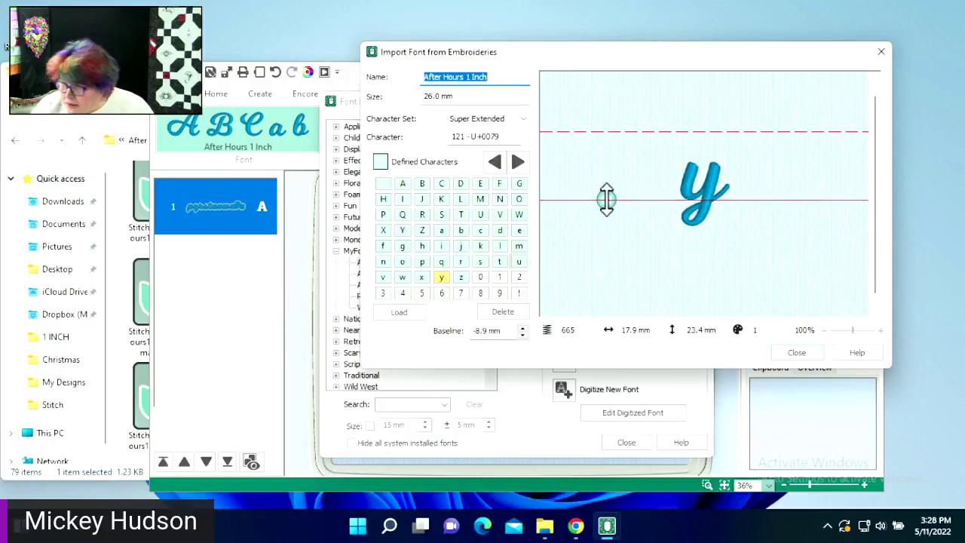
pyautogui.click(482, 330)
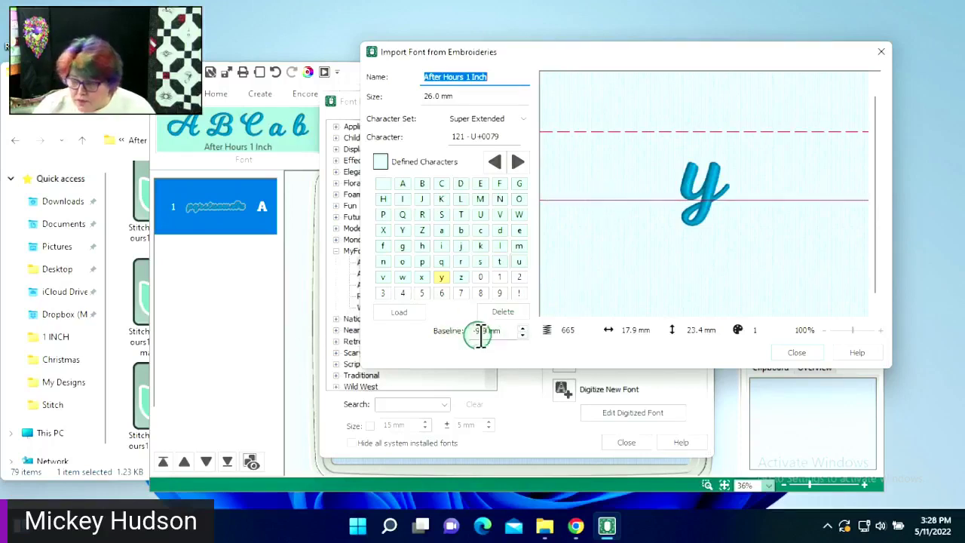
pyautogui.click(523, 334)
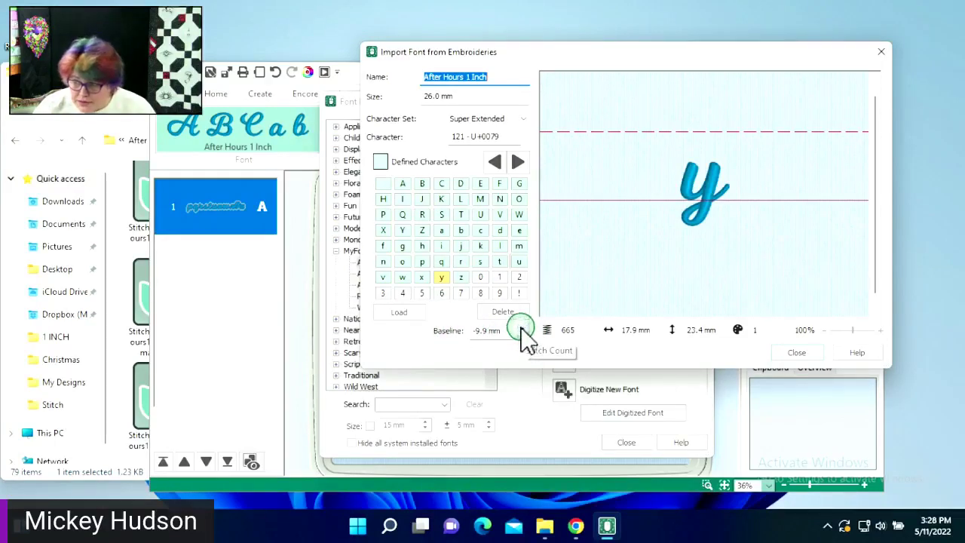
pyautogui.click(522, 329)
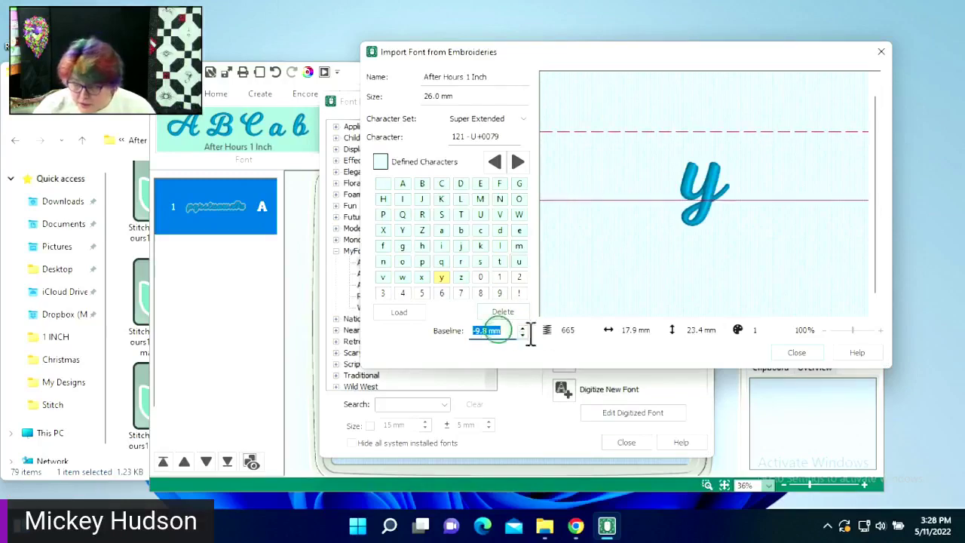
pyautogui.click(792, 353)
pyautogui.click(790, 352)
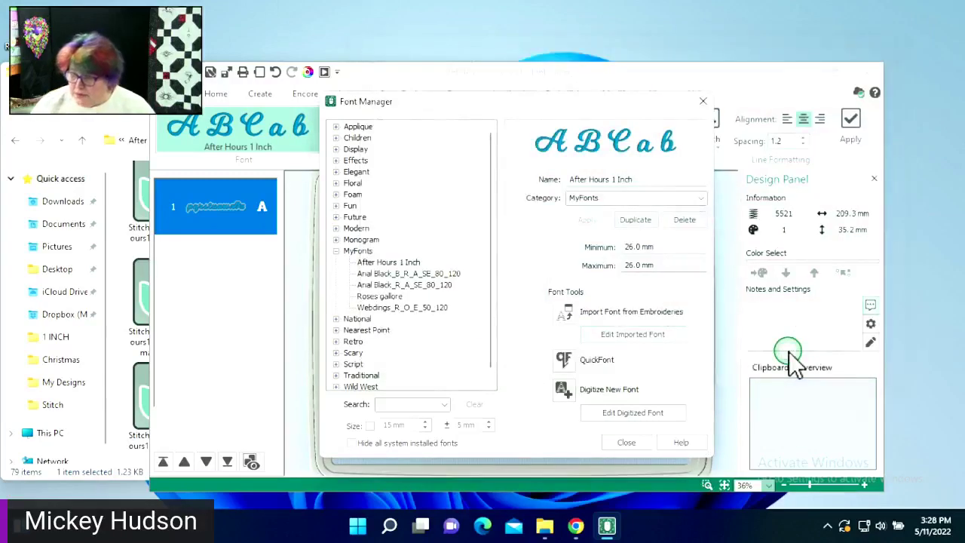
pyautogui.click(615, 441)
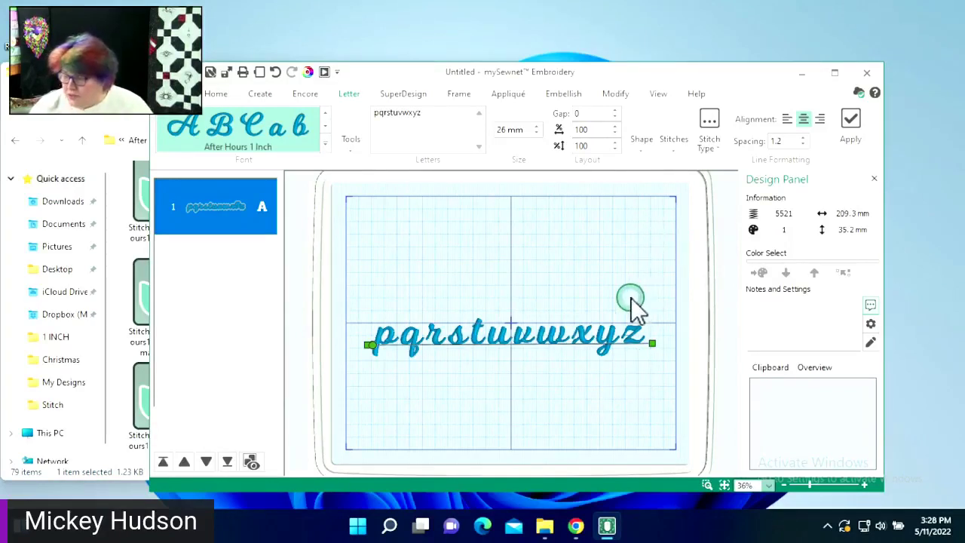
# - Reopen the After Hours 1 Inch font for editing and select the comma embroidery file in the 1 INCH folder
pyautogui.click(351, 137)
pyautogui.click(355, 195)
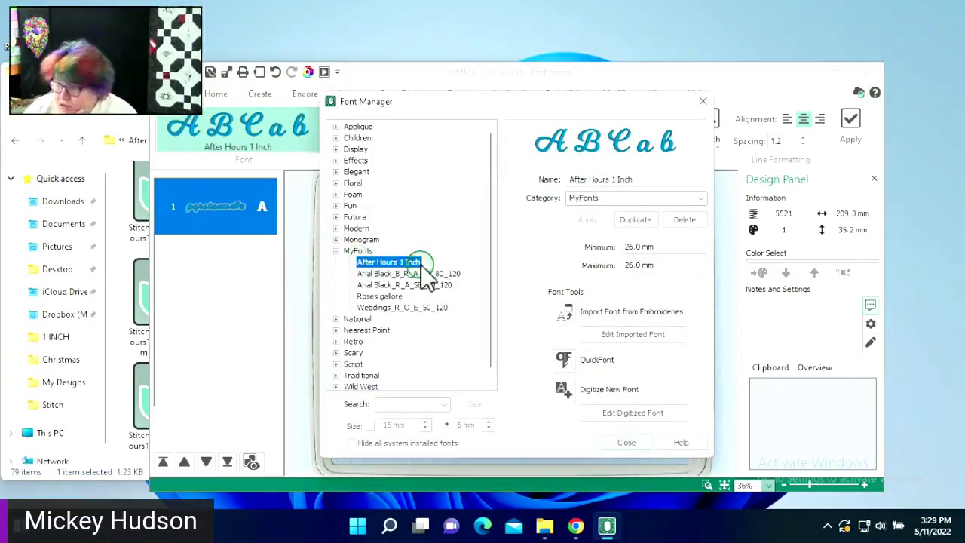
pyautogui.click(617, 341)
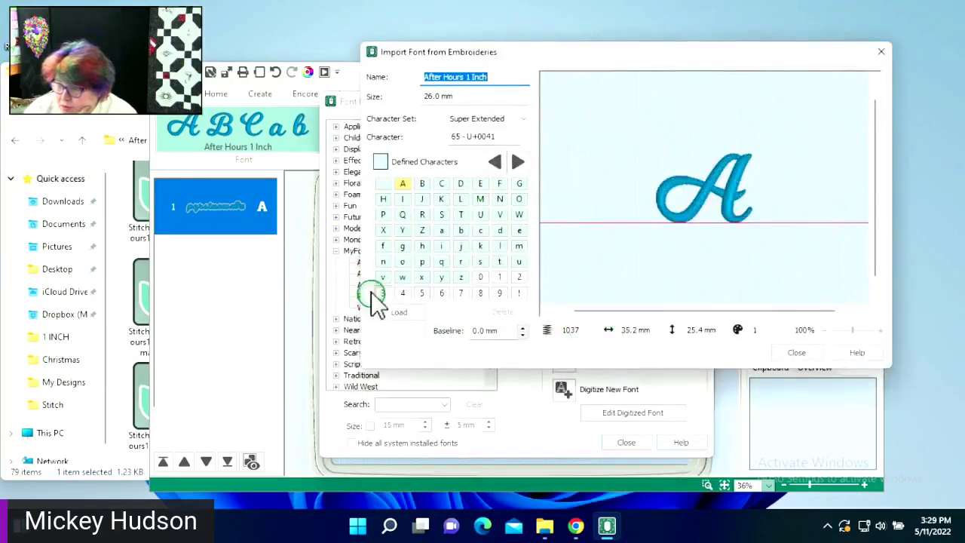
pyautogui.click(123, 294)
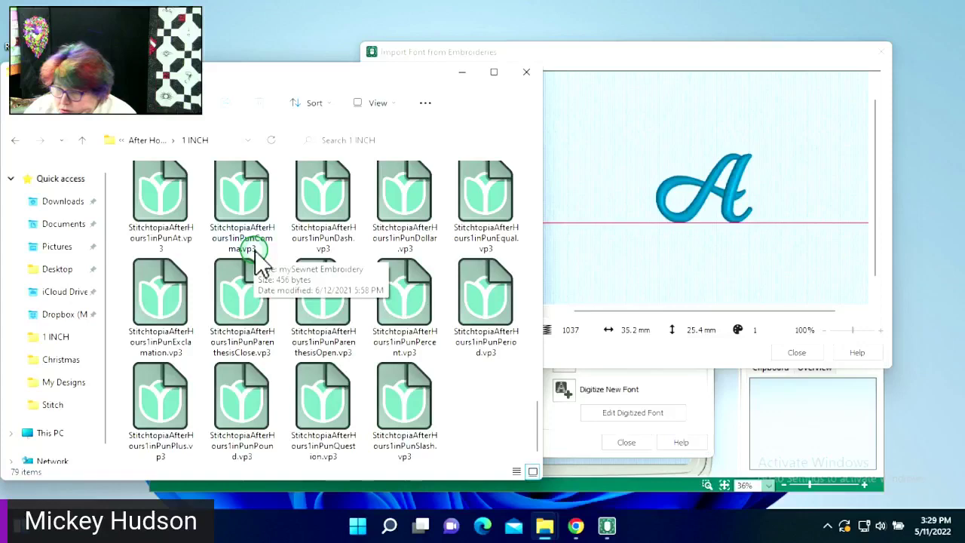
pyautogui.scroll(5, 255, 250)
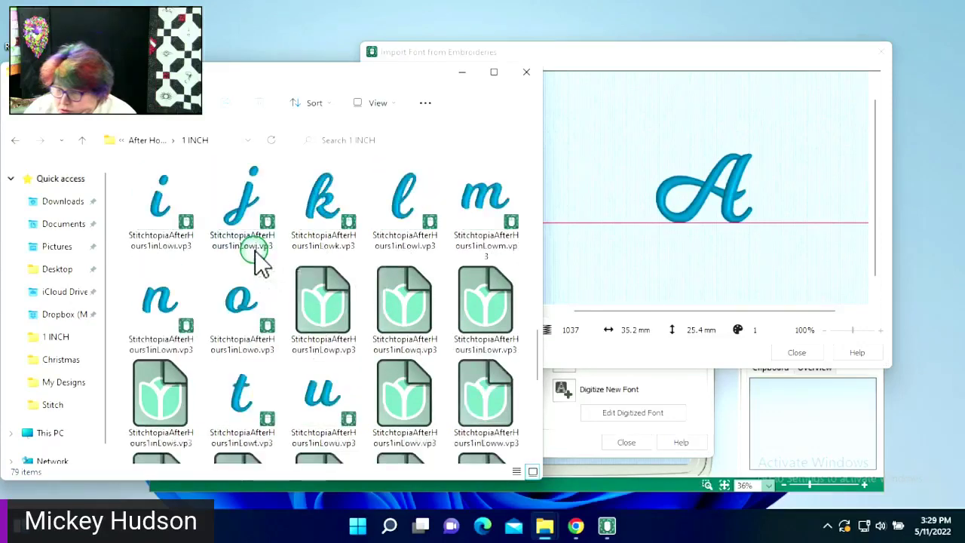
pyautogui.scroll(-3, 255, 251)
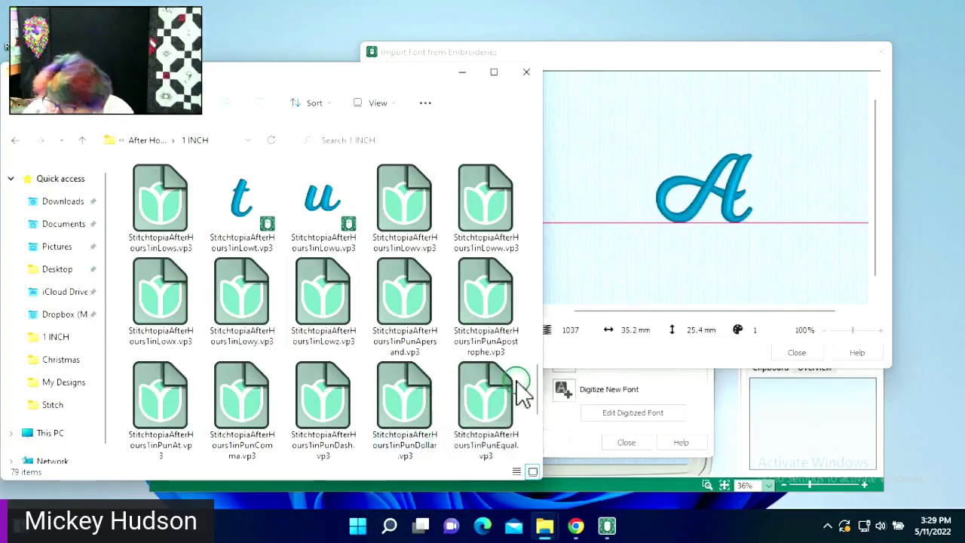
pyautogui.click(235, 403)
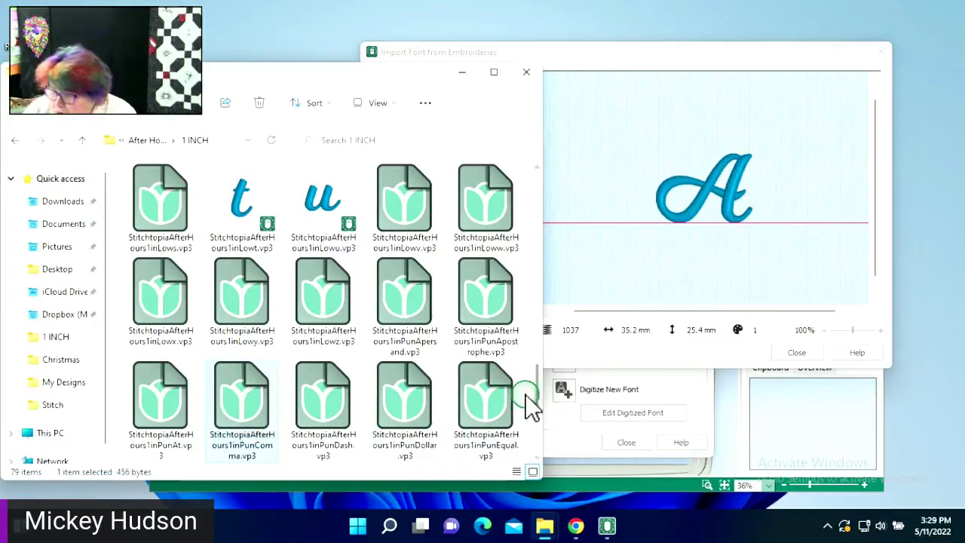
# - Show the font's punctuation characters and load the comma embroidery into the comma character
pyautogui.moveTo(655, 57); pyautogui.dragTo(752, 56)
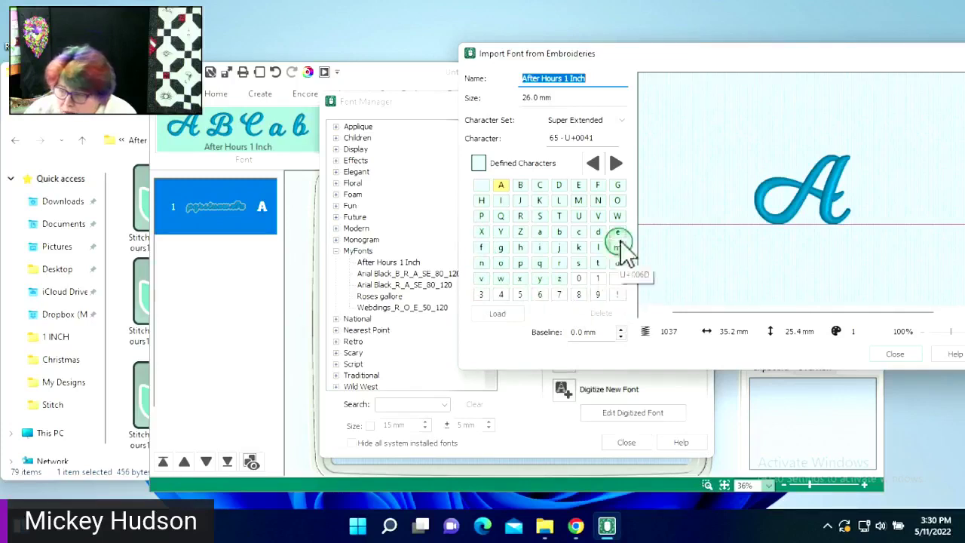
pyautogui.click(616, 164)
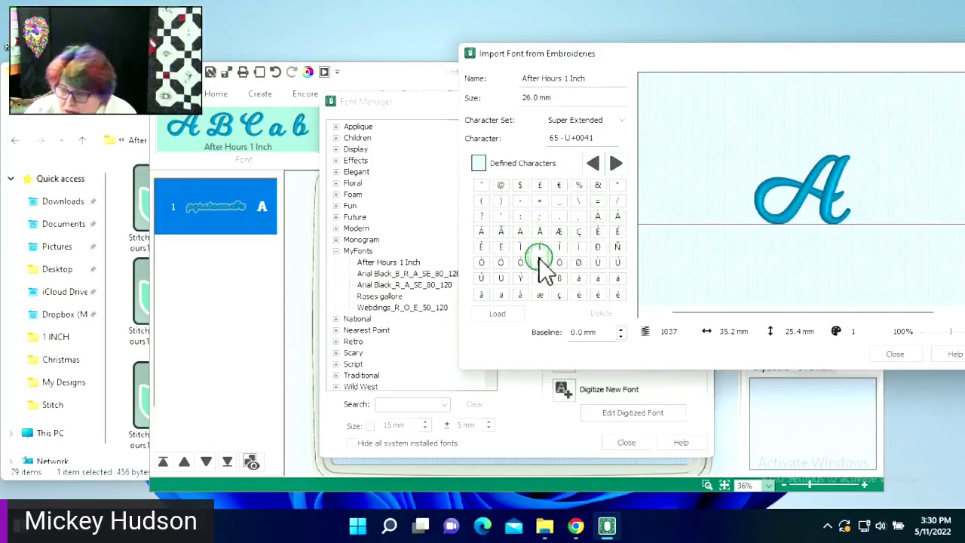
pyautogui.click(113, 400)
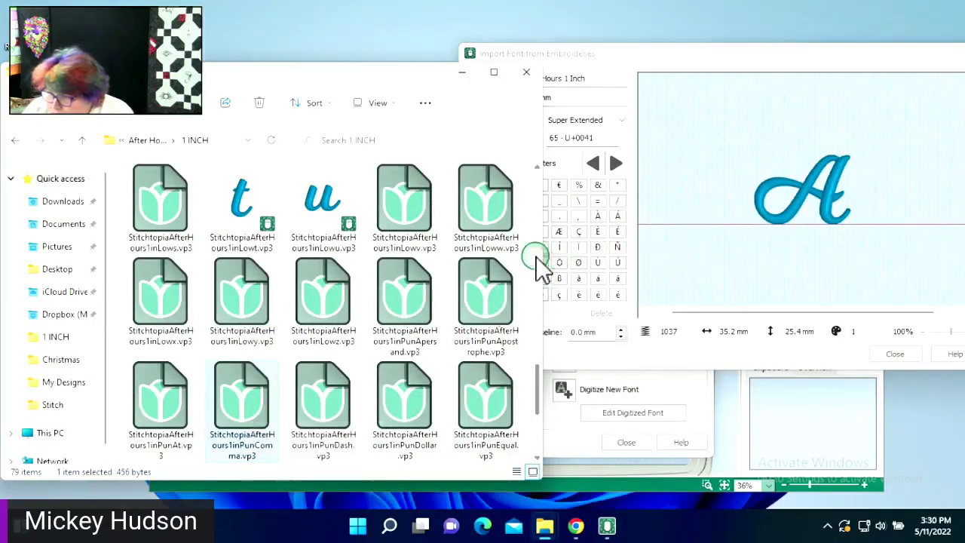
pyautogui.moveTo(243, 405); pyautogui.dragTo(578, 217)
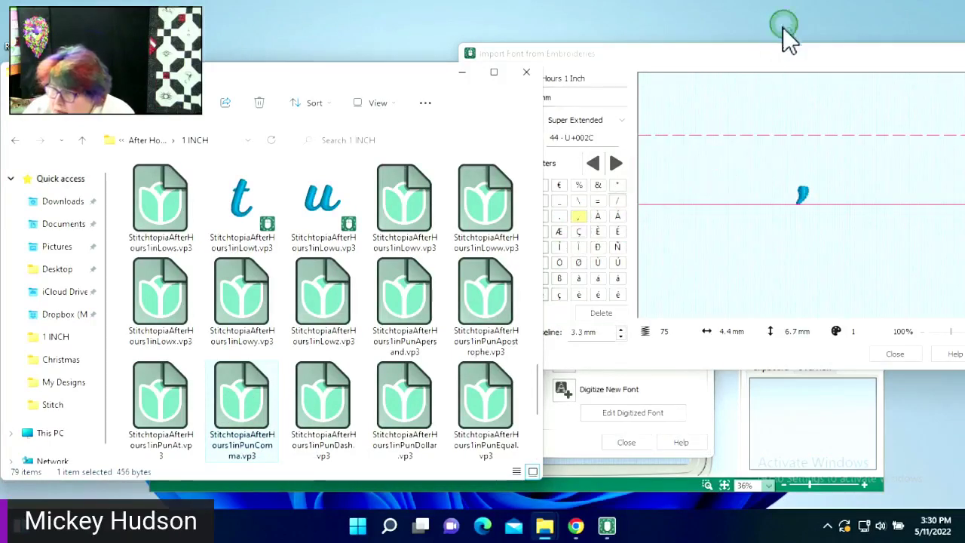
# - Raise the baseline guide of the comma character to about -0.5 mm and close the font editing windows
pyautogui.moveTo(769, 53); pyautogui.dragTo(659, 49)
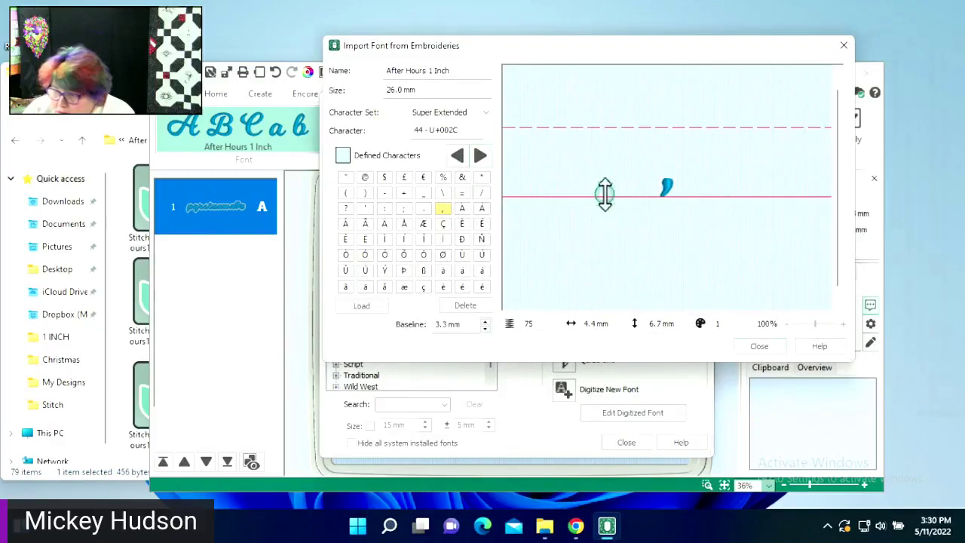
pyautogui.moveTo(604, 194); pyautogui.dragTo(605, 186)
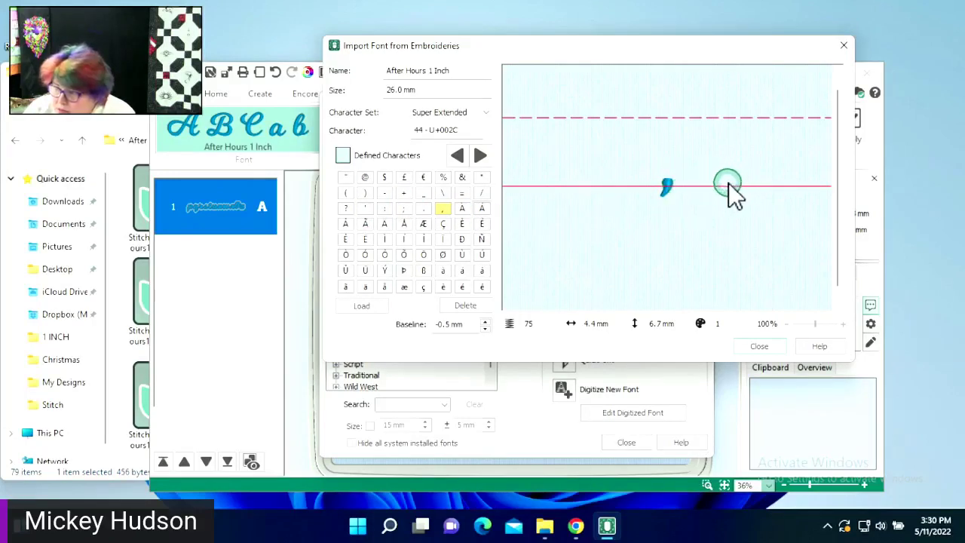
pyautogui.moveTo(728, 183); pyautogui.dragTo(694, 186)
pyautogui.click(777, 345)
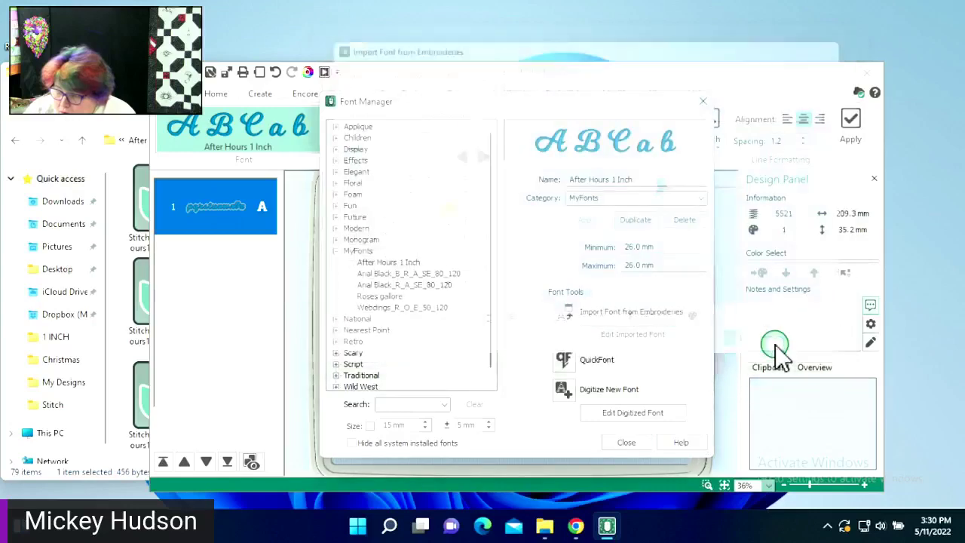
pyautogui.click(622, 442)
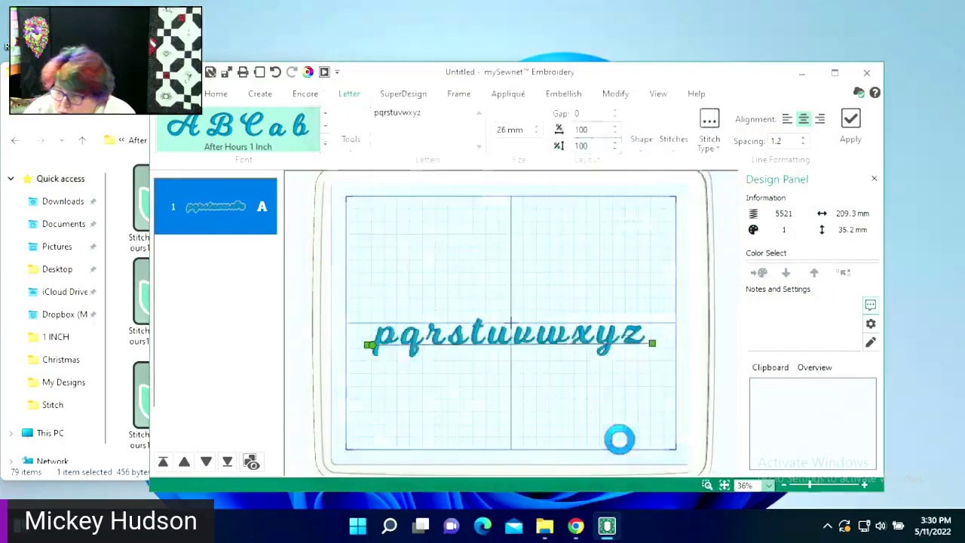
# - Add a comma to the end of the pqrstuvwxyz lettering and level its baseline in the hoop
pyautogui.rightClick(451, 333)
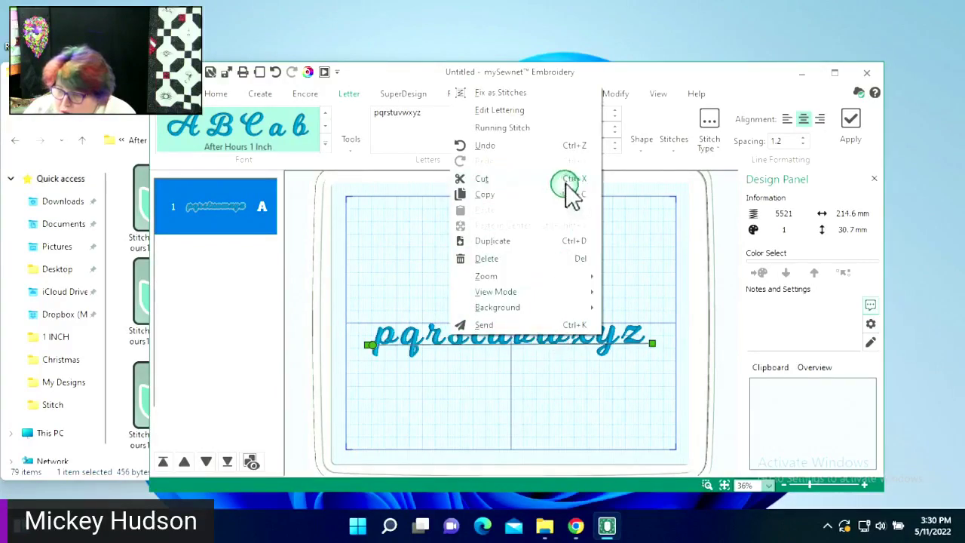
pyautogui.click(554, 113)
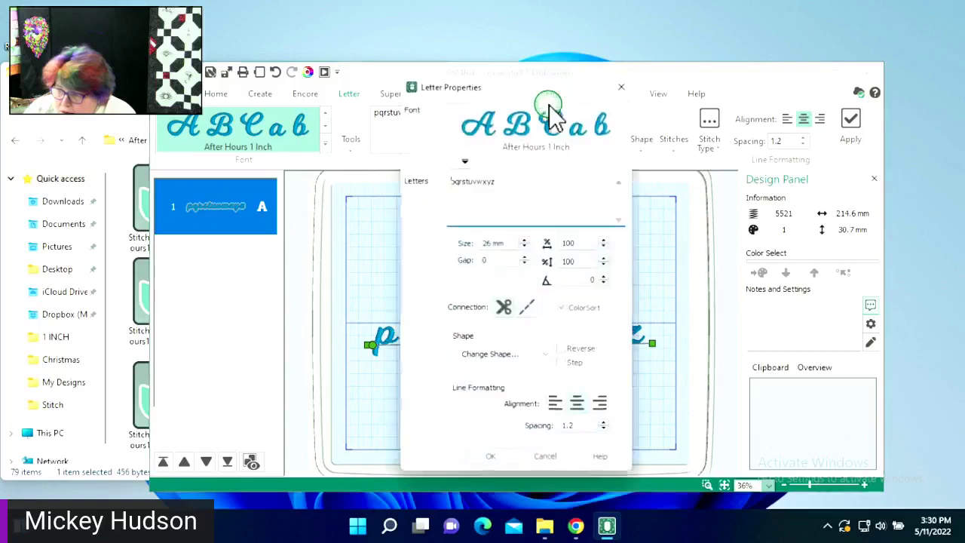
pyautogui.click(508, 182)
pyautogui.write(',')
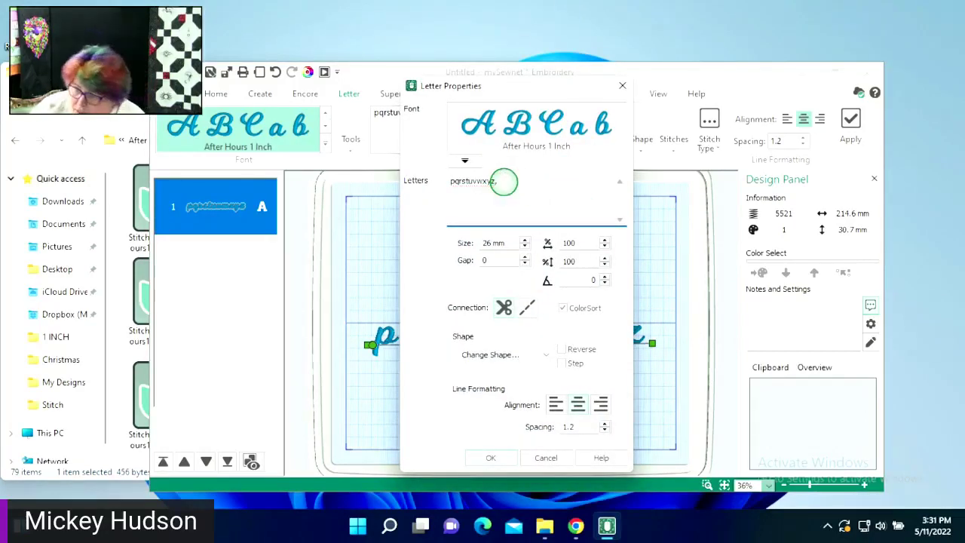
pyautogui.click(488, 457)
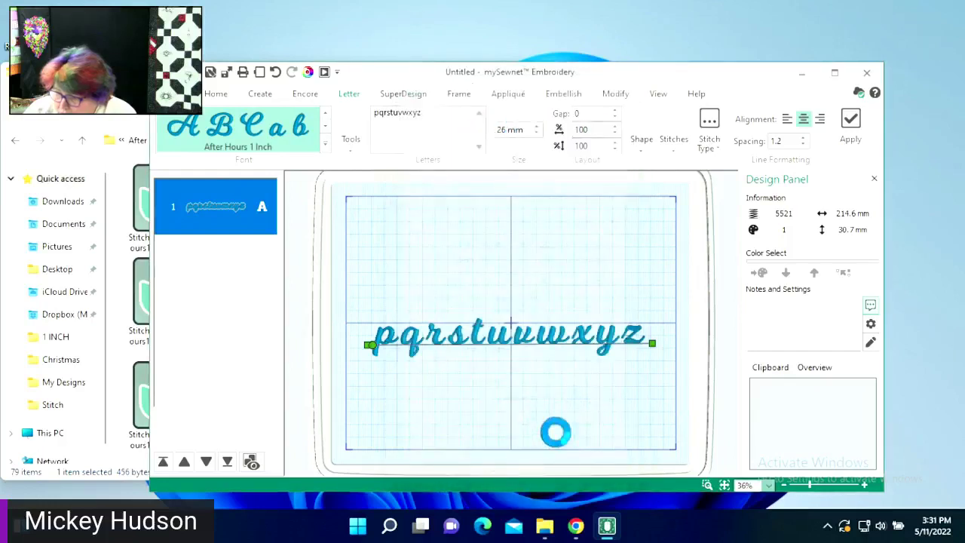
pyautogui.moveTo(664, 303); pyautogui.dragTo(659, 341)
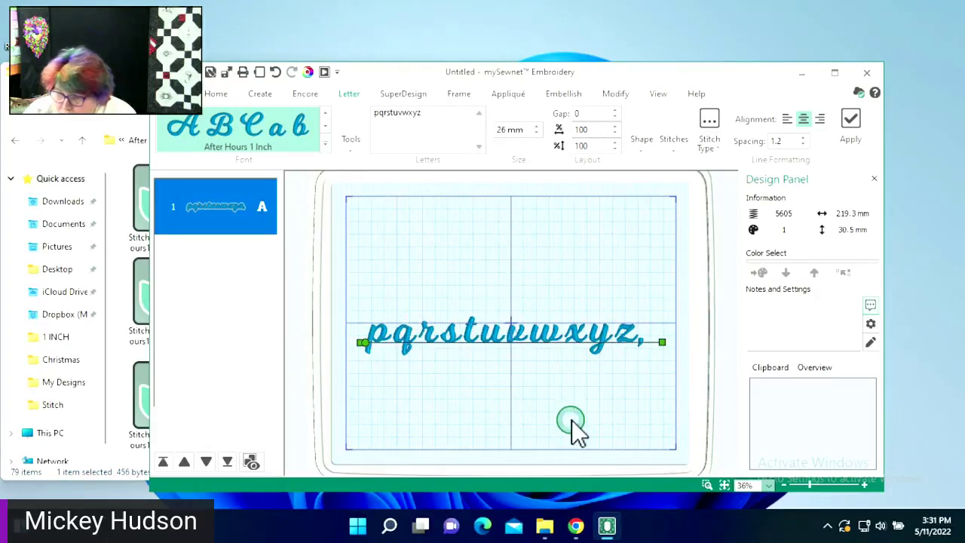
# - Replace the alphabet lettering with the words After Hours in the After Hours 1 Inch font at 26 mm and level its baseline
pyautogui.rightClick(466, 323)
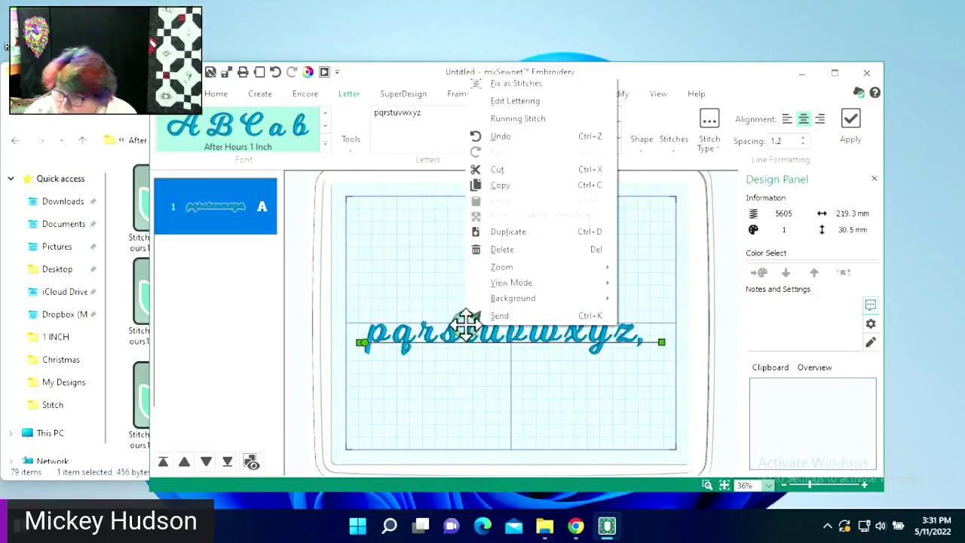
pyautogui.click(540, 249)
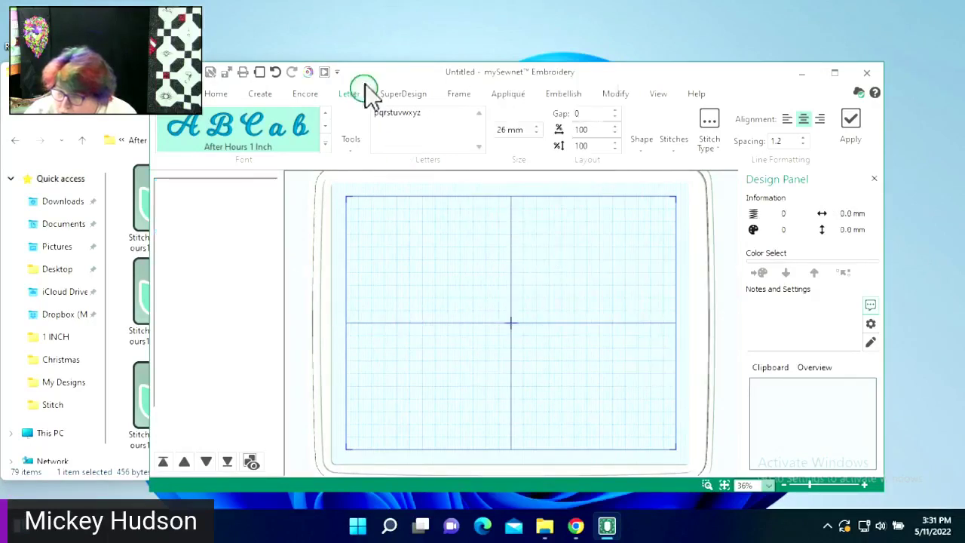
pyautogui.moveTo(431, 114); pyautogui.dragTo(329, 114)
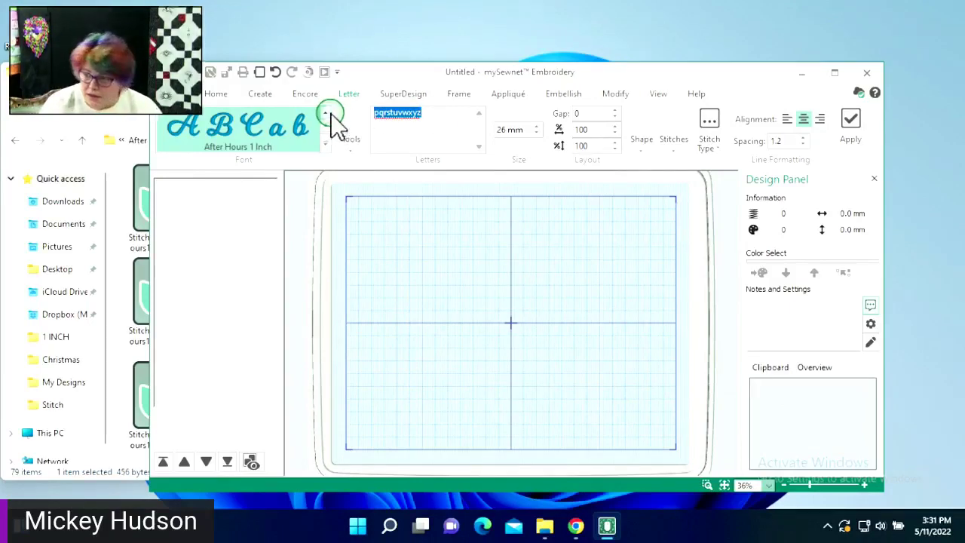
pyautogui.write('After Hours')
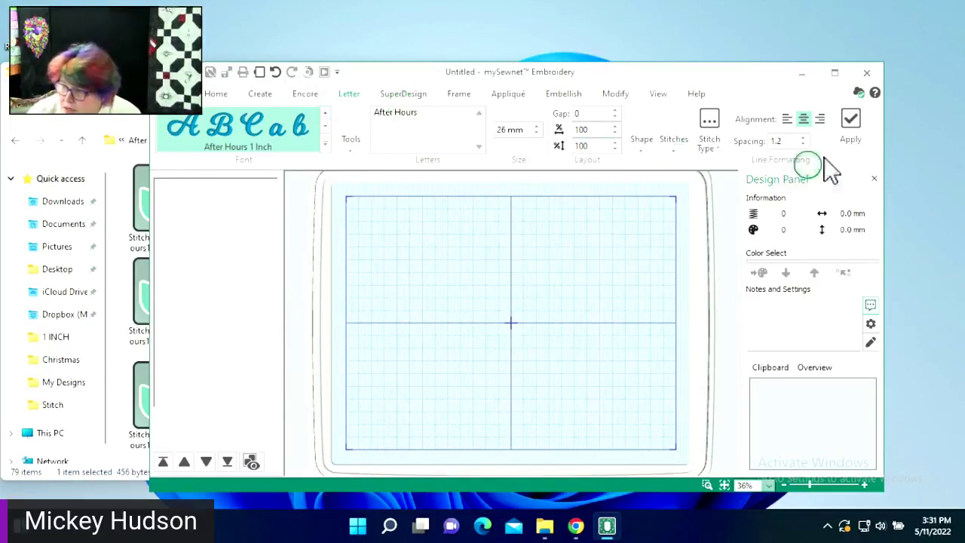
pyautogui.click(851, 121)
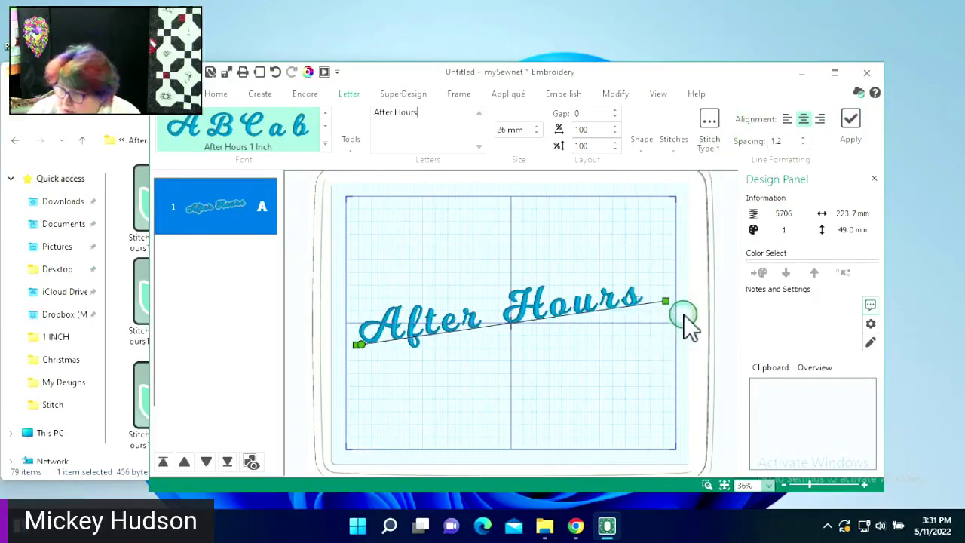
pyautogui.moveTo(670, 304); pyautogui.dragTo(655, 343)
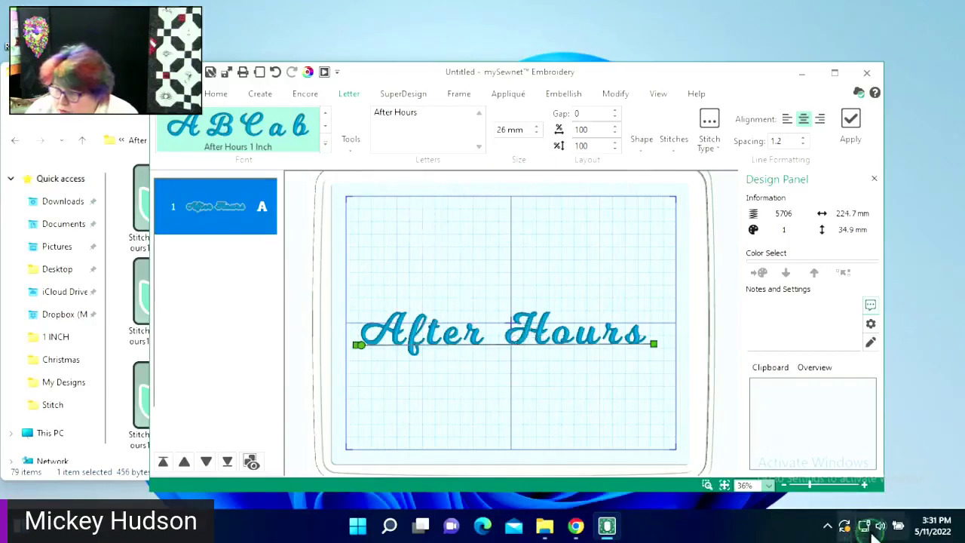
# - Examine the letter joins and baseline alignment of the word After up close, and return to the whole hoop
pyautogui.click(707, 485)
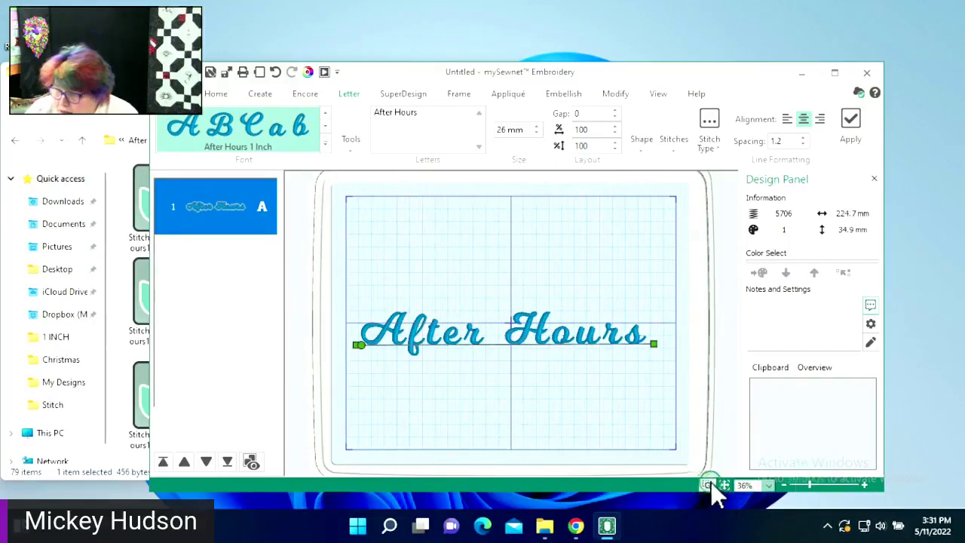
pyautogui.moveTo(403, 315); pyautogui.dragTo(499, 379)
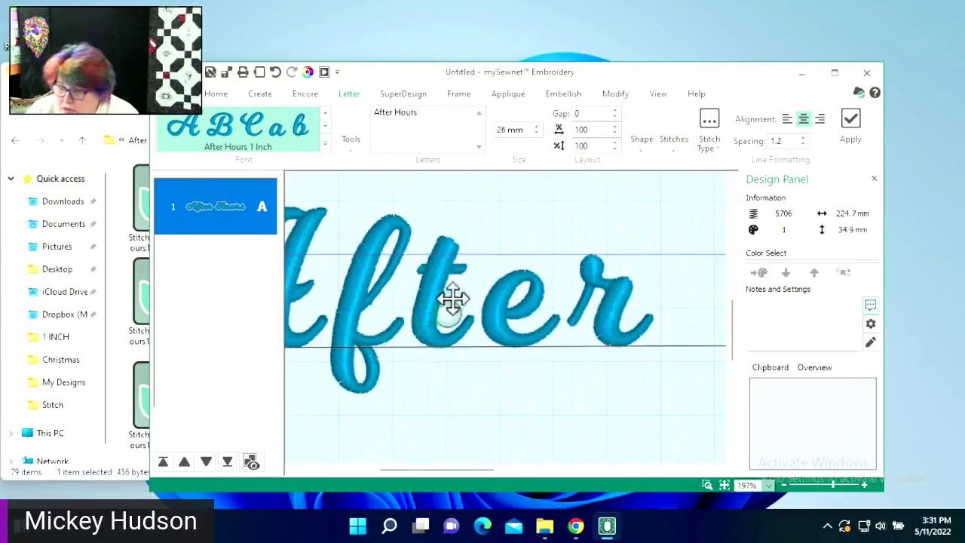
pyautogui.click(543, 200)
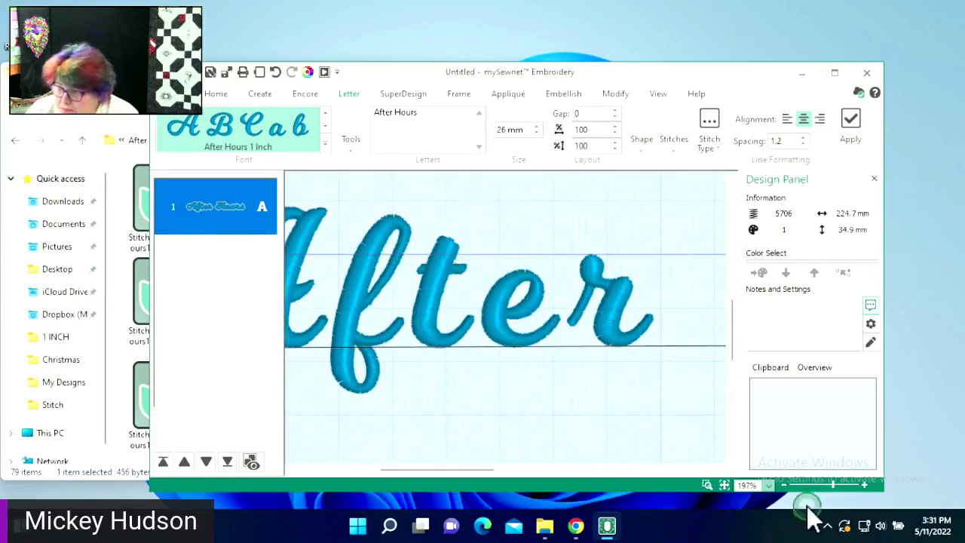
pyautogui.click(769, 484)
pyautogui.click(725, 485)
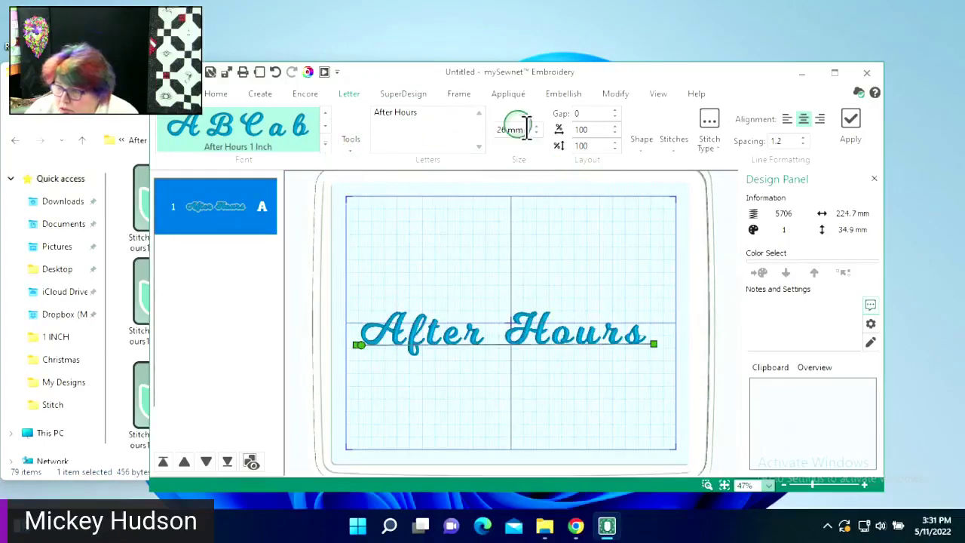
# - Create a second After Hours lettering in the horizontal rectangle shape with a gap of -15 and place it above the existing line
pyautogui.click(637, 139)
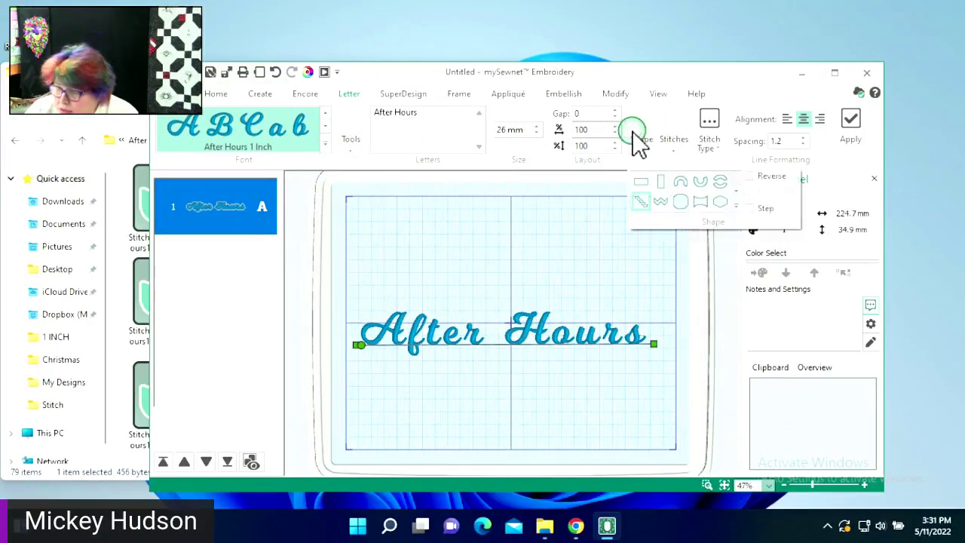
pyautogui.click(641, 191)
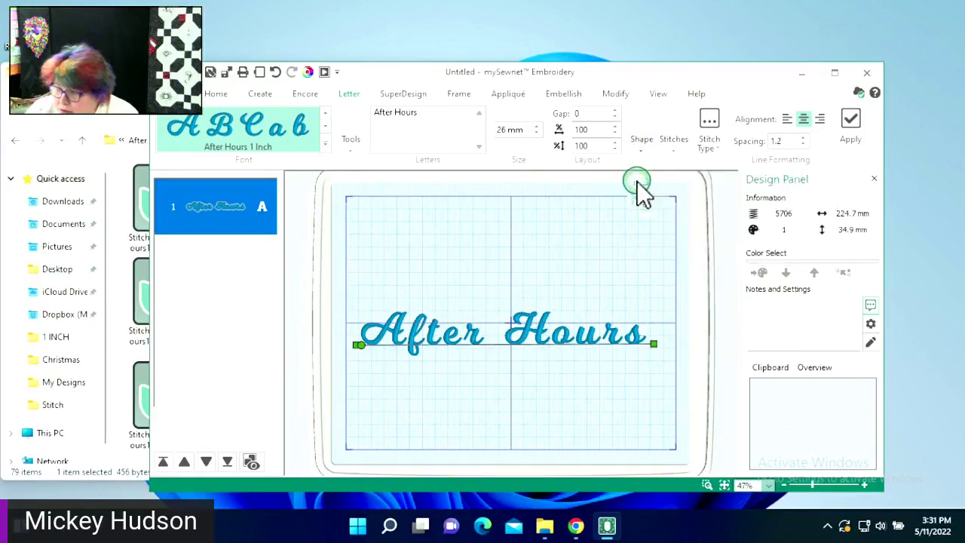
pyautogui.click(615, 117)
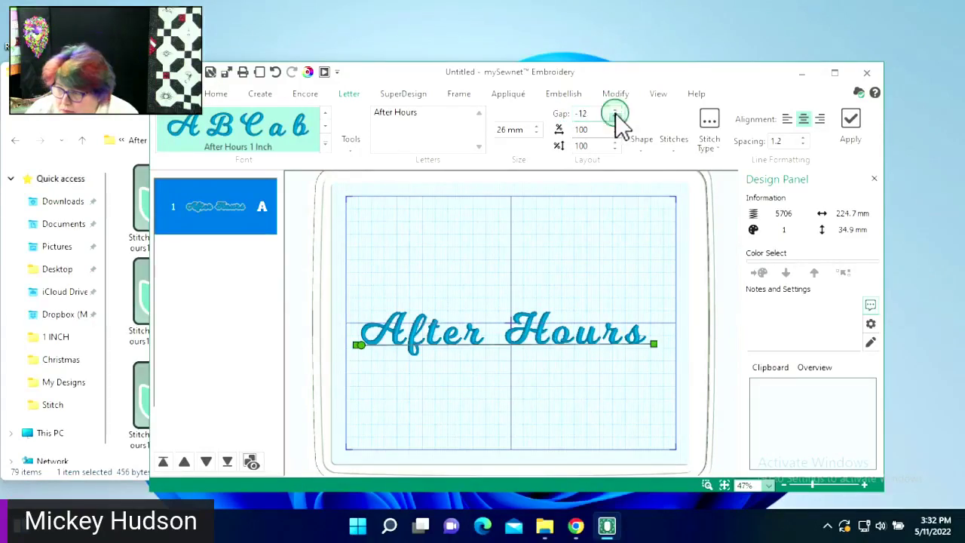
pyautogui.click(615, 117)
pyautogui.click(615, 117)
pyautogui.click(615, 117)
pyautogui.click(850, 121)
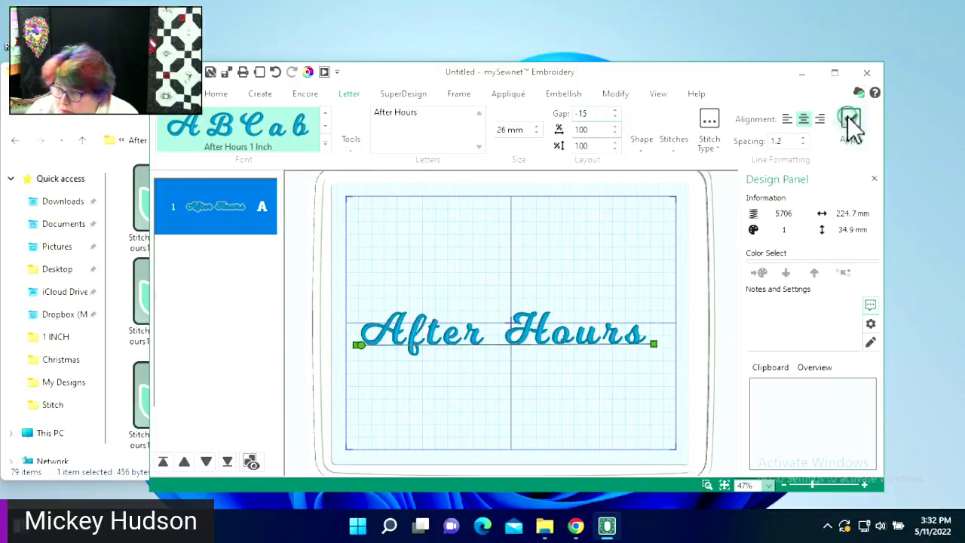
pyautogui.moveTo(511, 387); pyautogui.dragTo(460, 247)
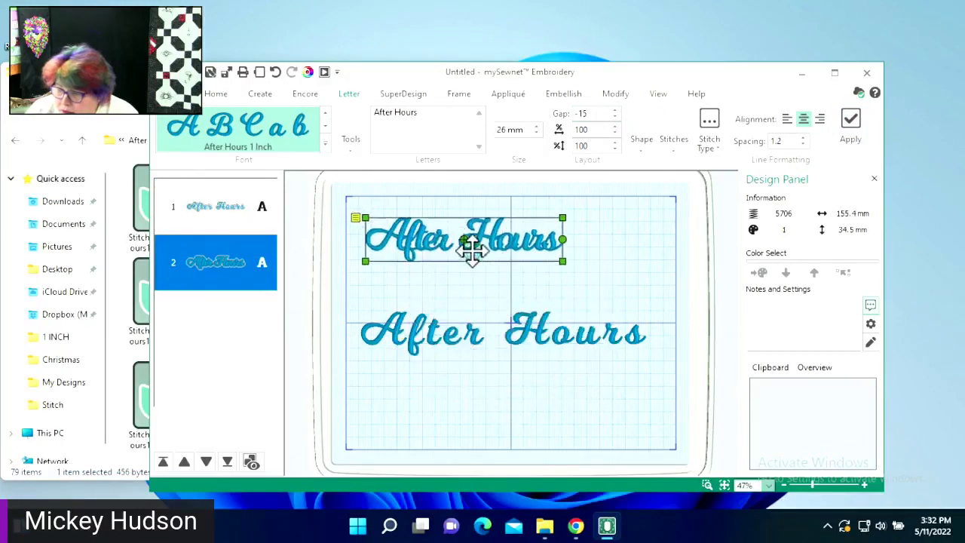
# - Increase the letter gap of the upper After Hours lettering in its properties and centre it just above the lower line
pyautogui.rightClick(420, 241)
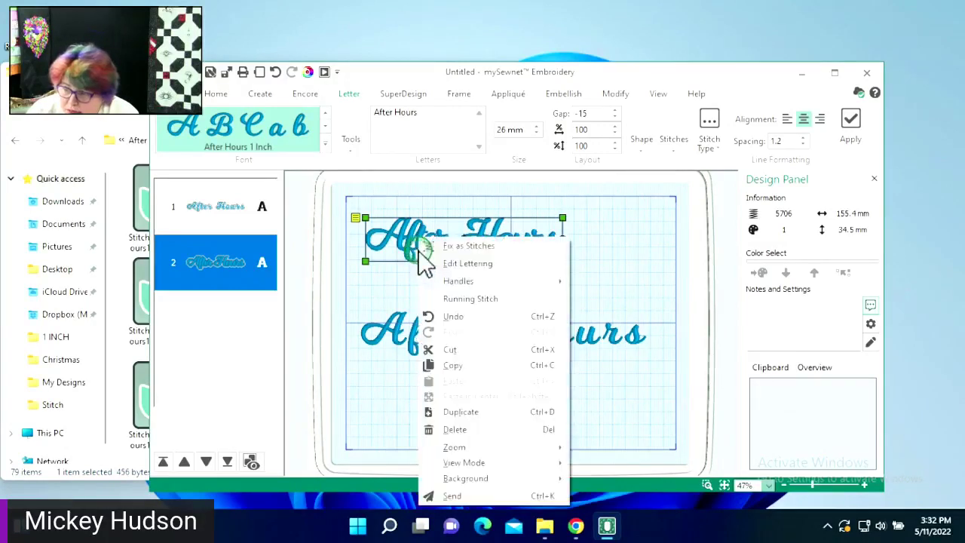
pyautogui.click(457, 264)
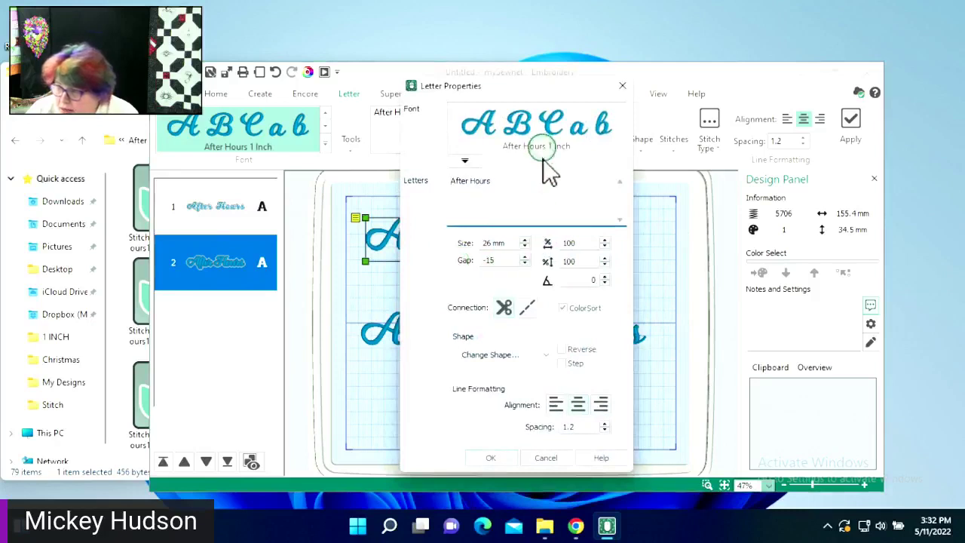
pyautogui.click(565, 346)
pyautogui.click(524, 264)
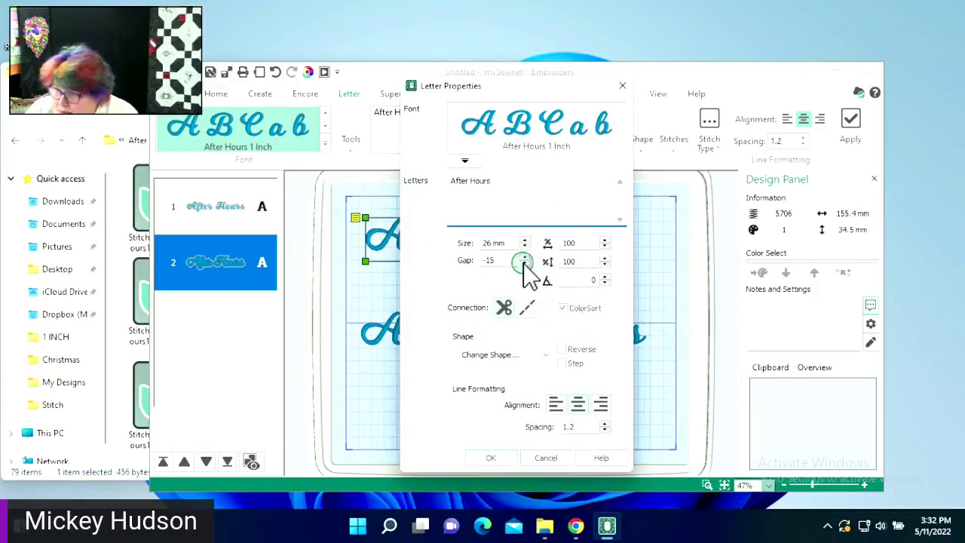
pyautogui.click(524, 264)
pyautogui.click(525, 257)
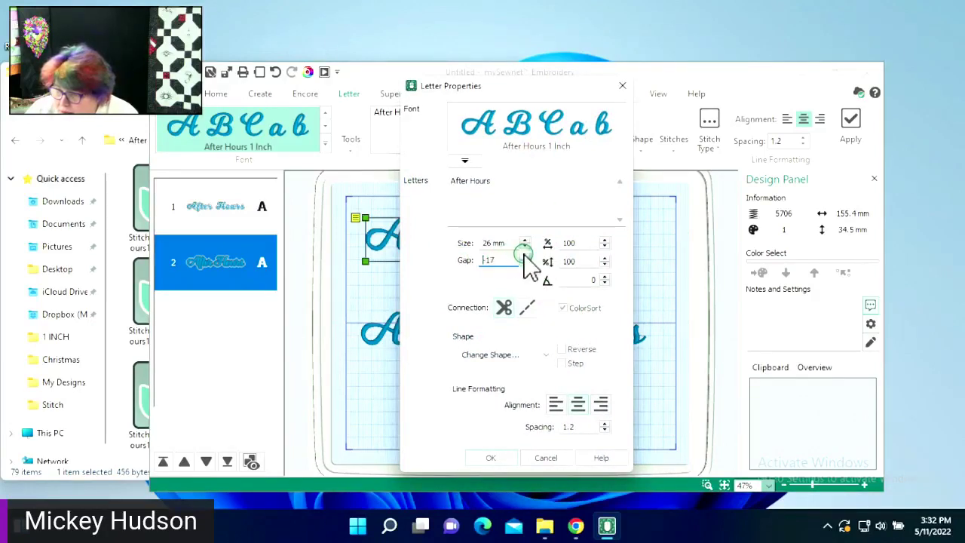
pyautogui.click(496, 458)
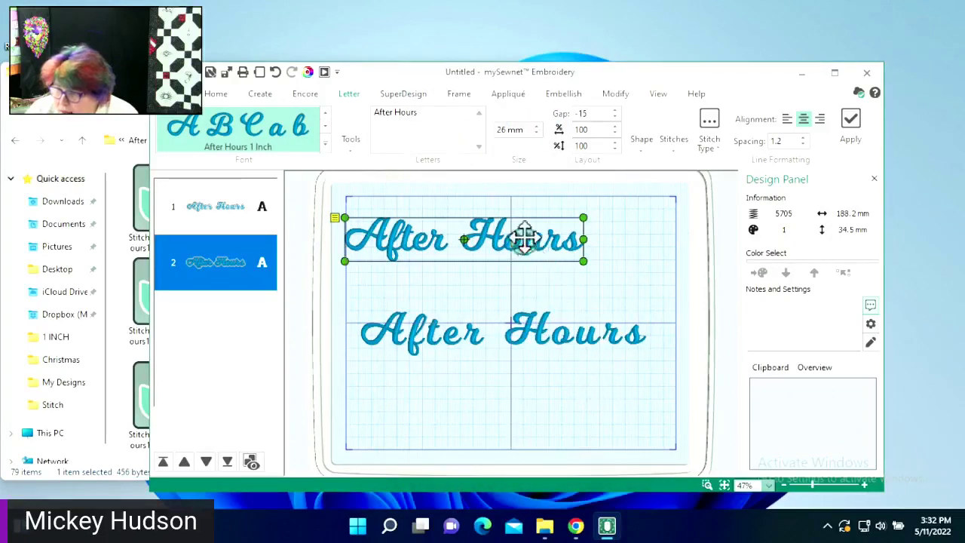
pyautogui.moveTo(522, 240); pyautogui.dragTo(567, 266)
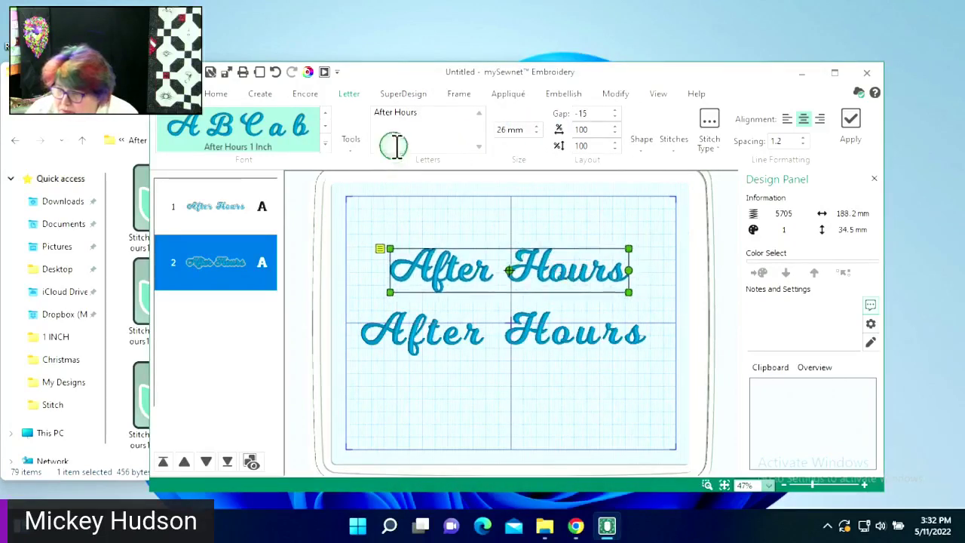
# - Compare the letter connections of the two After Hours lines up close
pyautogui.click(707, 484)
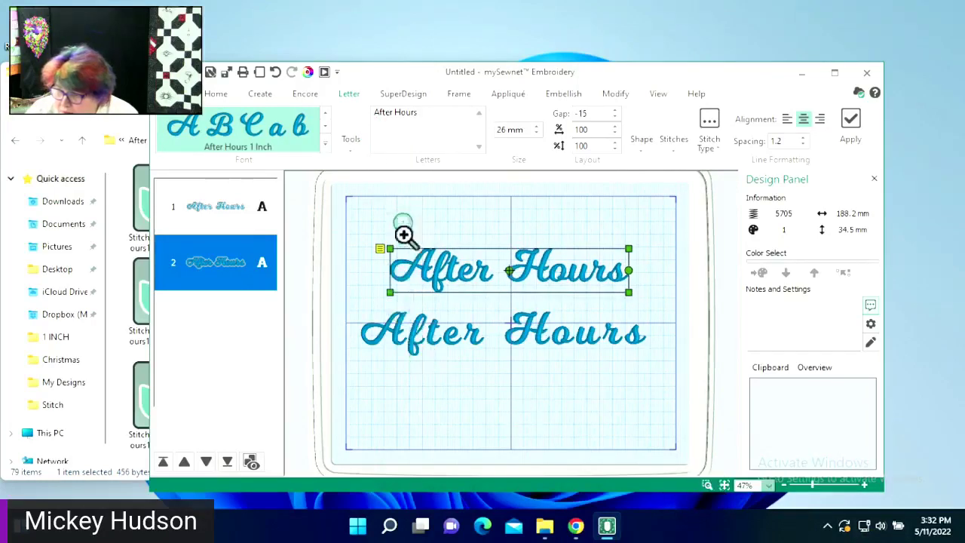
pyautogui.moveTo(404, 221); pyautogui.dragTo(616, 371)
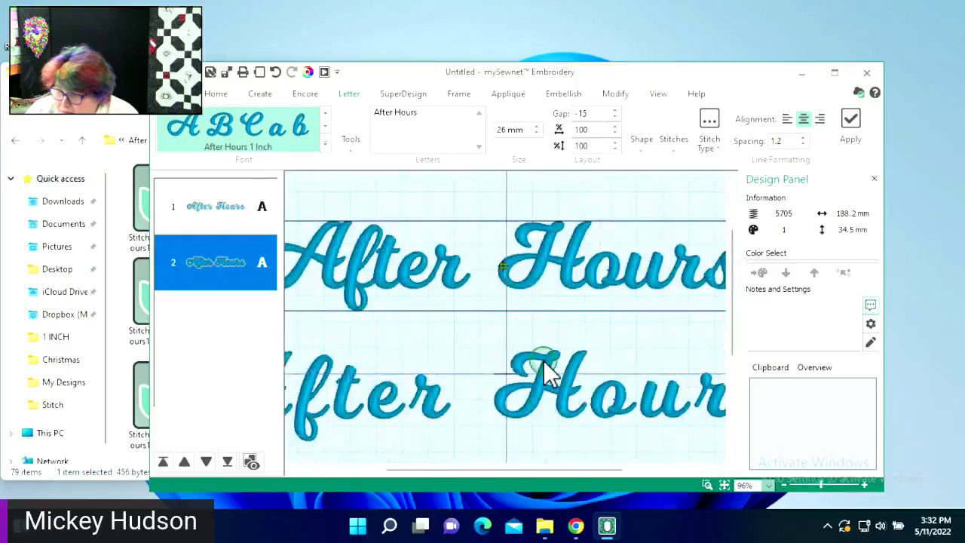
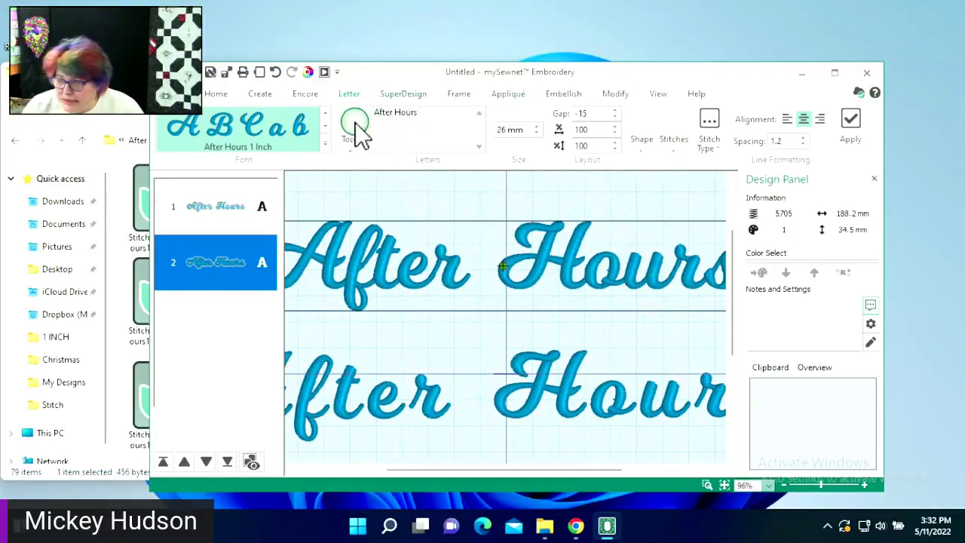
pyautogui.click(724, 484)
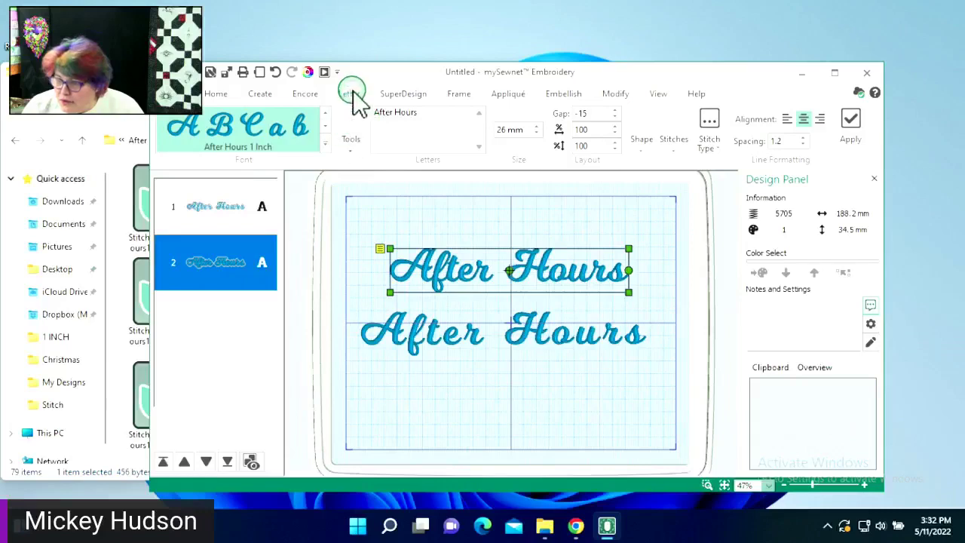
pyautogui.click(350, 138)
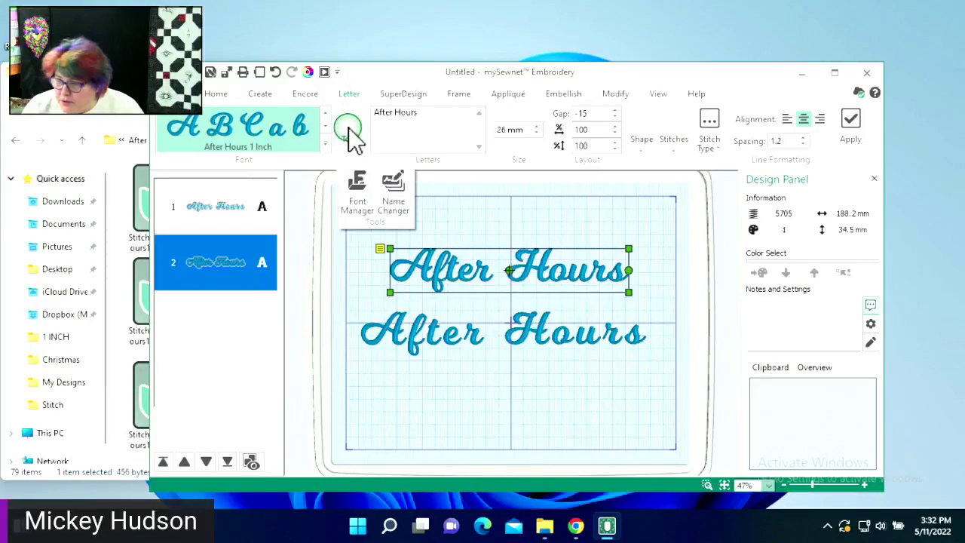
pyautogui.click(358, 184)
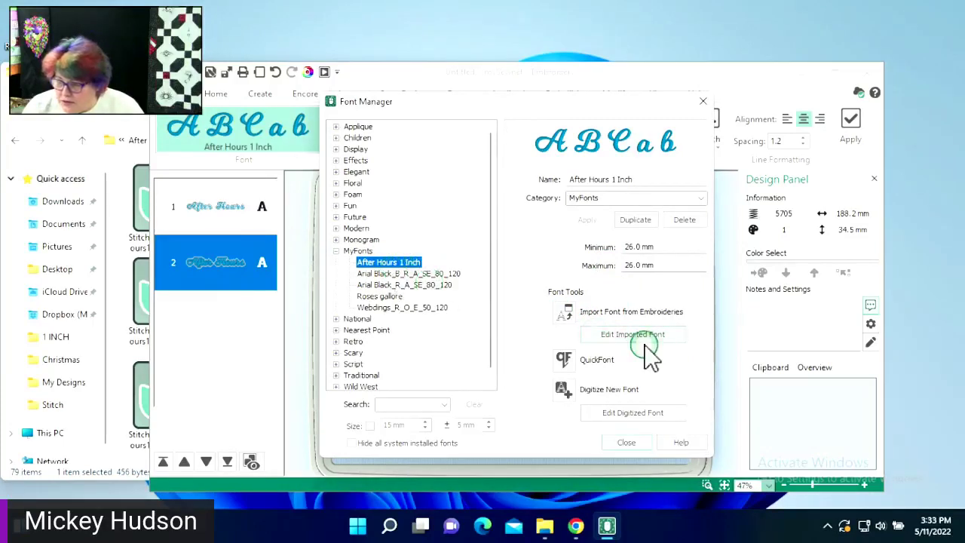
pyautogui.click(567, 312)
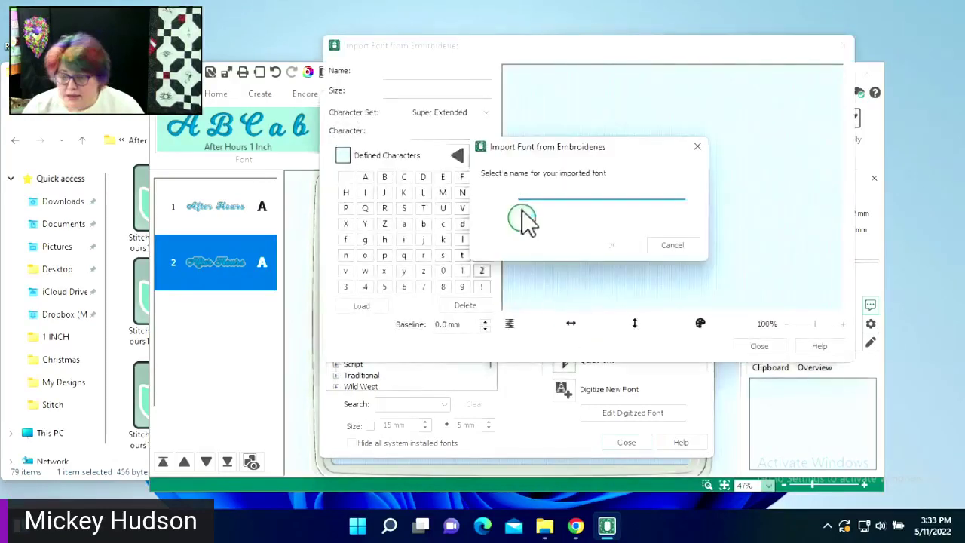
pyautogui.write('Fo')
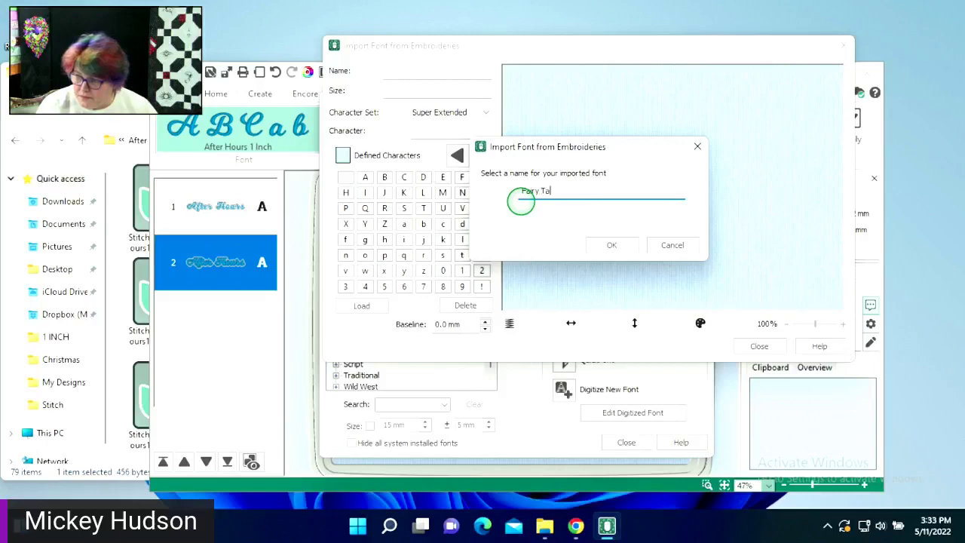
pyautogui.click(597, 243)
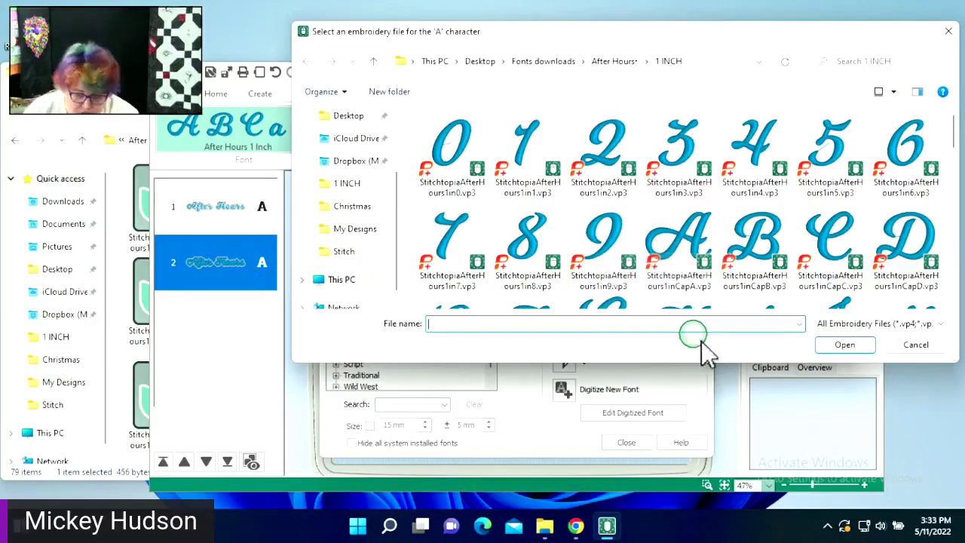
pyautogui.click(912, 345)
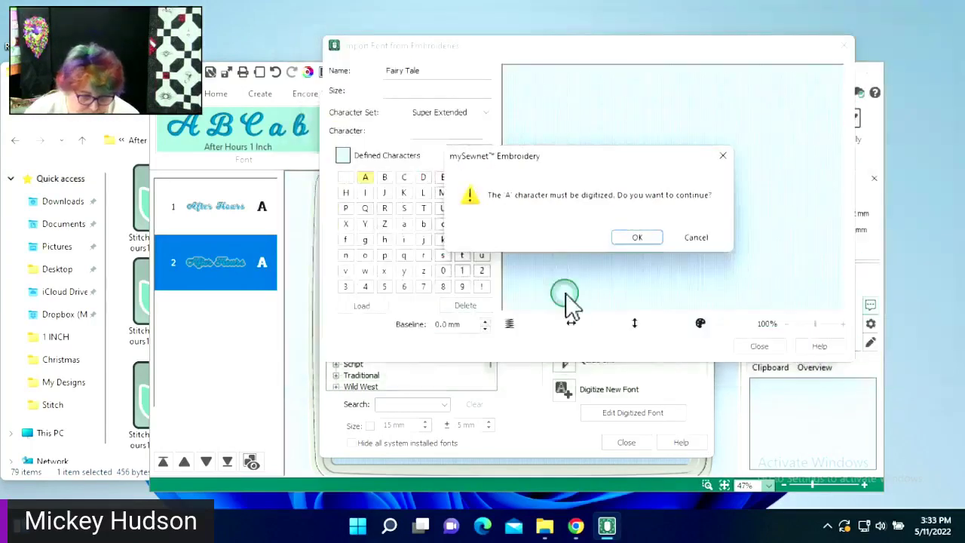
pyautogui.click(637, 236)
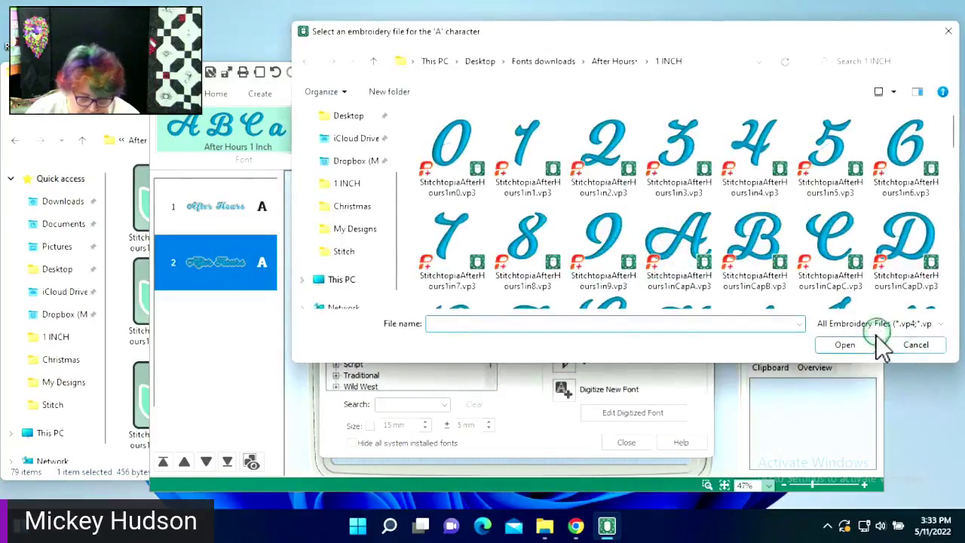
pyautogui.click(912, 346)
pyautogui.click(698, 238)
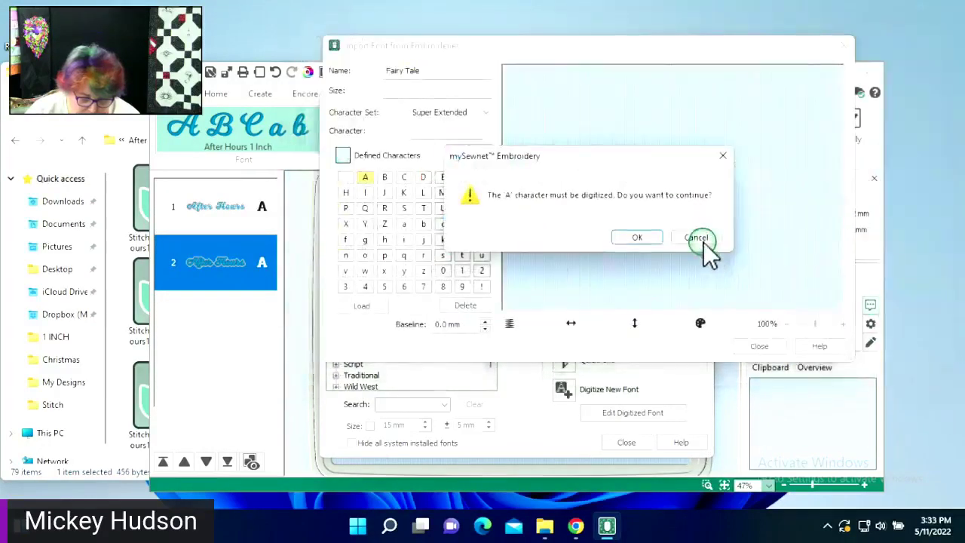
pyautogui.click(574, 228)
pyautogui.click(647, 436)
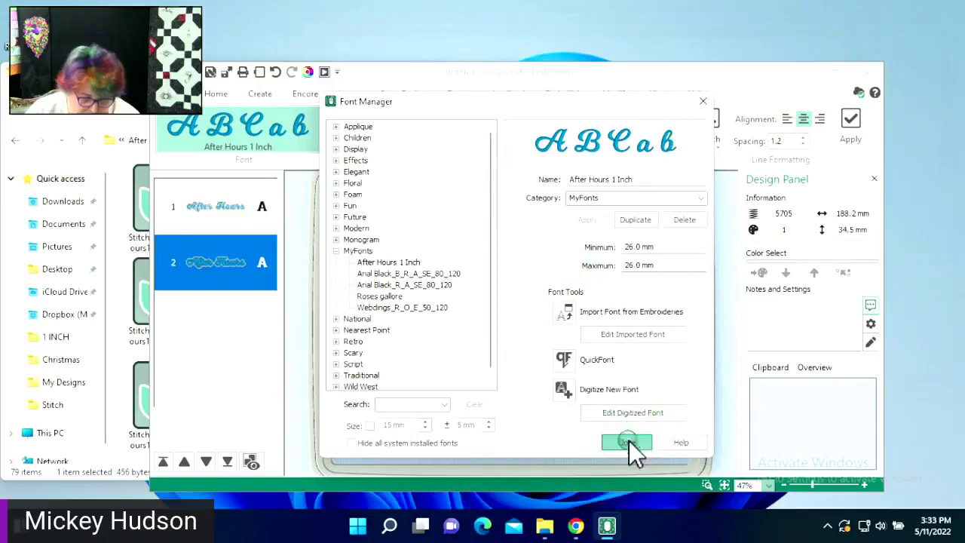
pyautogui.click(581, 319)
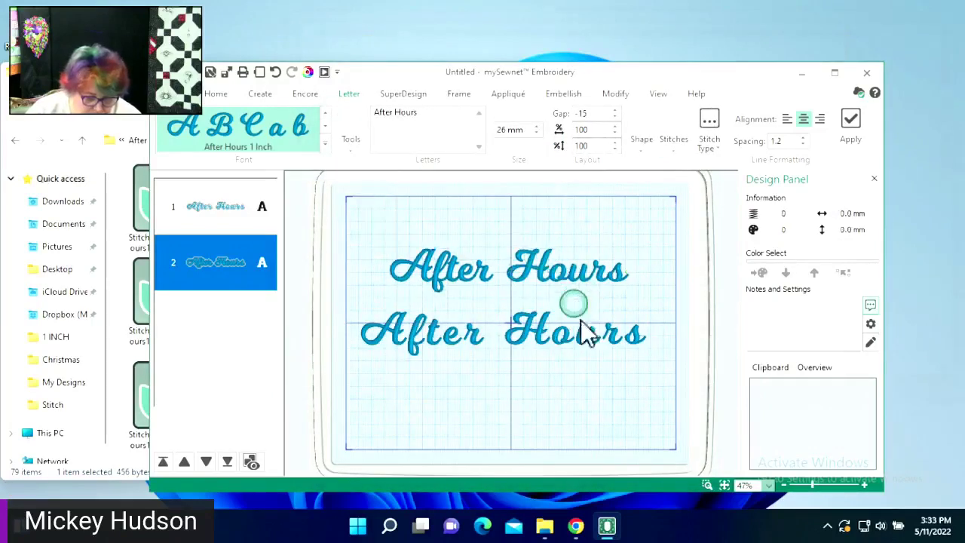
pyautogui.click(555, 287)
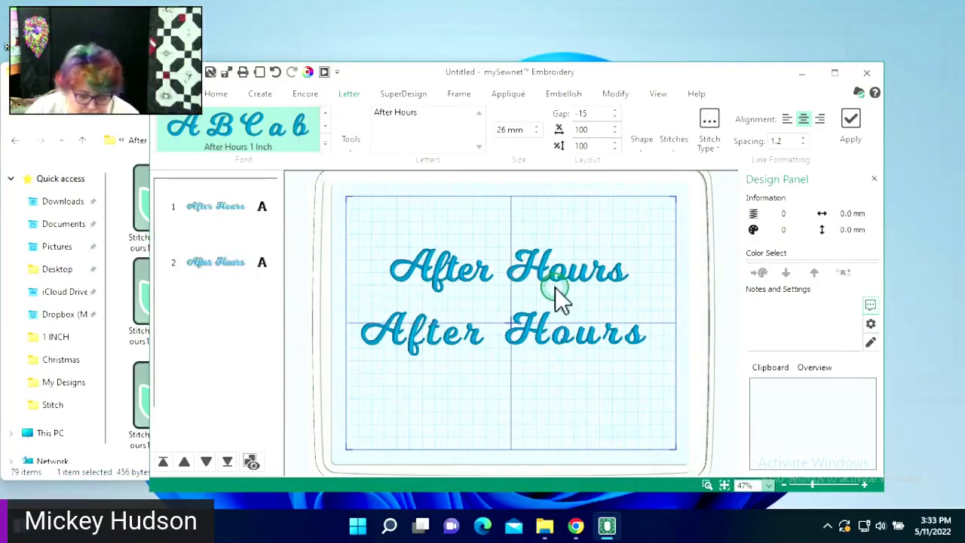
pyautogui.click(500, 277)
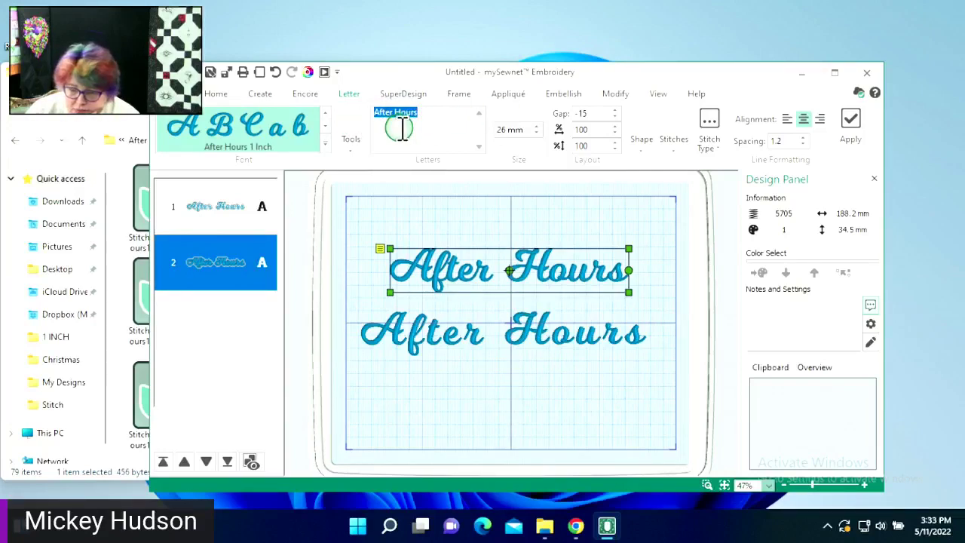
pyautogui.click(517, 242)
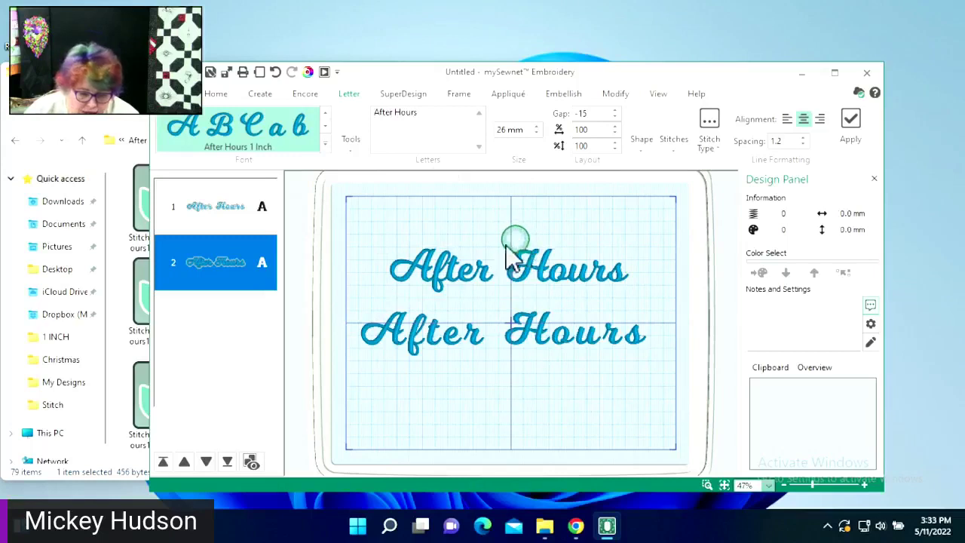
pyautogui.click(354, 139)
pyautogui.click(552, 243)
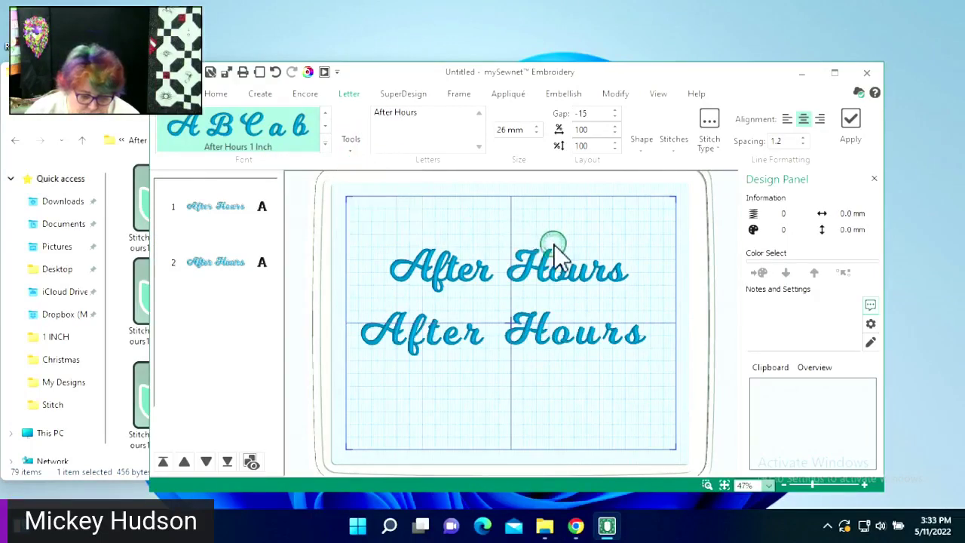
# - Create a third After Hours lettering with a gap of -15 and centre it beneath the other two lines
pyautogui.click(538, 348)
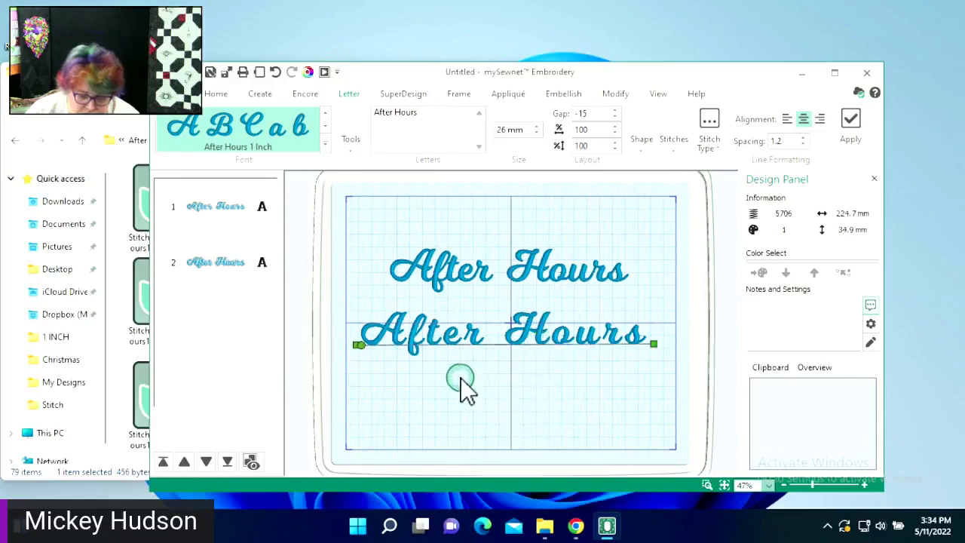
pyautogui.click(707, 485)
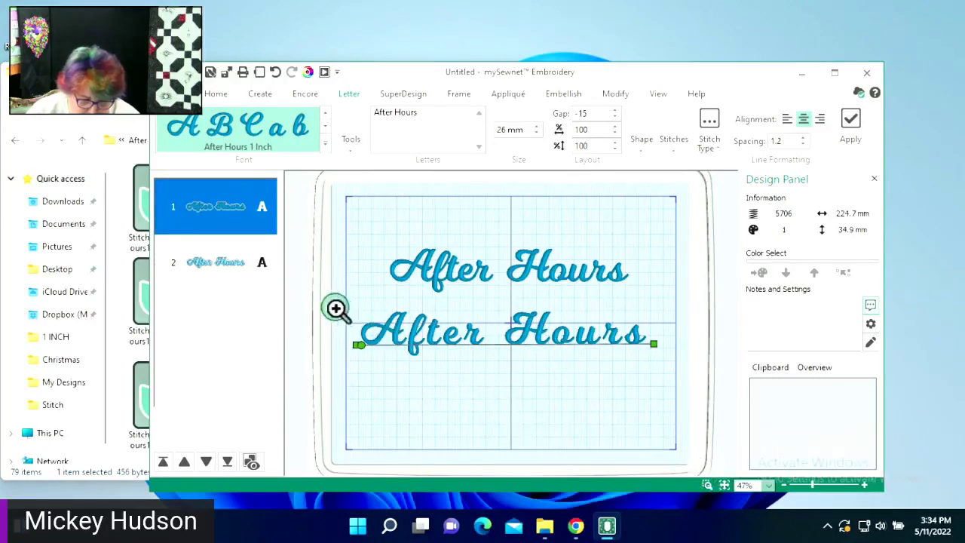
pyautogui.moveTo(337, 308); pyautogui.dragTo(694, 395)
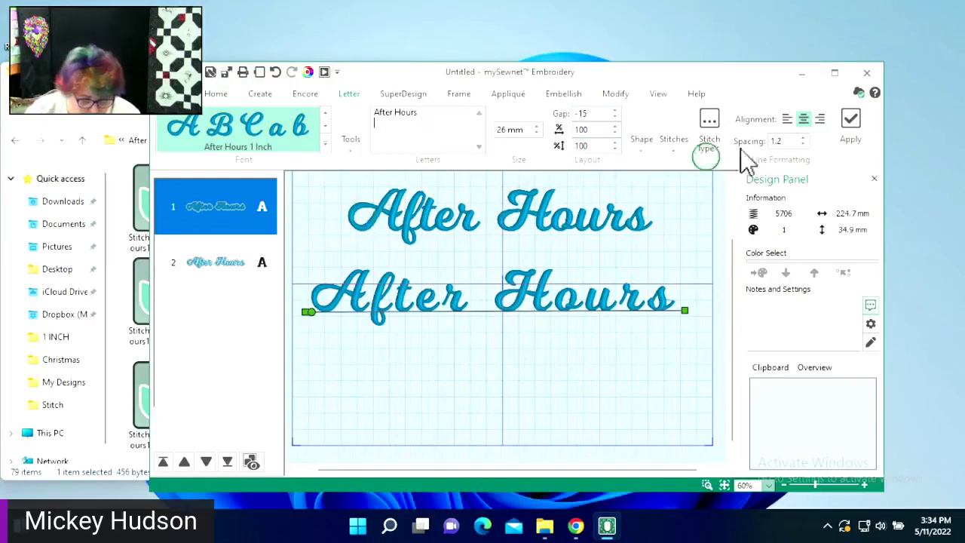
pyautogui.click(848, 139)
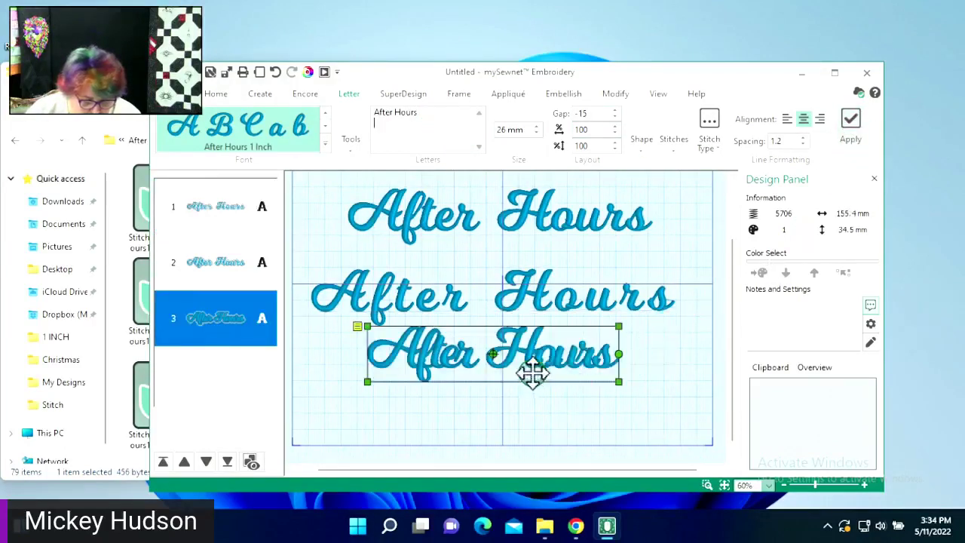
pyautogui.moveTo(533, 373)
pyautogui.mouseDown()
pyautogui.moveTo(532, 403)
pyautogui.moveTo(543, 382)
pyautogui.mouseUp()
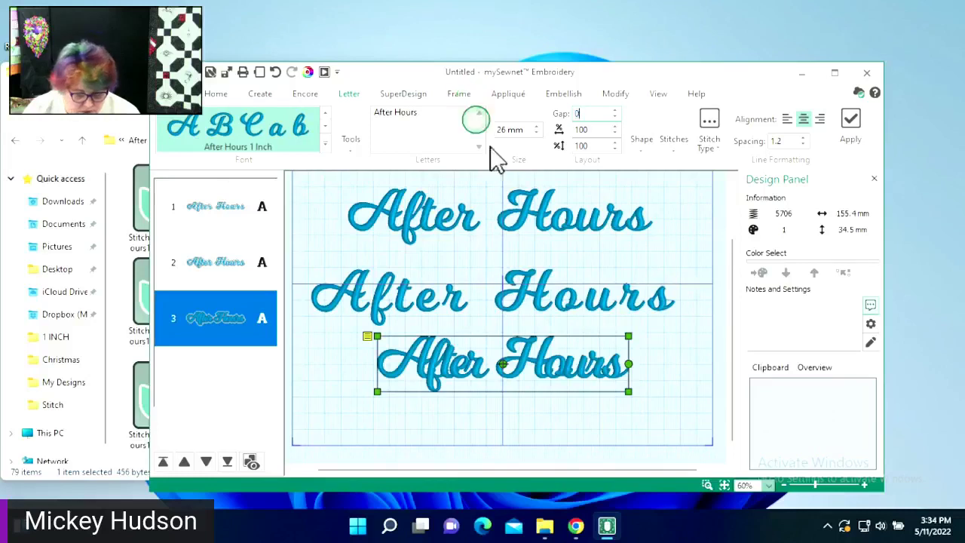
# - Delete the third After Hours lettering beneath the other two lines
pyautogui.rightClick(565, 379)
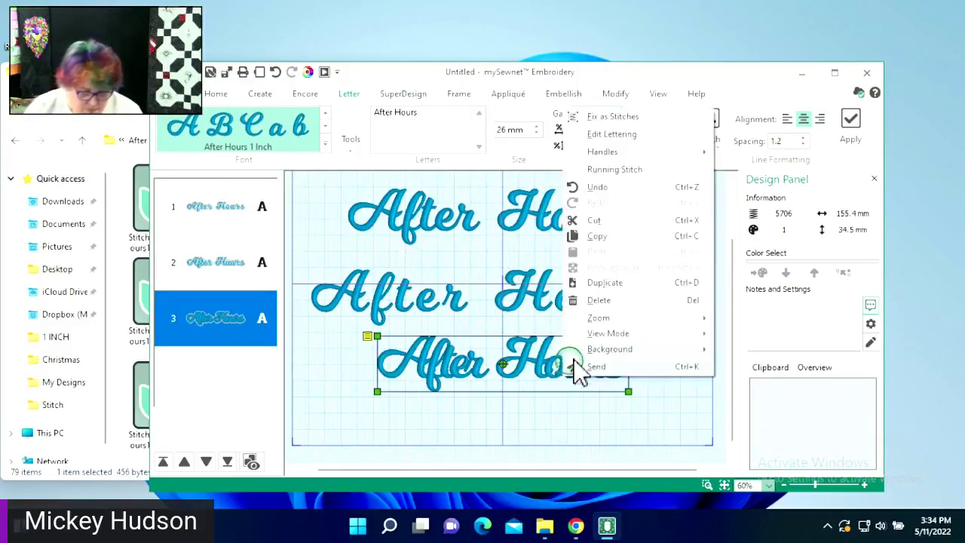
pyautogui.click(595, 301)
pyautogui.click(851, 120)
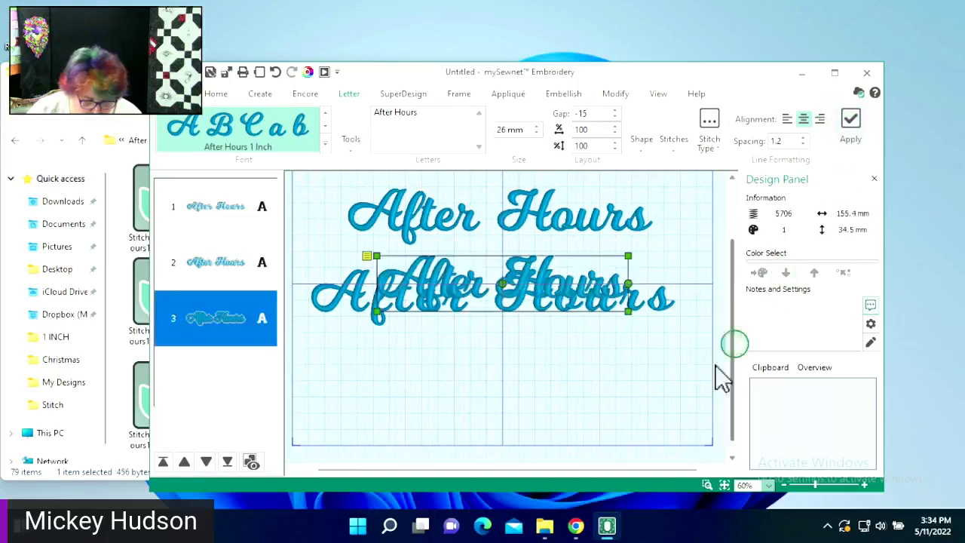
pyautogui.moveTo(556, 274); pyautogui.dragTo(550, 360)
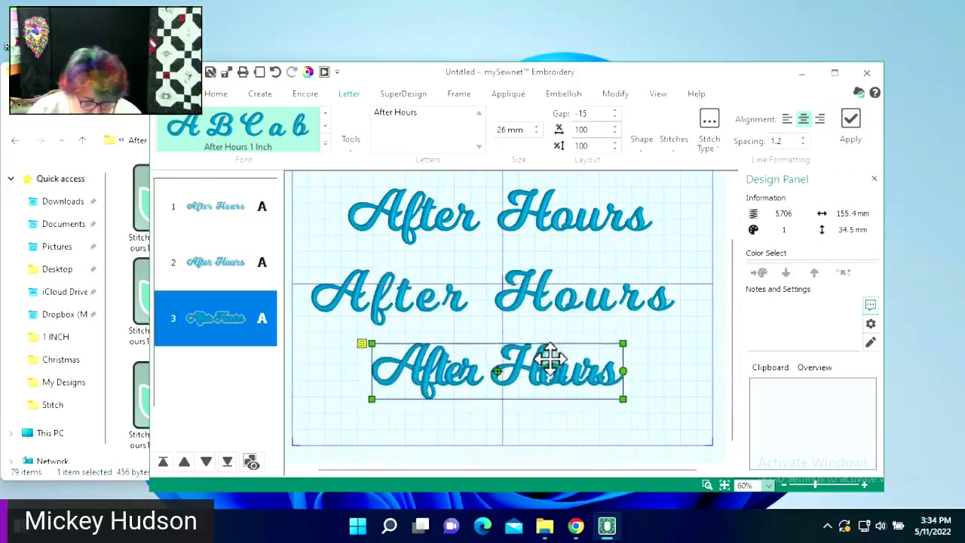
pyautogui.rightClick(518, 369)
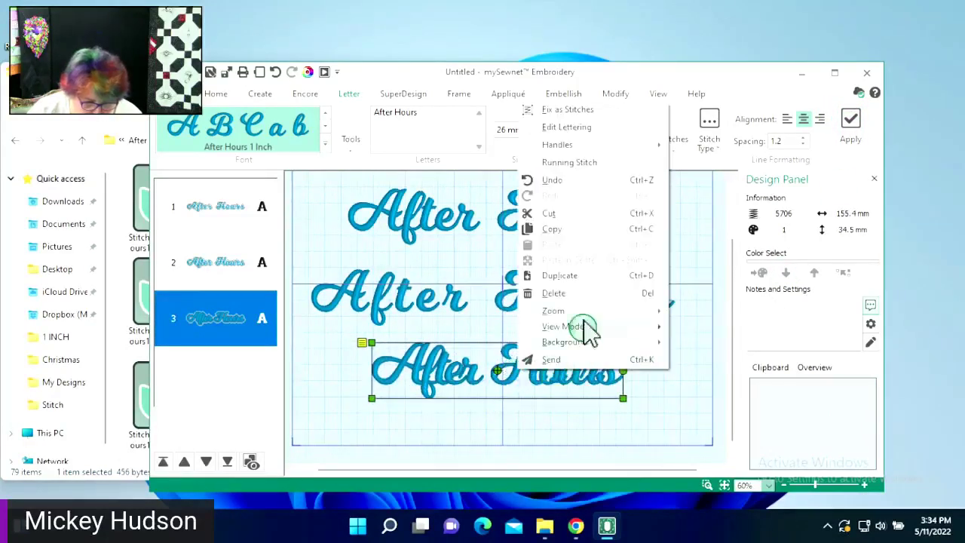
pyautogui.click(581, 294)
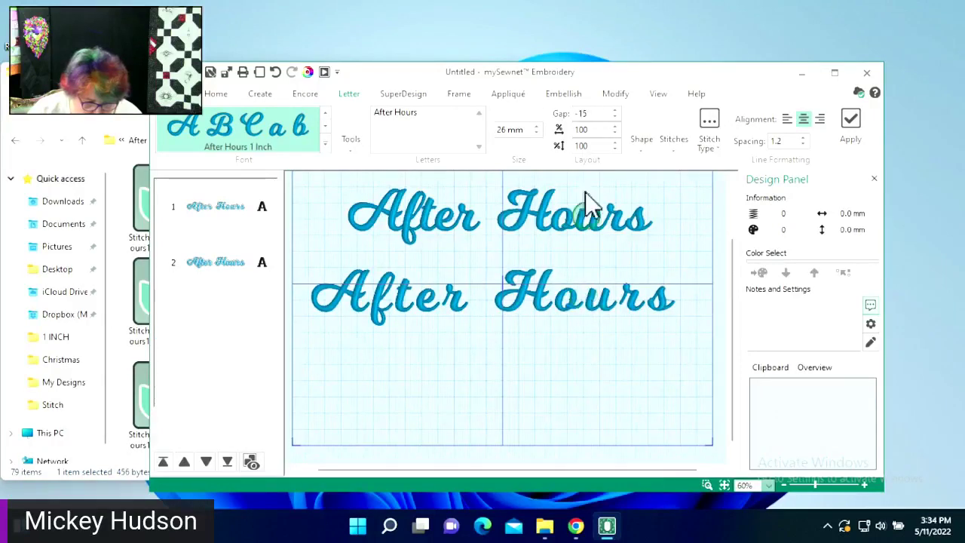
# - Create a third After Hours lettering with a gap of 0 and a width of 102 percent, and place it beneath the other two lines
pyautogui.click(592, 113)
pyautogui.click(559, 111)
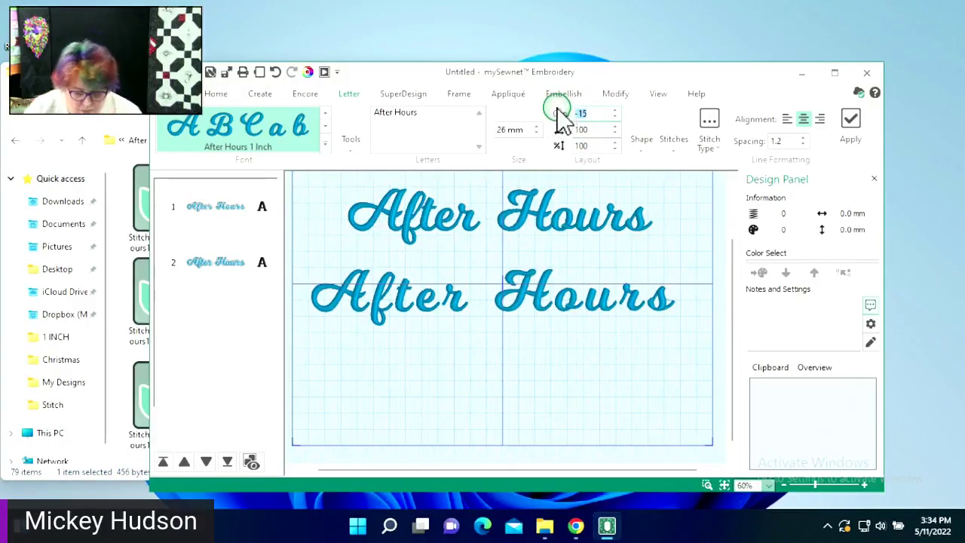
pyautogui.write('0')
pyautogui.click(598, 127)
pyautogui.click(615, 111)
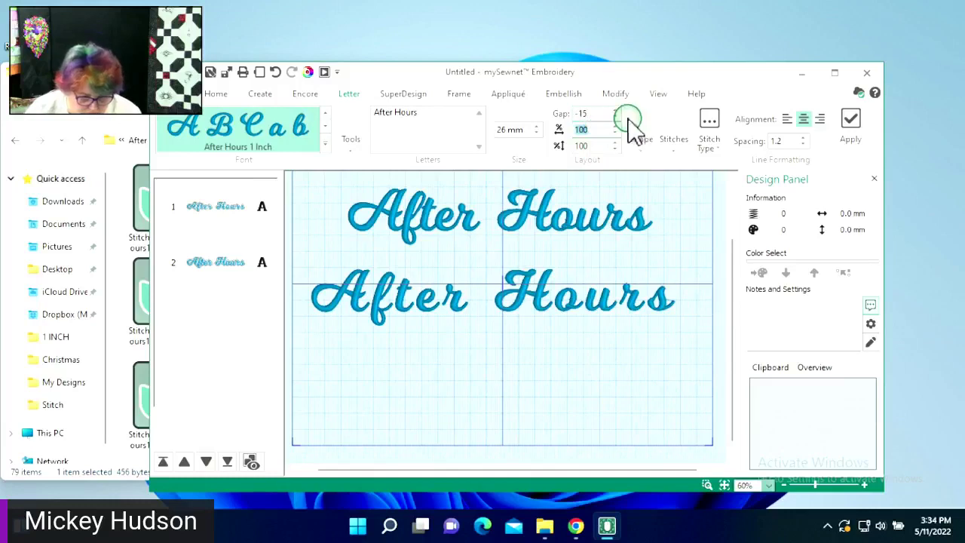
pyautogui.click(615, 110)
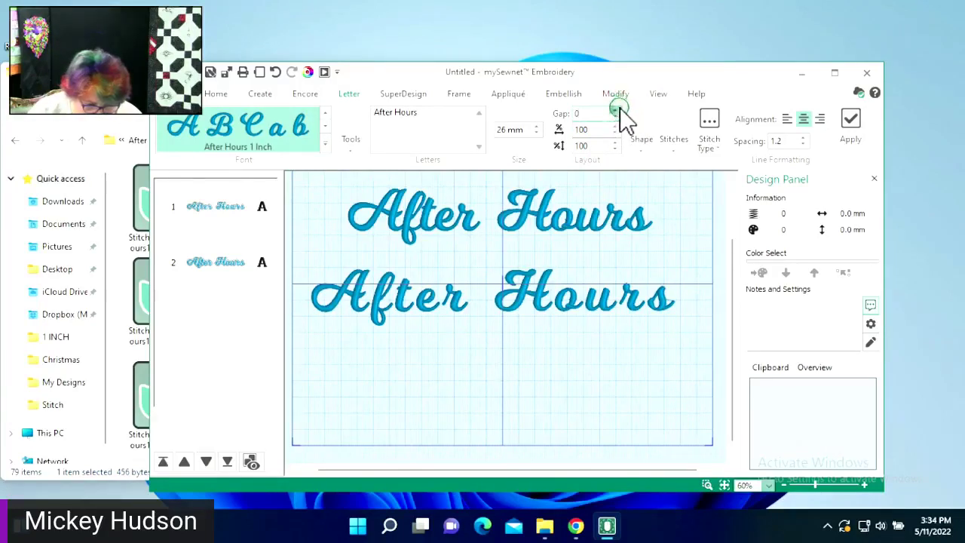
pyautogui.click(614, 121)
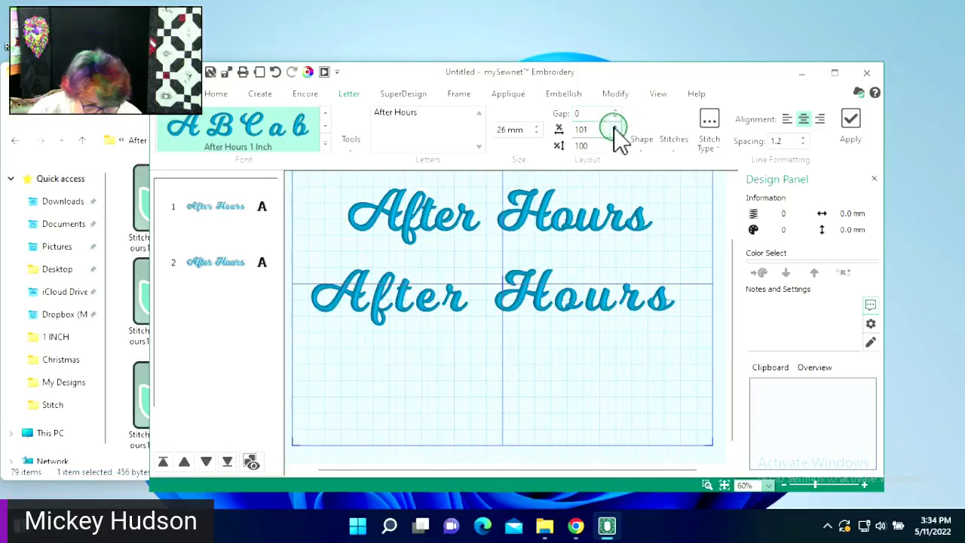
pyautogui.click(615, 125)
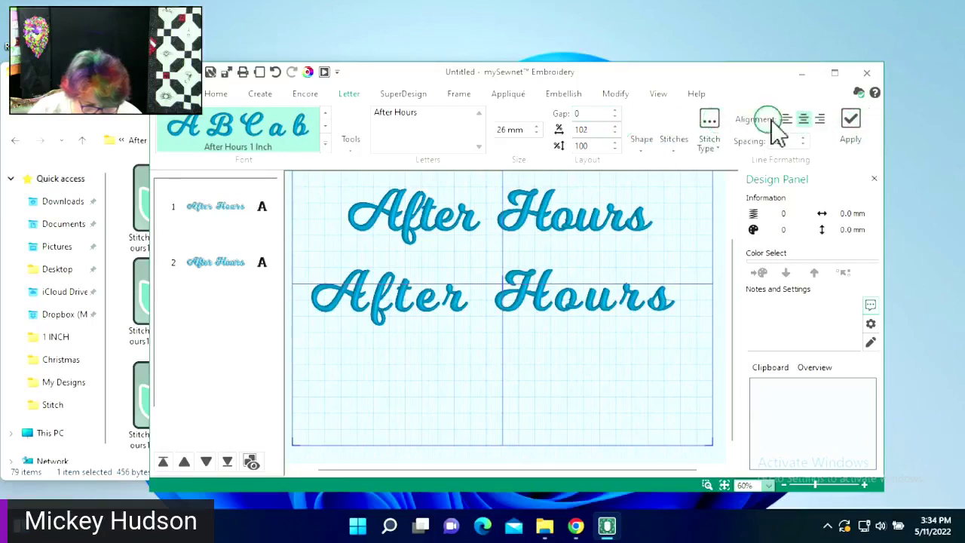
pyautogui.click(852, 120)
pyautogui.moveTo(603, 307); pyautogui.dragTo(610, 364)
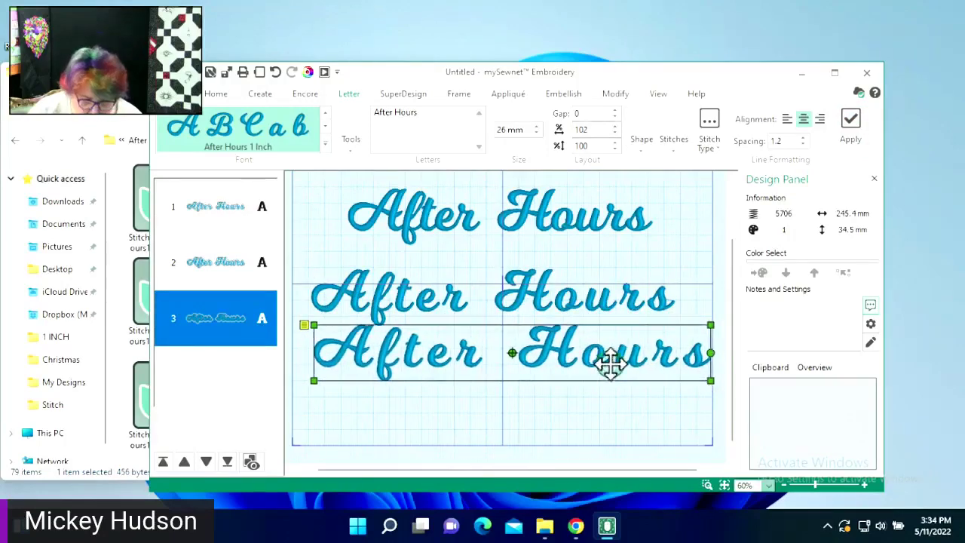
# - View the imported After Hours 1 Inch font in the Font Manager's font editor and close it without changes
pyautogui.click(357, 137)
pyautogui.click(362, 202)
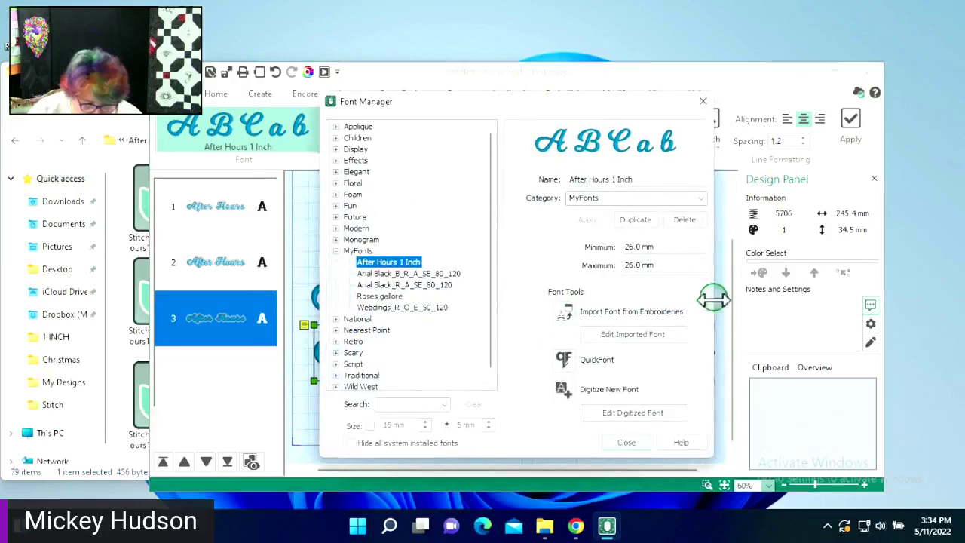
pyautogui.click(640, 339)
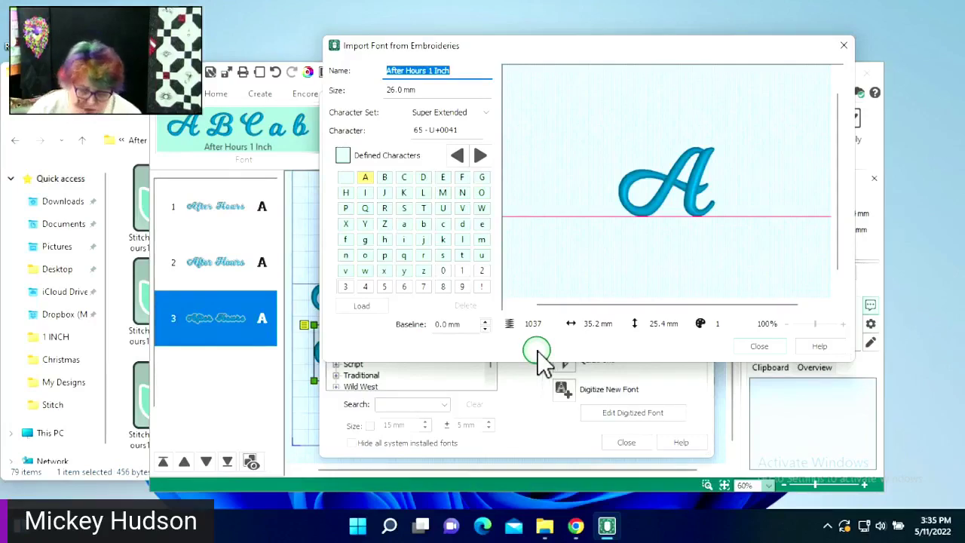
pyautogui.click(745, 346)
pyautogui.click(626, 442)
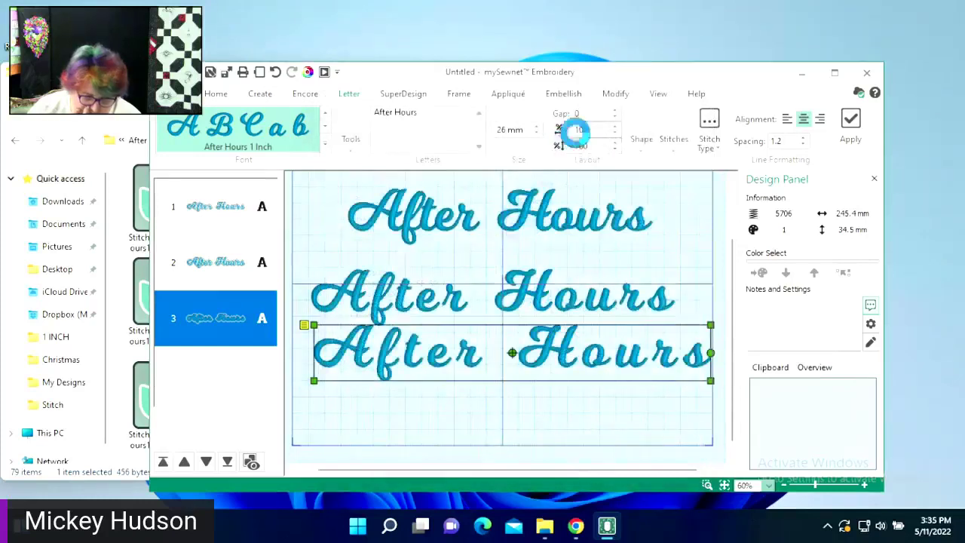
# - Delete the uppermost After Hours lettering from the design
pyautogui.click(565, 115)
pyautogui.click(559, 118)
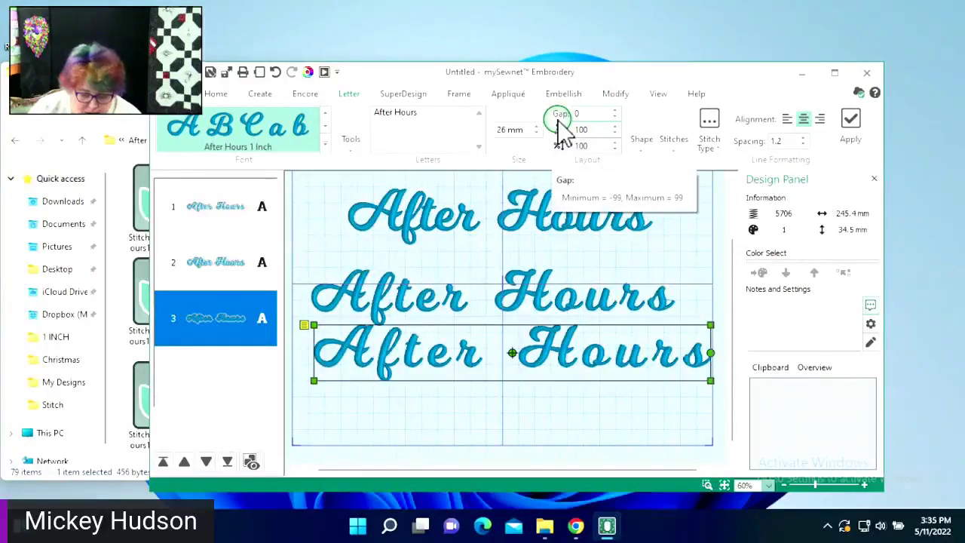
pyautogui.click(488, 260)
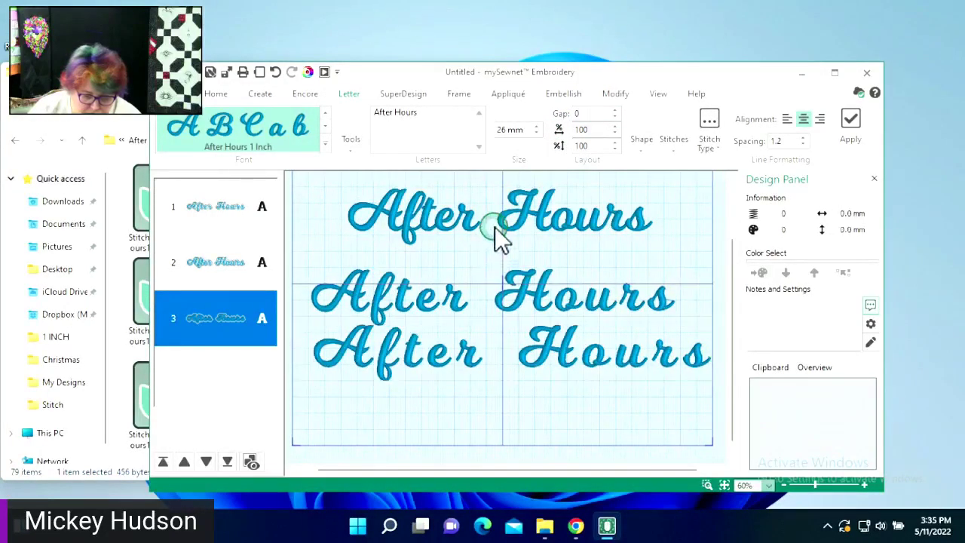
pyautogui.click(496, 226)
pyautogui.click(516, 308)
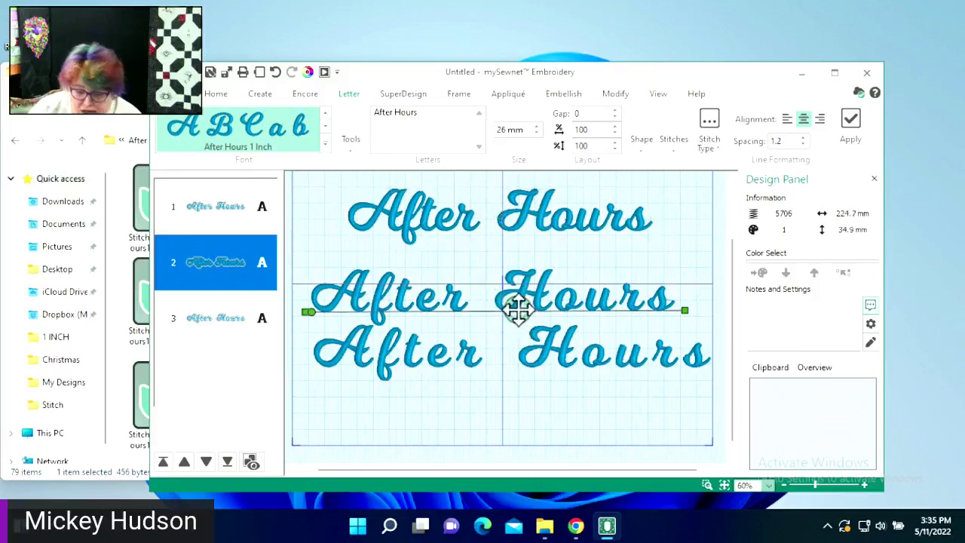
pyautogui.click(515, 217)
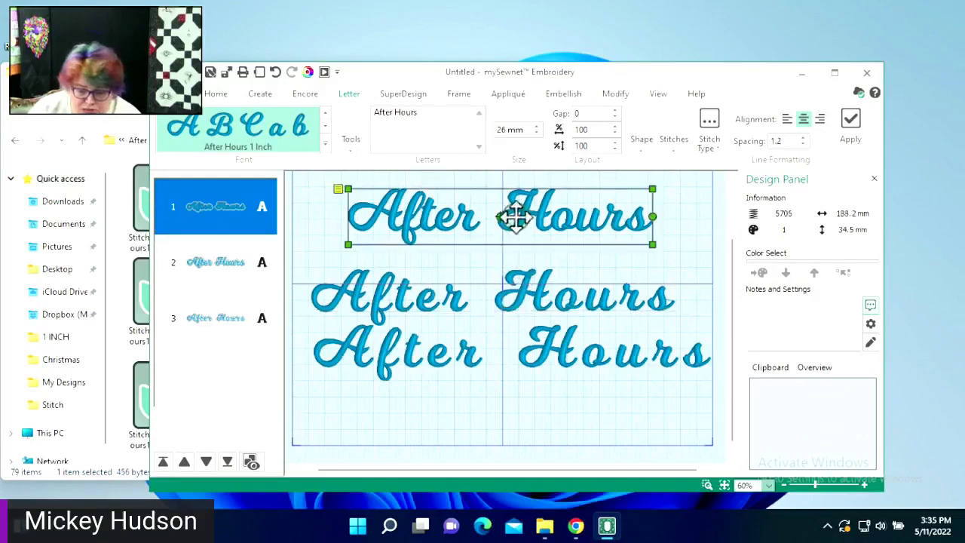
pyautogui.click(395, 259)
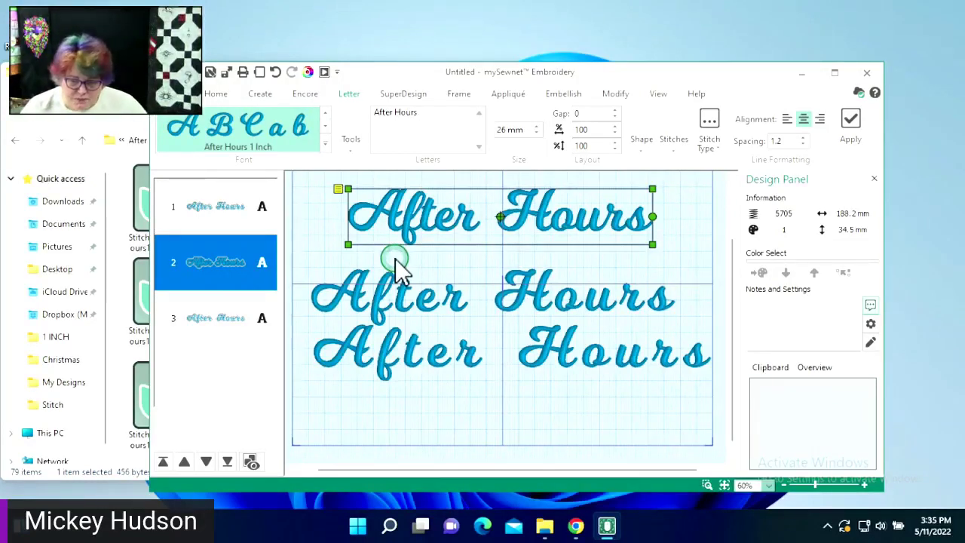
pyautogui.rightClick(464, 214)
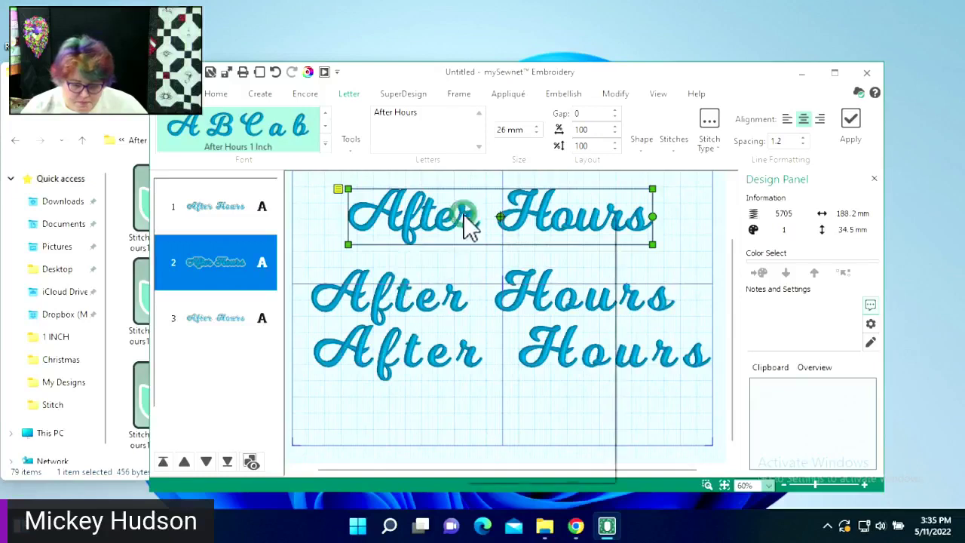
pyautogui.click(502, 407)
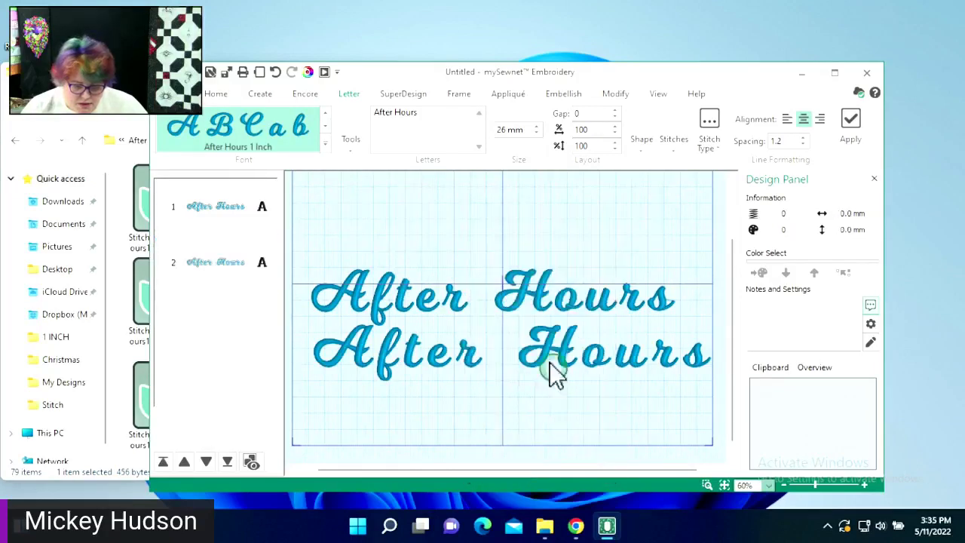
# - Delete the upper of the two remaining After Hours letterings and move the last one to the centre of the hoop
pyautogui.click(521, 317)
pyautogui.rightClick(521, 318)
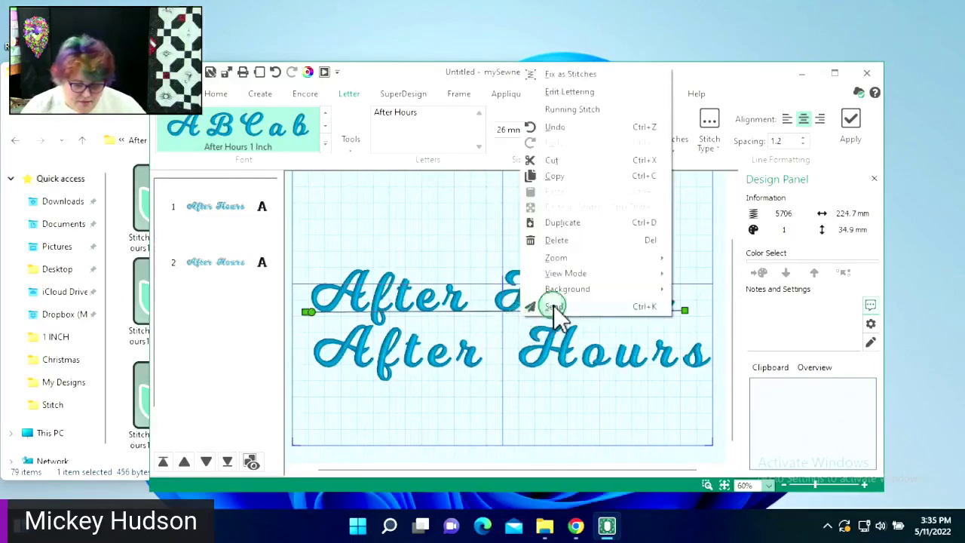
pyautogui.click(574, 240)
pyautogui.click(495, 351)
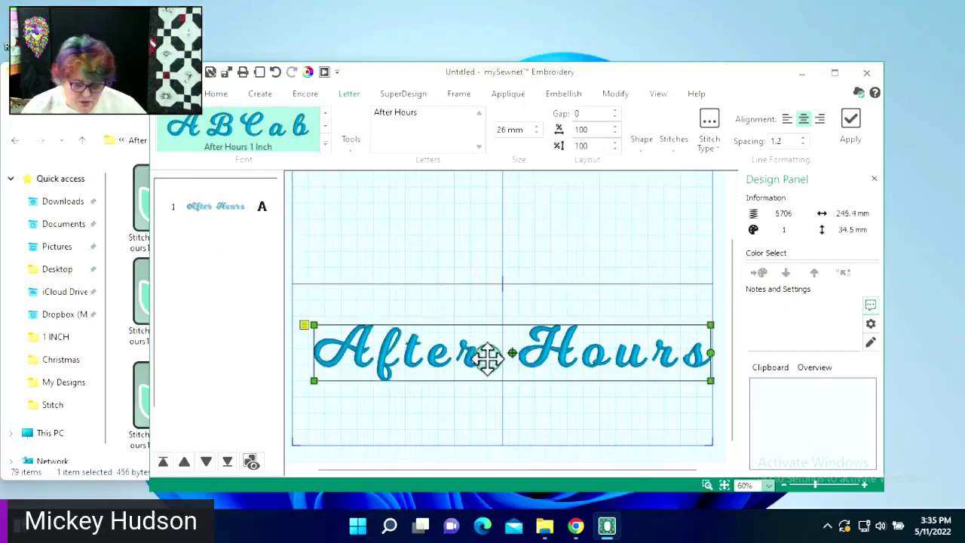
pyautogui.moveTo(488, 358); pyautogui.dragTo(481, 289)
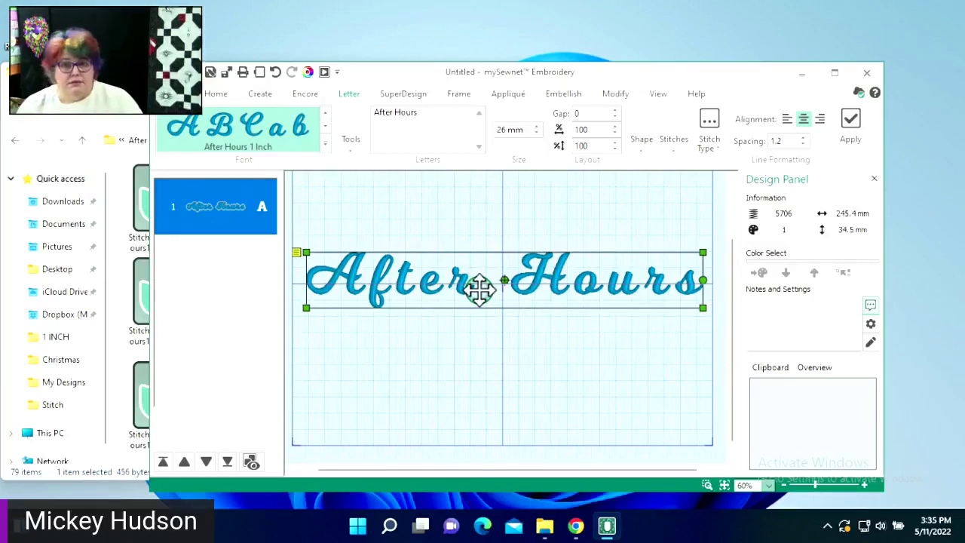
pyautogui.click(327, 145)
pyautogui.click(257, 400)
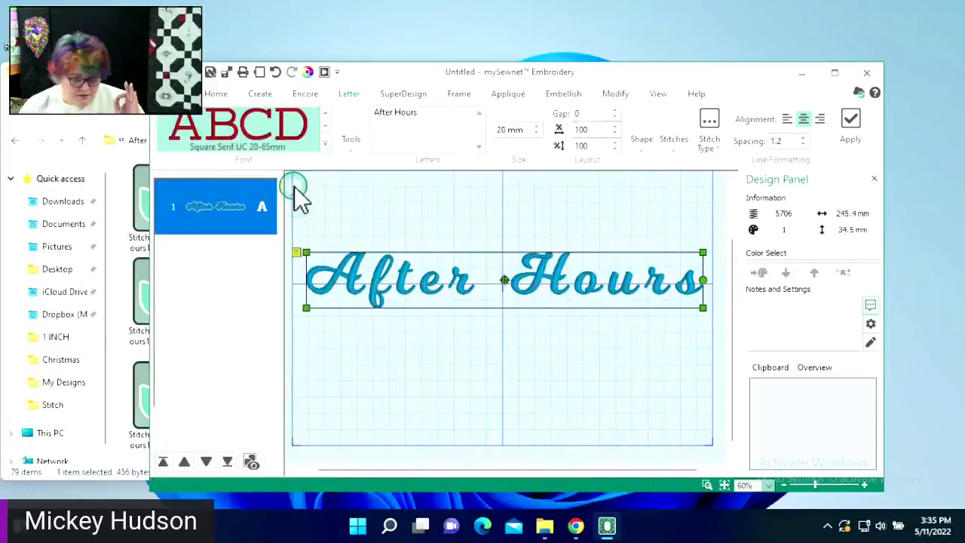
pyautogui.click(325, 146)
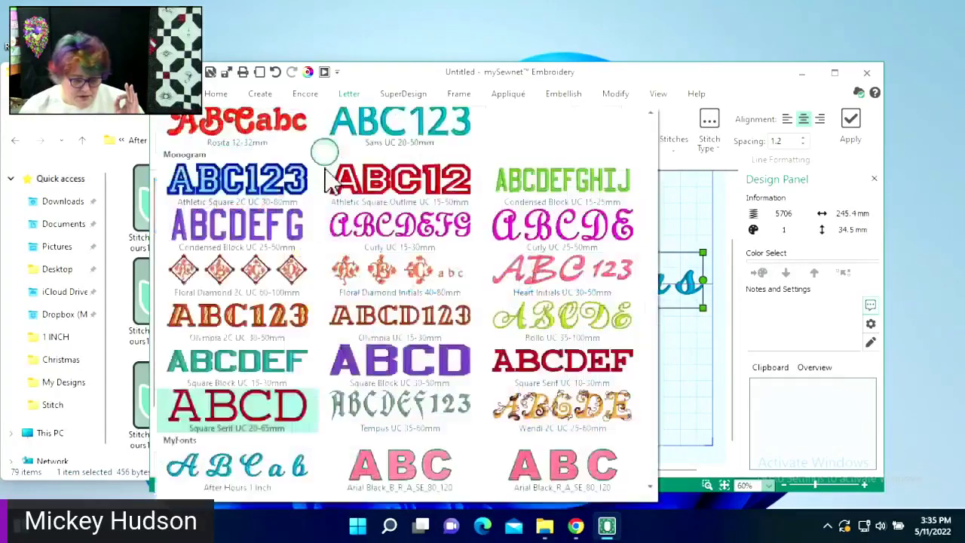
pyautogui.click(241, 468)
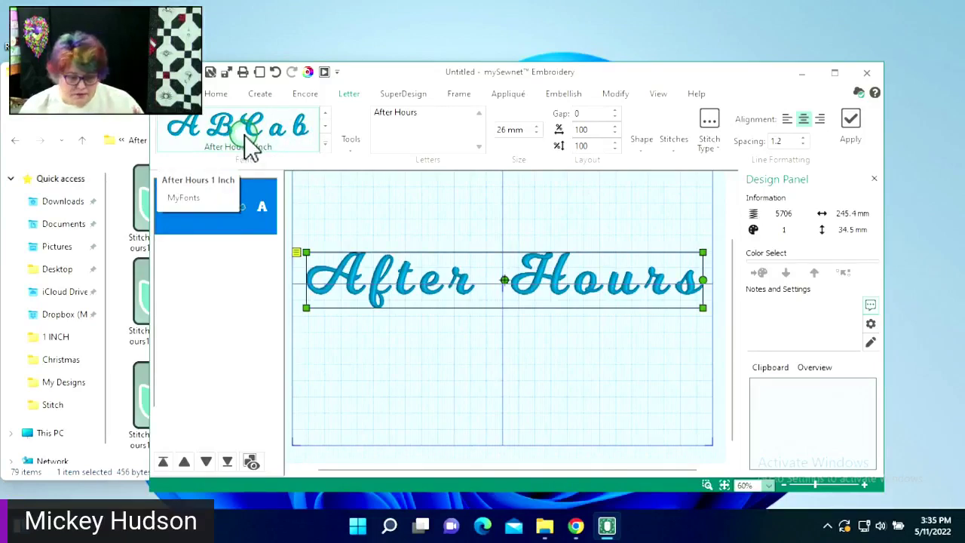
# - Look through the After Hours letter files of the 1 INCH folder in File Explorer, and return to mySewnet Embroidery
pyautogui.click(137, 242)
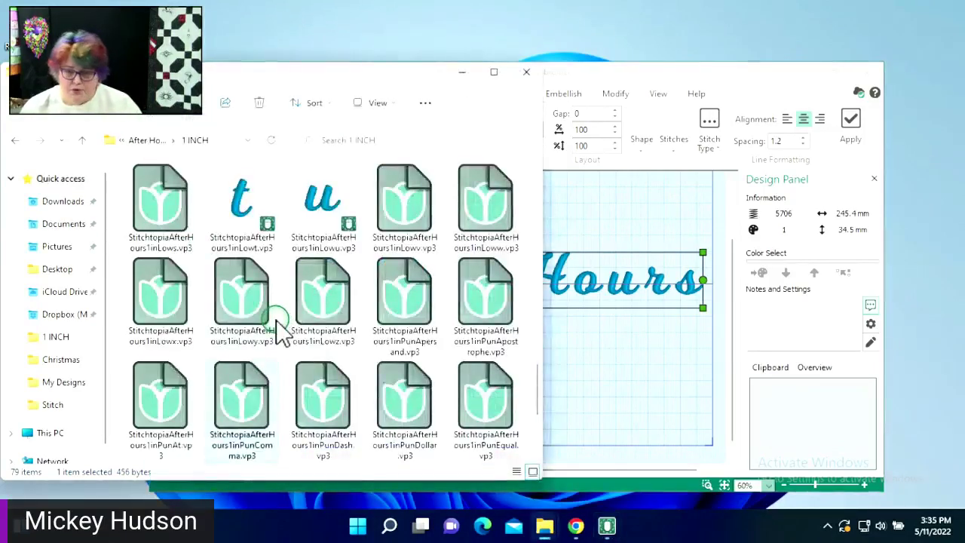
pyautogui.scroll(10, 285, 339)
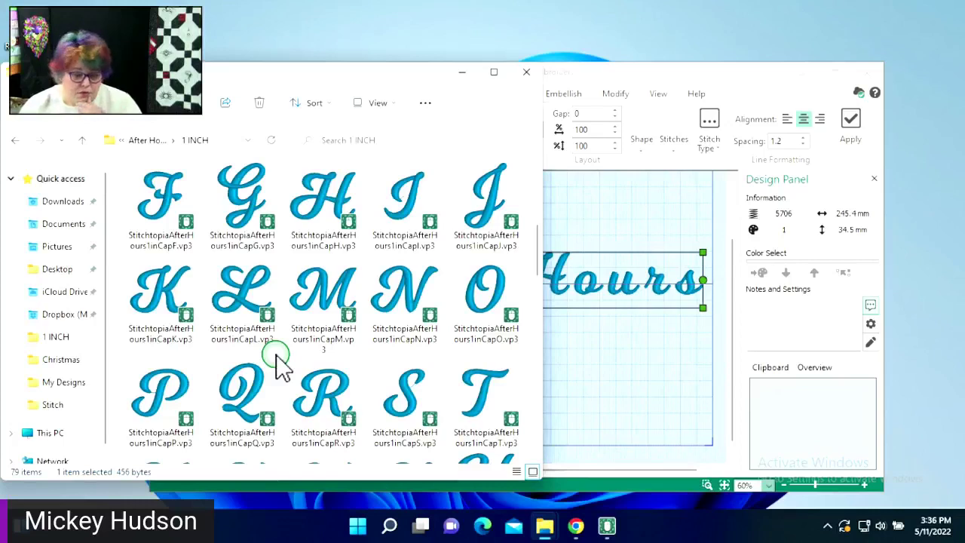
pyautogui.click(645, 75)
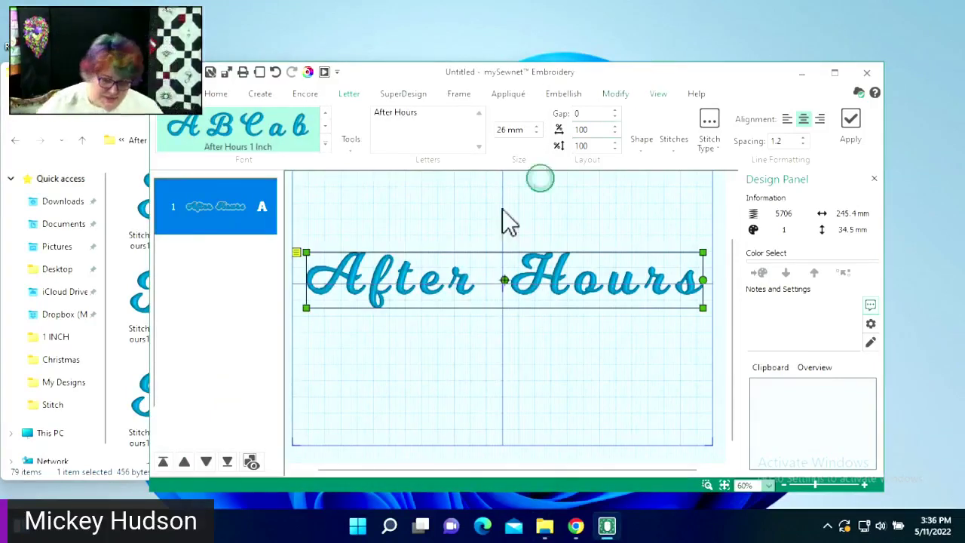
# - Open the imported After Hours 1 Inch font for editing from the Font Manager and examine its punctuation and accented character pages
pyautogui.click(351, 137)
pyautogui.click(361, 187)
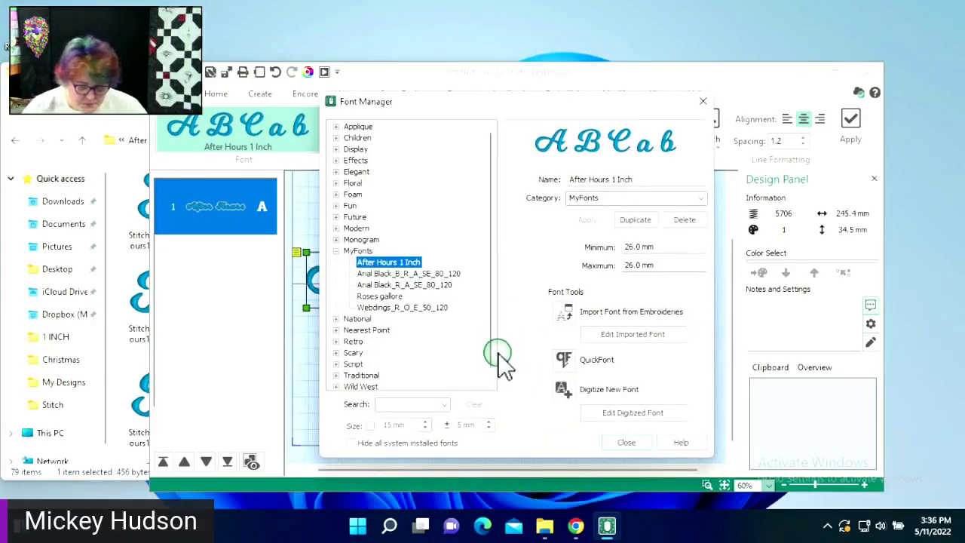
pyautogui.click(622, 335)
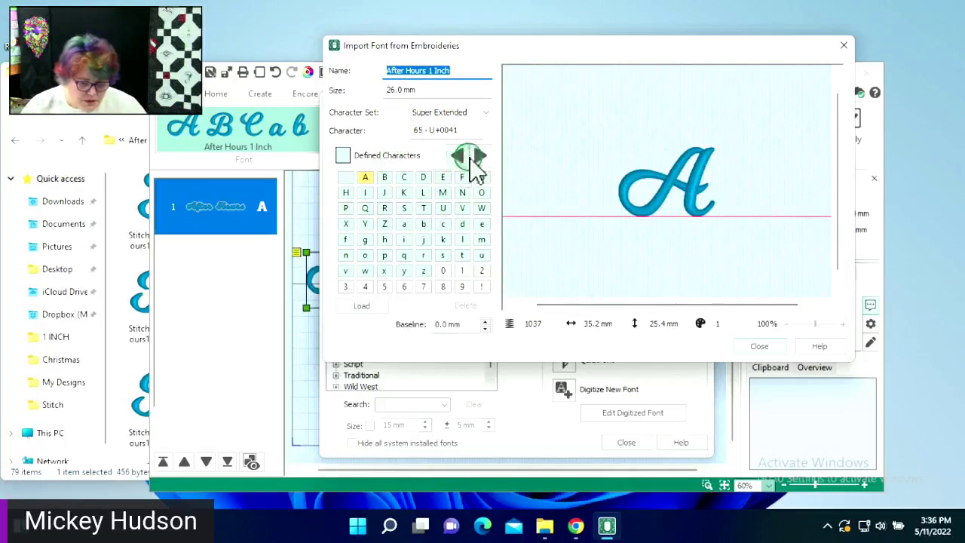
pyautogui.click(481, 156)
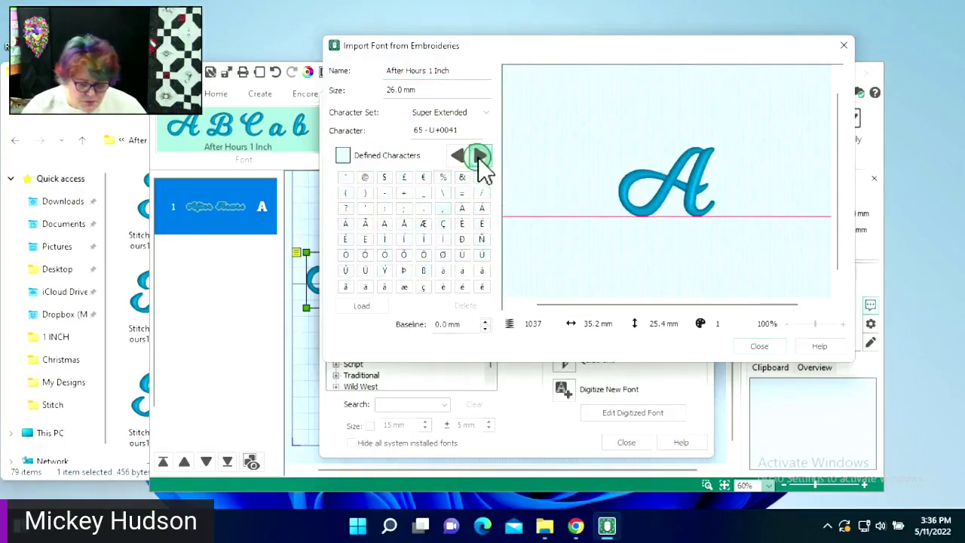
pyautogui.click(480, 156)
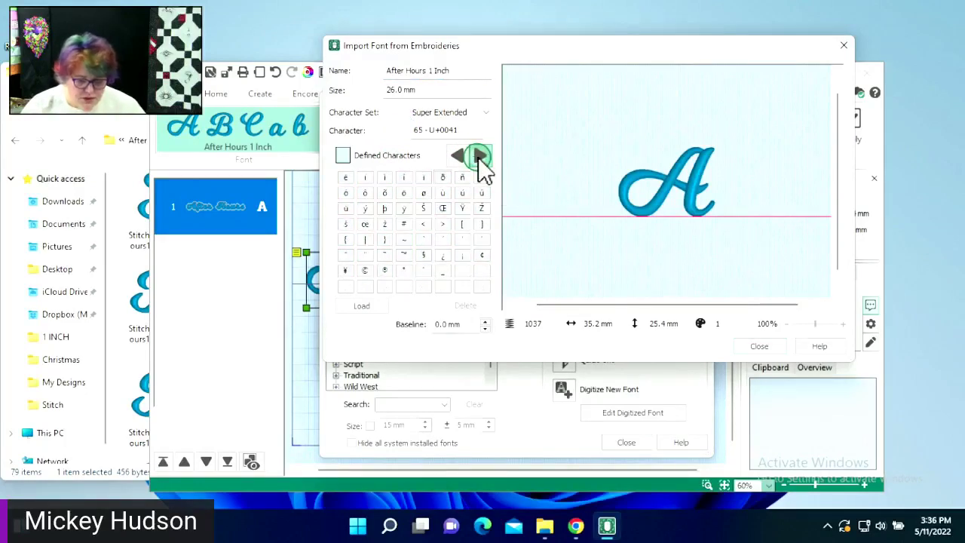
pyautogui.click(458, 156)
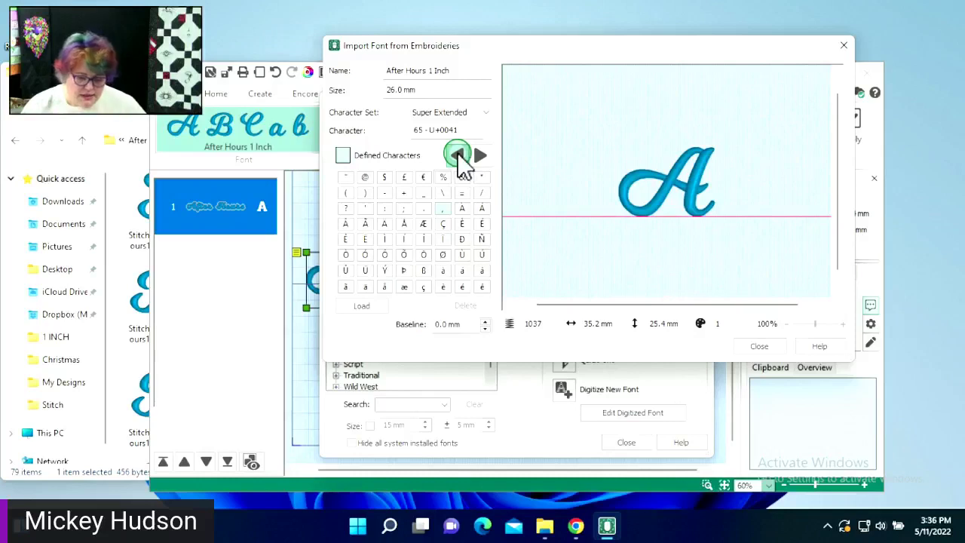
# - Add the digits 0, 1 and 2 to the After Hours 1 Inch font from their embroidery files in the 1 INCH folder in File Explorer
pyautogui.click(458, 156)
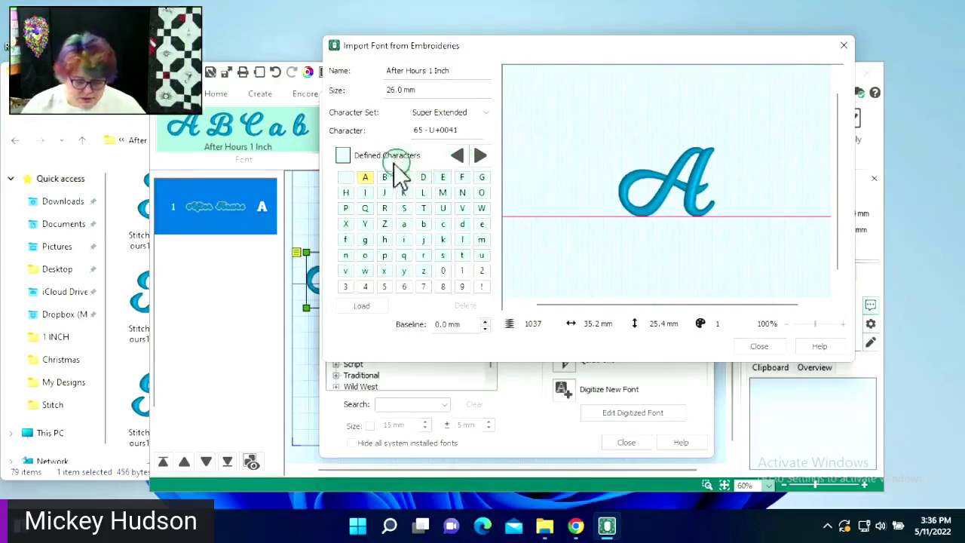
pyautogui.click(520, 159)
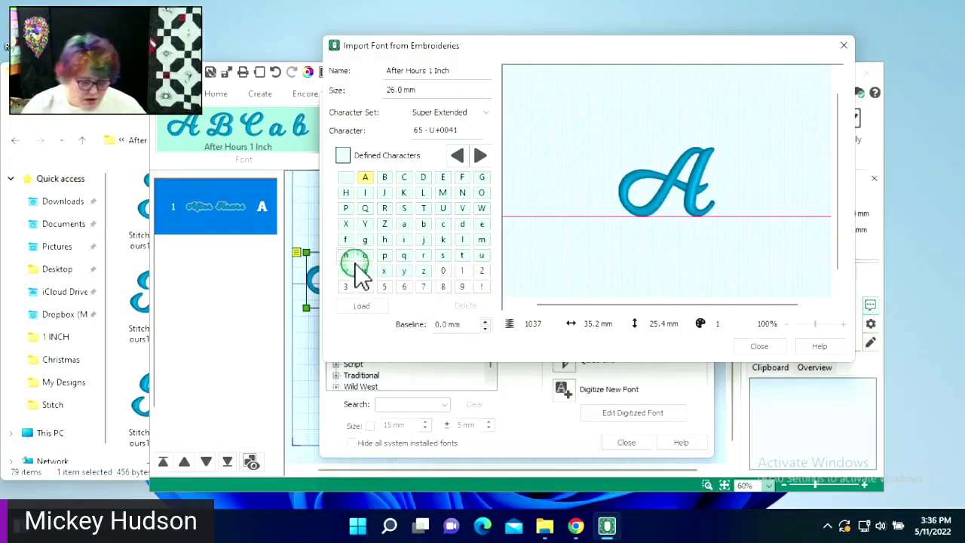
pyautogui.click(141, 286)
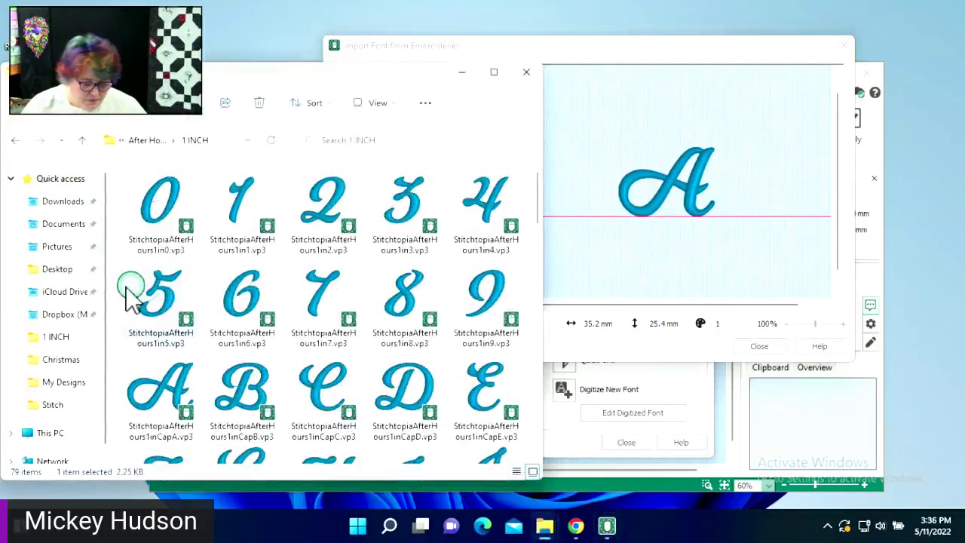
pyautogui.click(728, 42)
pyautogui.click(262, 210)
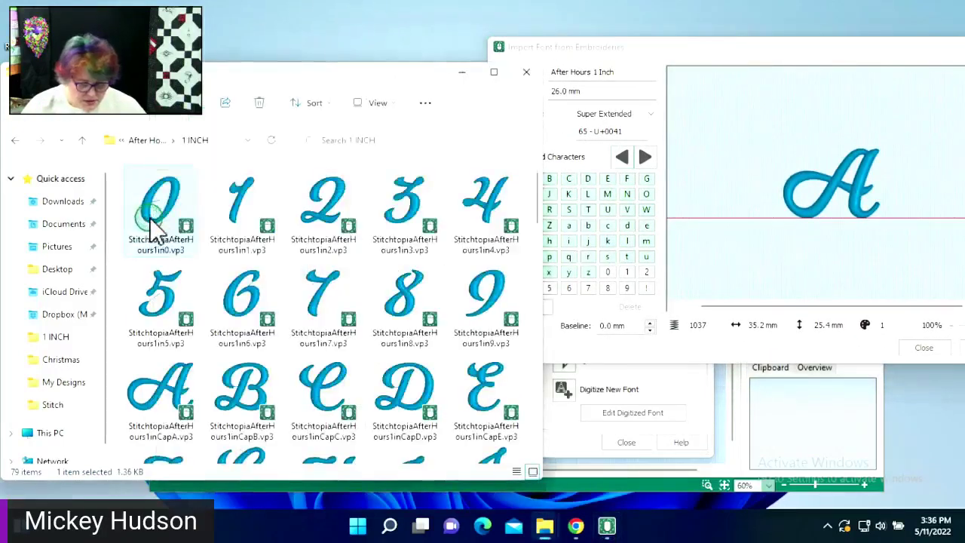
pyautogui.moveTo(161, 218); pyautogui.dragTo(606, 278)
pyautogui.moveTo(240, 197); pyautogui.dragTo(628, 276)
pyautogui.moveTo(341, 205); pyautogui.dragTo(646, 273)
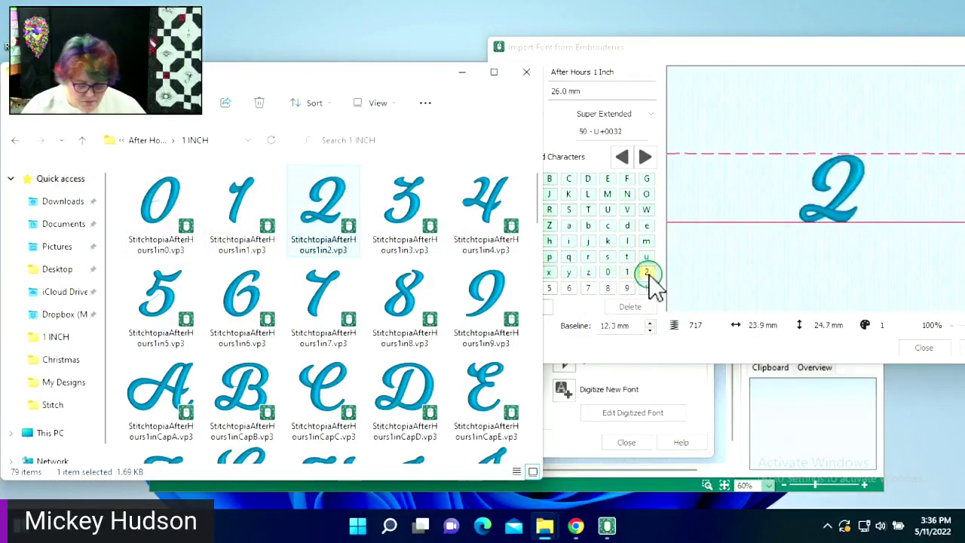
# - Look through the character sets offered for the After Hours 1 Inch font, keeping Super Extended
pyautogui.click(930, 350)
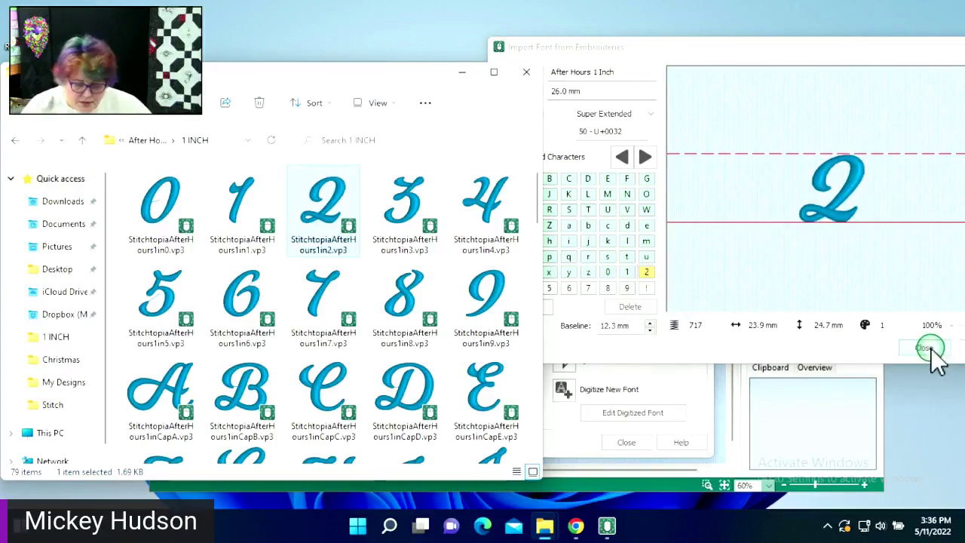
pyautogui.click(606, 114)
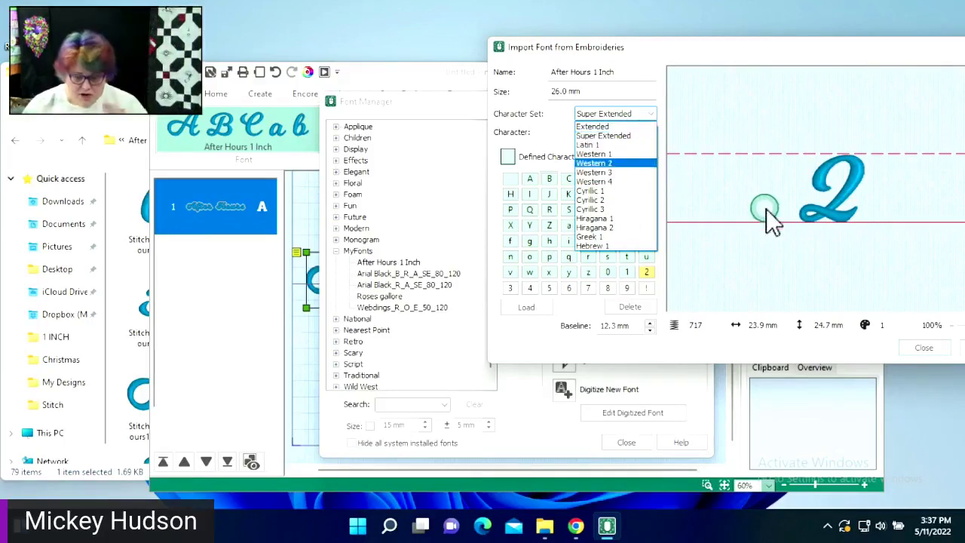
pyautogui.click(822, 61)
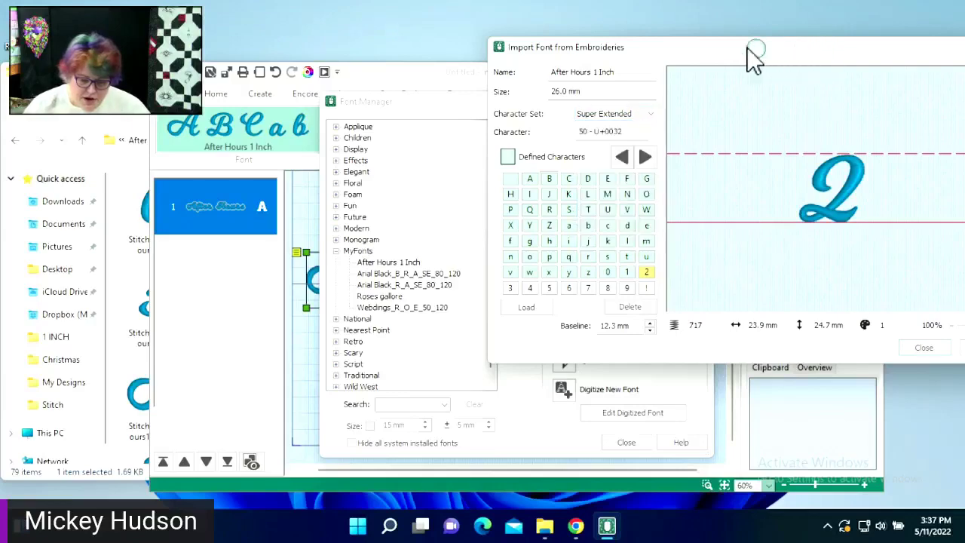
# - Close the imported font editor and the Font Manager to return to the After Hours lettering
pyautogui.moveTo(784, 53); pyautogui.dragTo(745, 59)
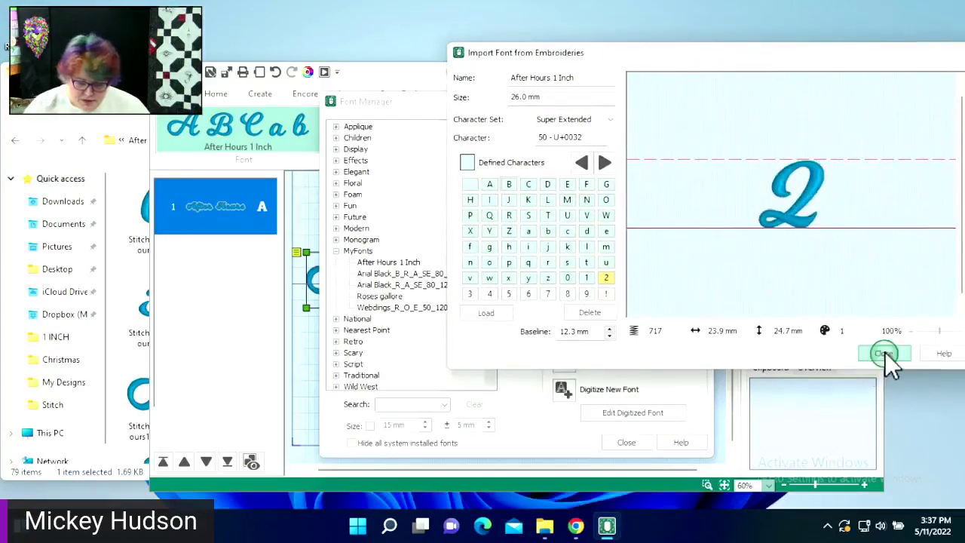
pyautogui.click(883, 353)
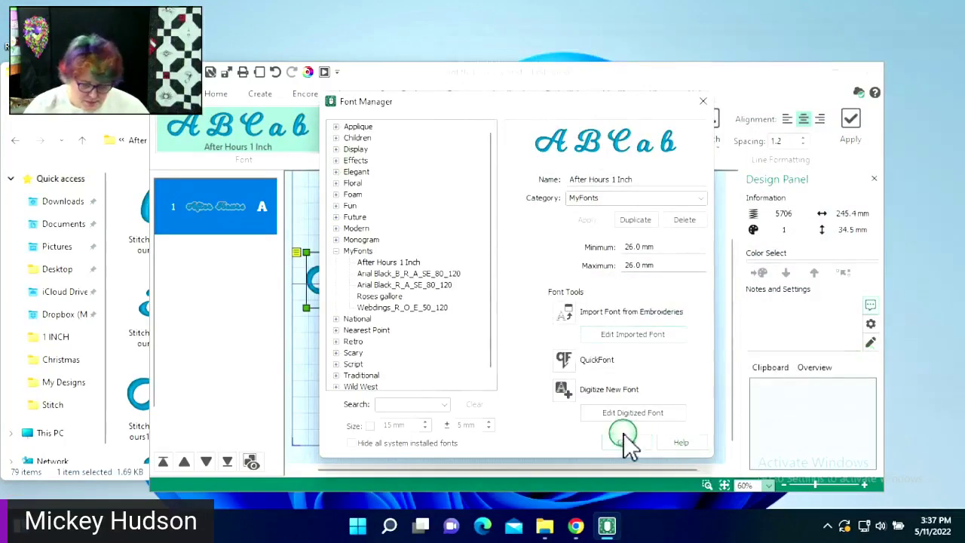
pyautogui.click(623, 440)
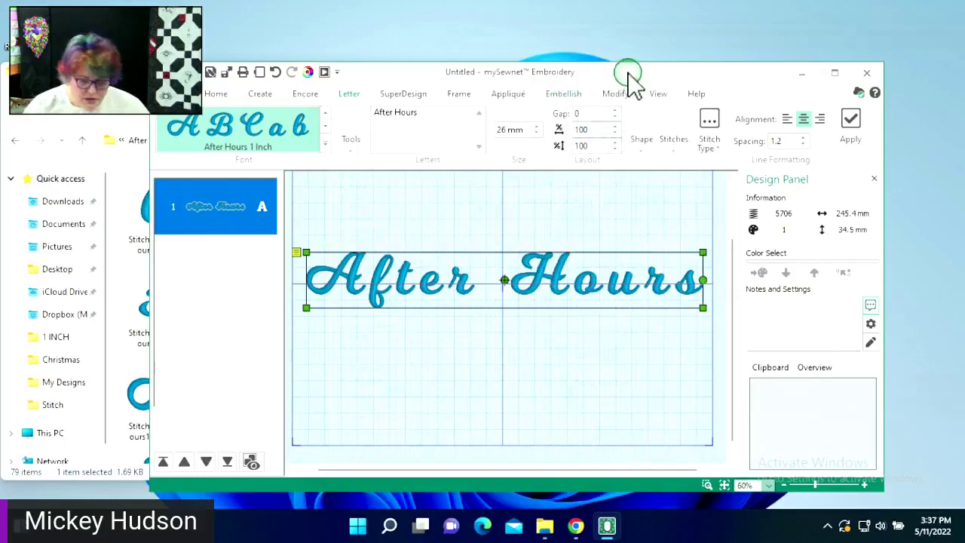
# - Reposition the mySewnet Embroidery window, check the software's version information and dismiss it
pyautogui.moveTo(630, 75); pyautogui.dragTo(618, 32)
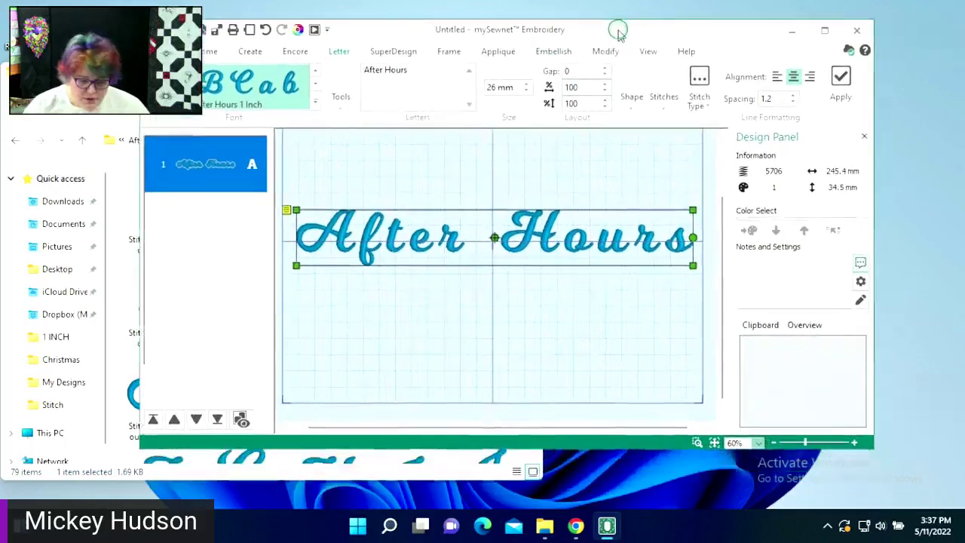
pyautogui.click(686, 52)
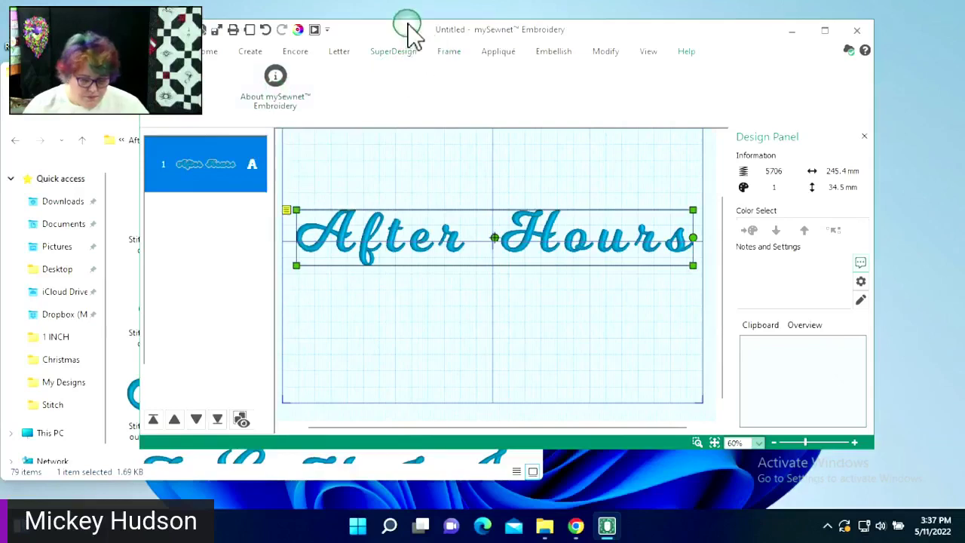
pyautogui.moveTo(407, 32); pyautogui.dragTo(560, 77)
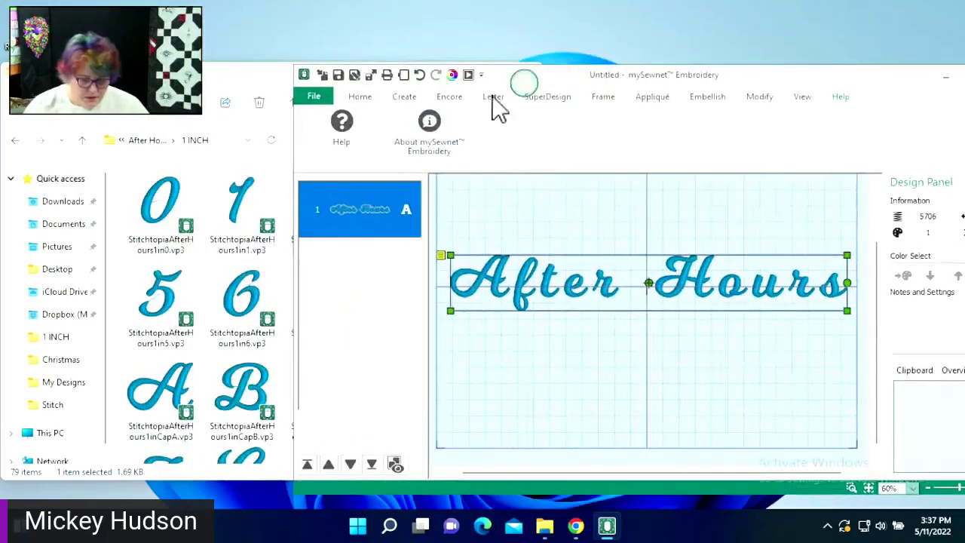
pyautogui.click(431, 132)
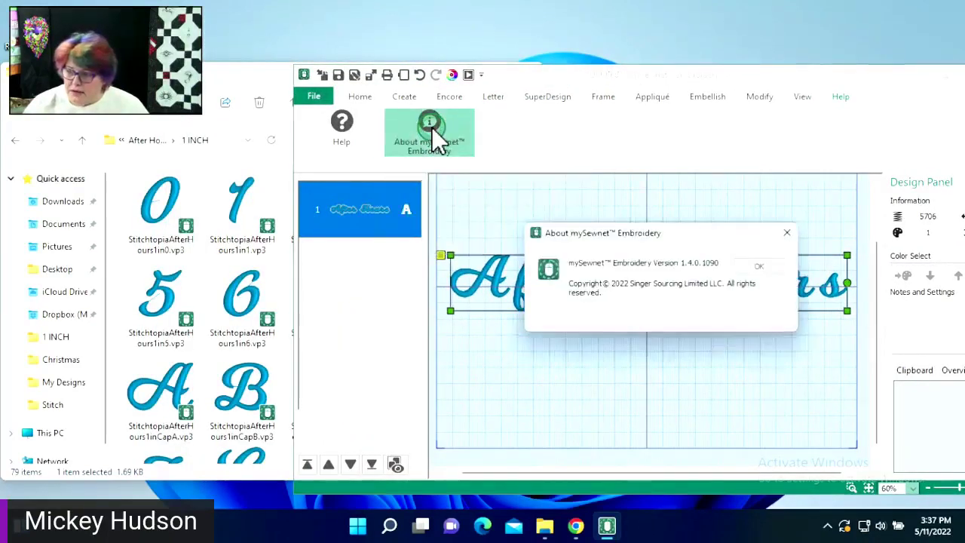
pyautogui.click(758, 269)
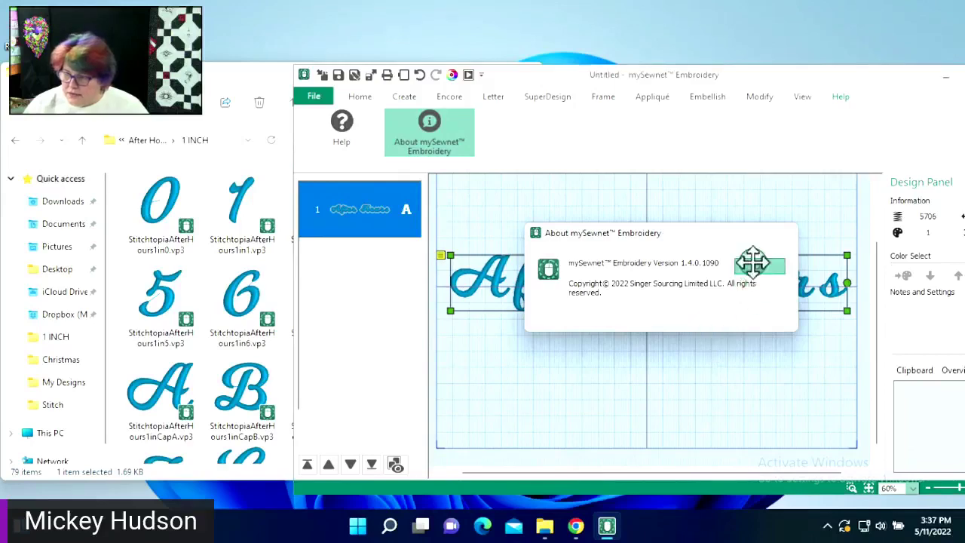
# - Open the mySewnet Embroidery online help in the browser and search it for "importing fonts"
pyautogui.click(335, 134)
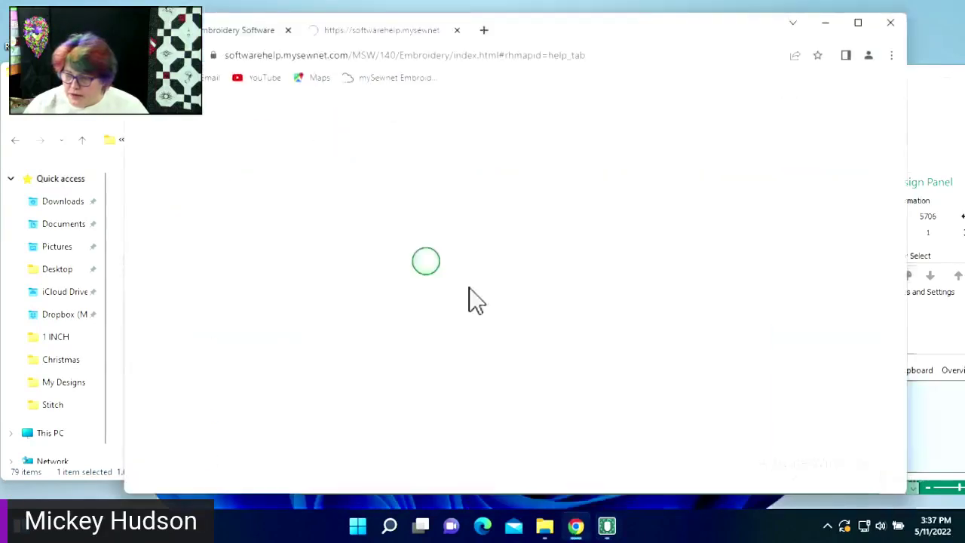
pyautogui.moveTo(619, 34); pyautogui.dragTo(722, 35)
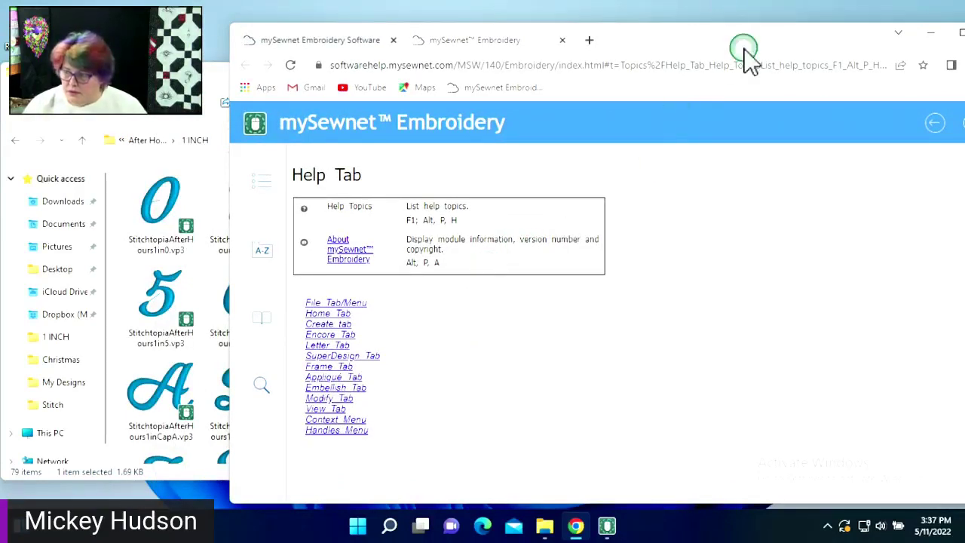
pyautogui.moveTo(746, 47); pyautogui.dragTo(699, 51)
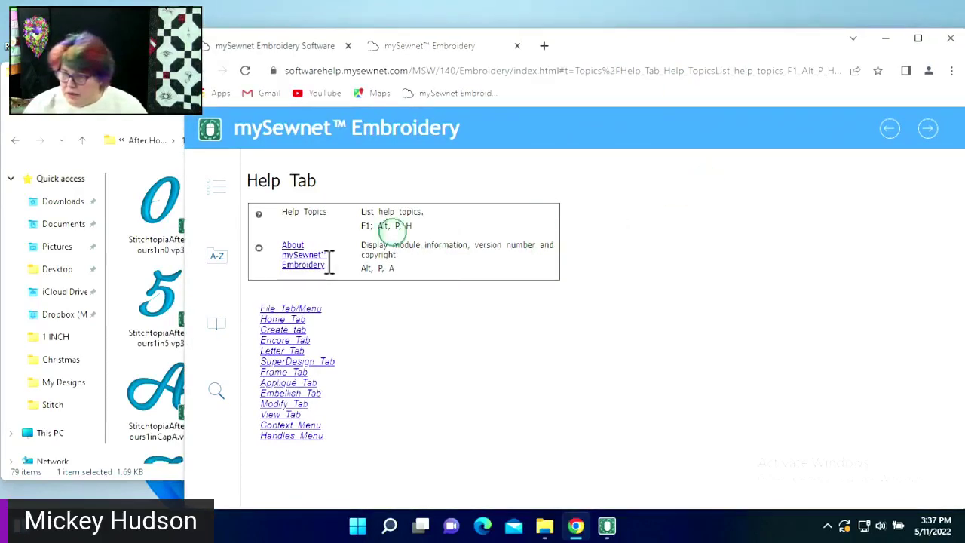
pyautogui.click(212, 398)
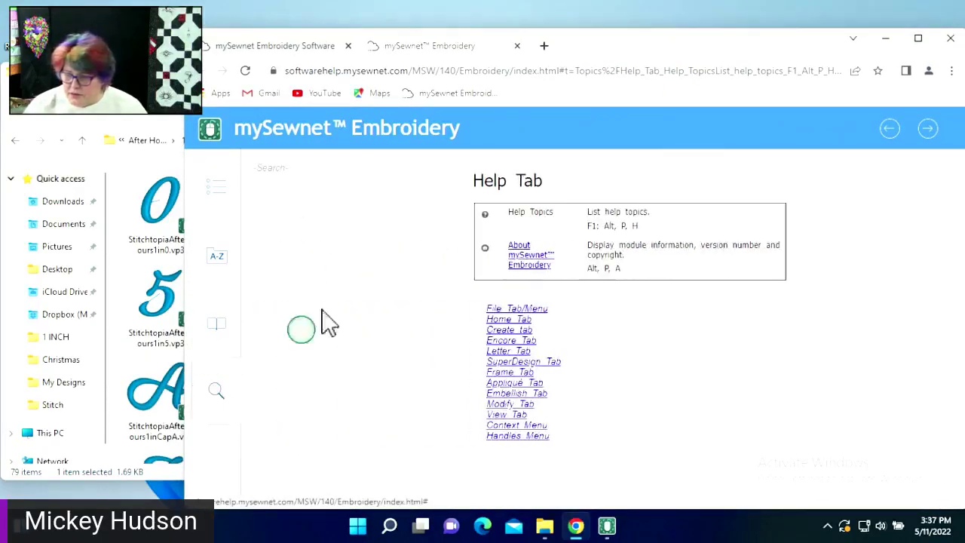
pyautogui.click(299, 168)
pyautogui.write('importing')
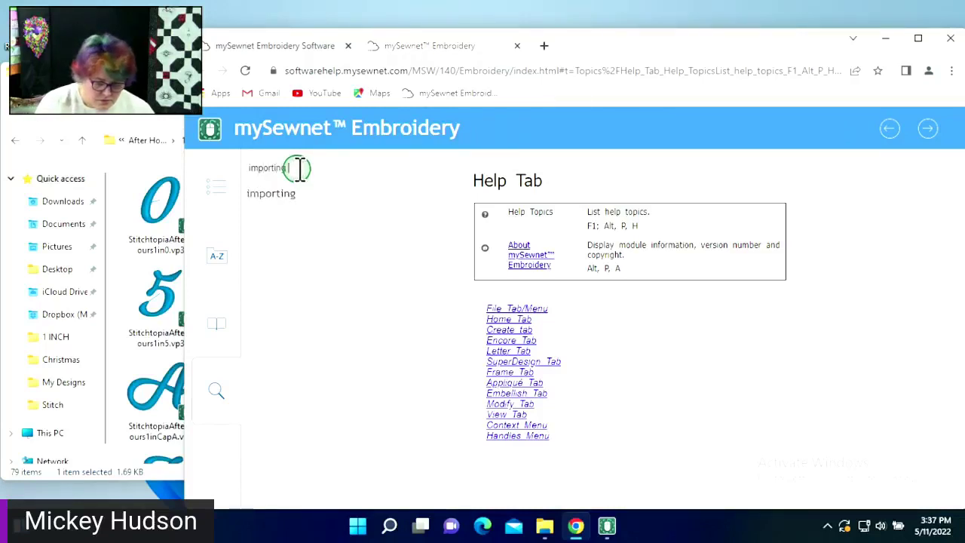
pyautogui.write(' fonts')
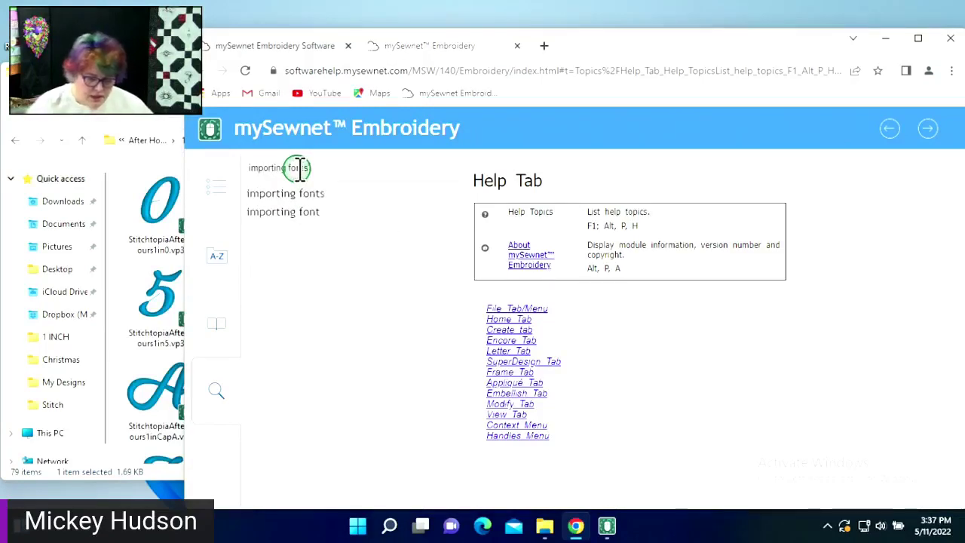
pyautogui.click(286, 194)
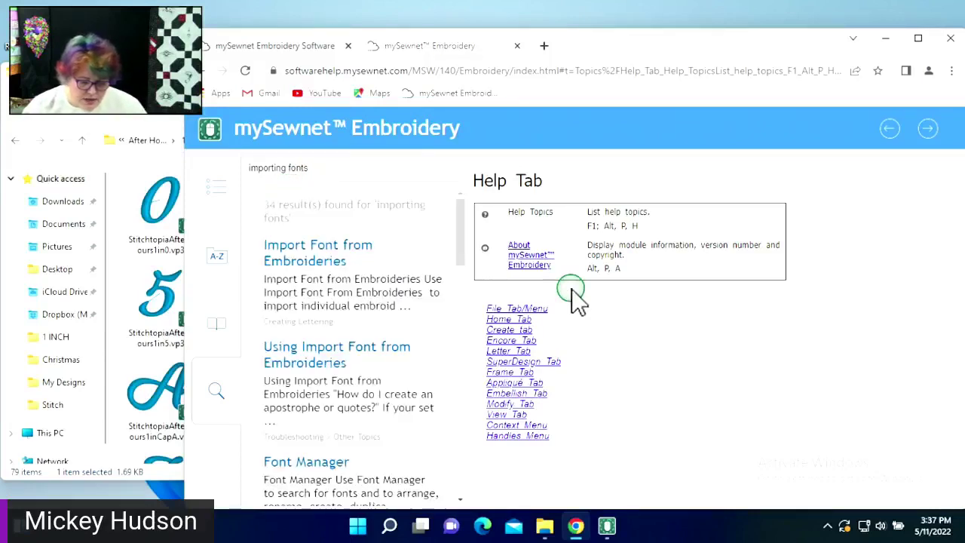
# - Open the Import Font from Embroideries help topic and read through its character set, baseline and other option descriptions
pyautogui.click(320, 262)
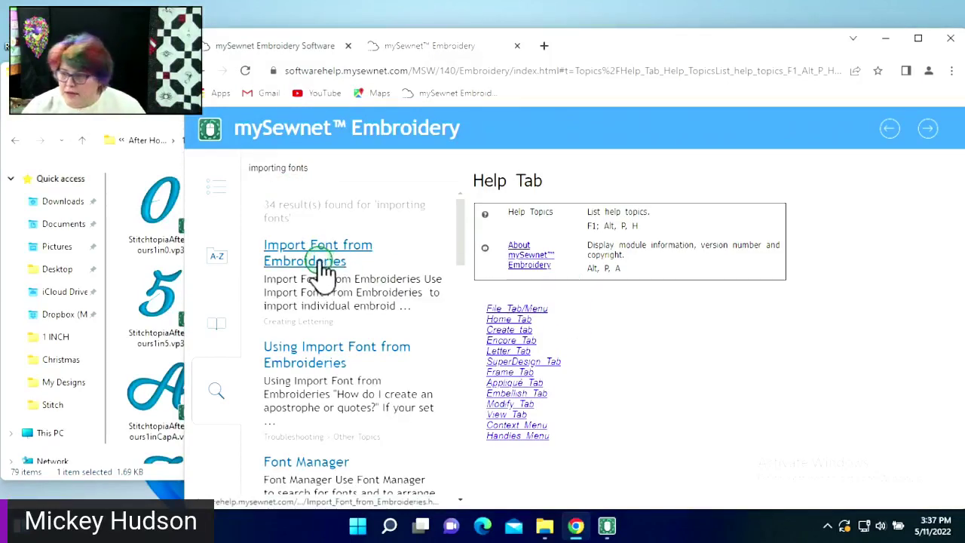
pyautogui.click(685, 294)
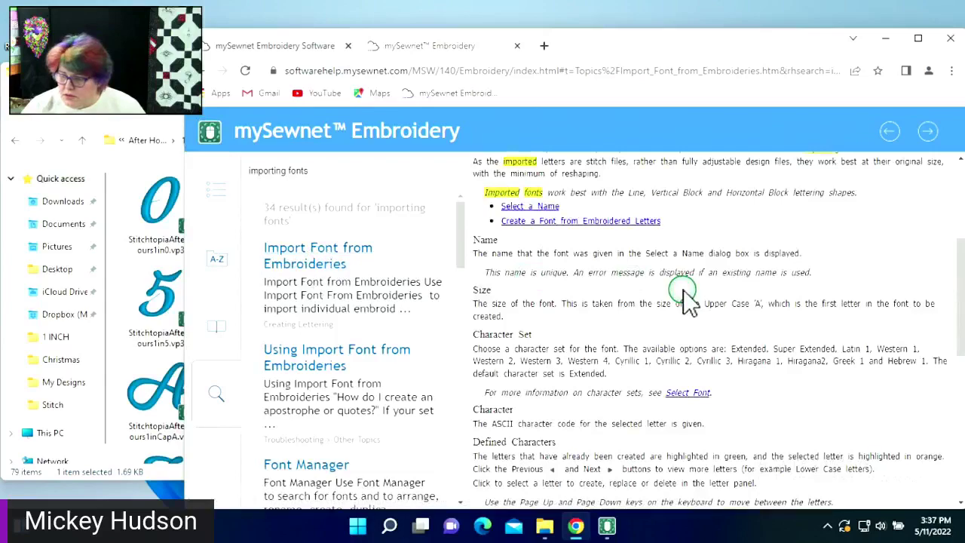
pyautogui.scroll(-2, 687, 298)
pyautogui.scroll(-4, 686, 298)
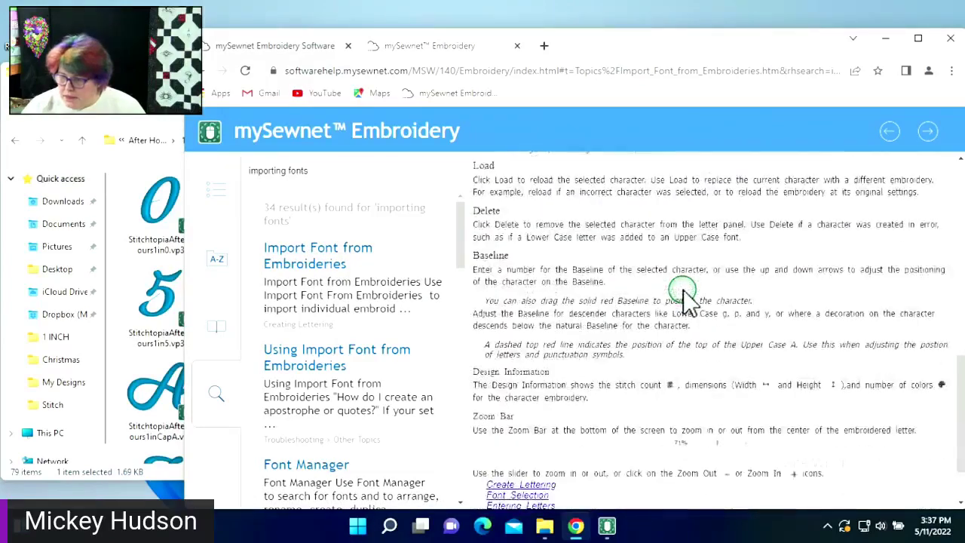
pyautogui.scroll(5, 685, 297)
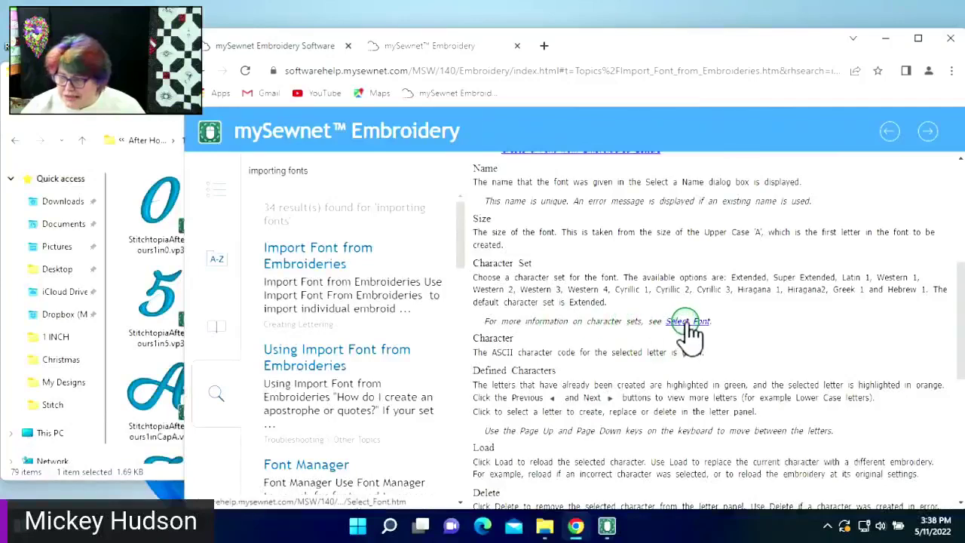
# - Follow the Select Font link for more on character sets and examine the characters listed for each set, from Extended to Cyrillic 1
pyautogui.click(689, 322)
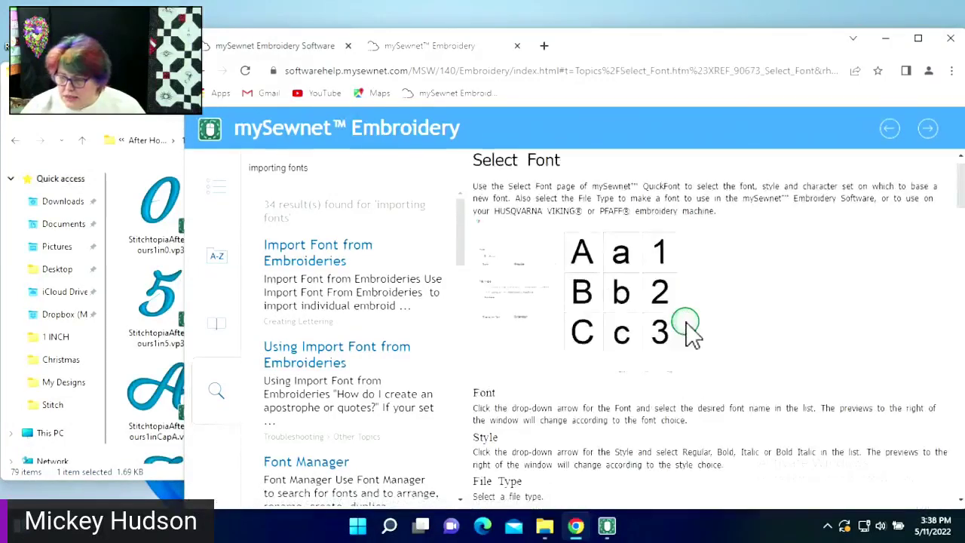
pyautogui.scroll(-8, 689, 328)
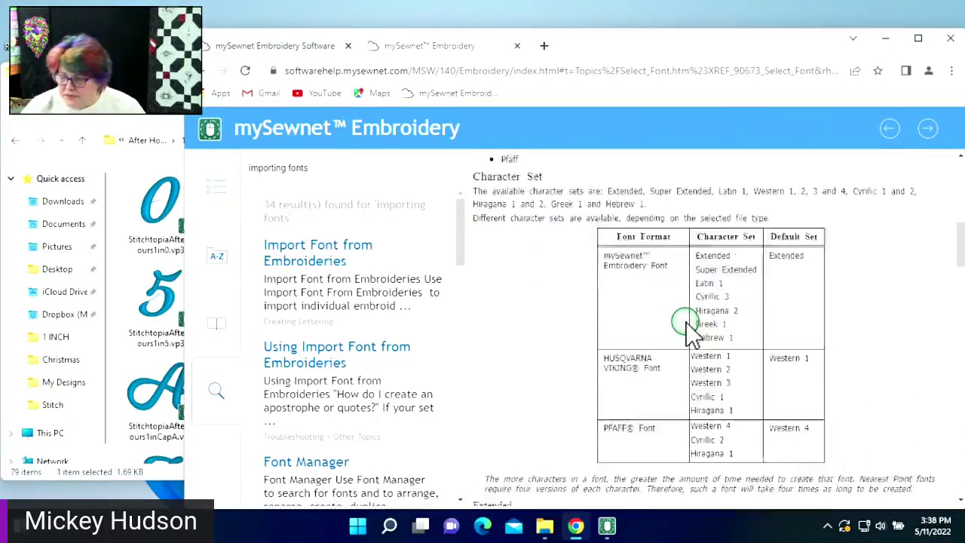
pyautogui.scroll(-2, 689, 332)
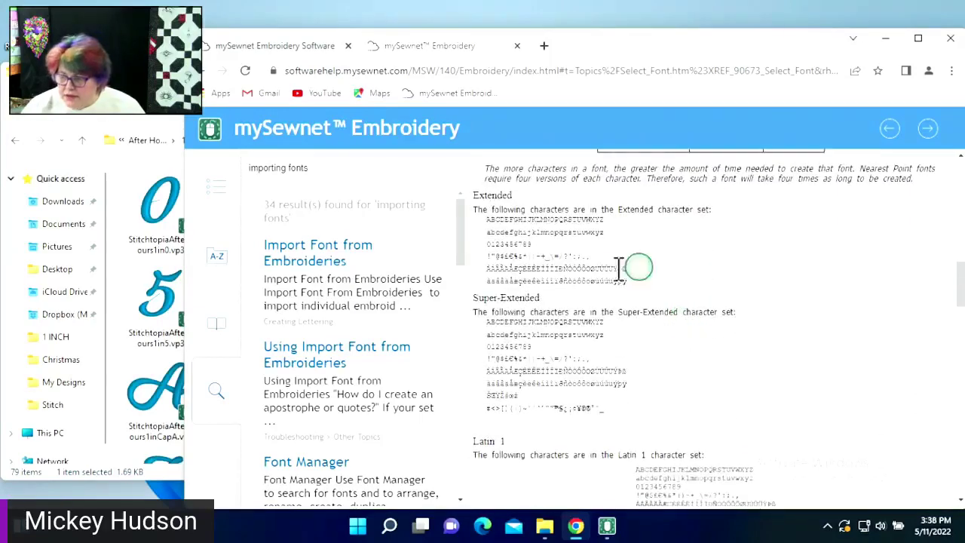
pyautogui.scroll(-2, 828, 366)
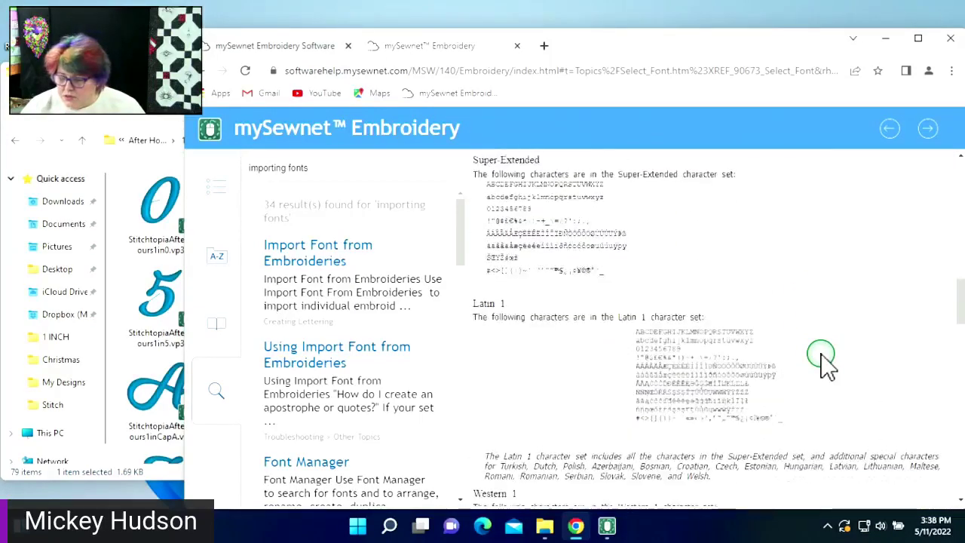
pyautogui.scroll(-1, 827, 366)
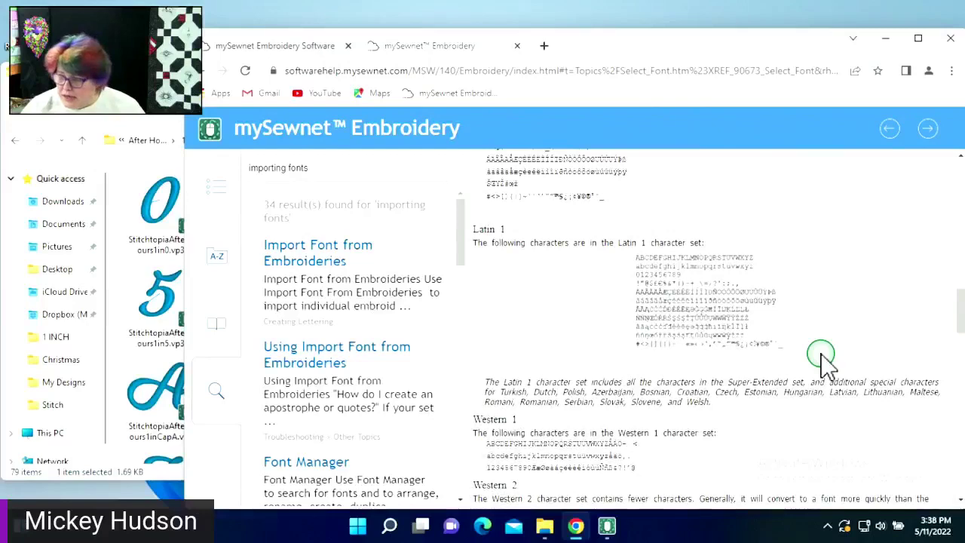
pyautogui.scroll(-4, 827, 366)
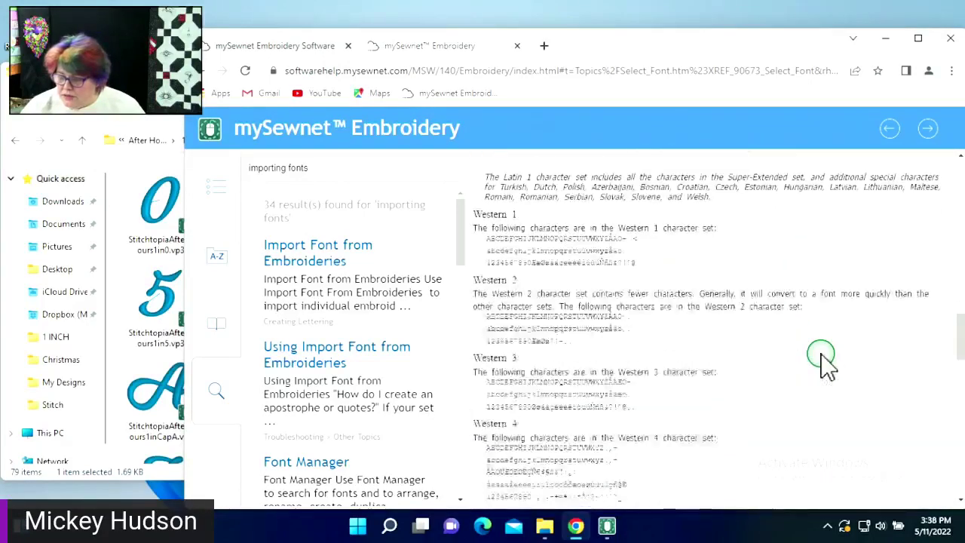
pyautogui.scroll(-1, 827, 366)
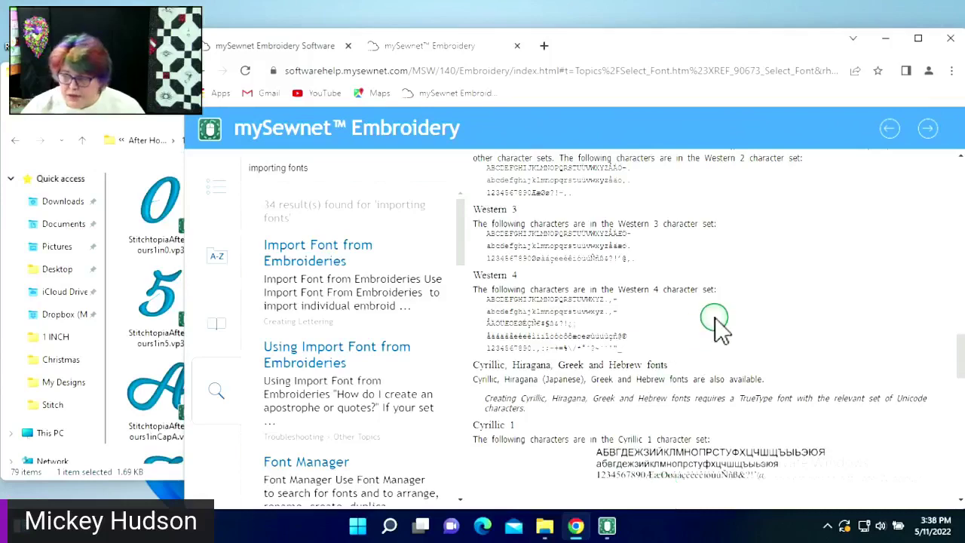
pyautogui.scroll(8, 716, 320)
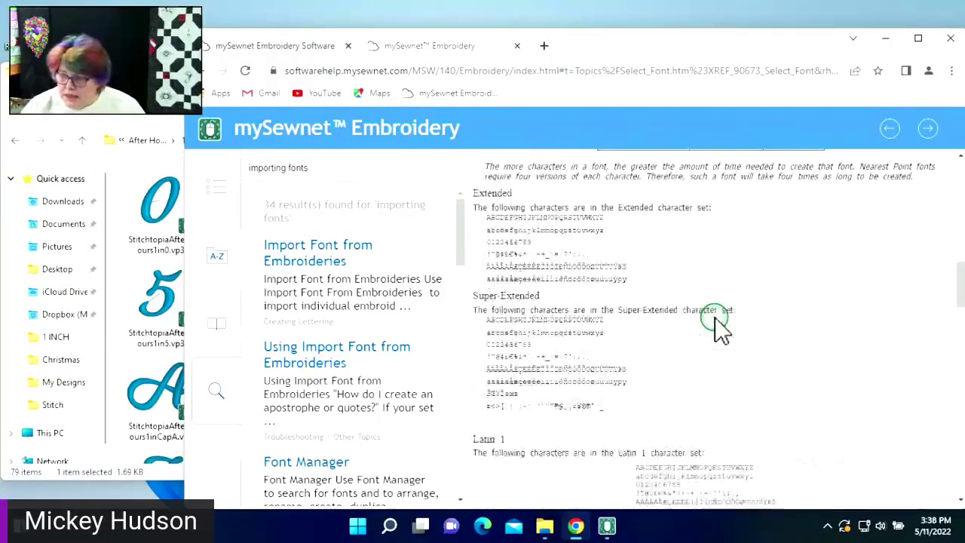
# - Return to the Character Set overview in the online help, close the browser, and reposition the mySewnet Embroidery window
pyautogui.scroll(5, 717, 324)
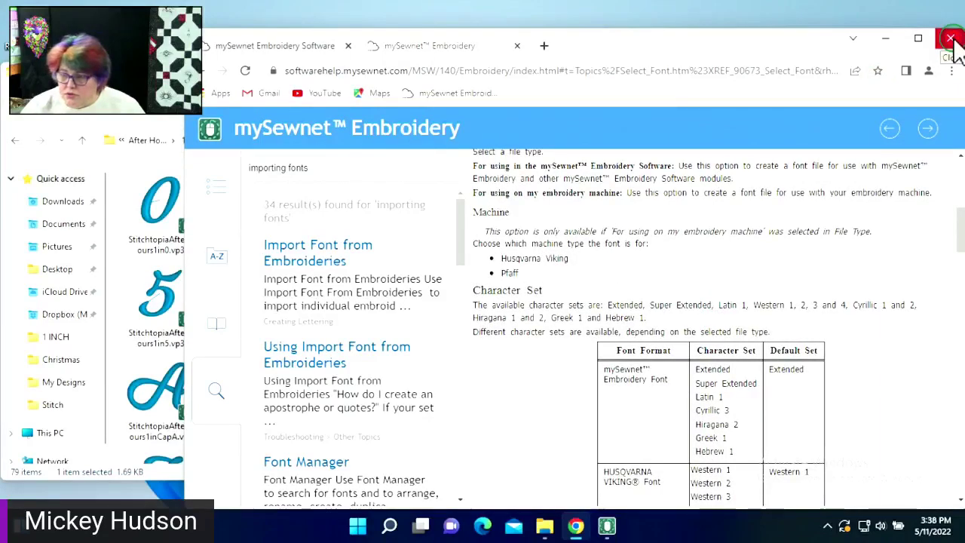
pyautogui.click(951, 39)
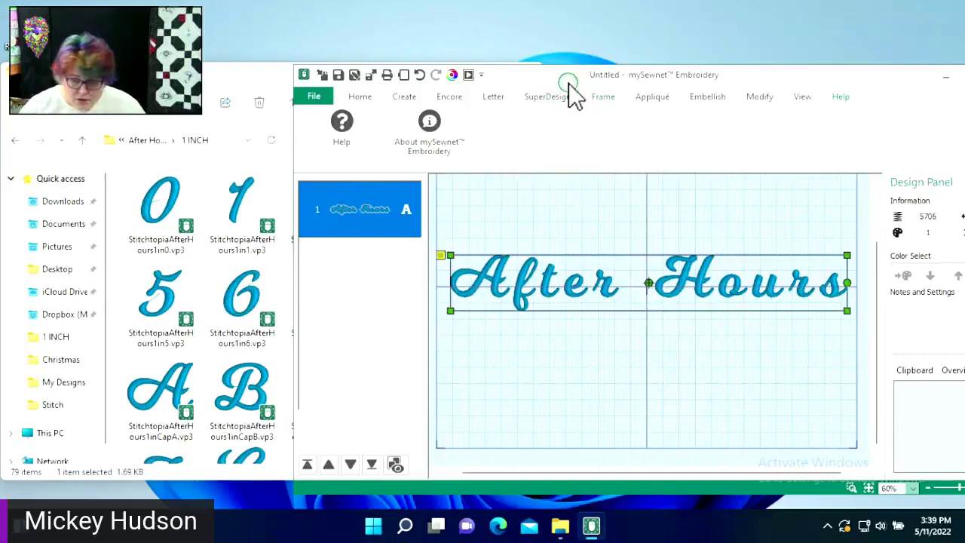
pyautogui.moveTo(571, 86); pyautogui.dragTo(473, 29)
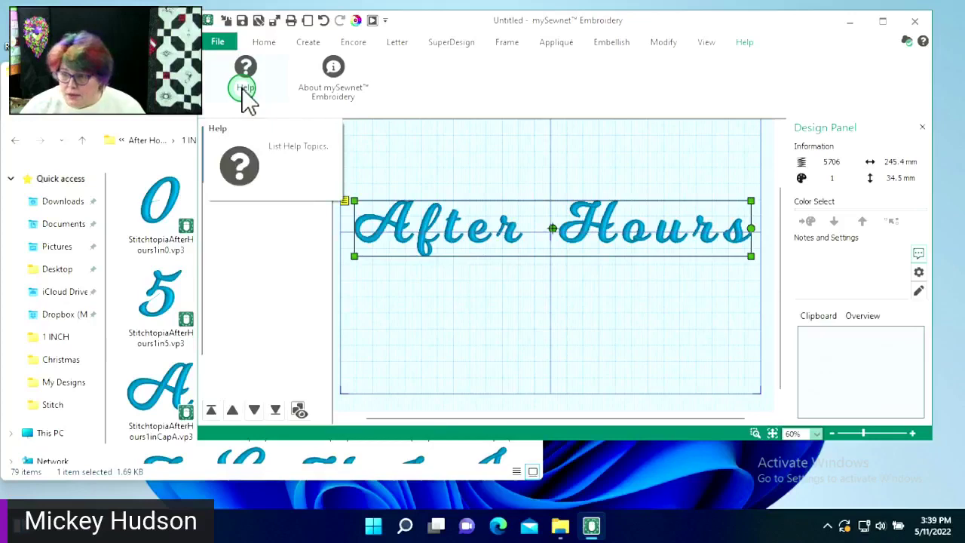
# - Open the Font Manager and start importing a font from embroideries named Fairy Tale
pyautogui.click(398, 43)
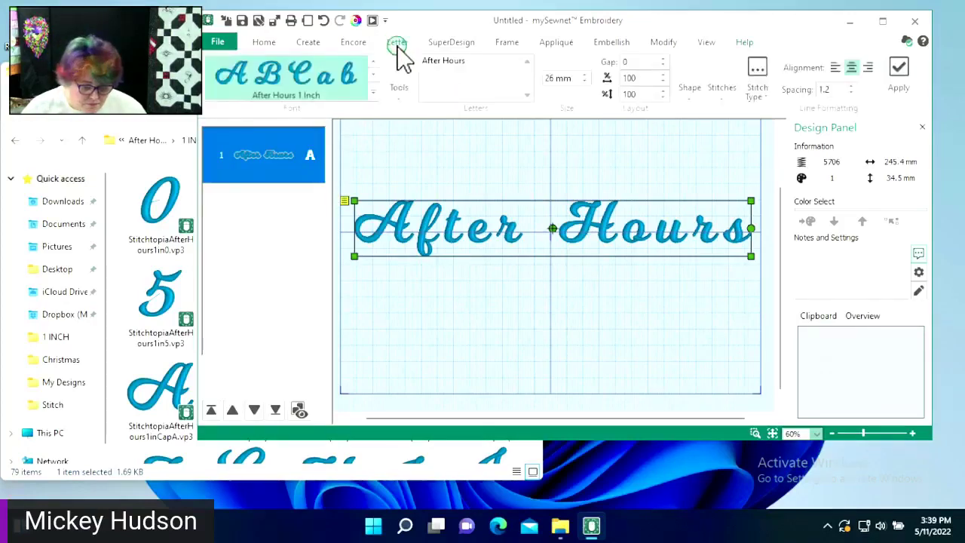
pyautogui.click(399, 89)
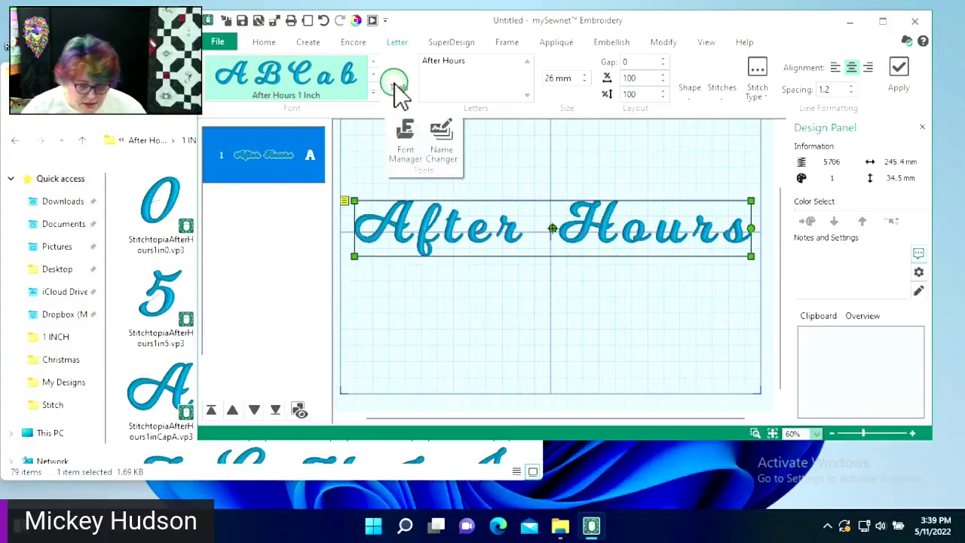
pyautogui.click(402, 139)
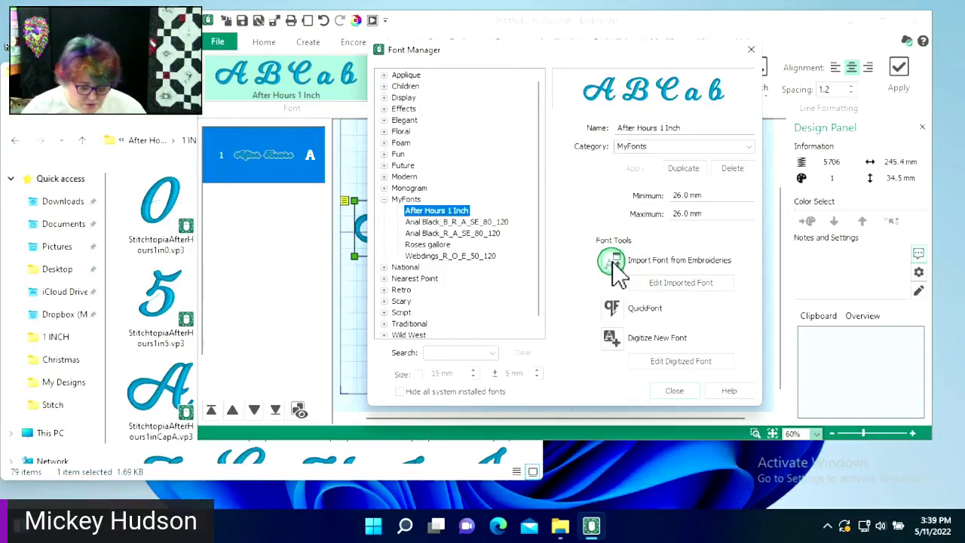
pyautogui.click(613, 263)
pyautogui.click(663, 220)
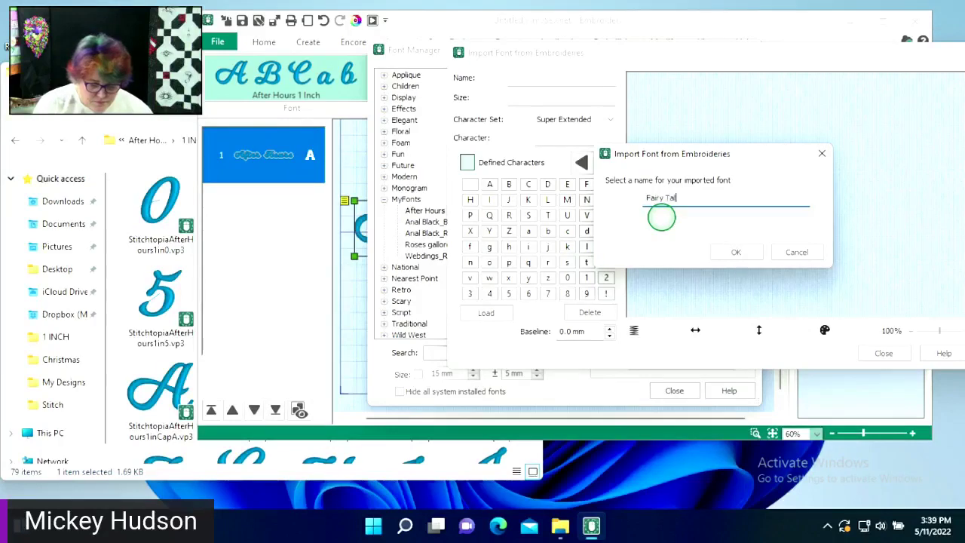
pyautogui.click(715, 249)
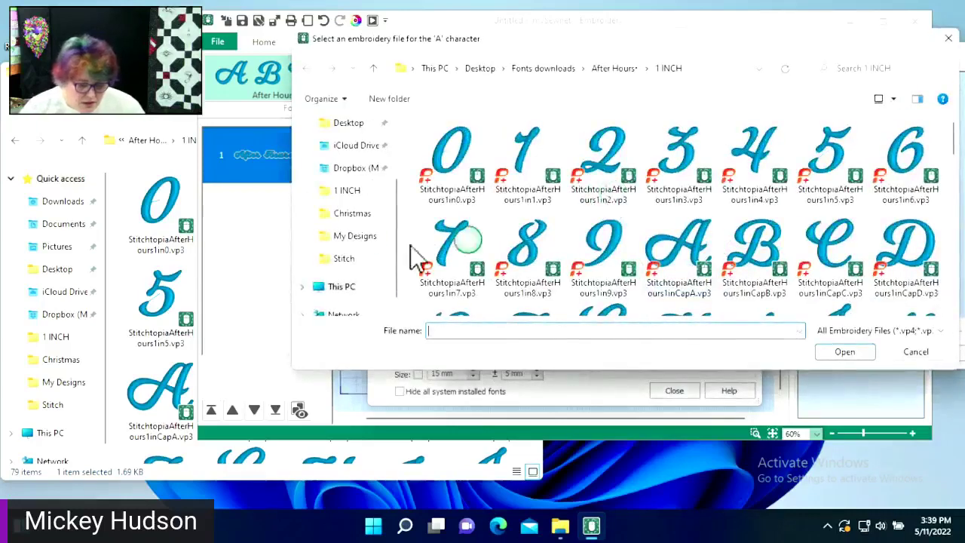
# - Load StitchtopiaFairyTale1inCapA.vp3 from the A Fairly Tale 1 INCH folder for the A character and set its baseline to 9.4 mm
pyautogui.click(348, 126)
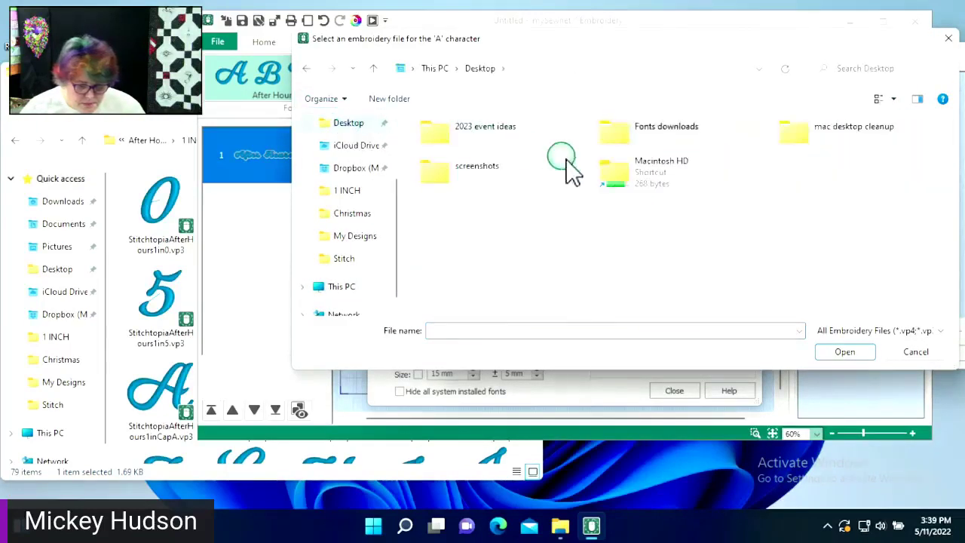
pyautogui.doubleClick(627, 129)
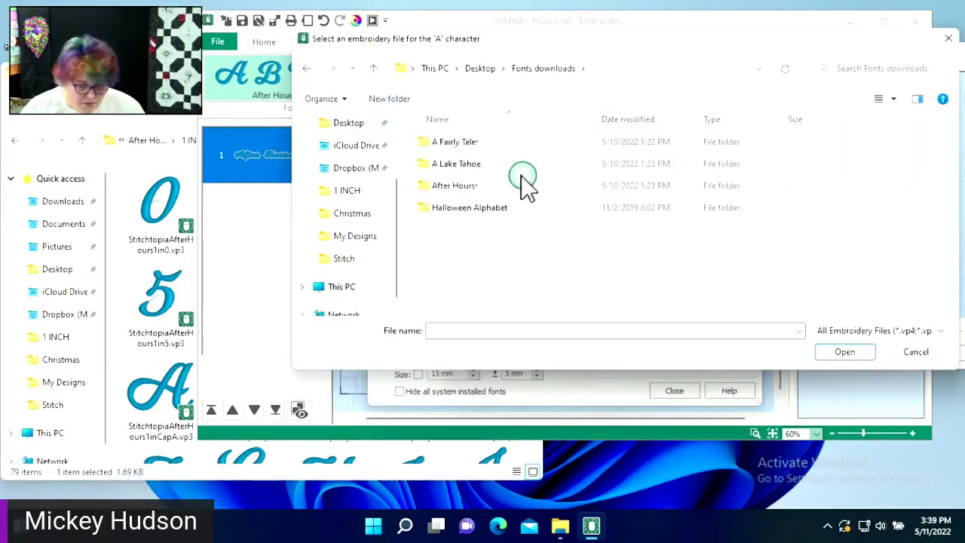
pyautogui.doubleClick(500, 143)
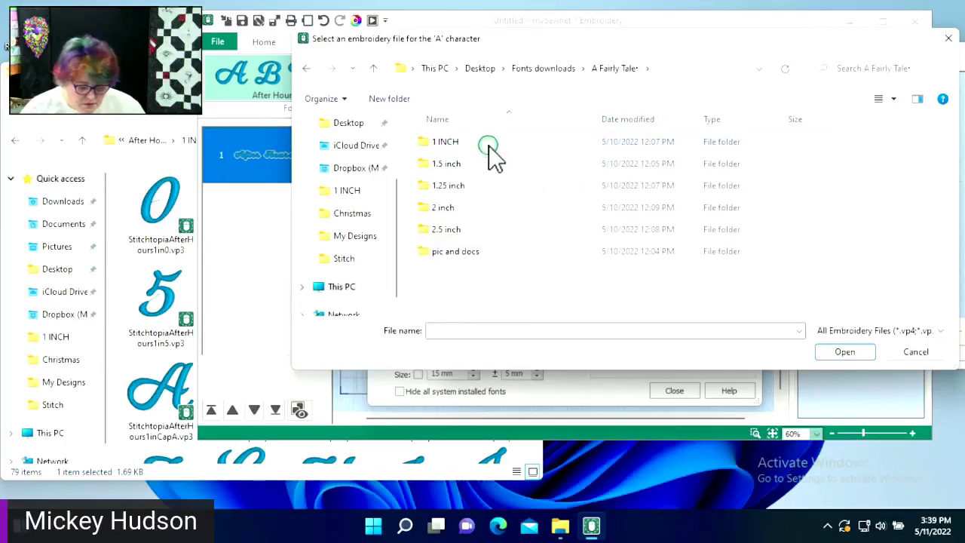
pyautogui.doubleClick(491, 145)
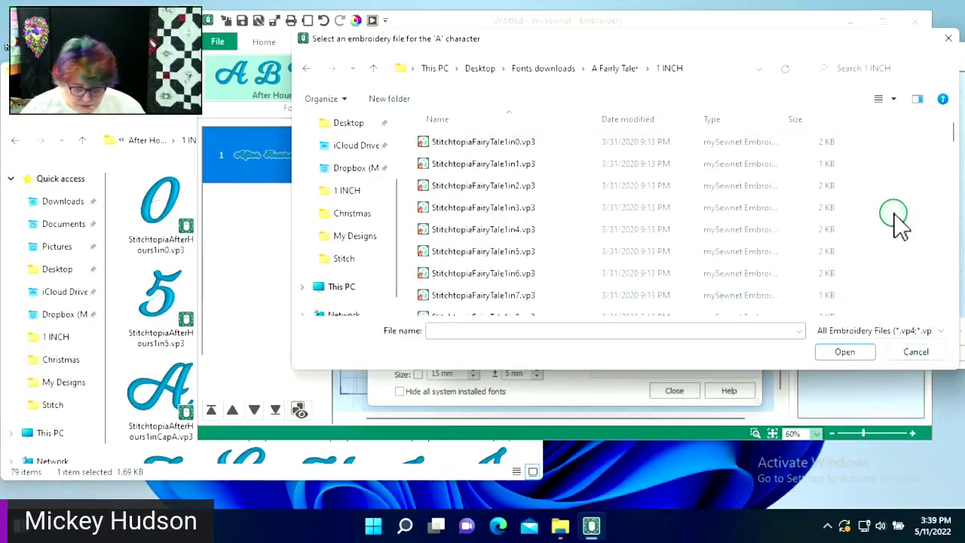
pyautogui.click(894, 99)
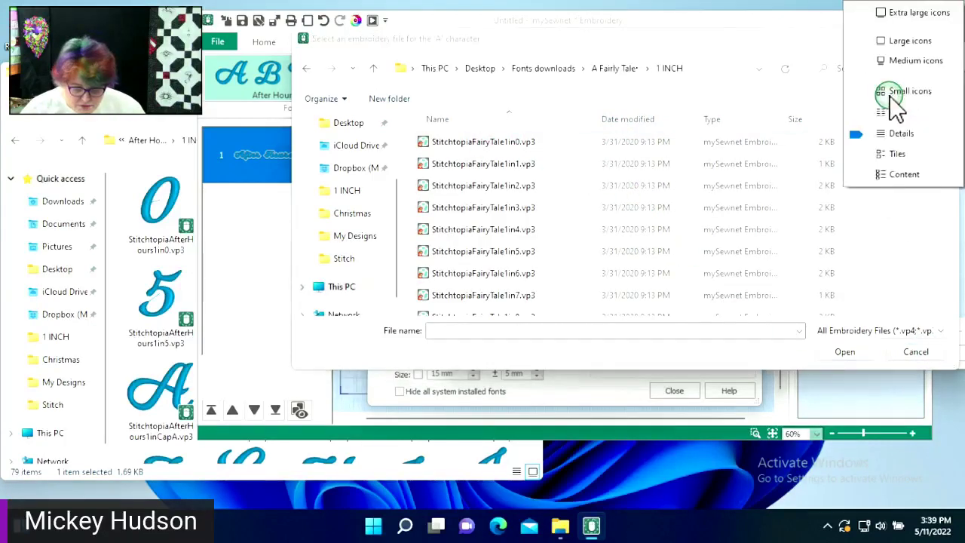
pyautogui.click(912, 61)
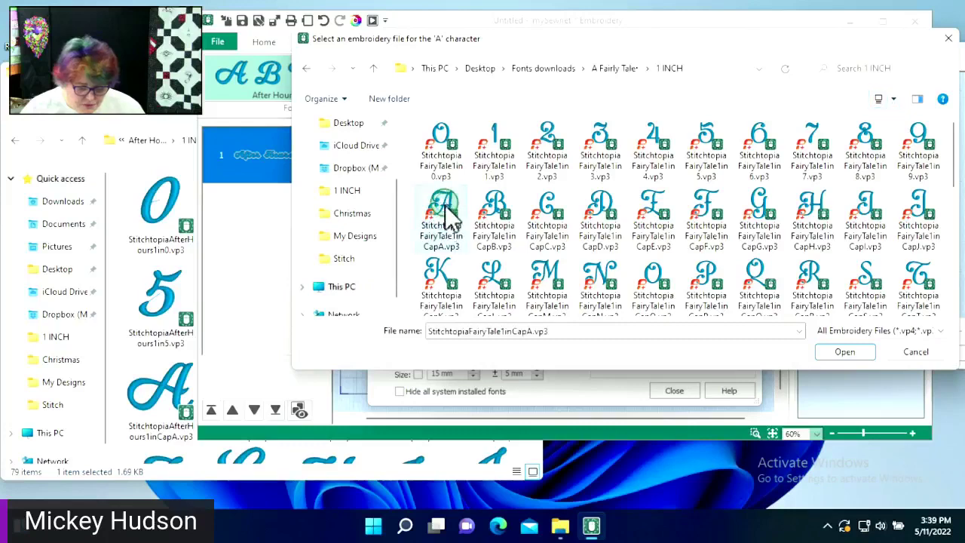
pyautogui.click(846, 352)
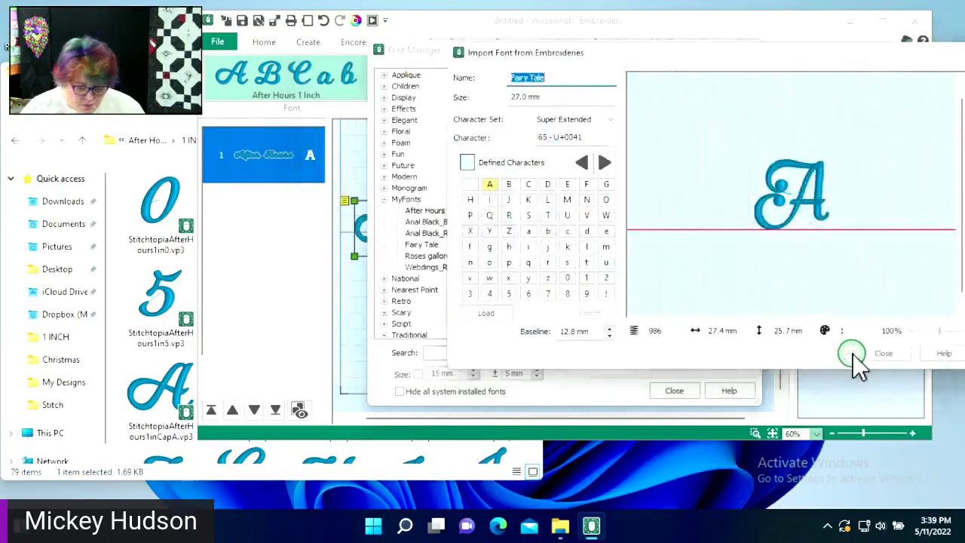
pyautogui.moveTo(758, 60); pyautogui.dragTo(552, 69)
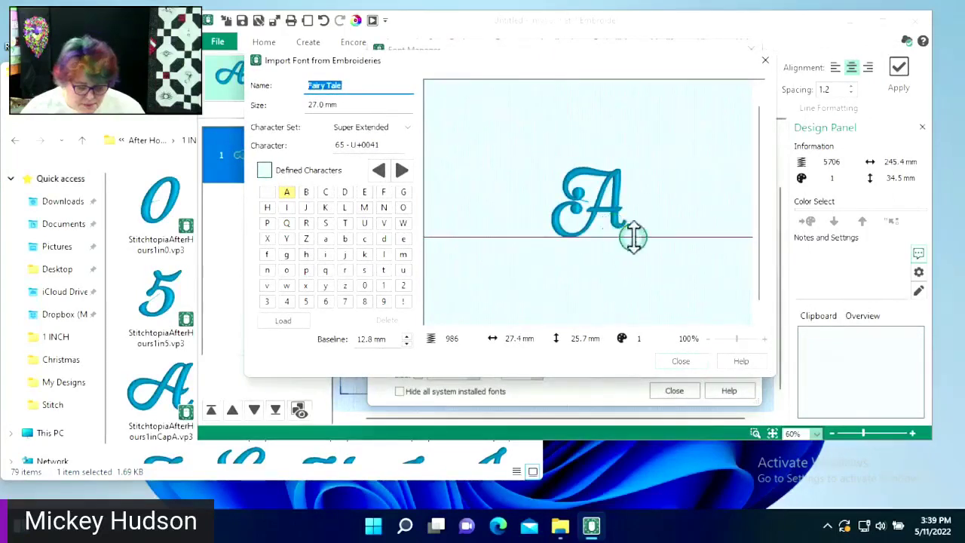
pyautogui.moveTo(673, 239); pyautogui.dragTo(673, 227)
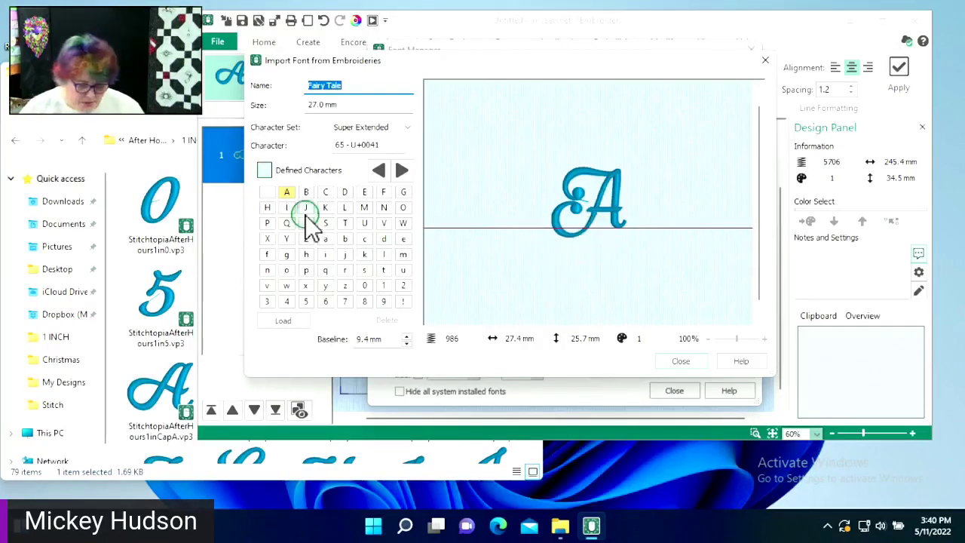
# - Show the A Fairly Tale 1 INCH folder in File Explorer and arrange it beside the Import Font from Embroideries dialog
pyautogui.click(64, 164)
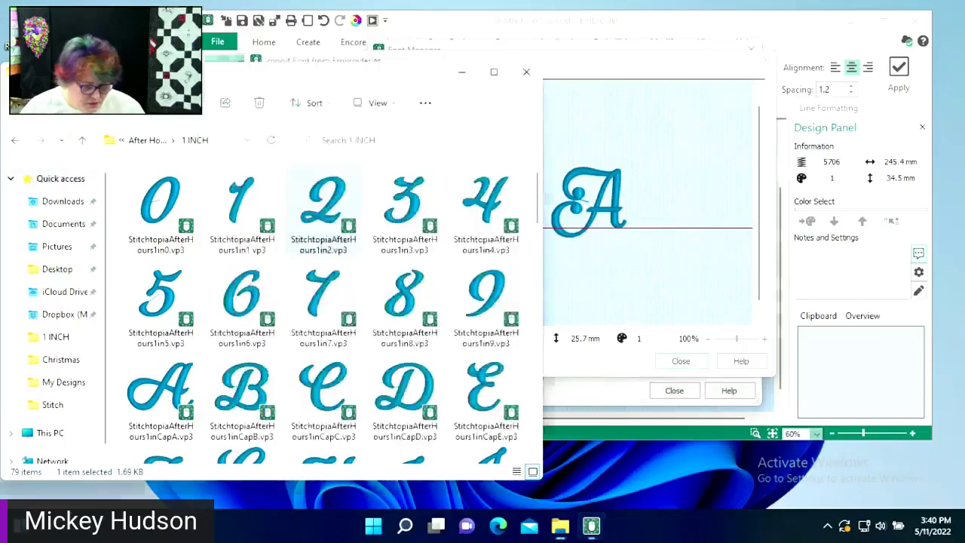
pyautogui.moveTo(38, 72); pyautogui.dragTo(90, 74)
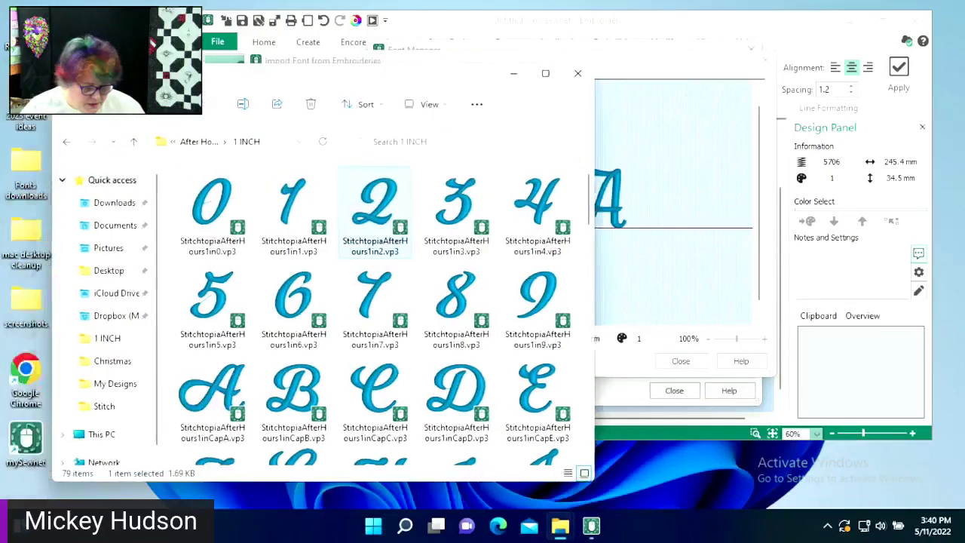
pyautogui.click(68, 142)
pyautogui.click(67, 143)
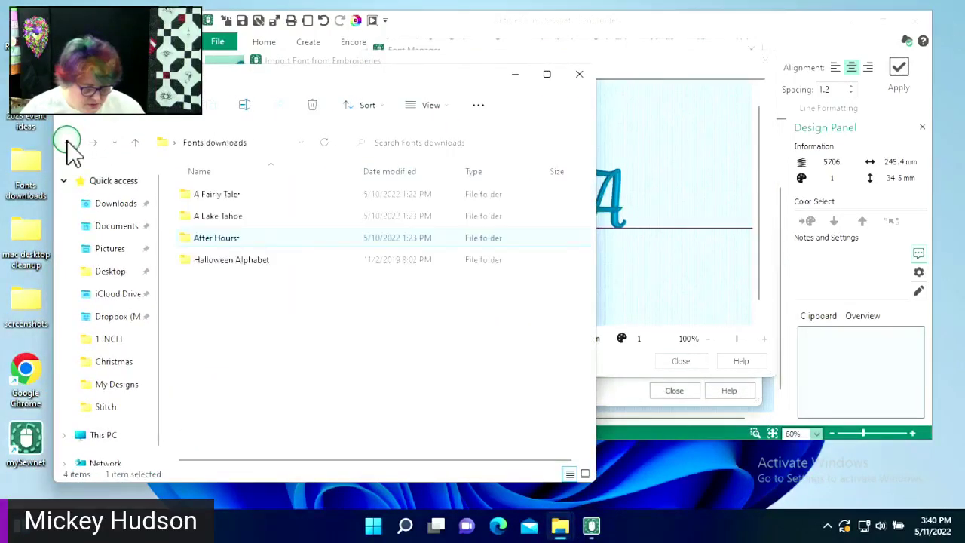
pyautogui.click(211, 201)
pyautogui.doubleClick(211, 202)
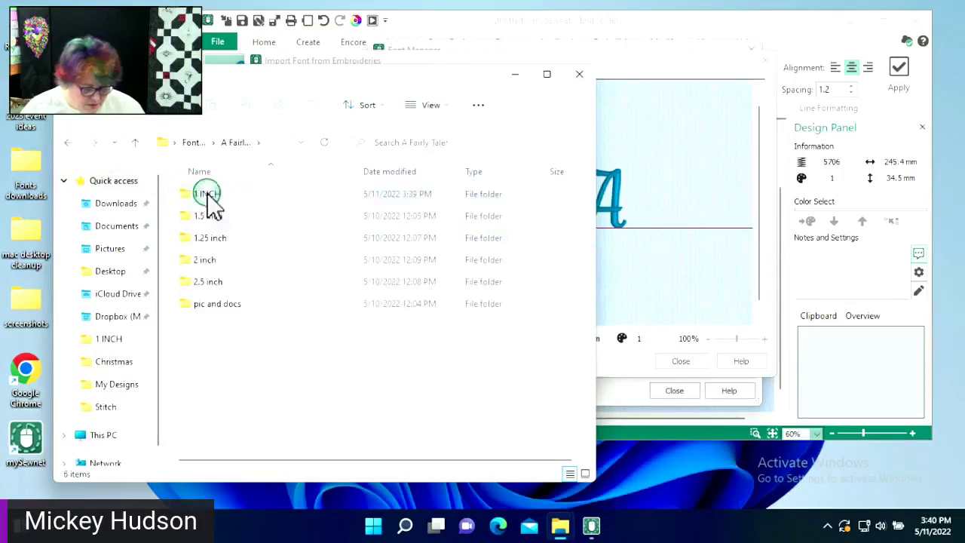
pyautogui.doubleClick(208, 195)
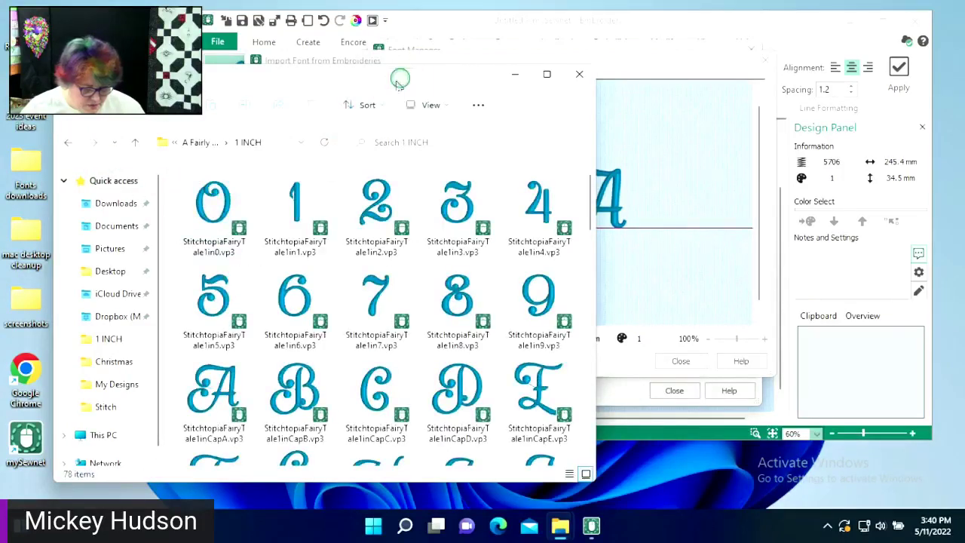
pyautogui.moveTo(425, 77); pyautogui.dragTo(287, 98)
pyautogui.moveTo(389, 71); pyautogui.dragTo(622, 48)
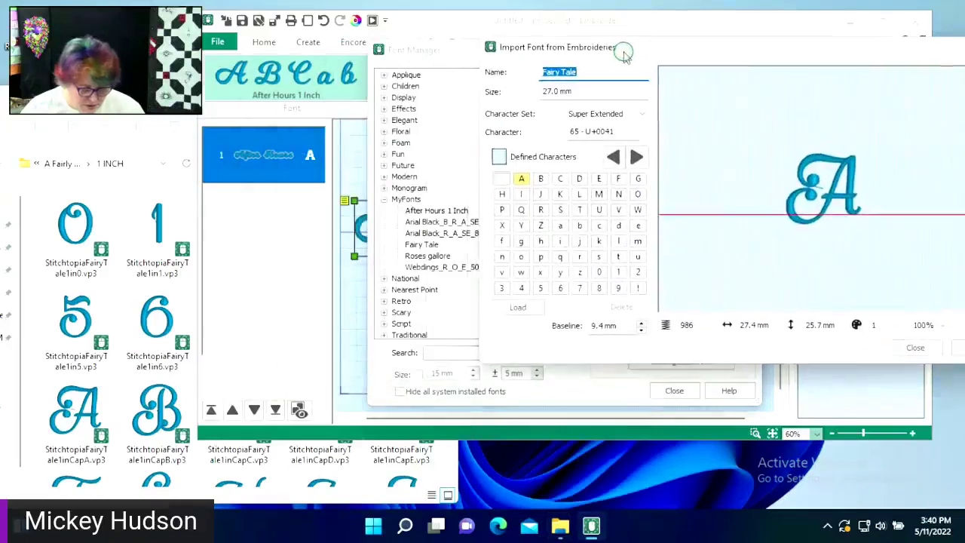
pyautogui.click(311, 449)
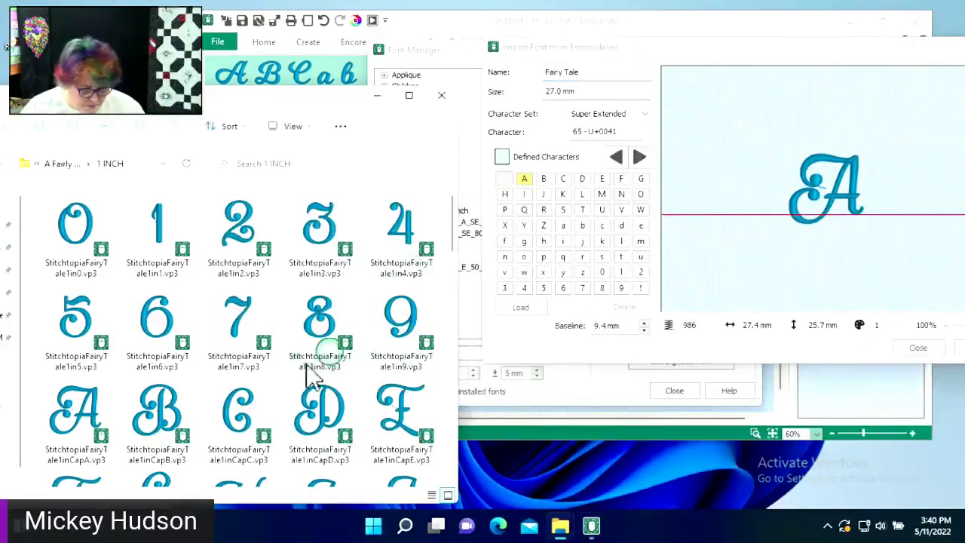
# - Assign StitchtopiaFairyTale1inCapB.vp3 to the B character and raise its baseline slightly into the letter's lower curl
pyautogui.moveTo(193, 438); pyautogui.dragTo(543, 178)
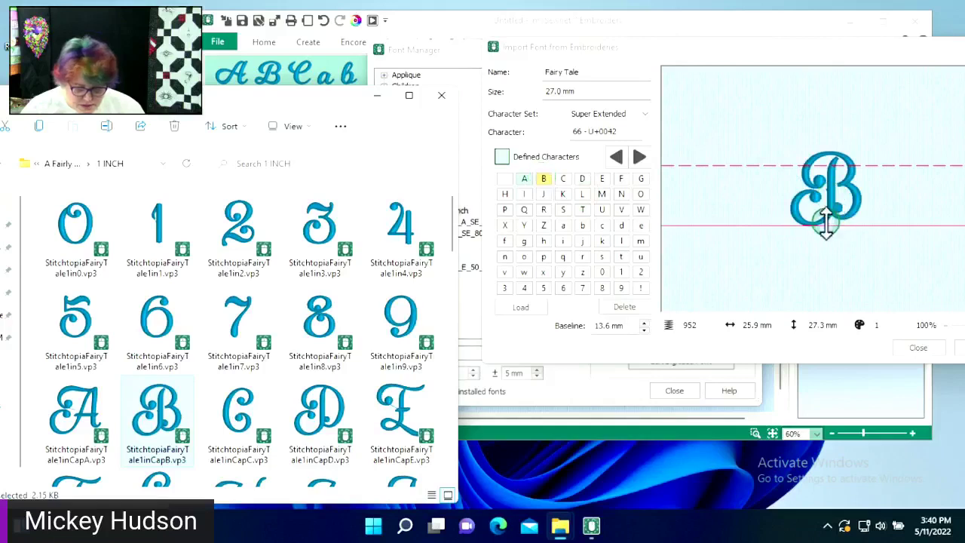
pyautogui.click(826, 224)
pyautogui.moveTo(827, 223); pyautogui.dragTo(826, 219)
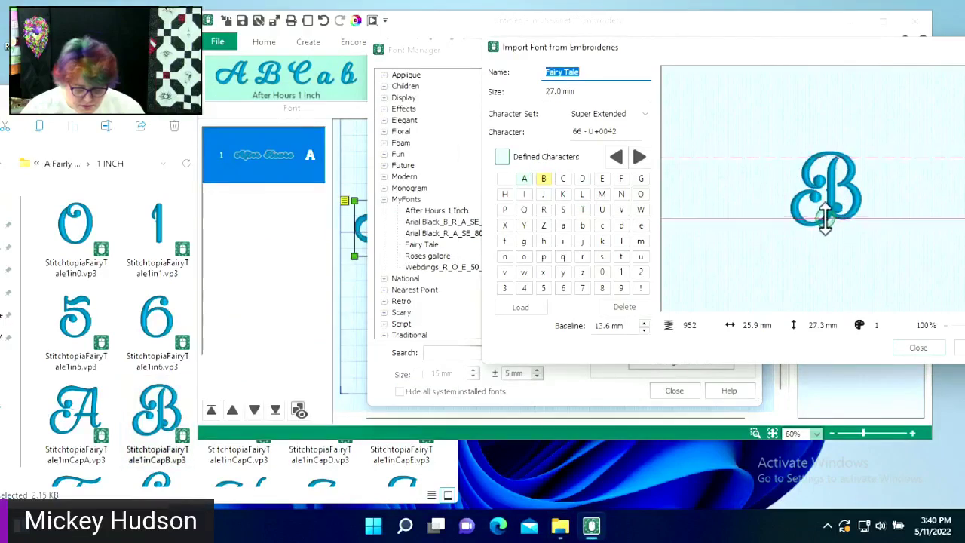
# - Assign the CapC and CapD embroidery files to the C and D characters, and set D's baseline to 9.4 mm
pyautogui.click(192, 452)
pyautogui.moveTo(234, 453); pyautogui.dragTo(564, 180)
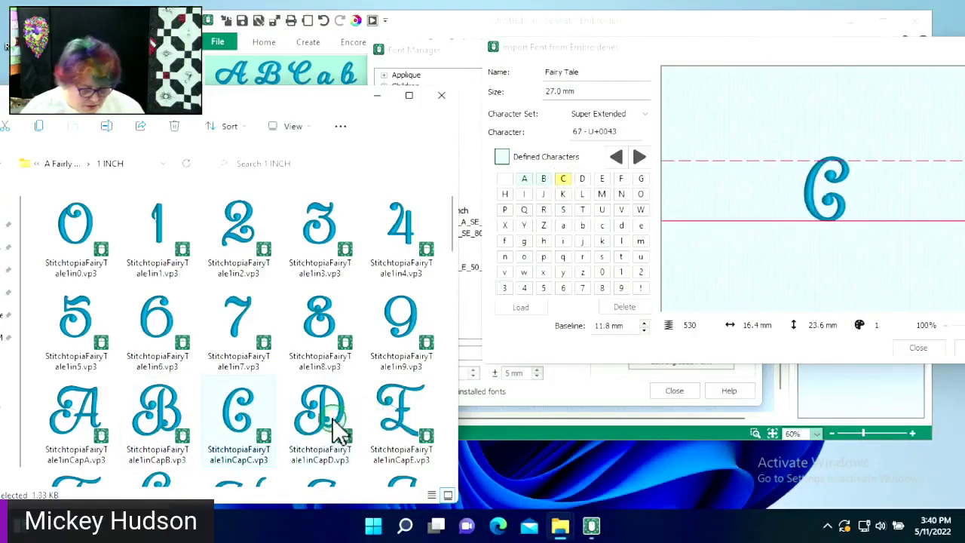
pyautogui.moveTo(334, 431); pyautogui.dragTo(582, 180)
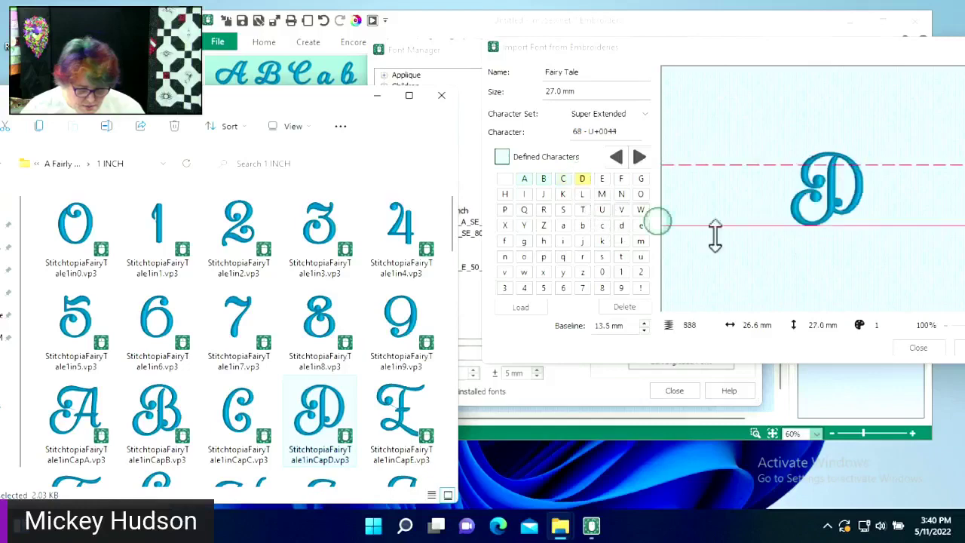
pyautogui.moveTo(873, 228); pyautogui.dragTo(874, 215)
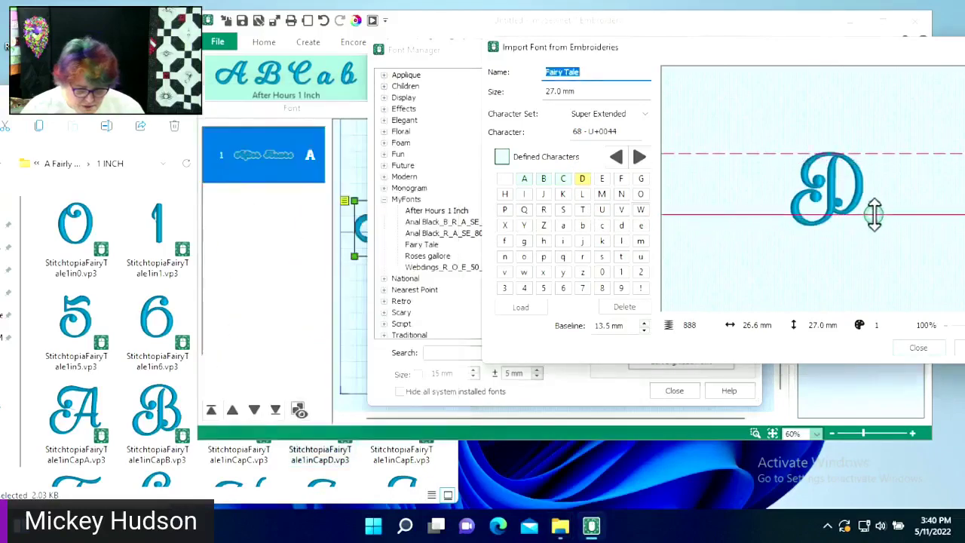
# - Find the lowercase files in the 1 INCH folder and assign StitchtopiaFairyTale1inLowa.vp3 to the lowercase a character
pyautogui.click(107, 388)
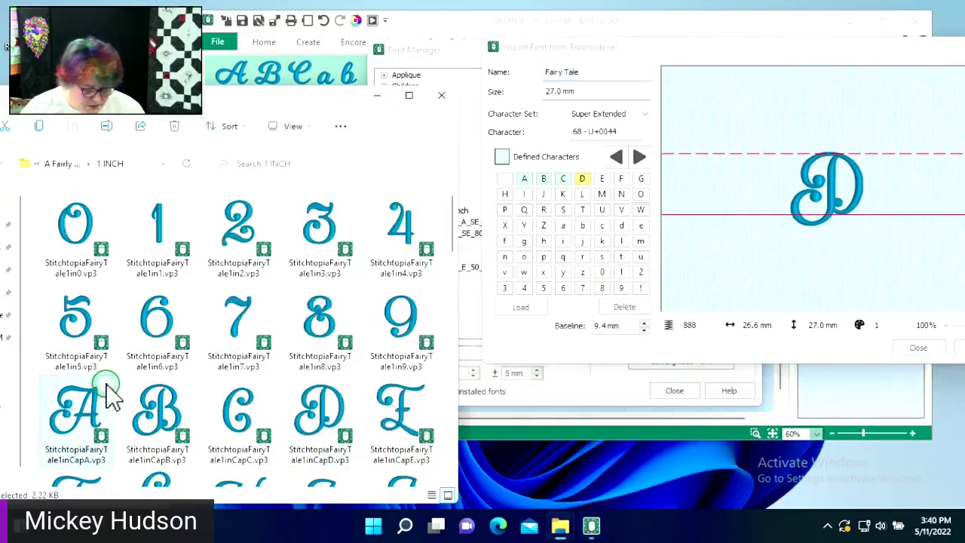
pyautogui.scroll(-10, 106, 392)
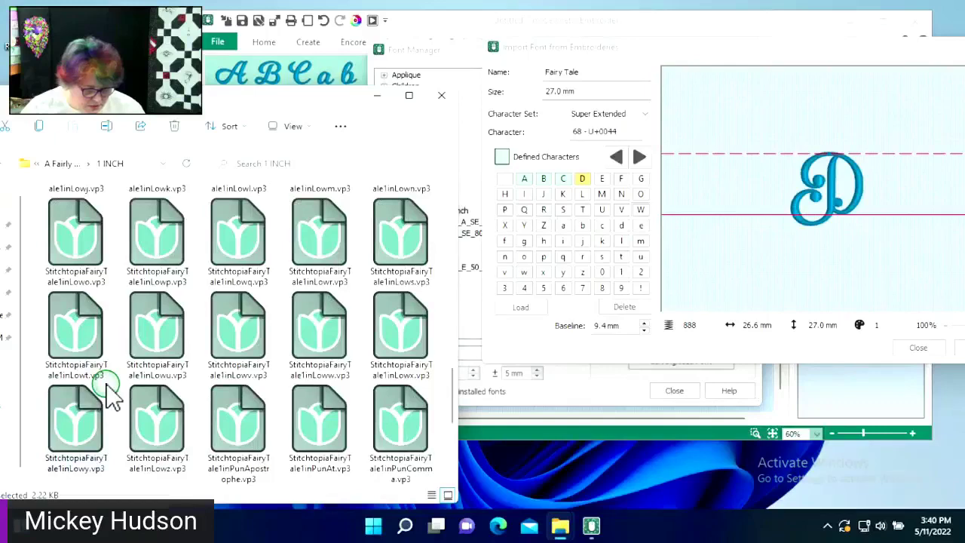
pyautogui.scroll(2, 106, 392)
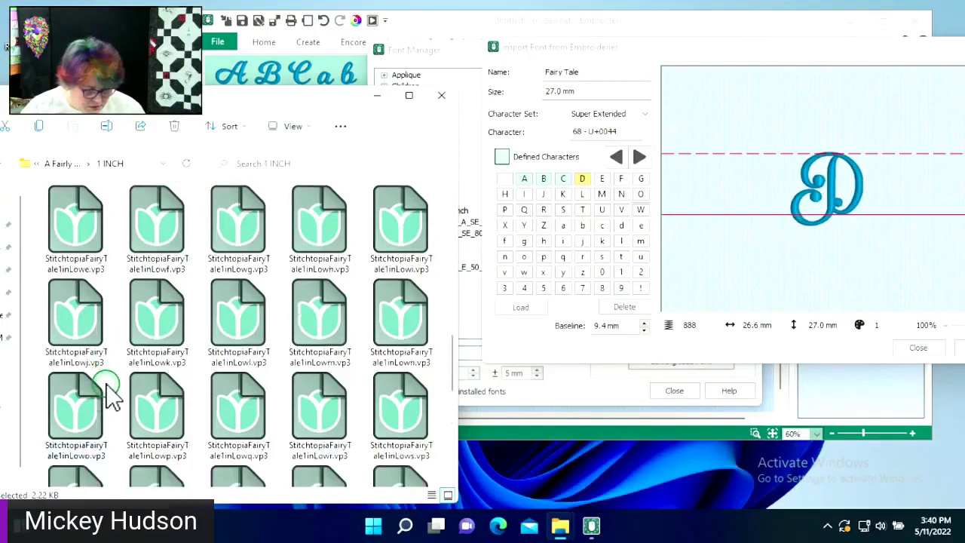
pyautogui.scroll(4, 106, 393)
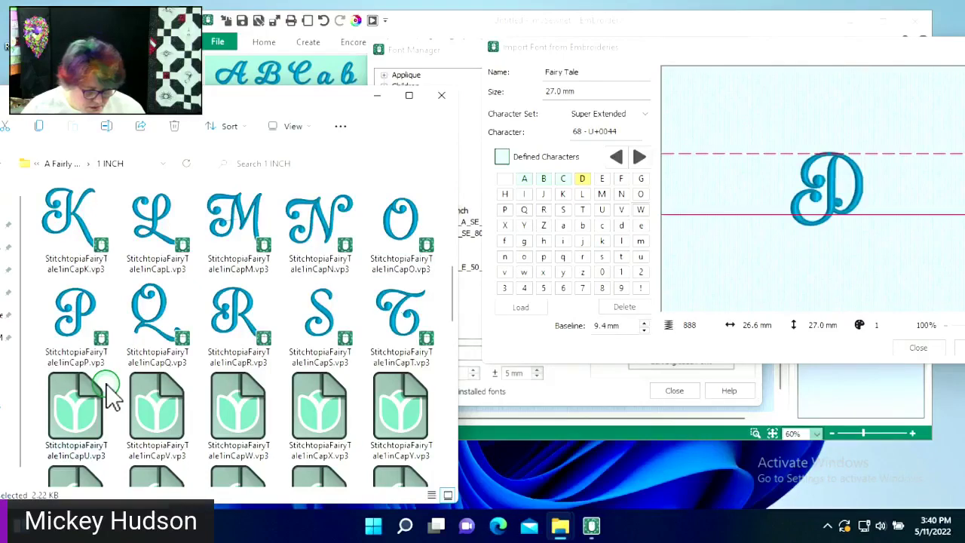
pyautogui.scroll(-2, 107, 392)
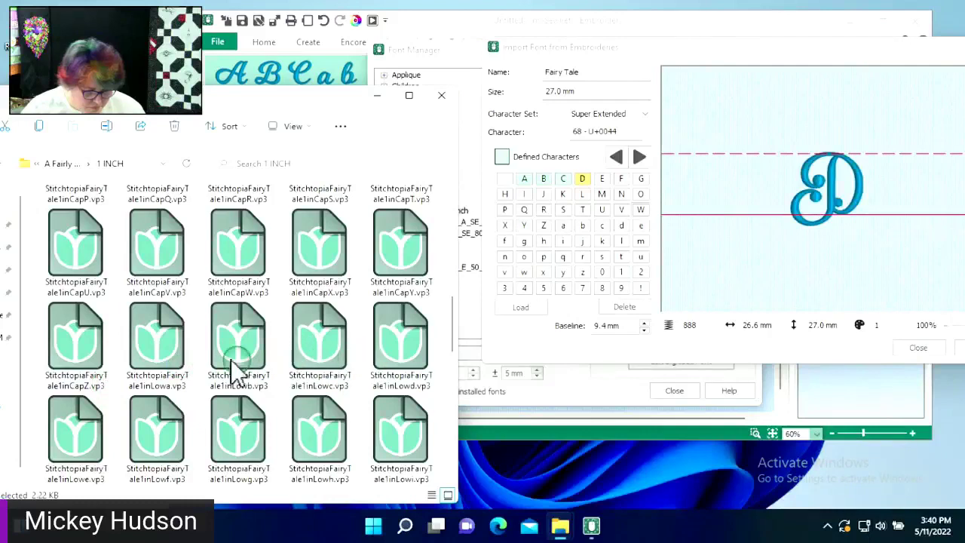
pyautogui.moveTo(180, 356); pyautogui.dragTo(564, 228)
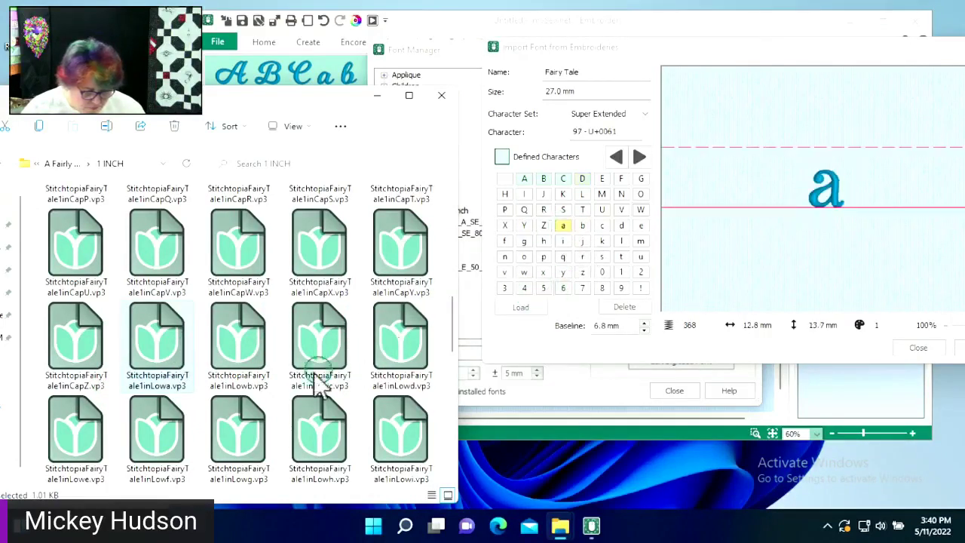
# - Assign the Lowb, Lowc and Lowd embroidery files to the lowercase b, c and d characters
pyautogui.moveTo(254, 346); pyautogui.dragTo(582, 227)
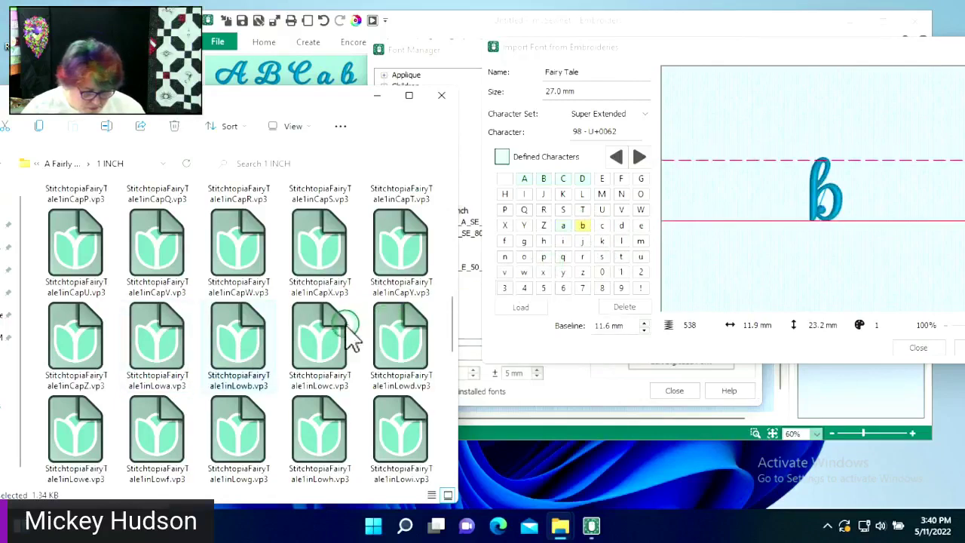
pyautogui.moveTo(329, 341); pyautogui.dragTo(602, 225)
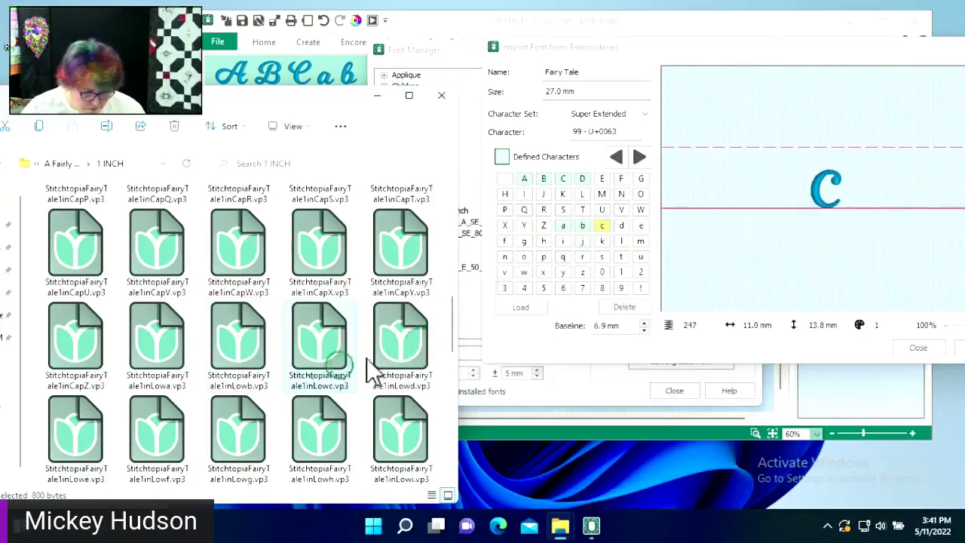
pyautogui.moveTo(422, 341); pyautogui.dragTo(621, 226)
# - Finish the Fairy Tale font import and close both the Import Font from Embroideries dialog and the Font Manager
pyautogui.click(934, 349)
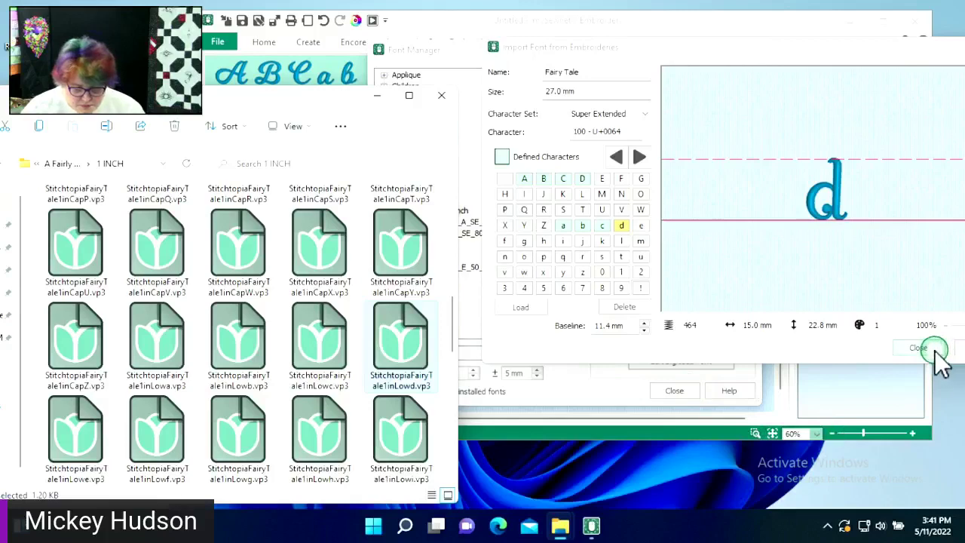
pyautogui.click(845, 43)
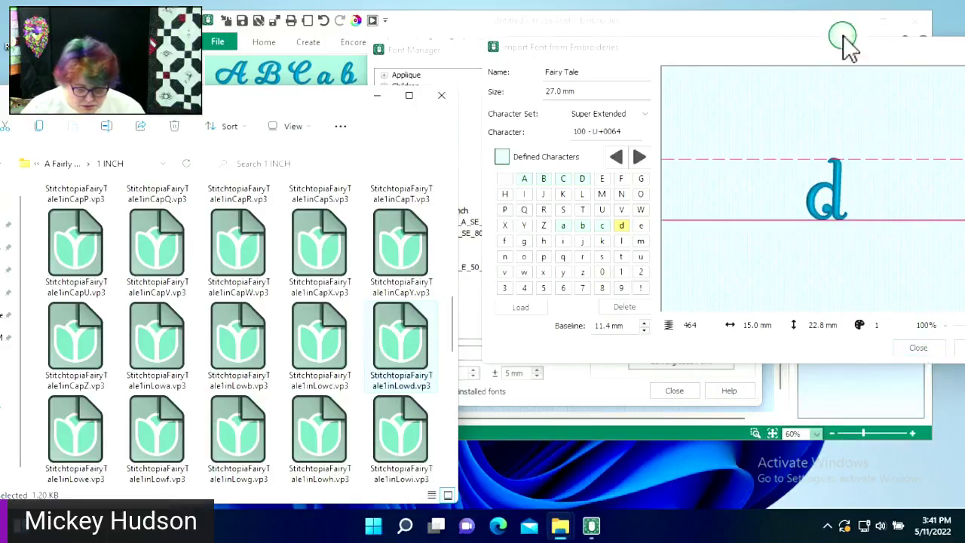
pyautogui.click(833, 407)
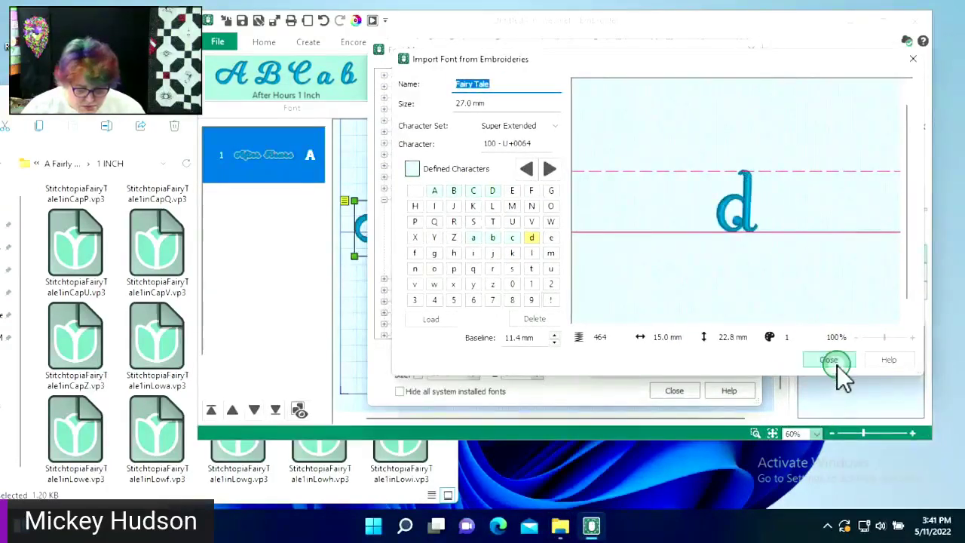
pyautogui.click(829, 360)
pyautogui.click(662, 393)
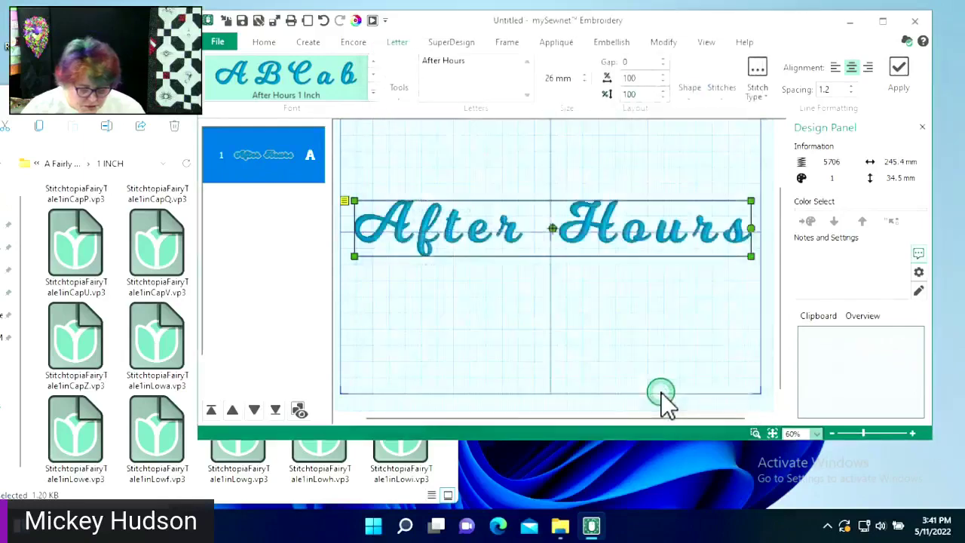
# - Choose the Fairy Tale font from the MyFonts category as the lettering font
pyautogui.click(374, 95)
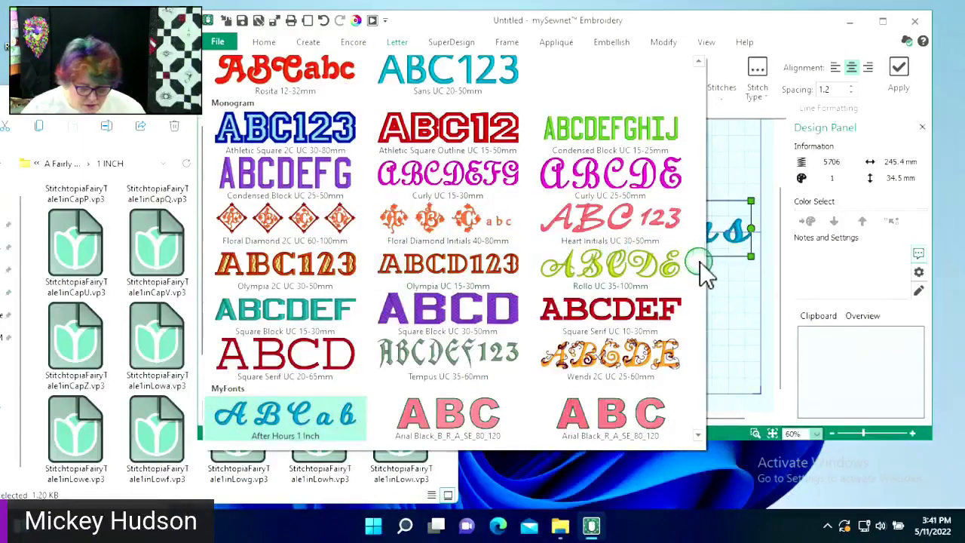
pyautogui.scroll(-2, 700, 262)
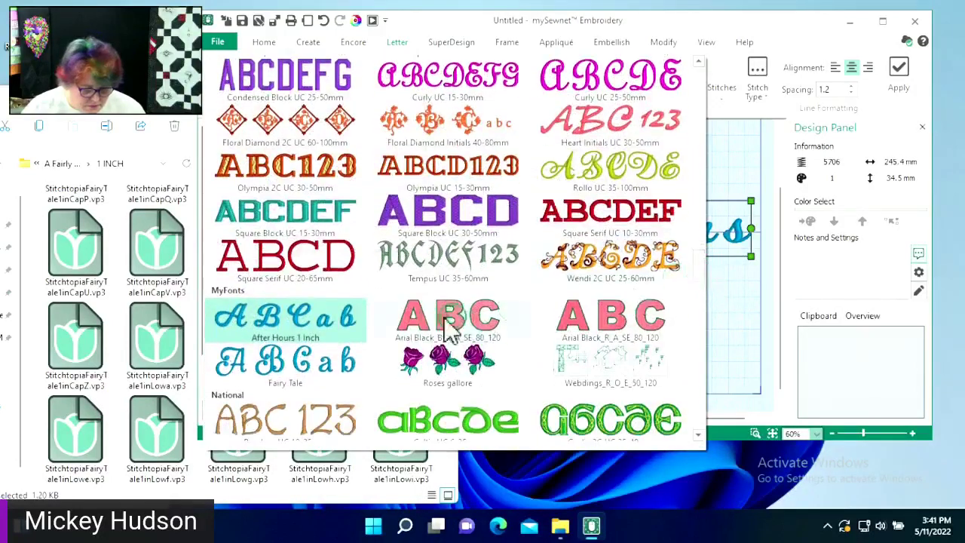
pyautogui.click(324, 359)
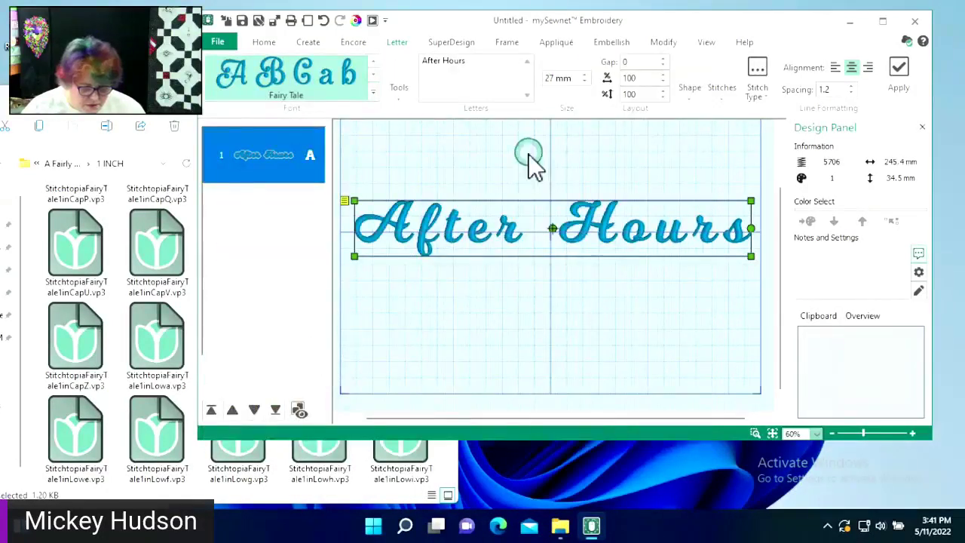
# - Replace the After Hours lettering text with "ABCD abcd"
pyautogui.moveTo(469, 61); pyautogui.dragTo(420, 57)
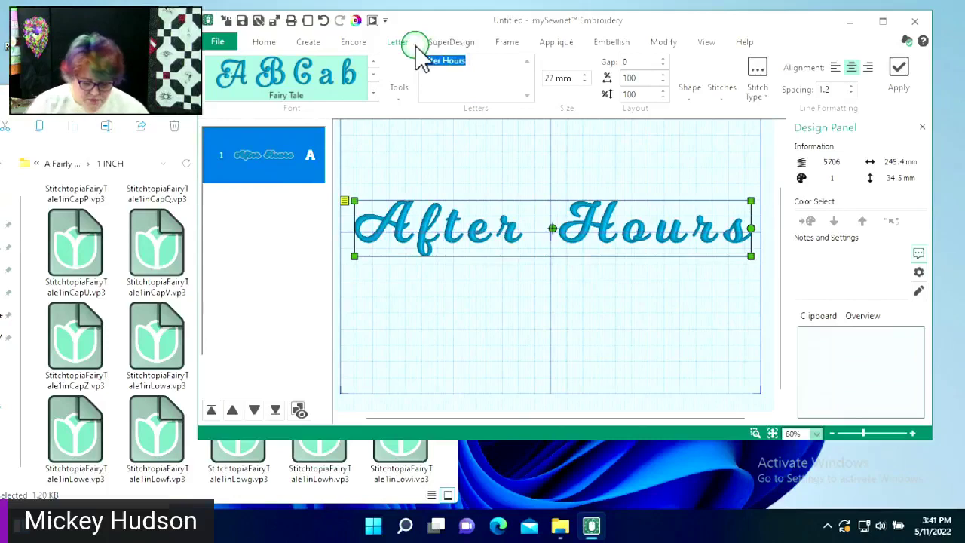
pyautogui.write('A')
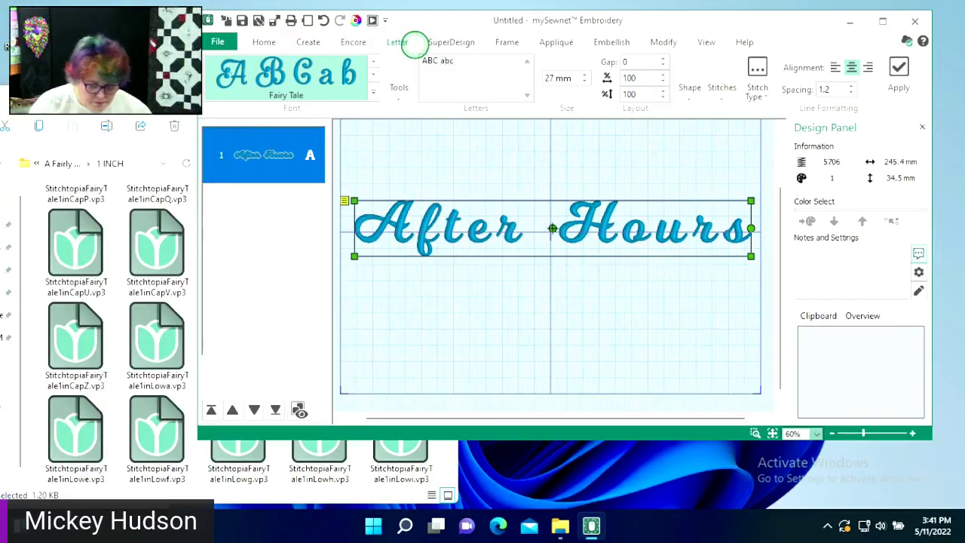
pyautogui.write('BC abc')
pyautogui.click(441, 60)
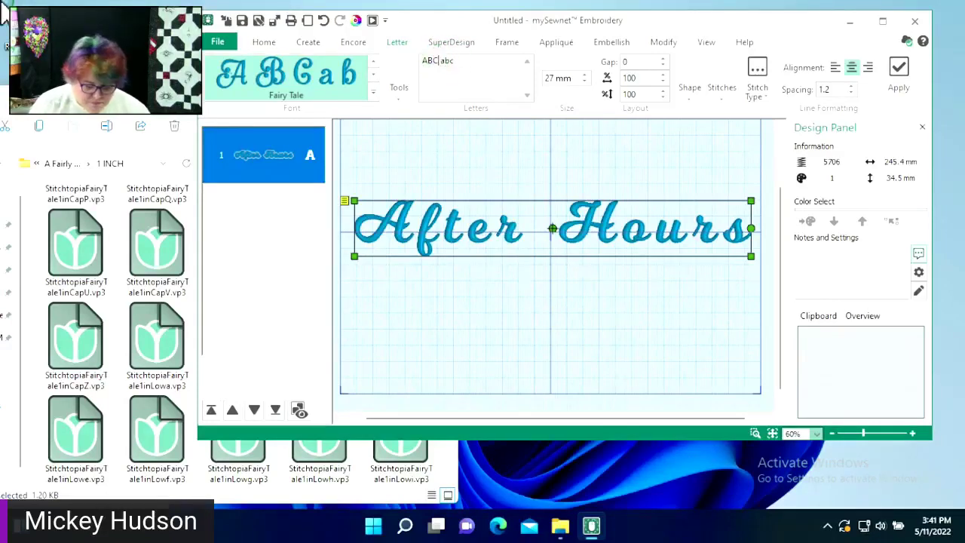
pyautogui.moveTo(3, 8)
pyautogui.click(340, 72)
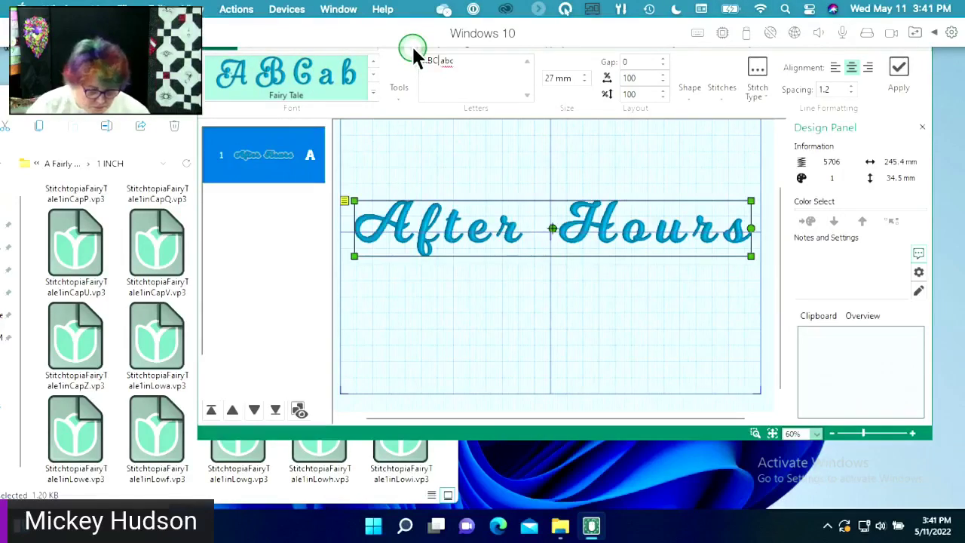
pyautogui.click(420, 94)
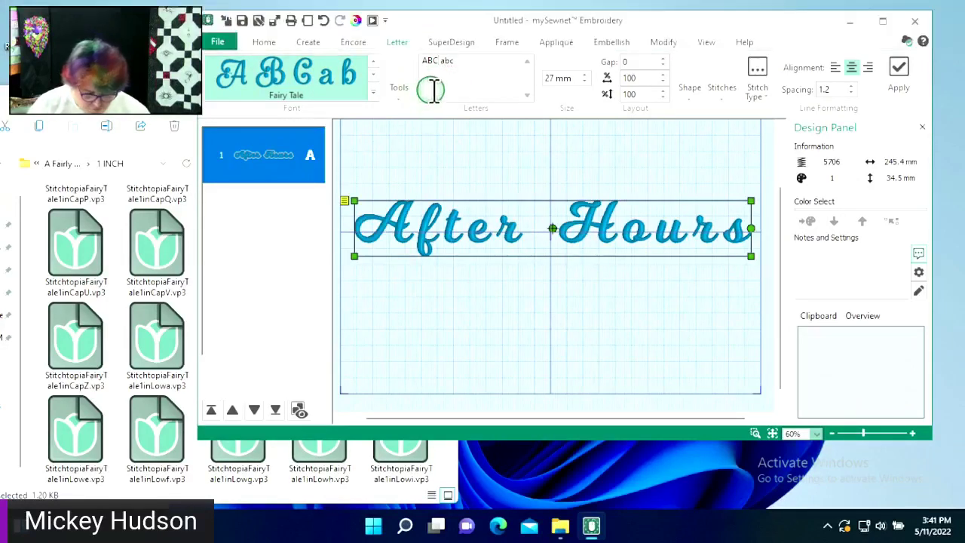
pyautogui.click(453, 67)
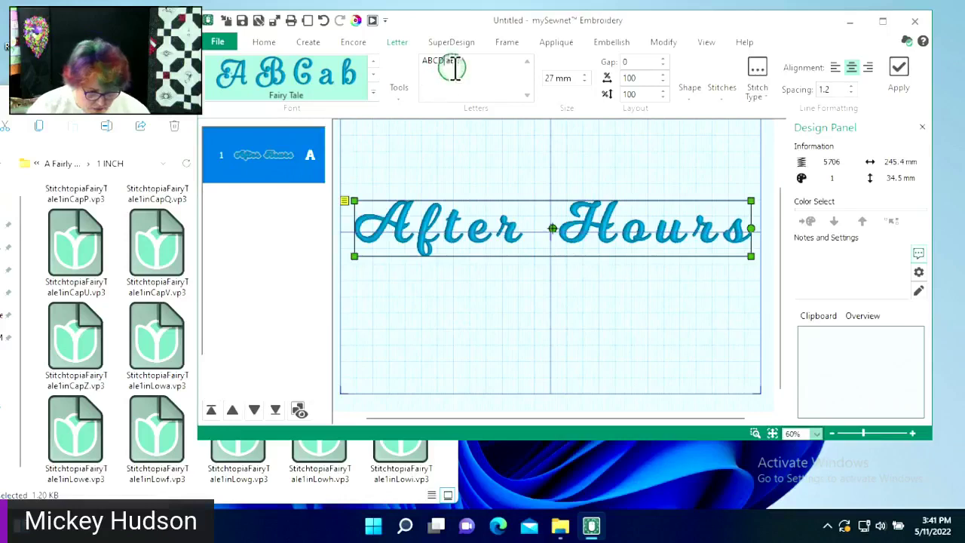
pyautogui.click(484, 62)
pyautogui.write('d')
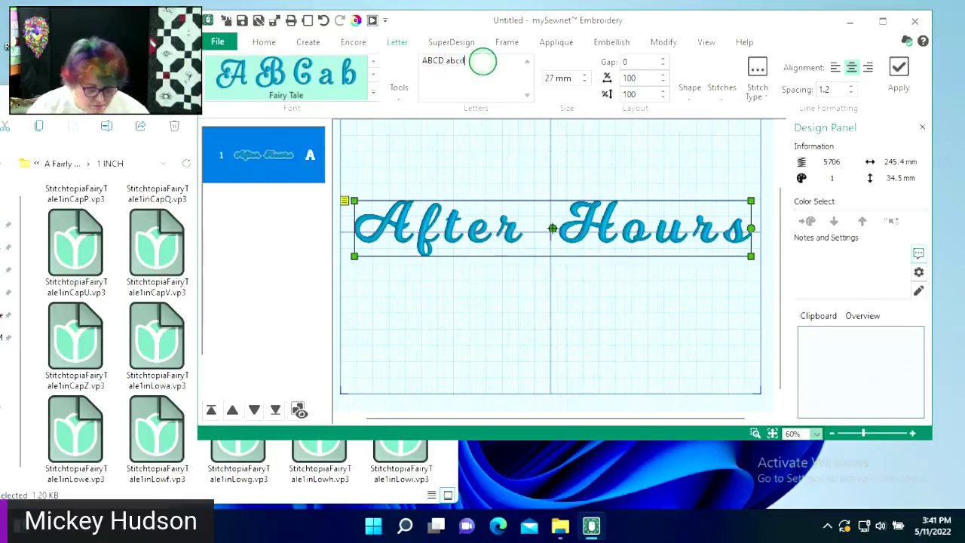
# - Create the ABCD abcd lettering and place it below the After Hours design
pyautogui.click(899, 75)
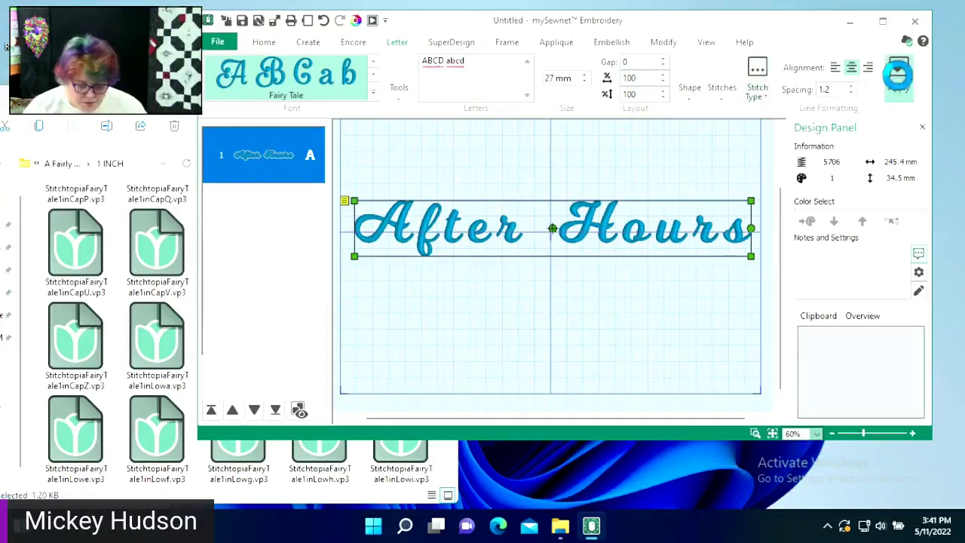
pyautogui.moveTo(631, 288); pyautogui.dragTo(625, 305)
pyautogui.click(570, 344)
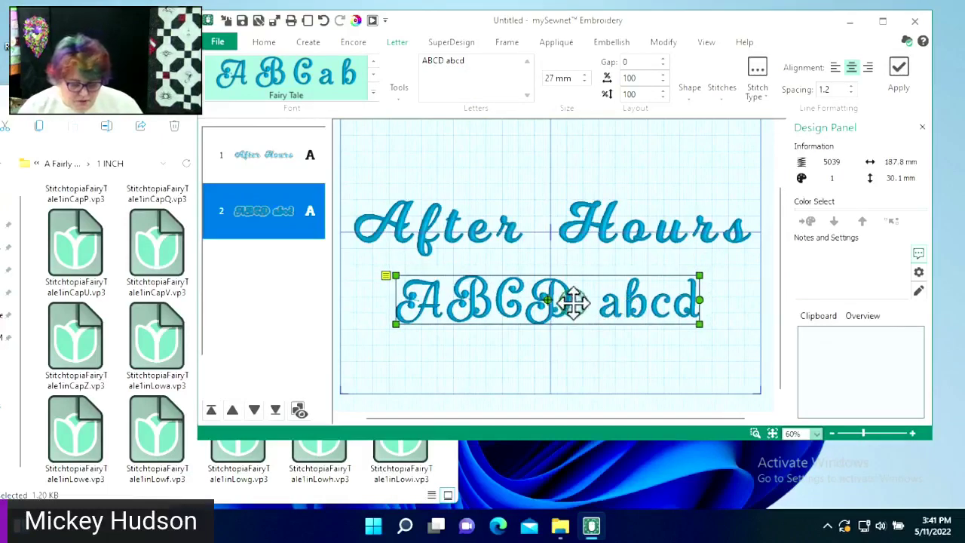
# - Change the ABCD abcd lettering's shape to Fit to Straight Line and bring its slanted baseline close to horizontal
pyautogui.rightClick(571, 303)
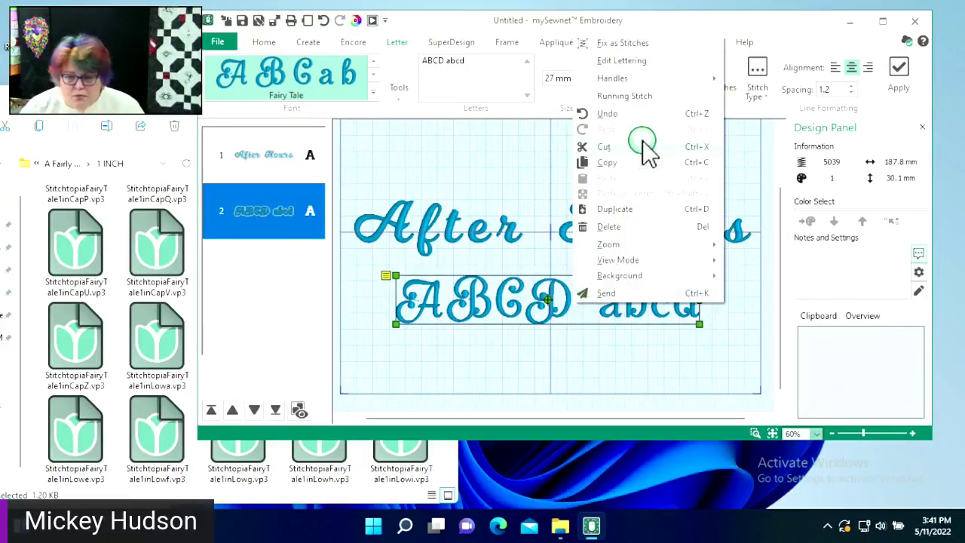
pyautogui.click(641, 61)
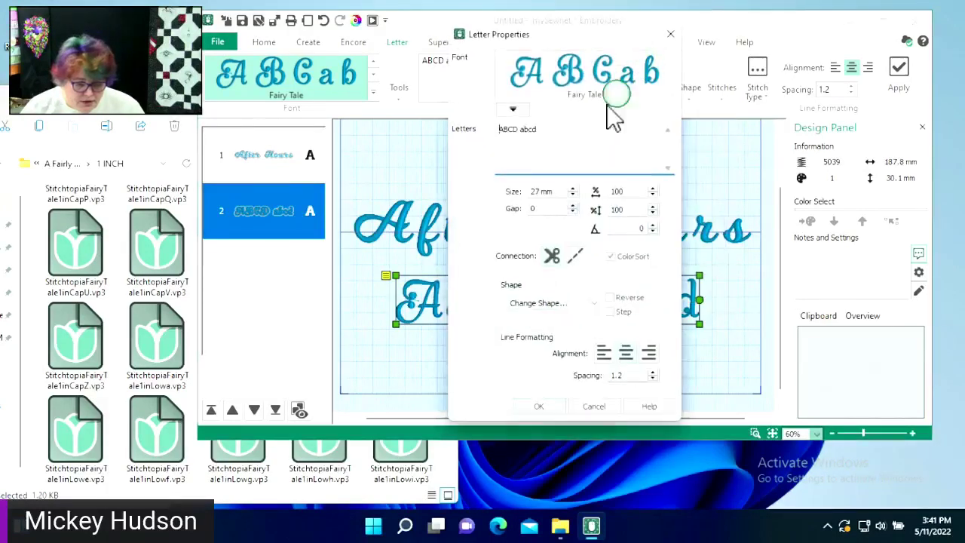
pyautogui.click(555, 305)
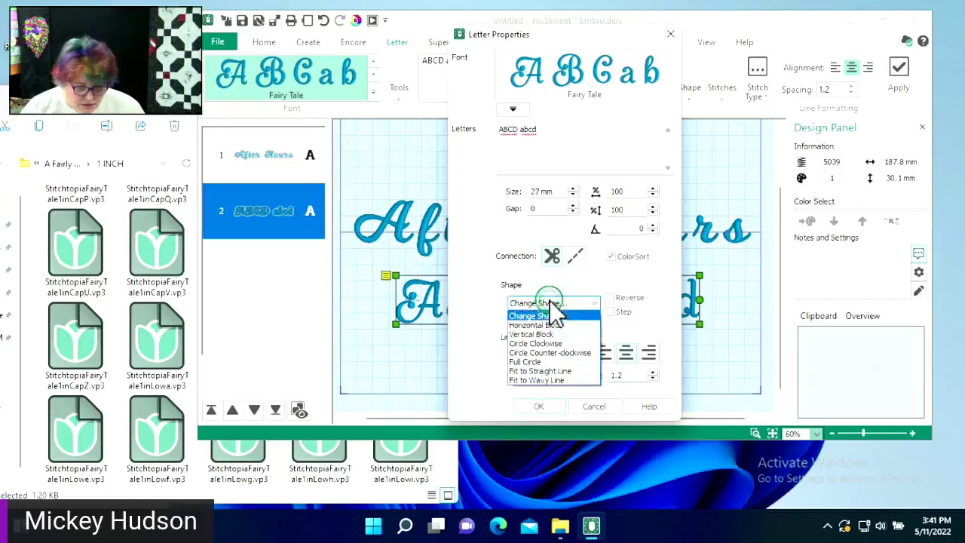
pyautogui.click(548, 372)
pyautogui.click(537, 407)
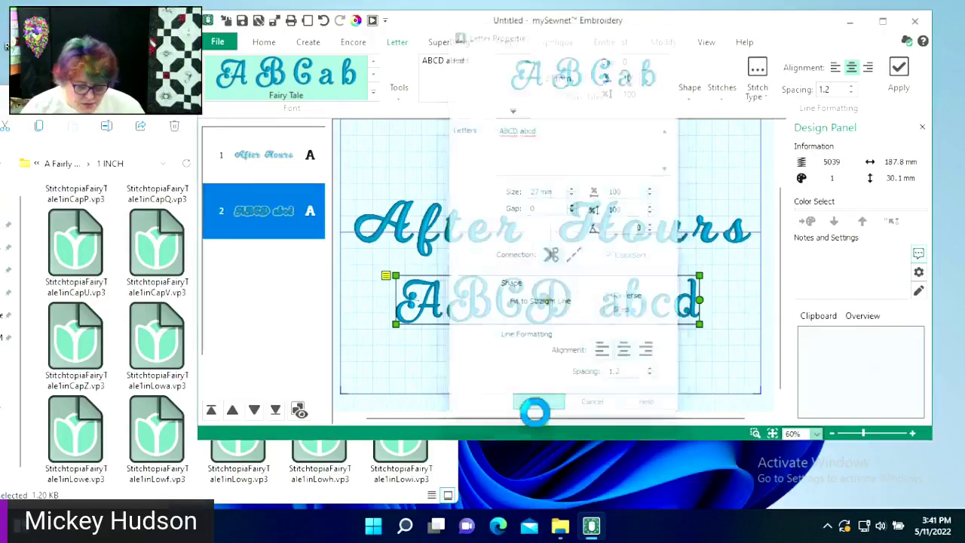
pyautogui.click(584, 298)
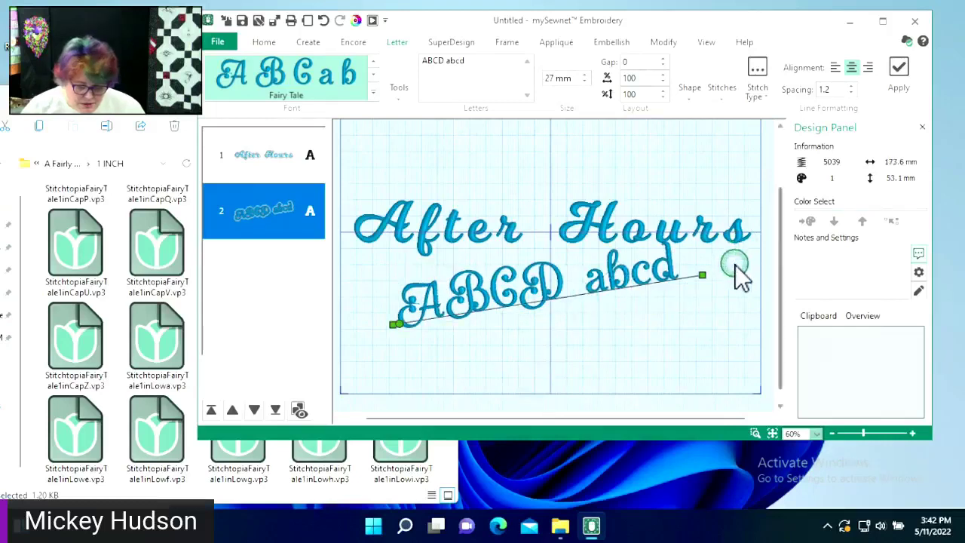
pyautogui.moveTo(700, 275); pyautogui.dragTo(707, 326)
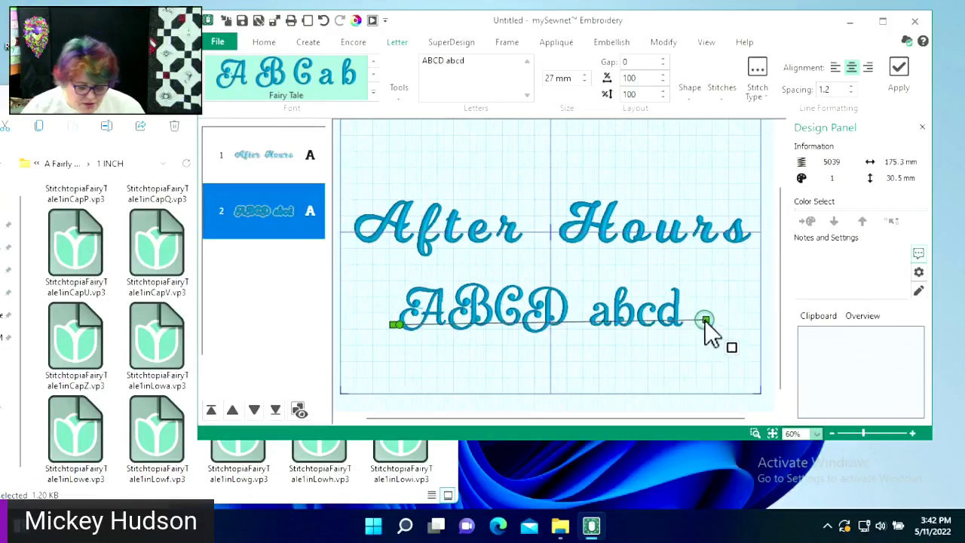
pyautogui.moveTo(706, 327); pyautogui.dragTo(700, 322)
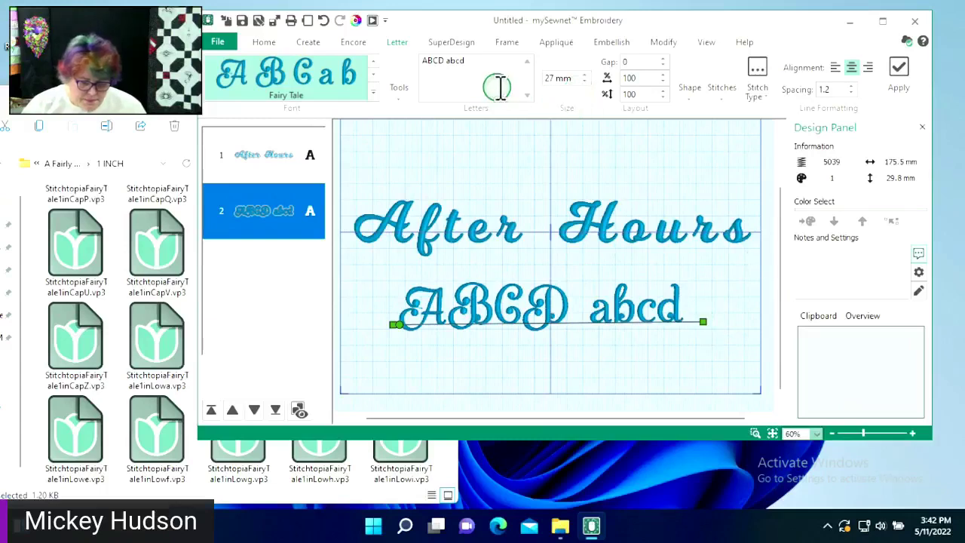
# - Create an "Abcd" lettering design in the Fairy Tale font and move it above After Hours
pyautogui.moveTo(477, 65); pyautogui.dragTo(408, 61)
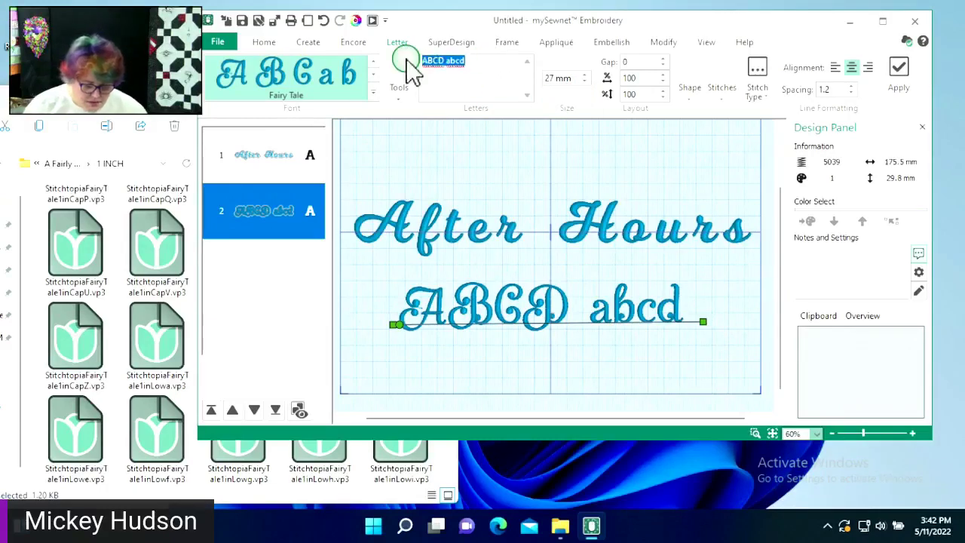
pyautogui.write('Ab')
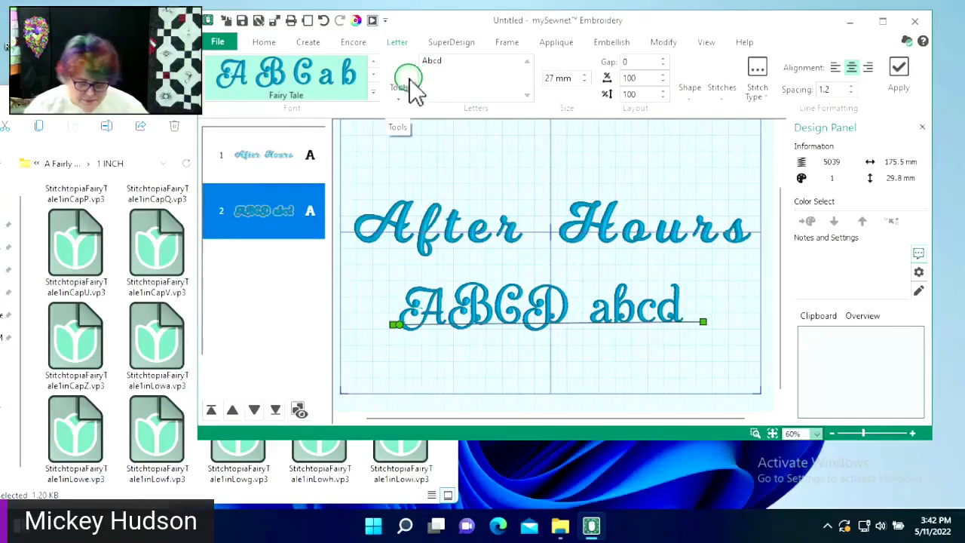
pyautogui.click(899, 69)
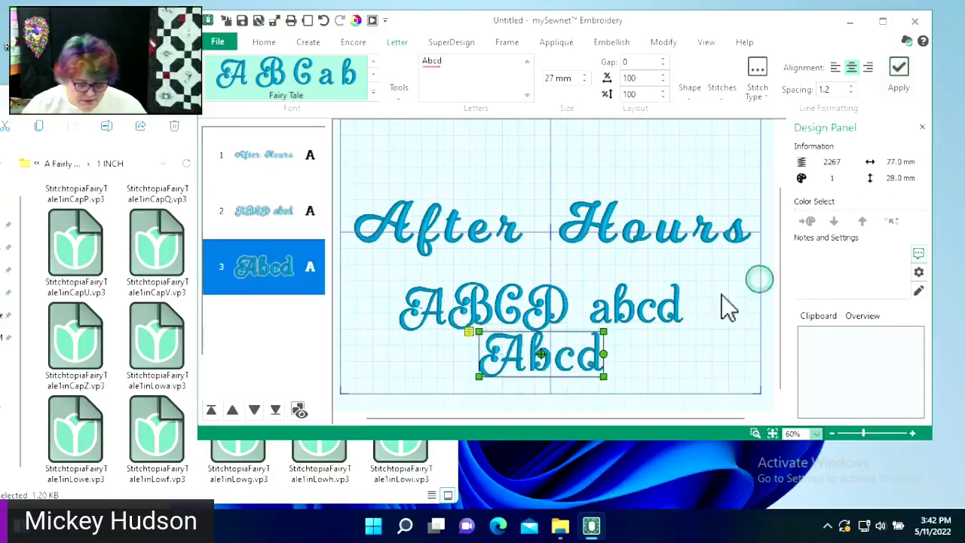
pyautogui.moveTo(571, 366); pyautogui.dragTo(592, 177)
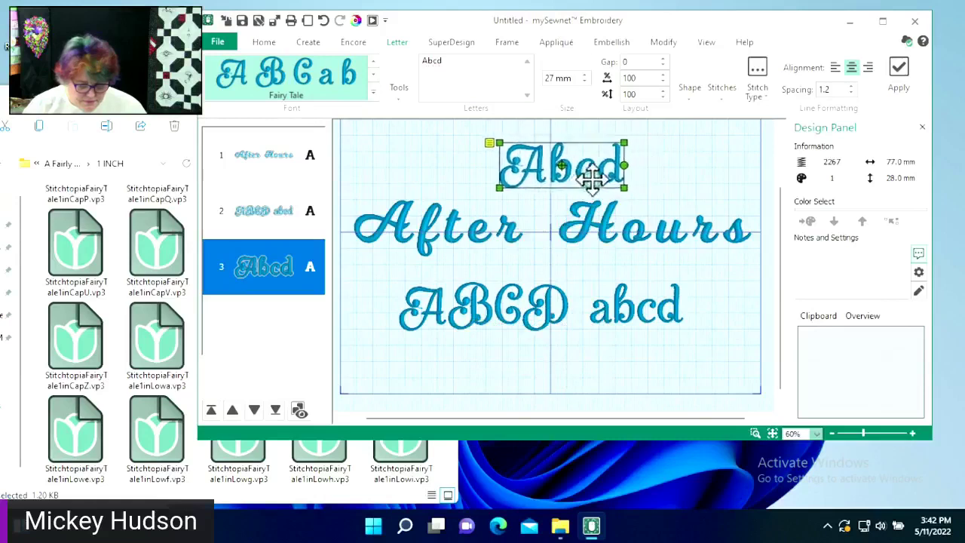
pyautogui.click(666, 175)
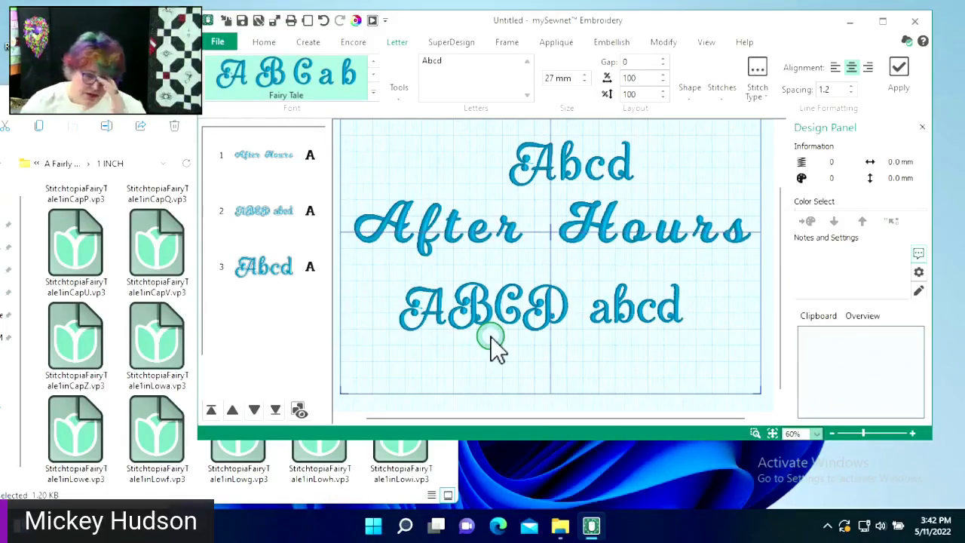
# - Reopen the imported Fairy Tale font for editing from the Font Manager
pyautogui.click(399, 88)
pyautogui.click(421, 132)
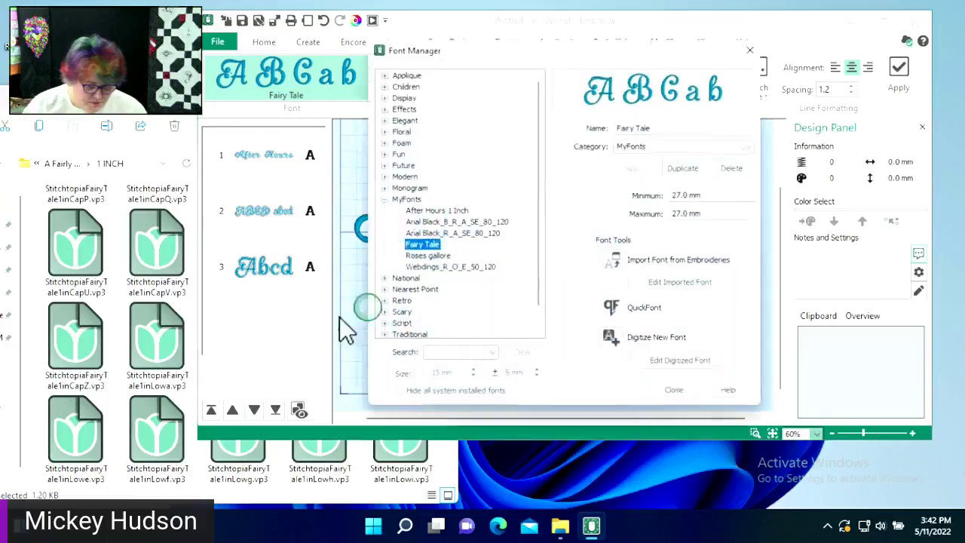
pyautogui.scroll(5, 147, 366)
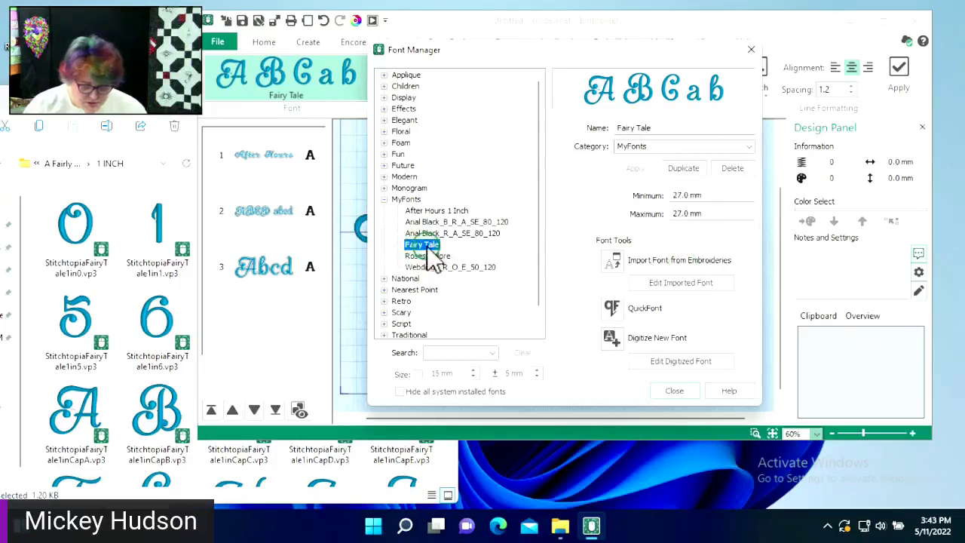
pyautogui.click(686, 287)
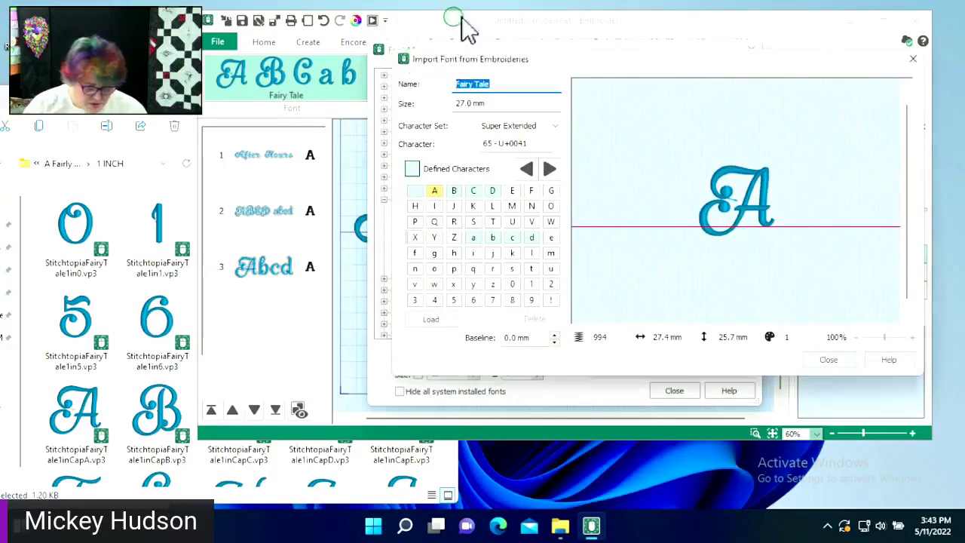
# - Return to the 1 INCH folder and assign StitchtopiaFairyTale1inCapE.vp3 to the E character
pyautogui.click(186, 121)
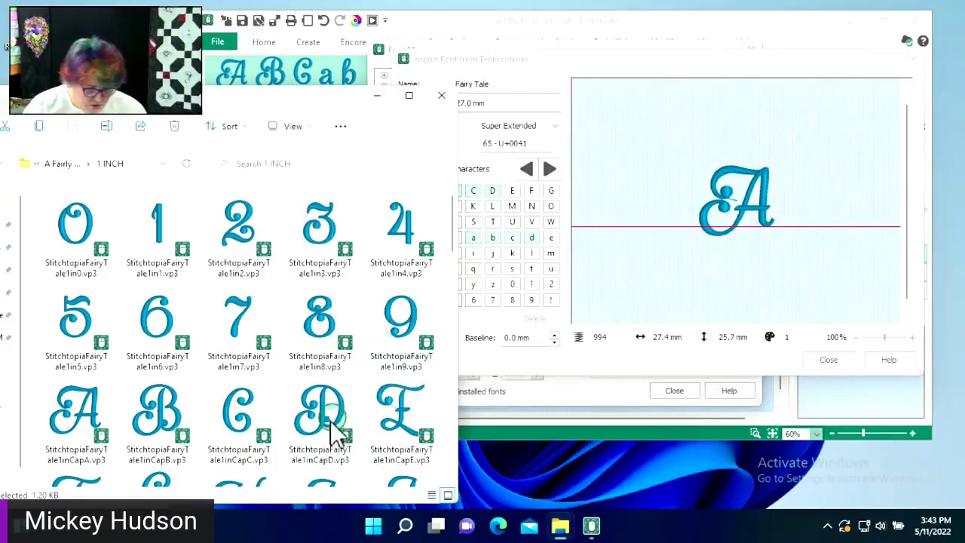
pyautogui.moveTo(385, 414); pyautogui.dragTo(514, 193)
pyautogui.scroll(-4, 375, 239)
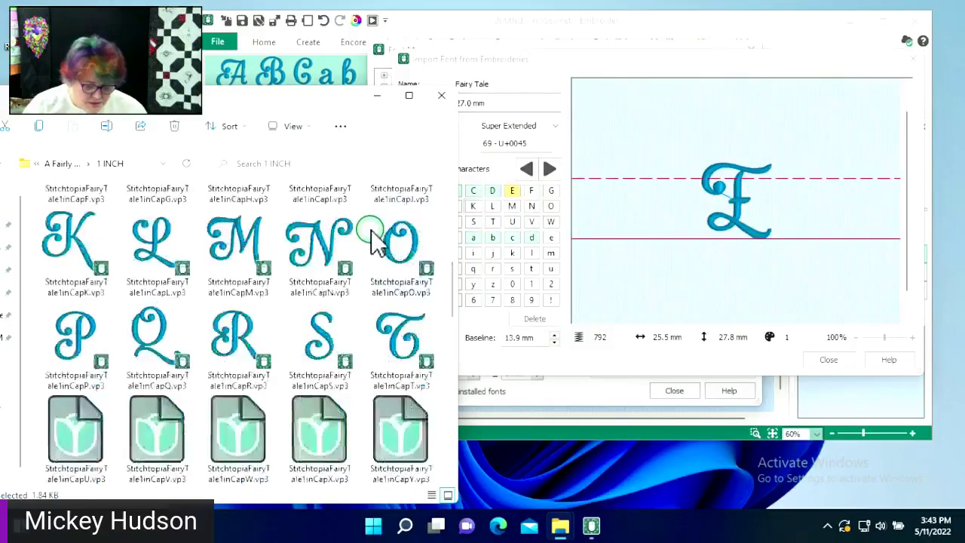
# - Set the E character's baseline to 11.2 mm and assign StitchtopiaFairyTale1inCapF.vp3 to the F character
pyautogui.scroll(2, 372, 273)
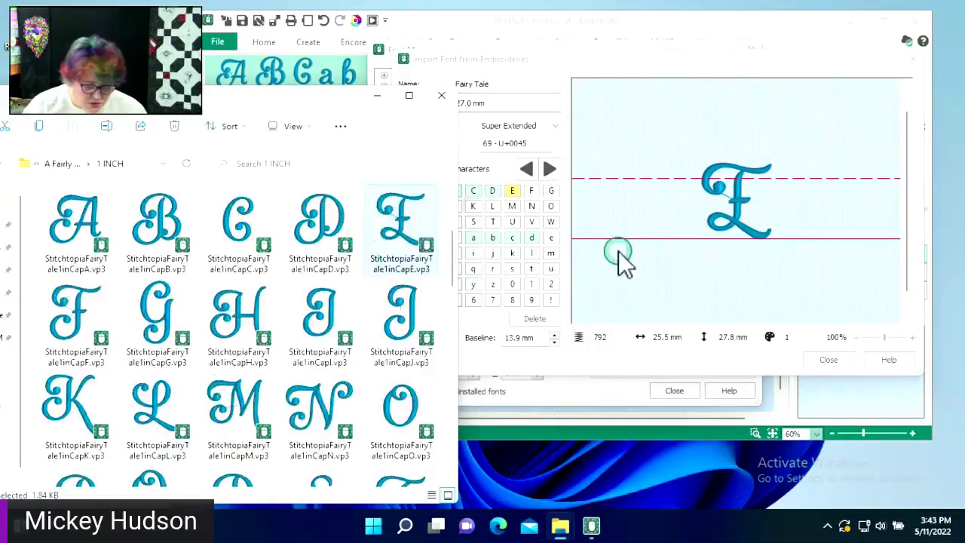
pyautogui.moveTo(619, 245); pyautogui.dragTo(626, 232)
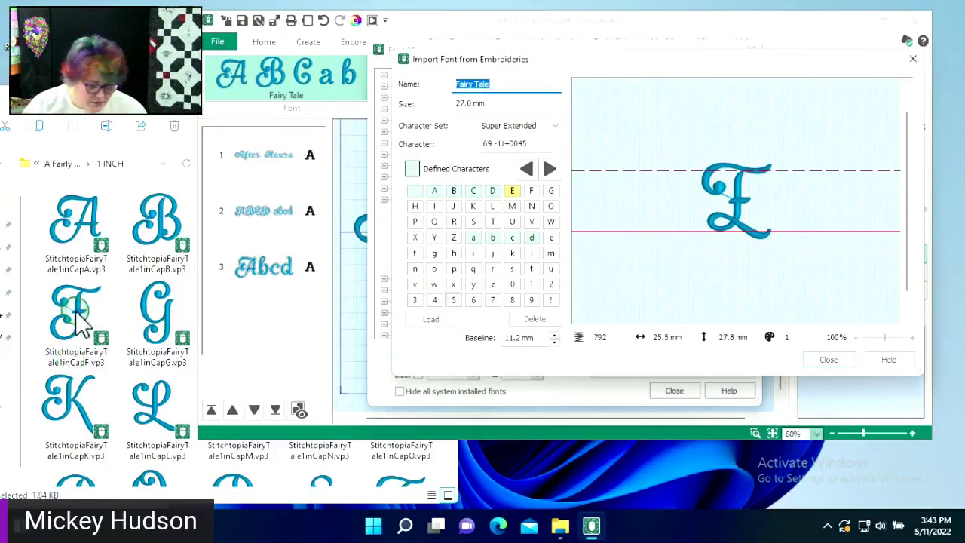
pyautogui.moveTo(79, 317); pyautogui.dragTo(534, 192)
# - Assign StitchtopiaFairyTale1inCapG.vp3 to the G character and set its baseline to 5.7 mm
pyautogui.moveTo(151, 304); pyautogui.dragTo(411, 266)
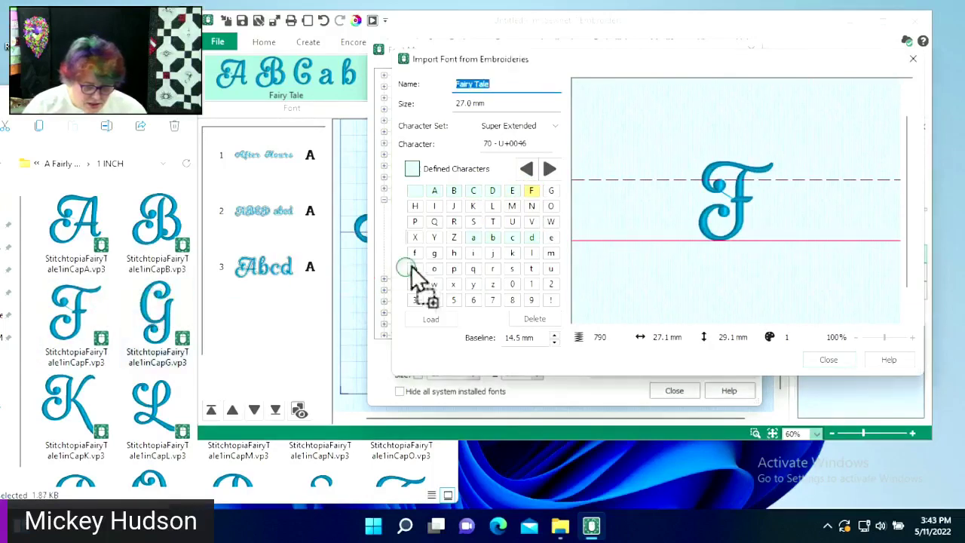
pyautogui.moveTo(552, 193); pyautogui.dragTo(551, 190)
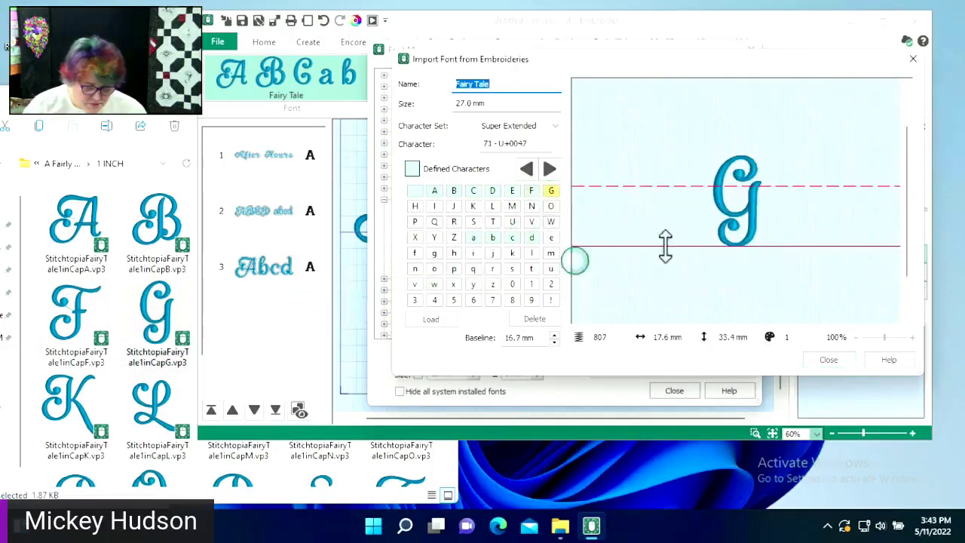
pyautogui.moveTo(706, 242); pyautogui.dragTo(710, 218)
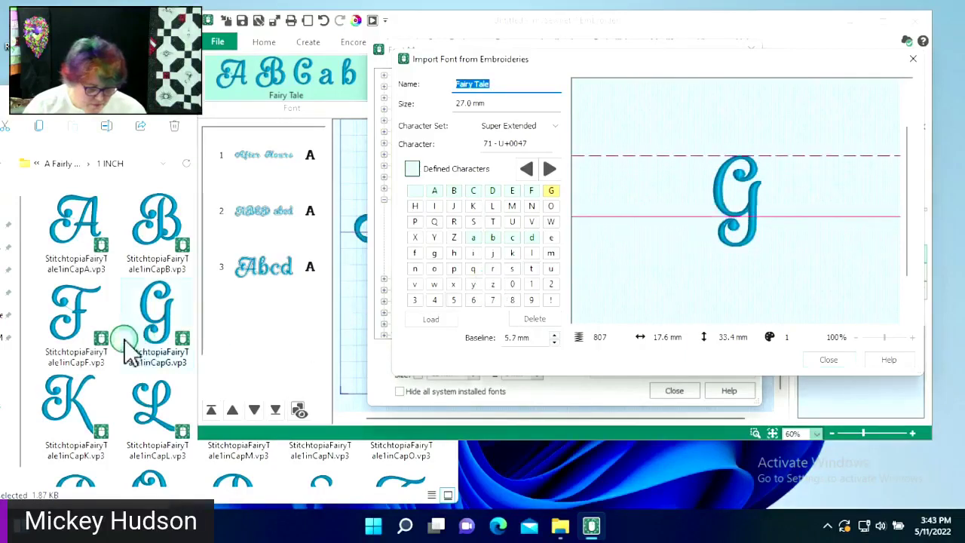
# - Move the 1 INCH folder window clear of the character grid and assign StitchtopiaFairyTale1inCapH.vp3 to the H character
pyautogui.click(127, 343)
pyautogui.moveTo(241, 336); pyautogui.dragTo(512, 271)
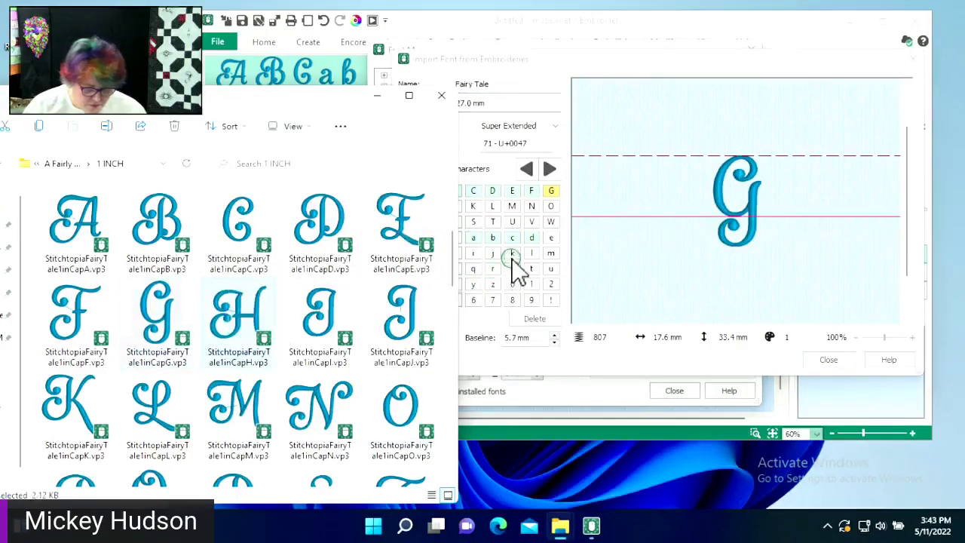
pyautogui.moveTo(478, 219); pyautogui.dragTo(473, 220)
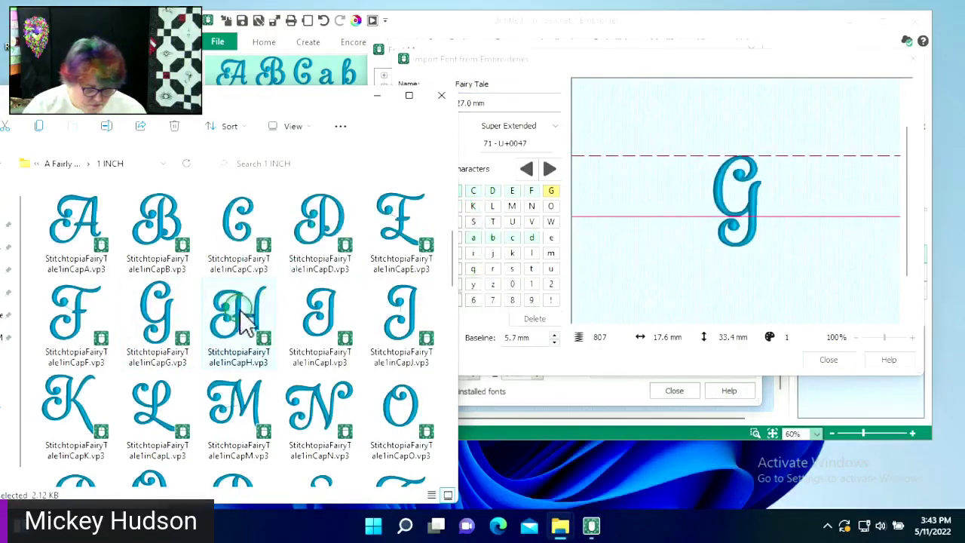
pyautogui.moveTo(356, 102); pyautogui.dragTo(281, 106)
pyautogui.moveTo(158, 320); pyautogui.dragTo(468, 230)
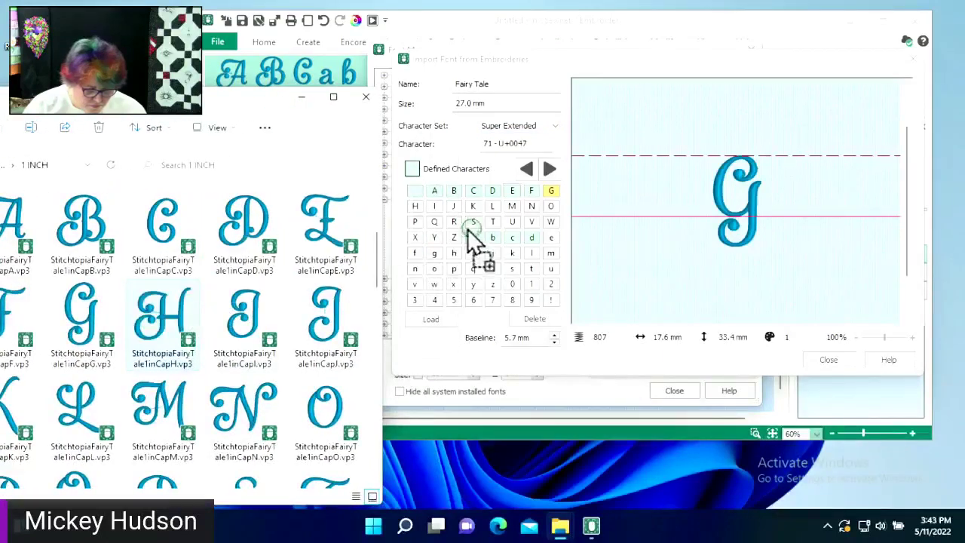
pyautogui.moveTo(418, 207); pyautogui.dragTo(418, 205)
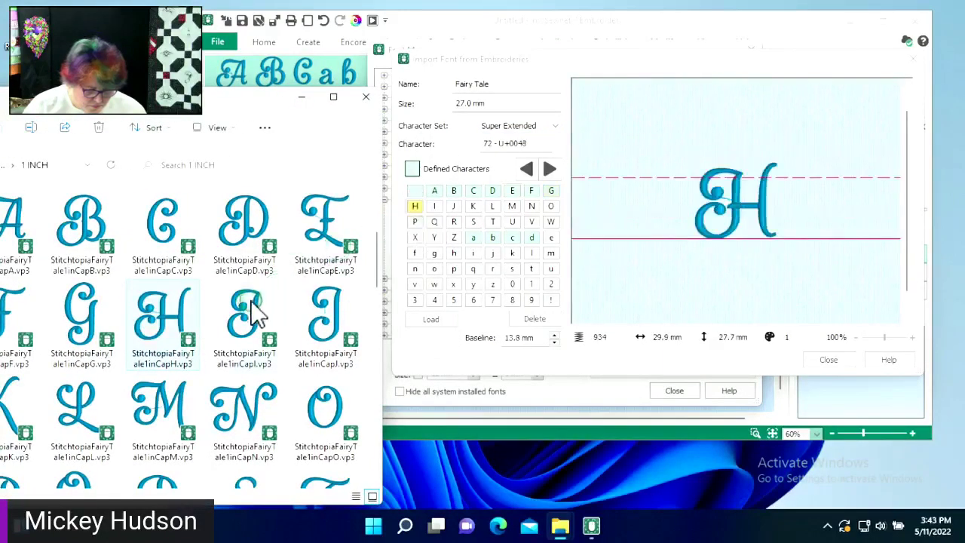
# - Assign the capital I, J, K, L and M files to their matching characters, setting K's baseline to 8.1 mm
pyautogui.moveTo(252, 312); pyautogui.dragTo(437, 209)
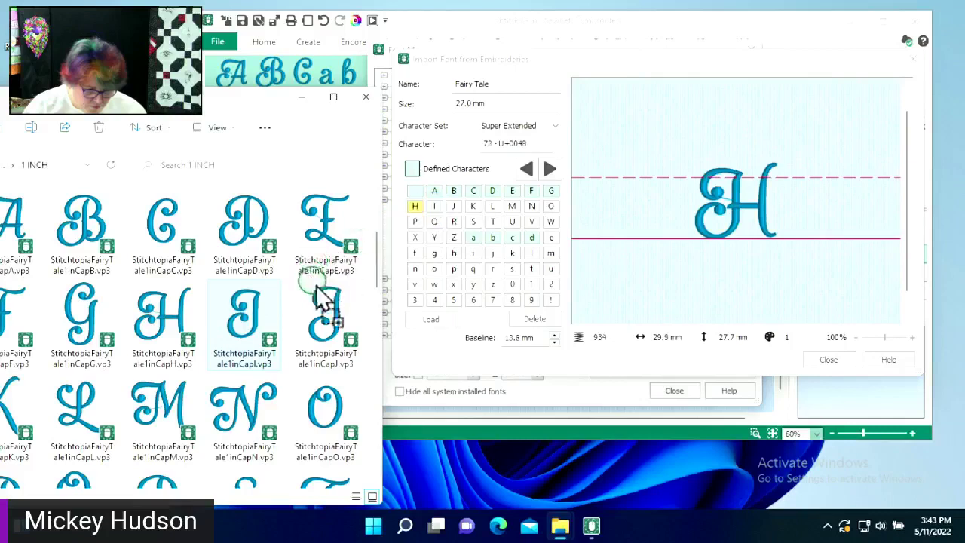
pyautogui.moveTo(332, 305); pyautogui.dragTo(456, 204)
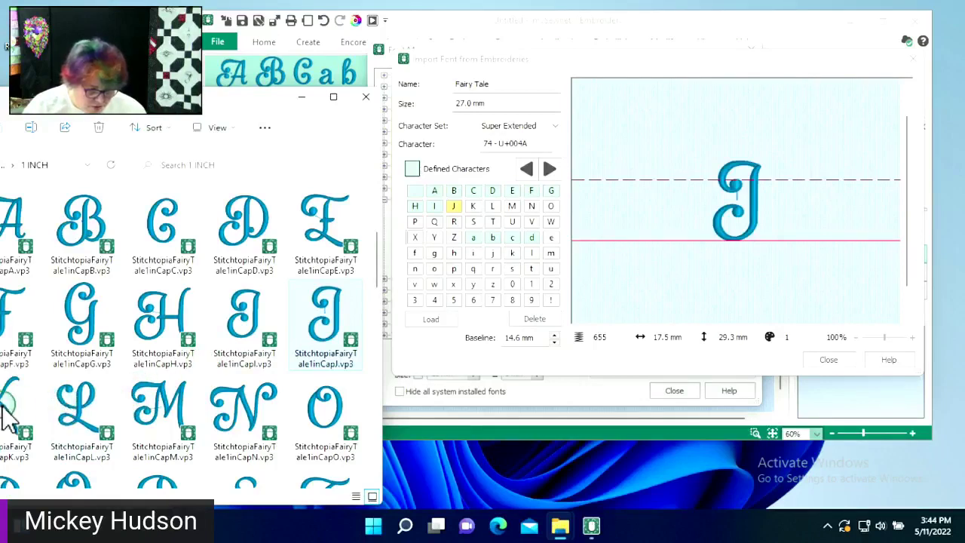
pyautogui.moveTo(16, 426); pyautogui.dragTo(430, 240)
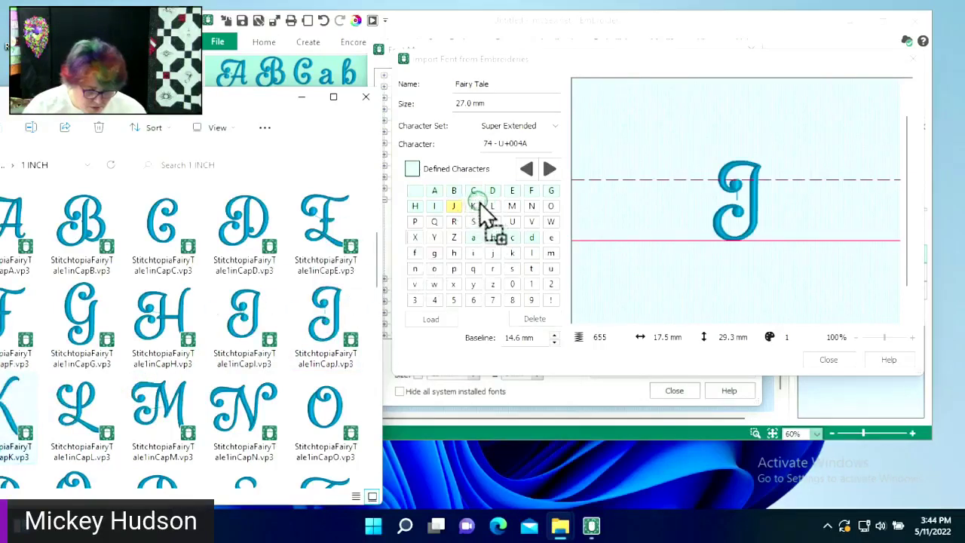
pyautogui.moveTo(474, 201); pyautogui.dragTo(472, 205)
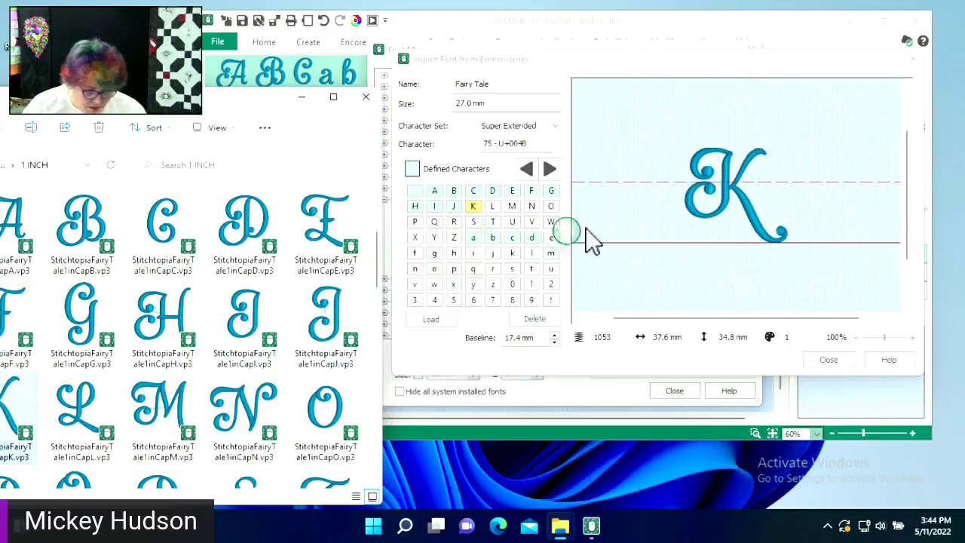
pyautogui.moveTo(617, 238); pyautogui.dragTo(626, 217)
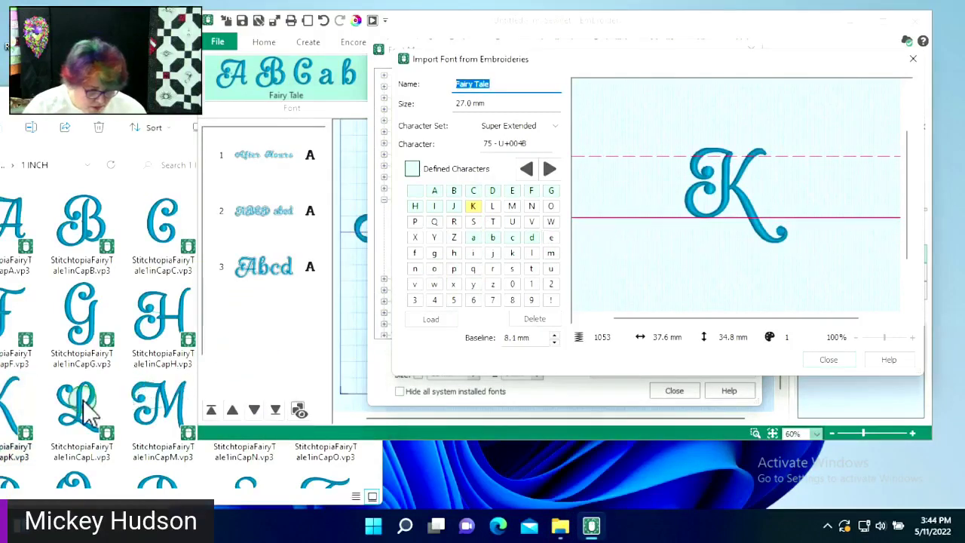
pyautogui.moveTo(86, 415); pyautogui.dragTo(494, 213)
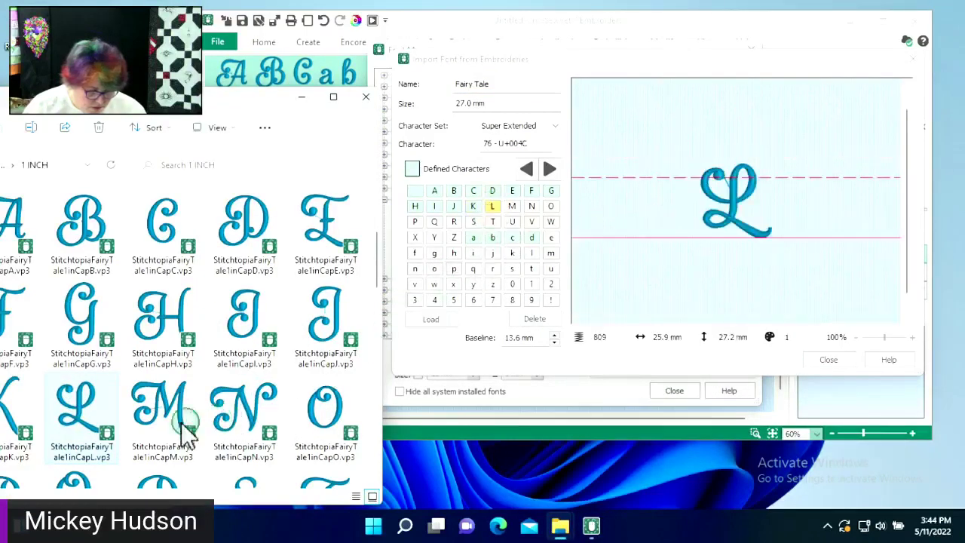
pyautogui.moveTo(180, 433); pyautogui.dragTo(513, 205)
pyautogui.moveTo(235, 414); pyautogui.dragTo(488, 260)
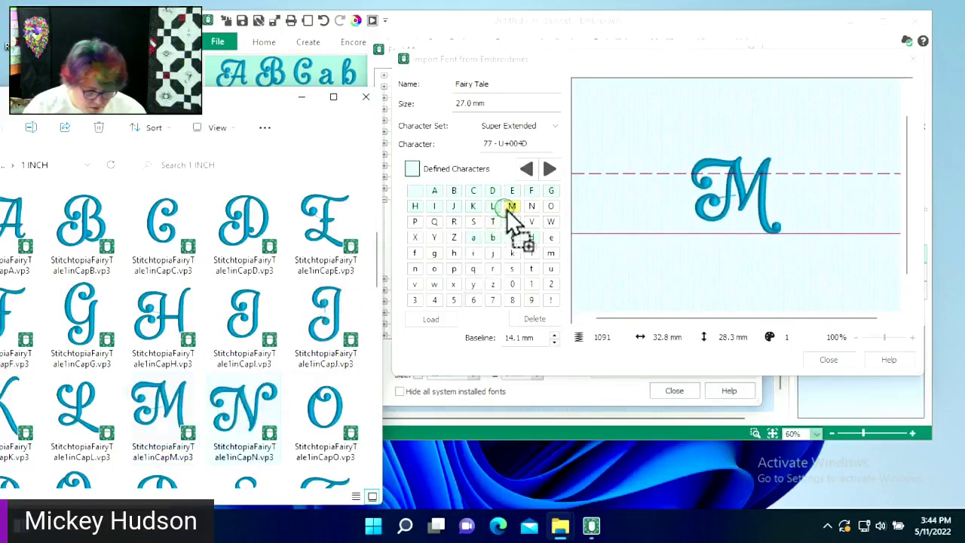
pyautogui.moveTo(507, 211); pyautogui.dragTo(514, 213)
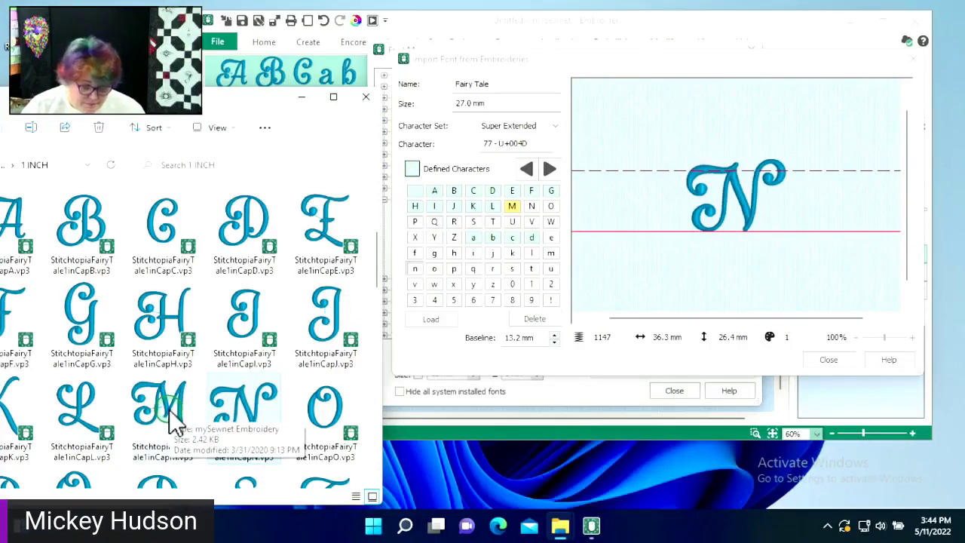
pyautogui.moveTo(175, 424); pyautogui.dragTo(507, 309)
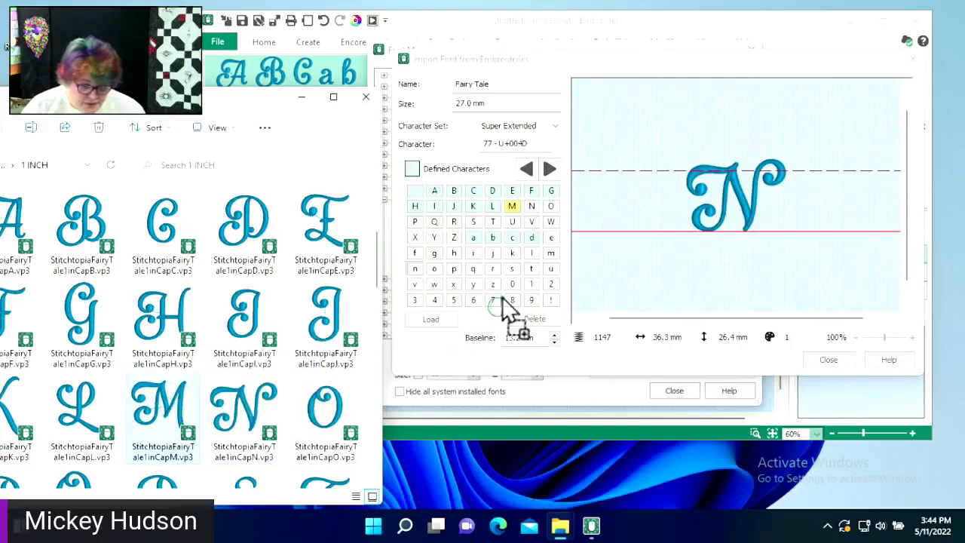
pyautogui.moveTo(516, 212); pyautogui.dragTo(512, 215)
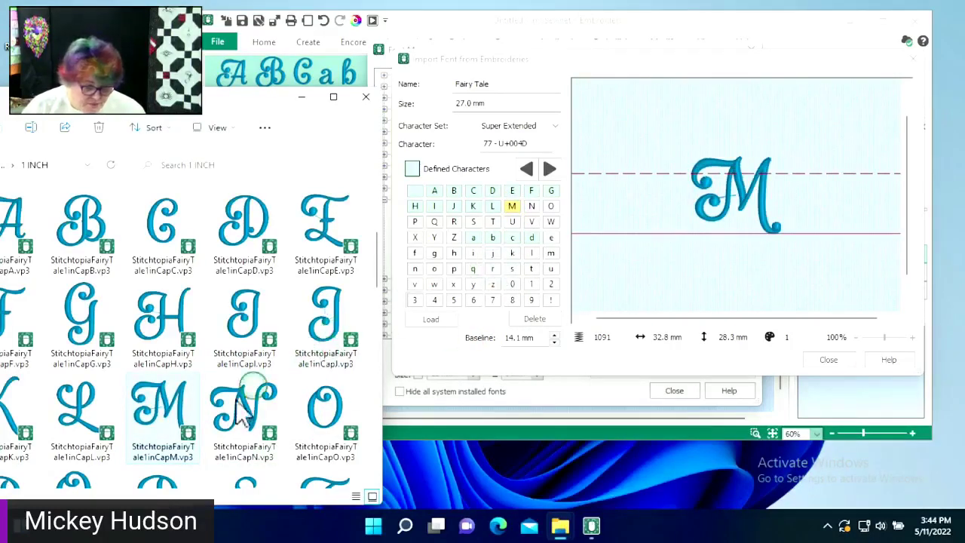
# - Assign the capital N, O, Q and R embroidery files from the 1 INCH folder to their matching characters
pyautogui.moveTo(243, 407); pyautogui.dragTo(535, 206)
pyautogui.moveTo(320, 403); pyautogui.dragTo(552, 206)
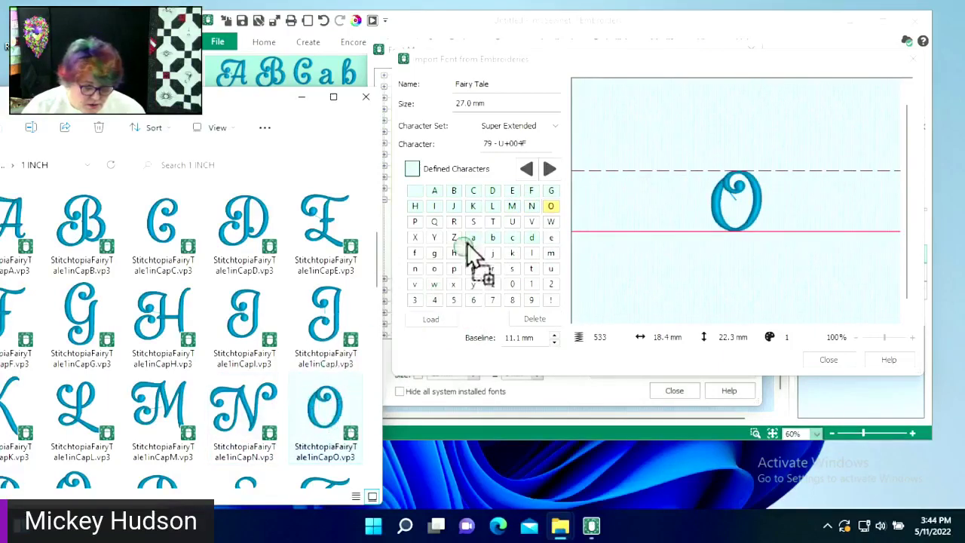
pyautogui.click(415, 222)
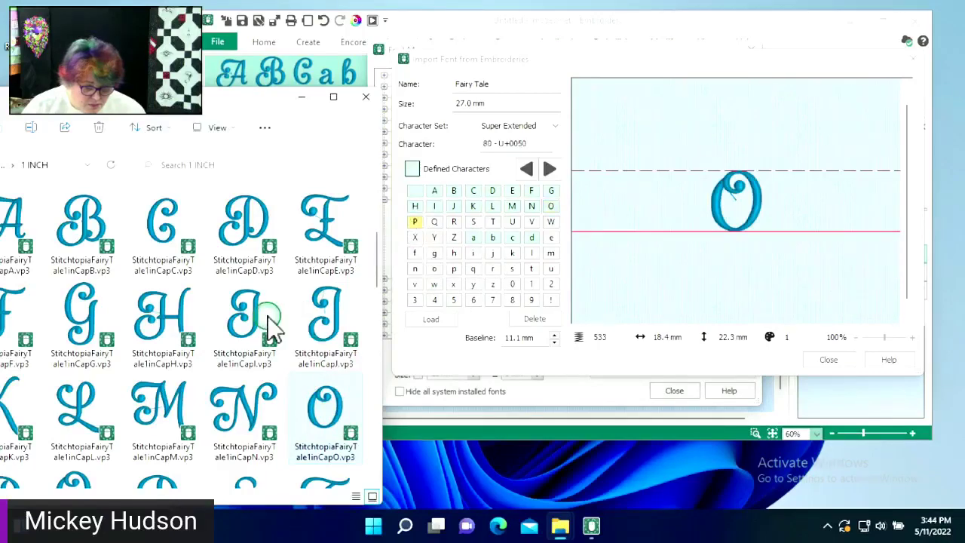
pyautogui.scroll(-2, 271, 324)
pyautogui.moveTo(64, 328); pyautogui.dragTo(434, 222)
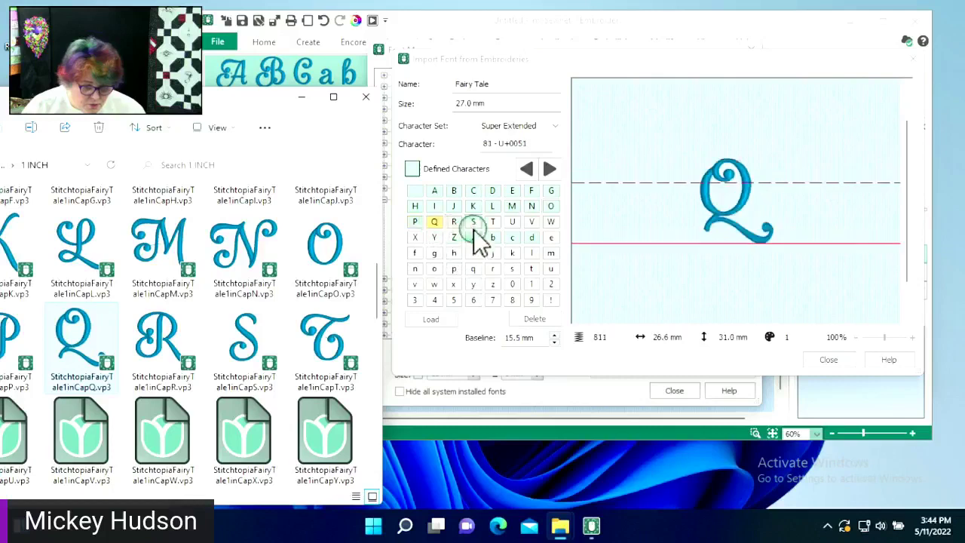
pyautogui.moveTo(172, 381); pyautogui.dragTo(456, 223)
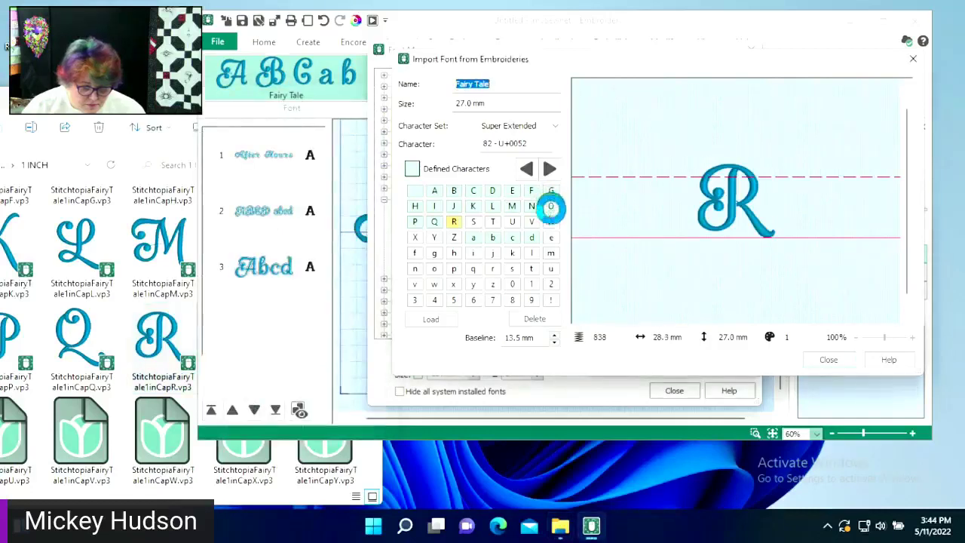
# - Select the P character in the Fairy Tale font and close the 1 INCH folder window
pyautogui.click(551, 206)
pyautogui.click(415, 221)
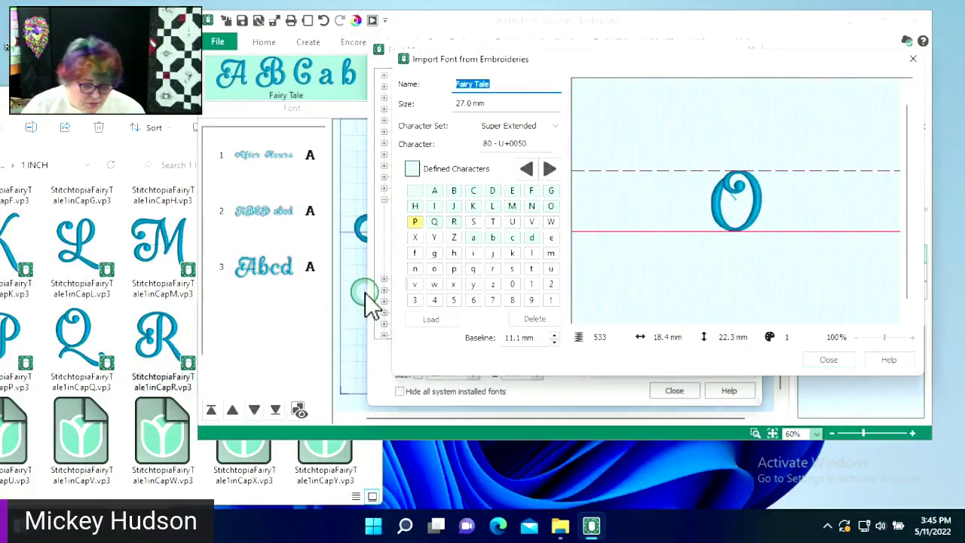
pyautogui.click(148, 127)
pyautogui.moveTo(319, 104); pyautogui.dragTo(482, 105)
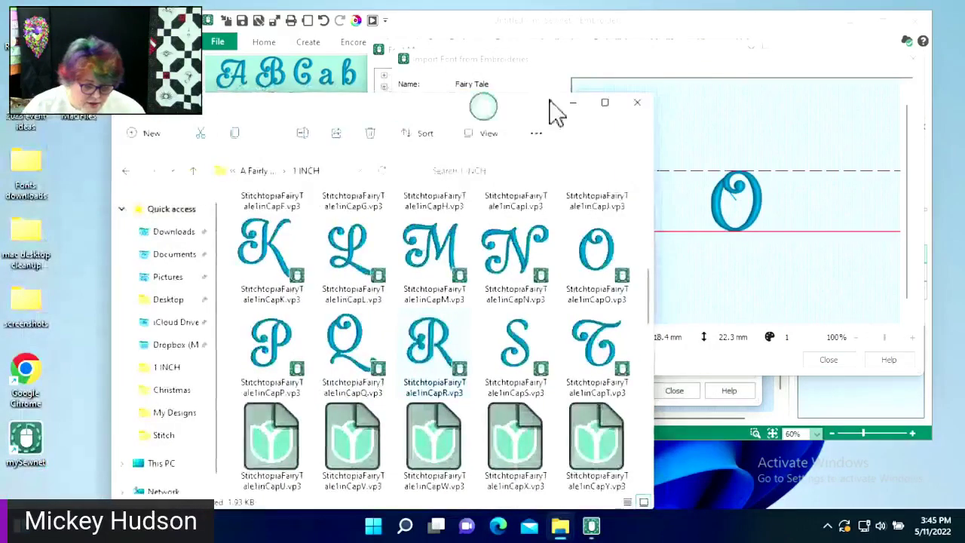
pyautogui.click(638, 102)
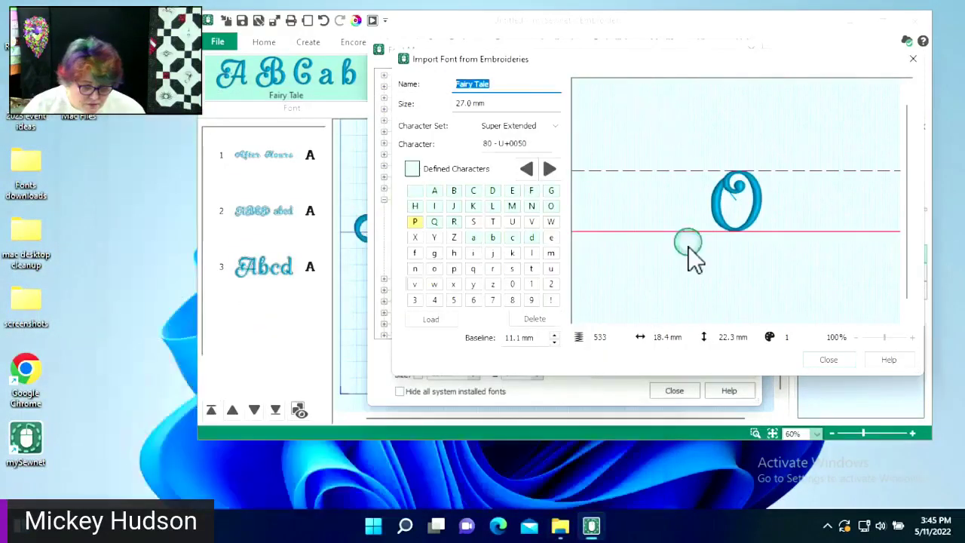
# - Load StitchtopiaFairyTale1inCapP.vp3 into the P character, overwriting its wrongly assigned O design
pyautogui.click(430, 319)
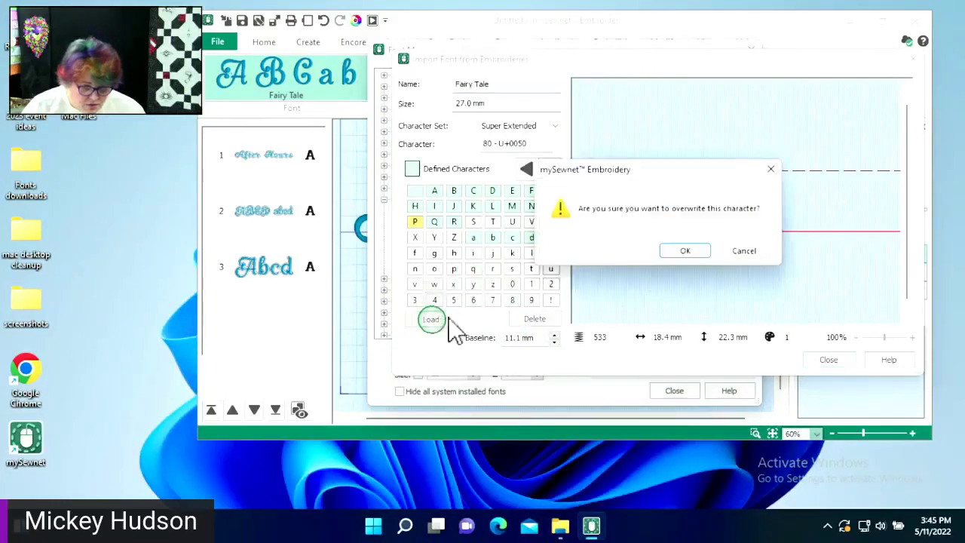
pyautogui.click(678, 255)
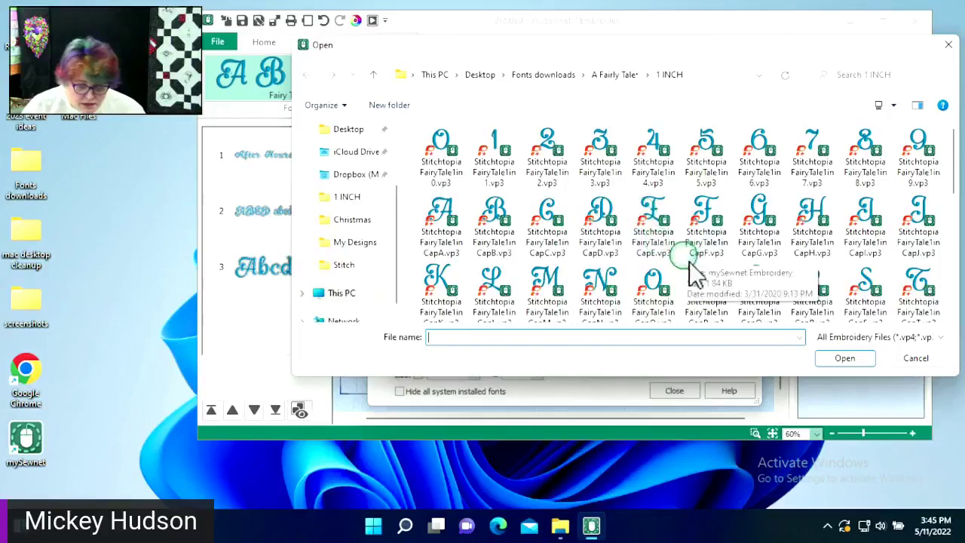
pyautogui.click(712, 296)
pyautogui.click(837, 360)
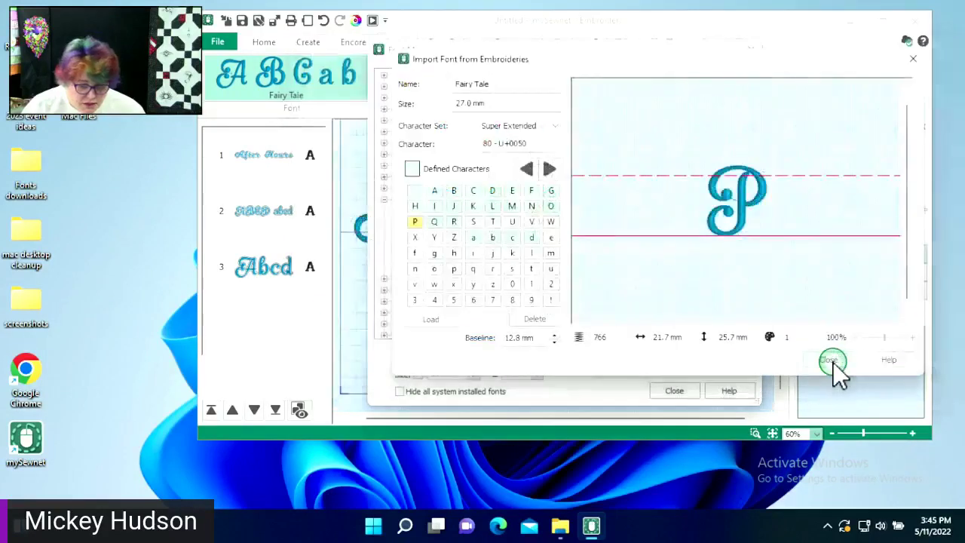
# - Close the Fairy Tale font import window and the Font Manager
pyautogui.click(617, 301)
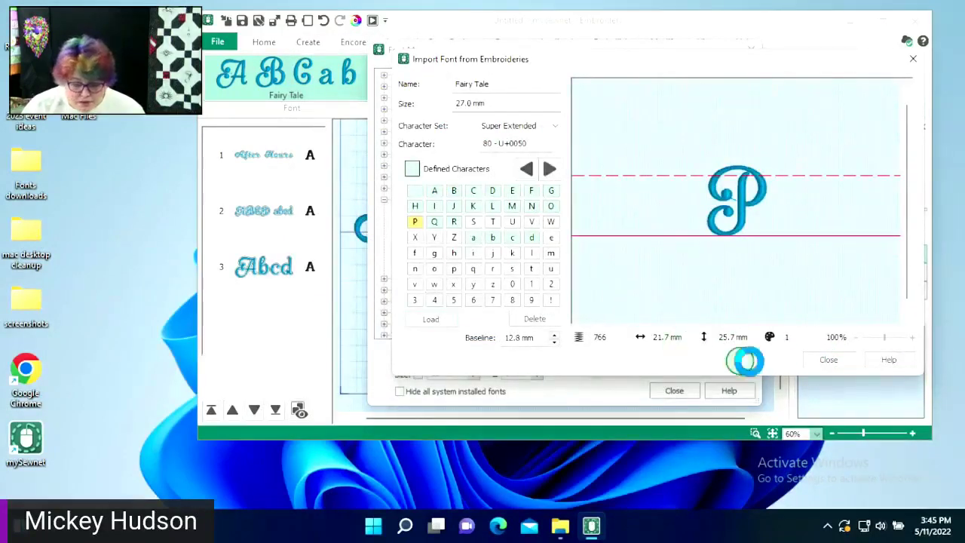
pyautogui.click(824, 361)
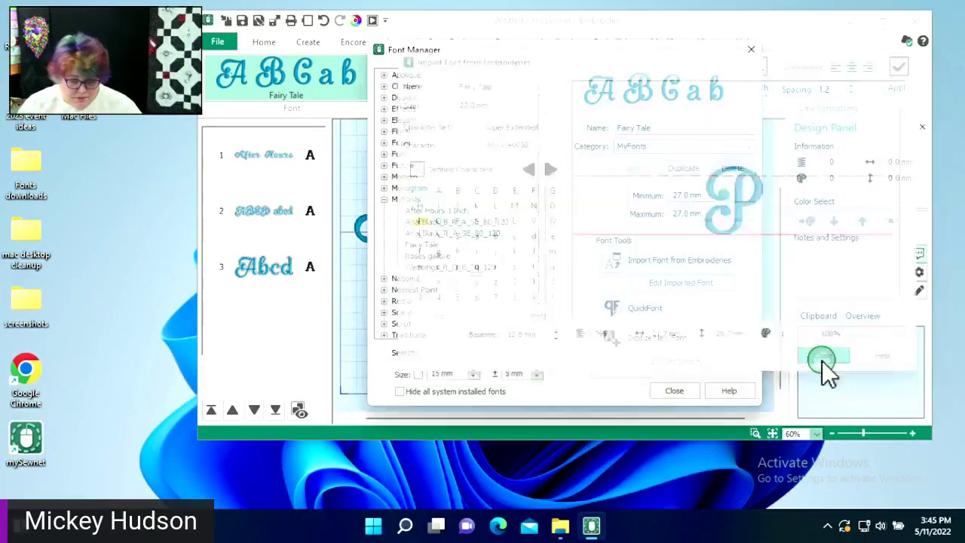
pyautogui.click(686, 389)
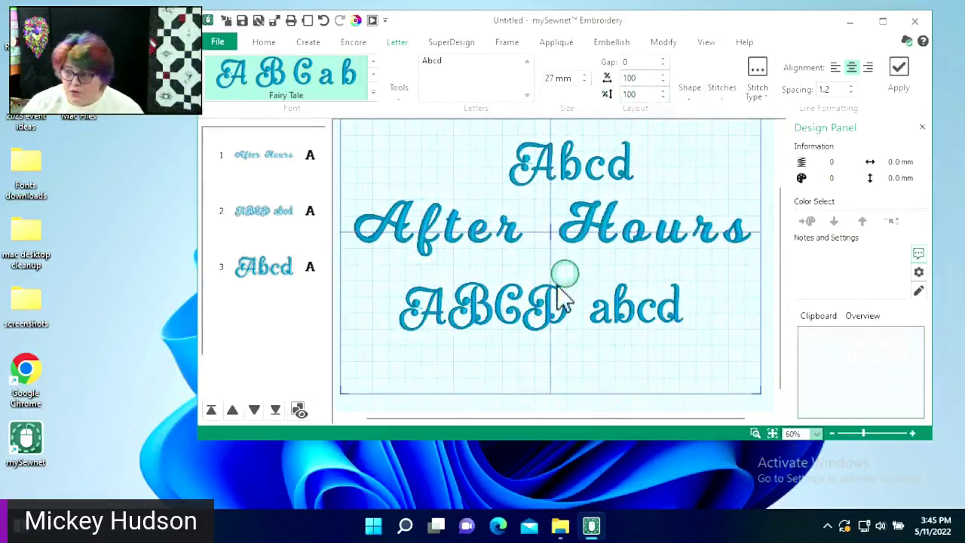
# - Reopen the Font Manager and open the imported Fairy Tale font for editing
pyautogui.click(443, 61)
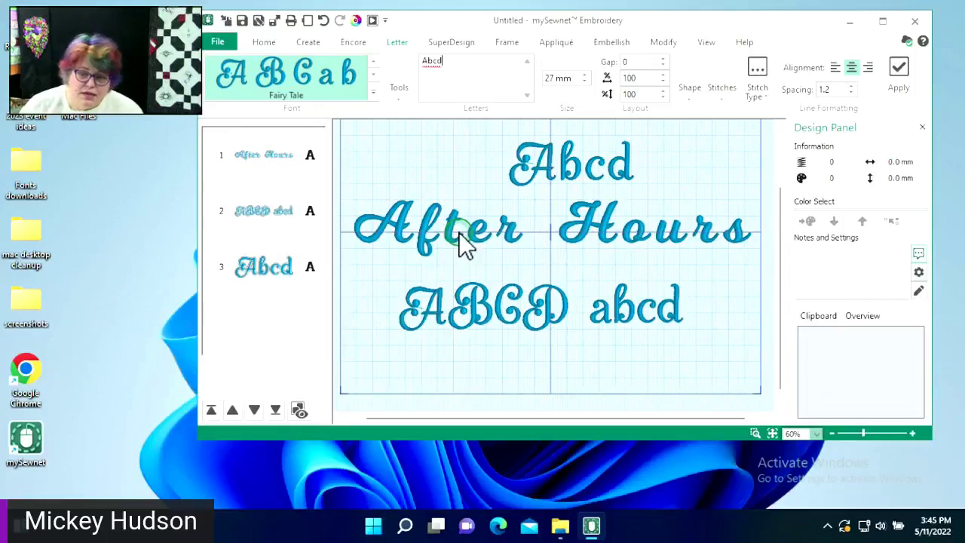
pyautogui.click(393, 89)
pyautogui.click(407, 125)
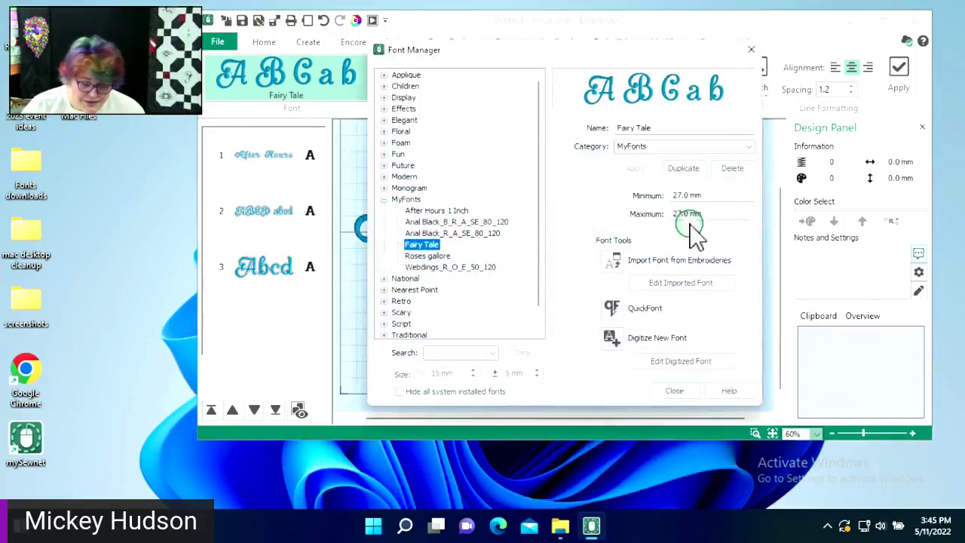
pyautogui.click(705, 286)
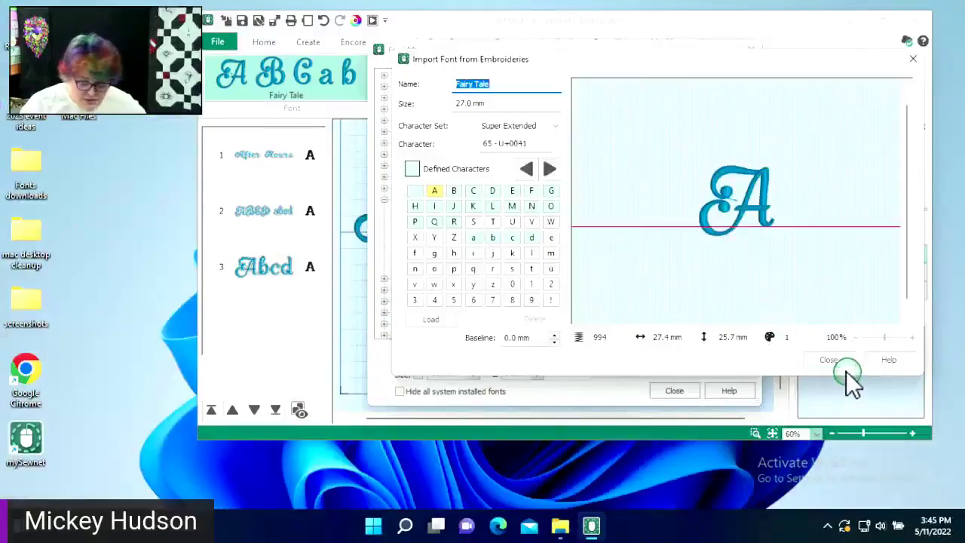
# - Close the Fairy Tale font import window and the Font Manager
pyautogui.click(833, 359)
pyautogui.click(682, 391)
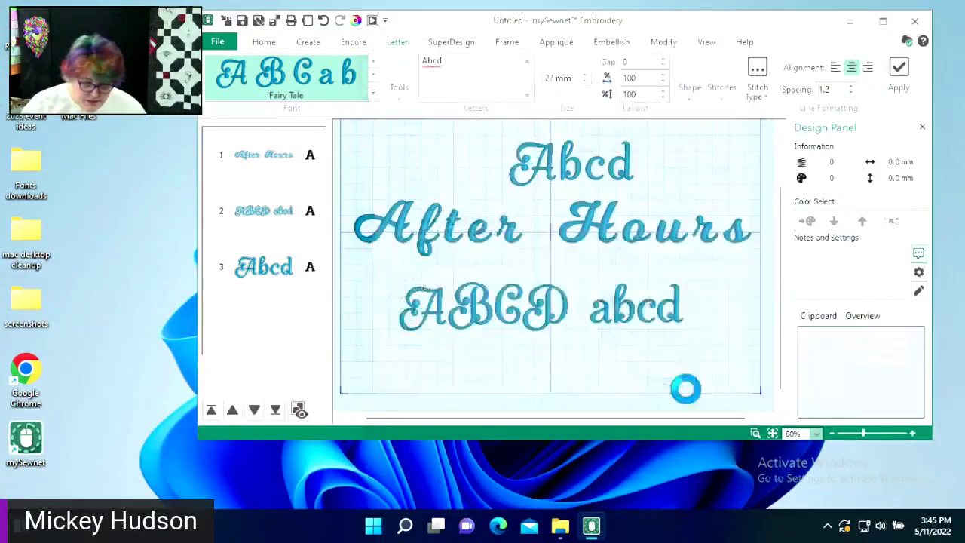
# - Set the letter gap of the After Hours lettering to -9
pyautogui.click(553, 211)
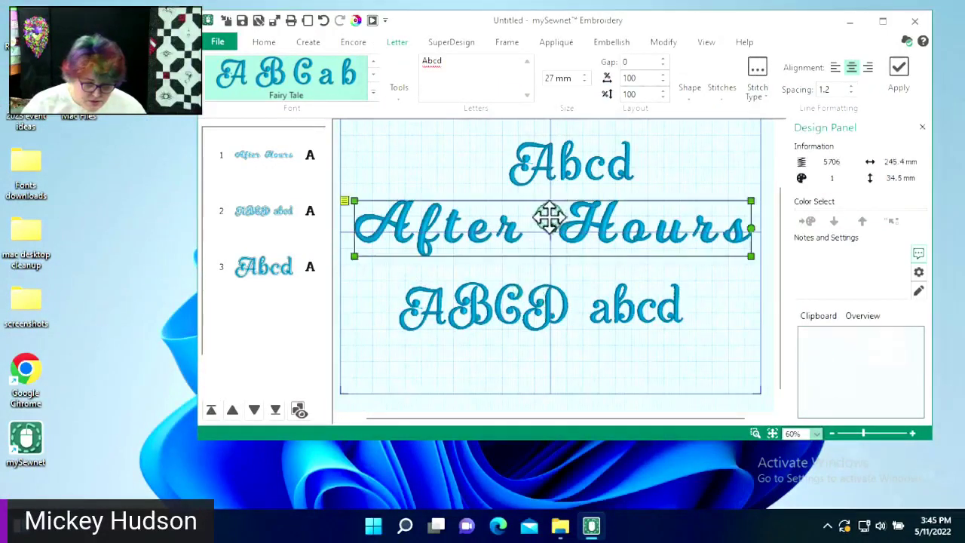
pyautogui.rightClick(550, 220)
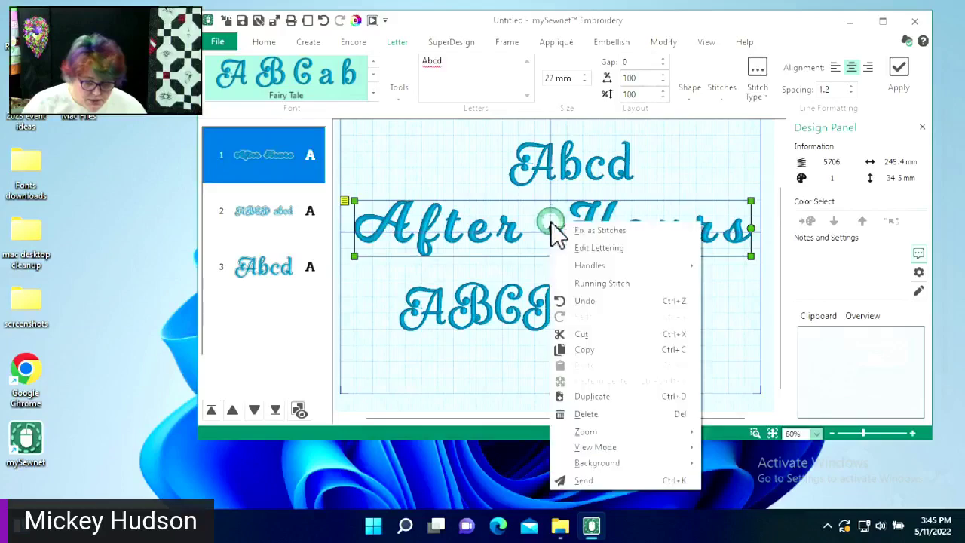
pyautogui.click(587, 243)
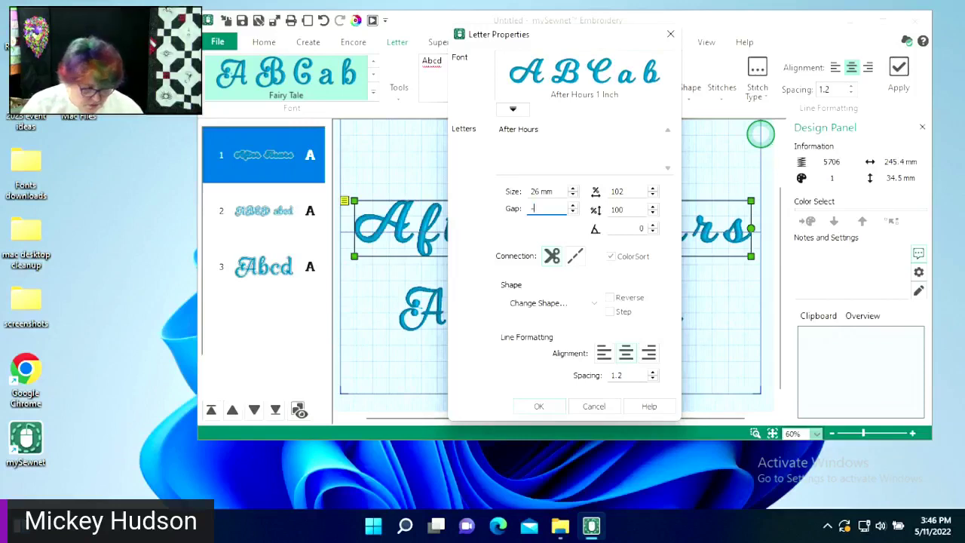
pyautogui.write('9')
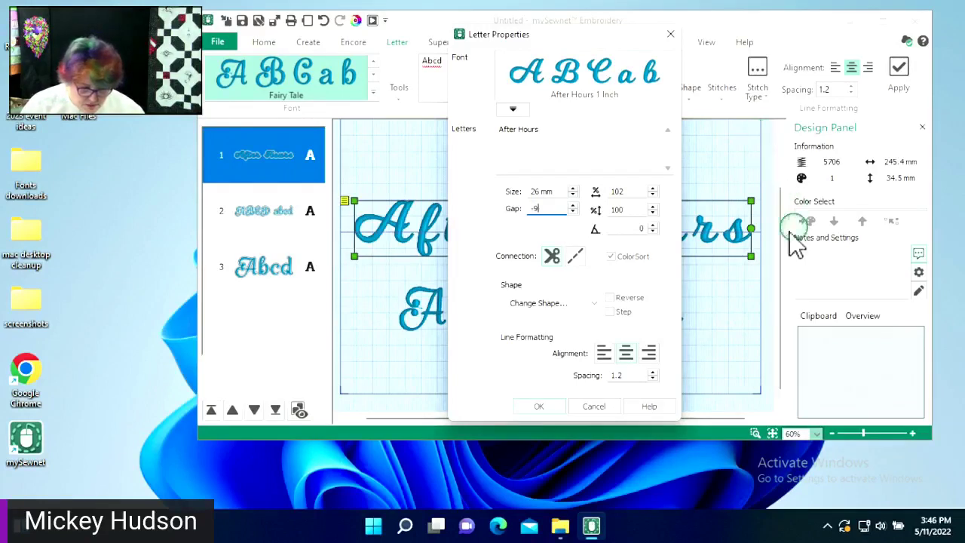
pyautogui.click(528, 408)
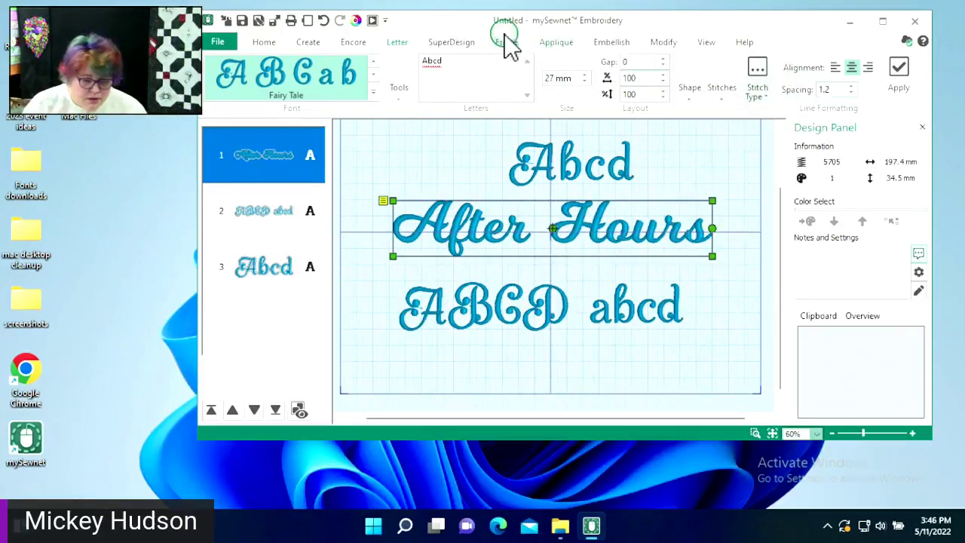
# - Preview the whole design in Life View, tilting it and enlarging it to 110% to examine the letter joins, and close the preview
pyautogui.click(263, 43)
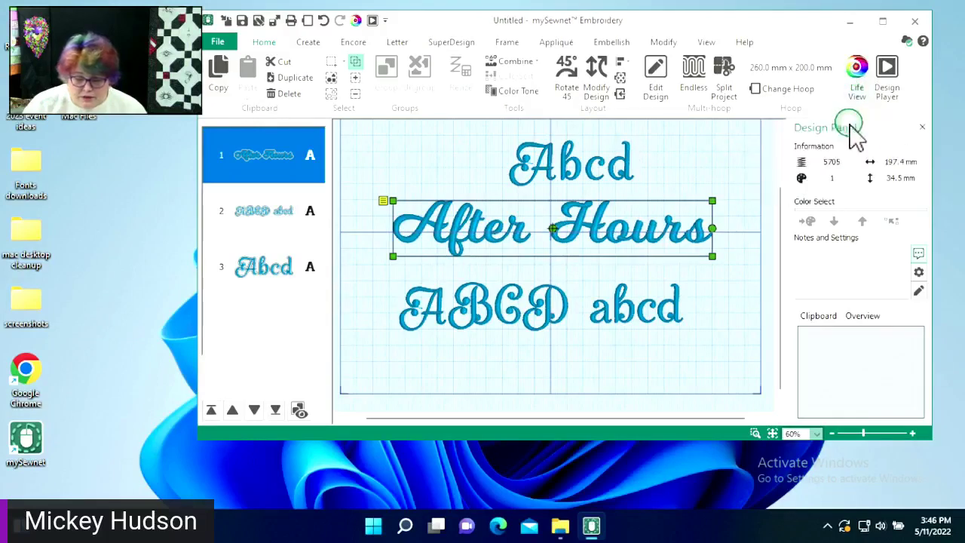
pyautogui.click(855, 74)
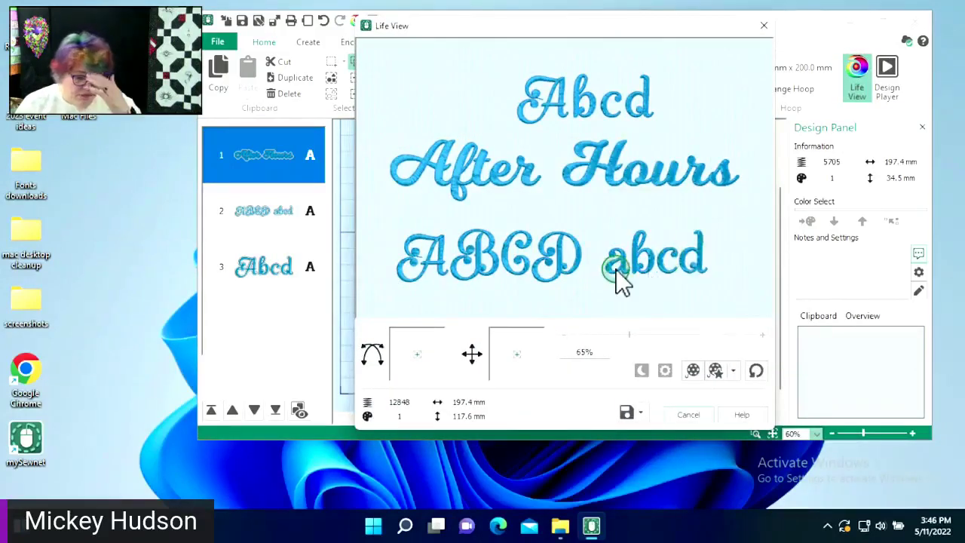
pyautogui.moveTo(614, 244)
pyautogui.mouseDown()
pyautogui.moveTo(578, 244)
pyautogui.moveTo(637, 228)
pyautogui.moveTo(631, 204)
pyautogui.moveTo(627, 280)
pyautogui.moveTo(597, 261)
pyautogui.moveTo(610, 261)
pyautogui.mouseUp()
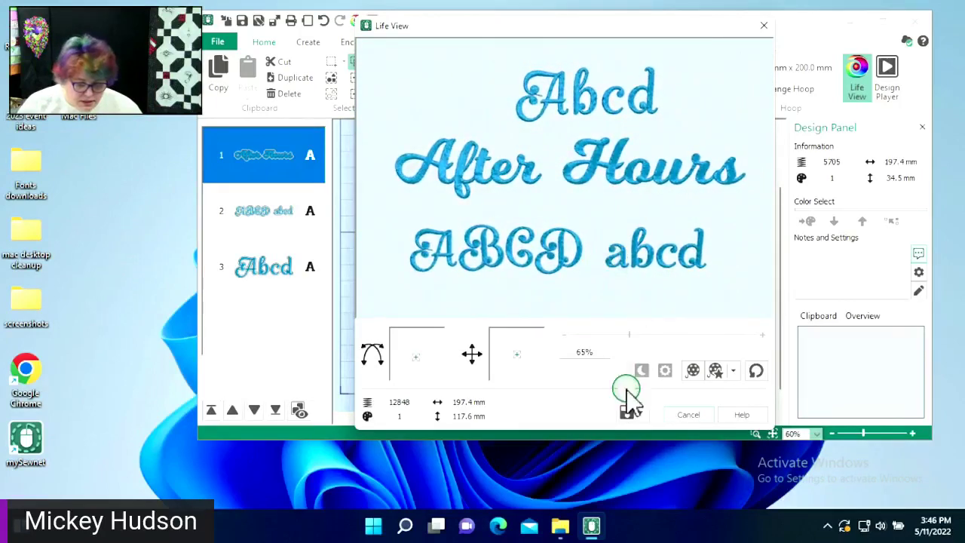
pyautogui.moveTo(630, 334); pyautogui.dragTo(677, 341)
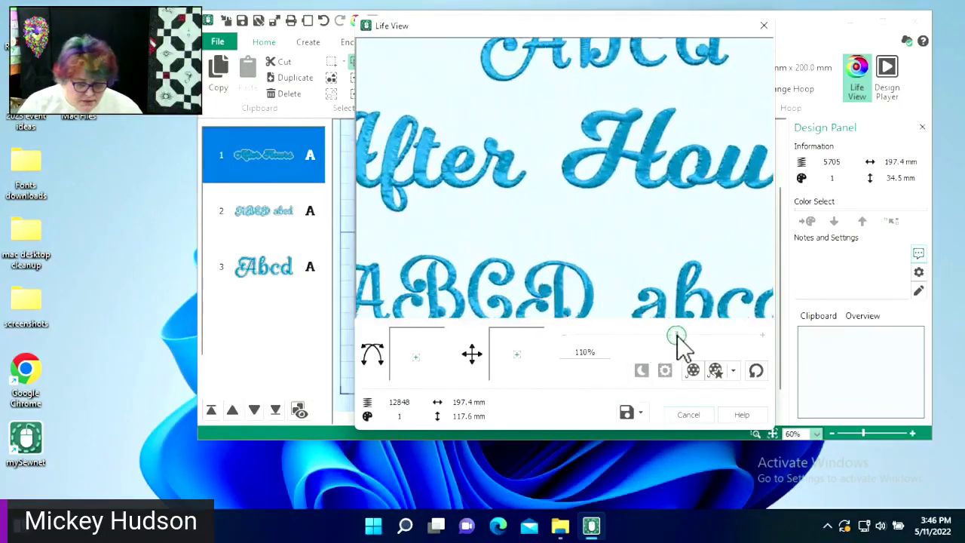
pyautogui.moveTo(612, 242); pyautogui.dragTo(556, 204)
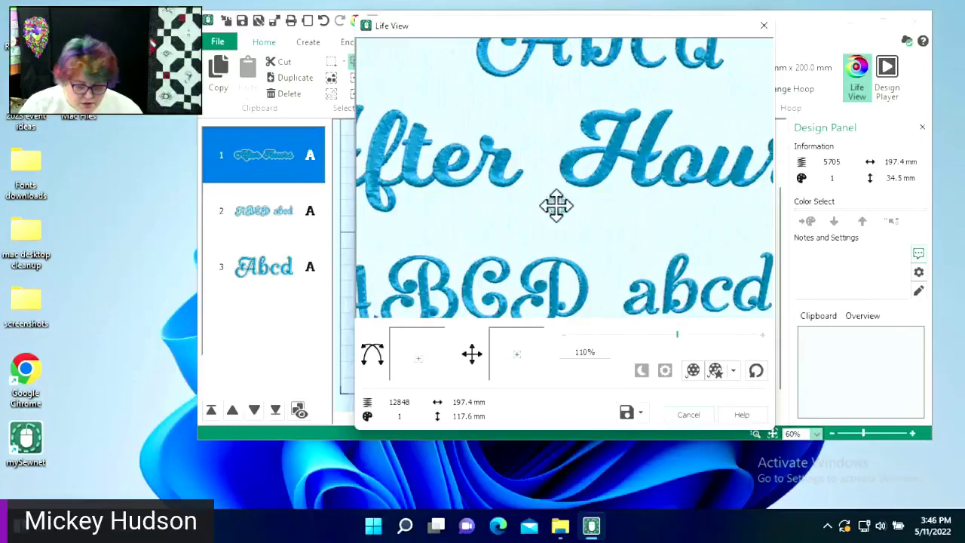
pyautogui.click(681, 413)
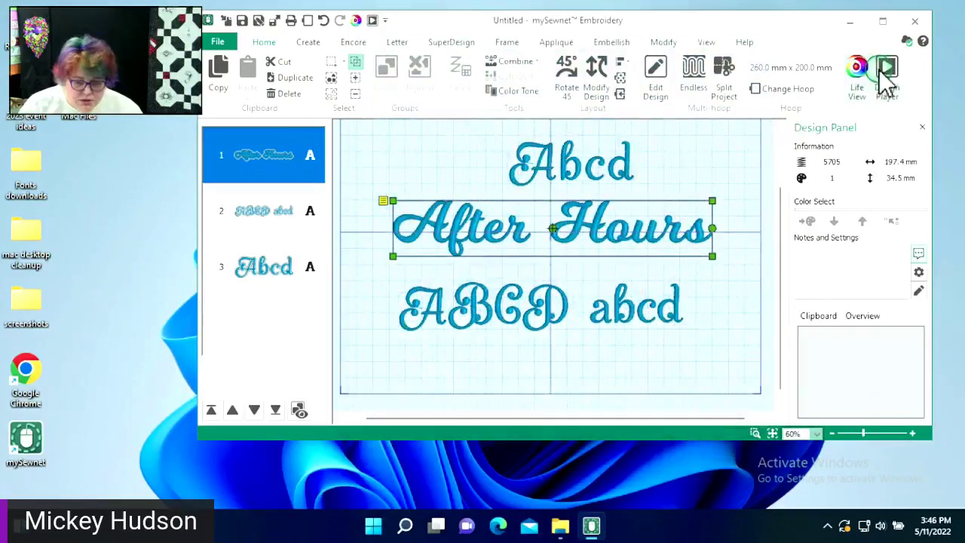
# - Play the stitch-out in the Design Player, speeding up playback to check the After Hours stitching order, and close it
pyautogui.click(891, 79)
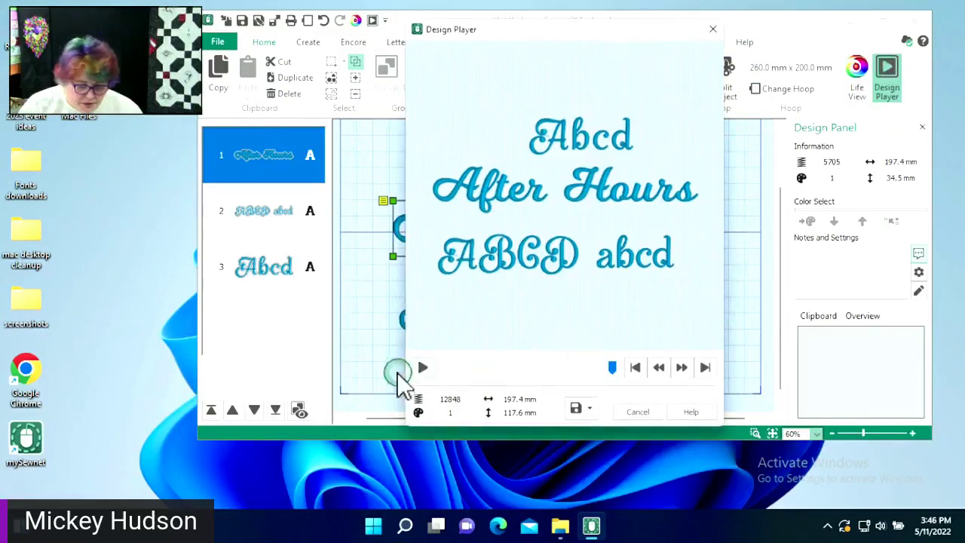
pyautogui.click(424, 368)
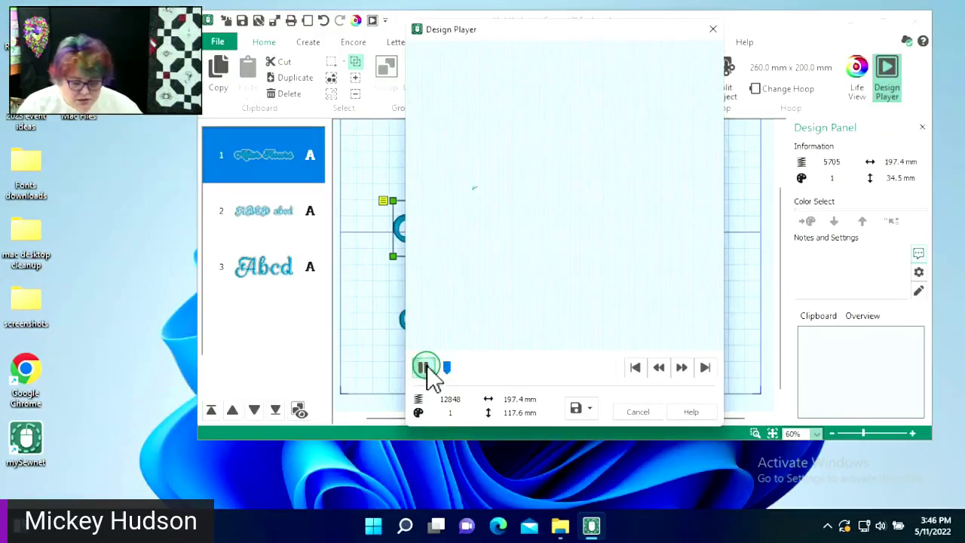
pyautogui.moveTo(463, 369); pyautogui.dragTo(478, 368)
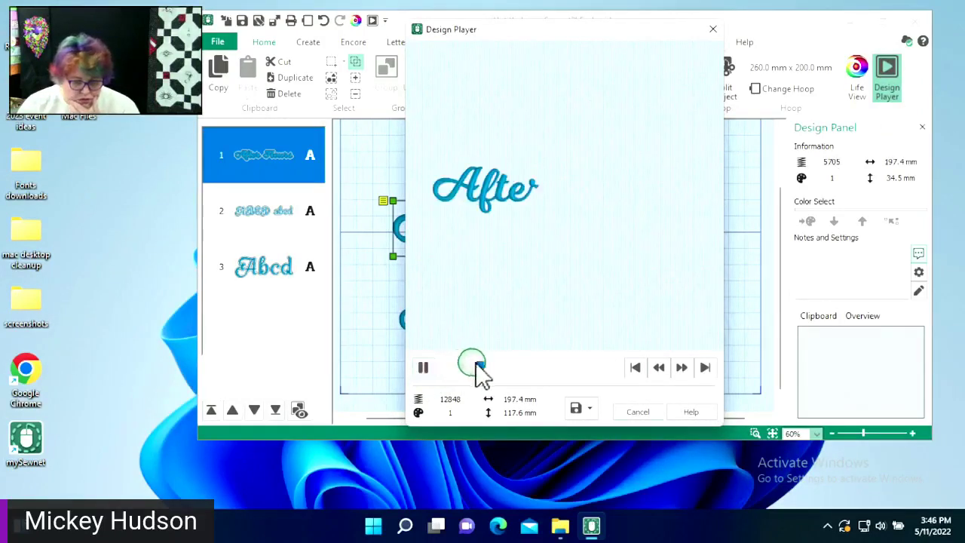
pyautogui.click(705, 367)
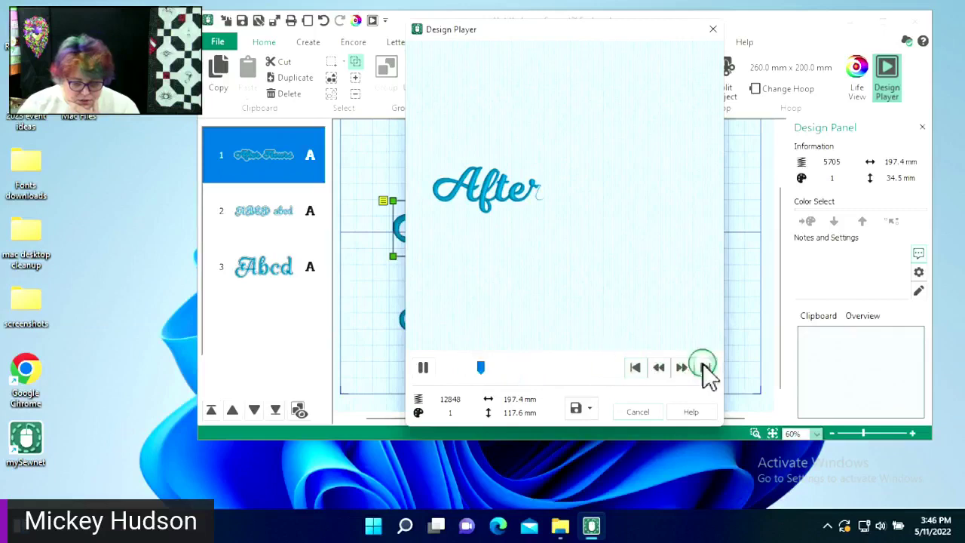
pyautogui.click(681, 367)
pyautogui.click(678, 367)
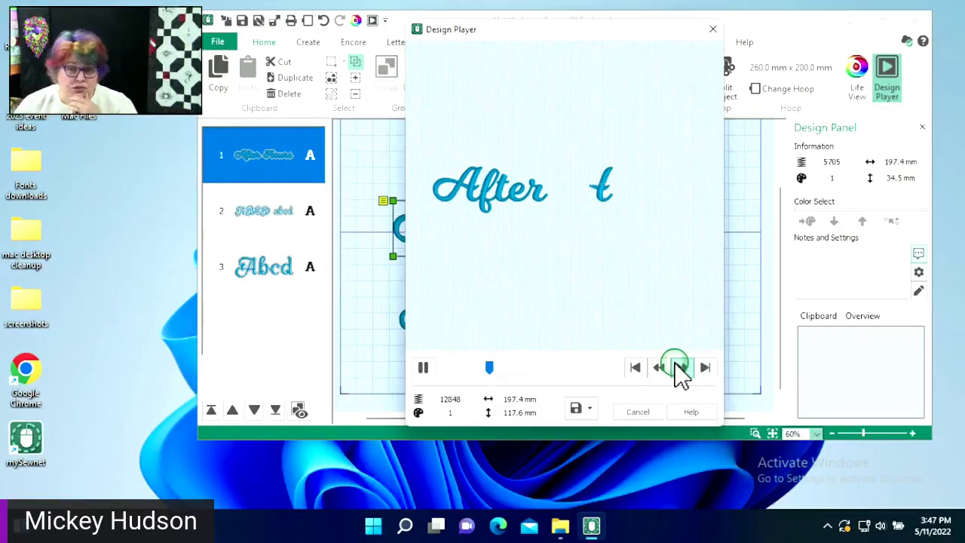
pyautogui.click(622, 408)
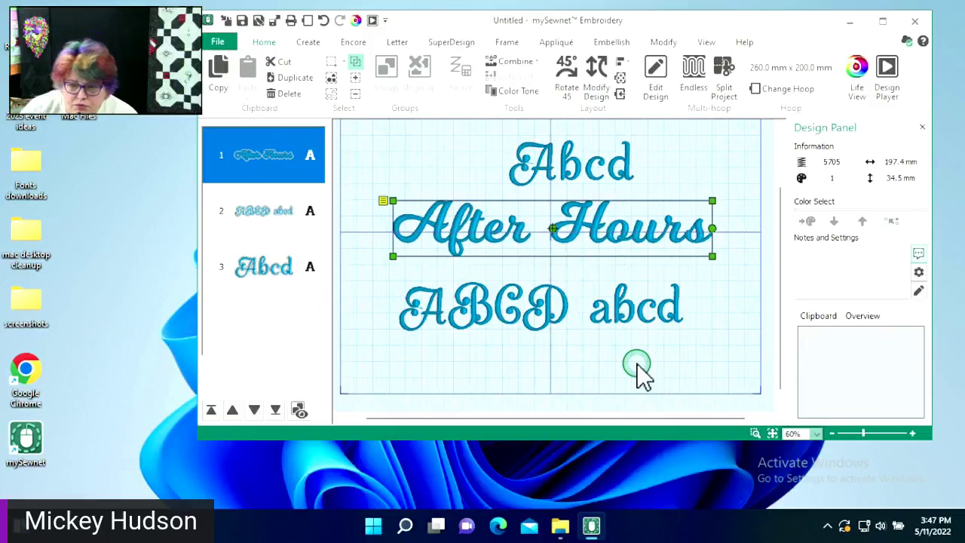
# - Deselect all lettering, examine the last letters of the After Hours text up close, and return to the full hoop view
pyautogui.click(670, 311)
pyautogui.click(702, 226)
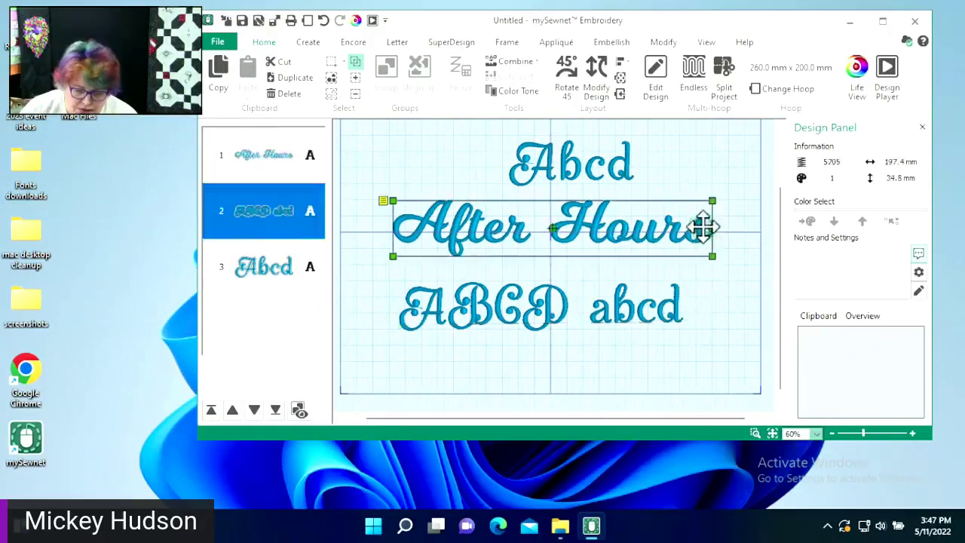
pyautogui.click(712, 273)
pyautogui.click(791, 326)
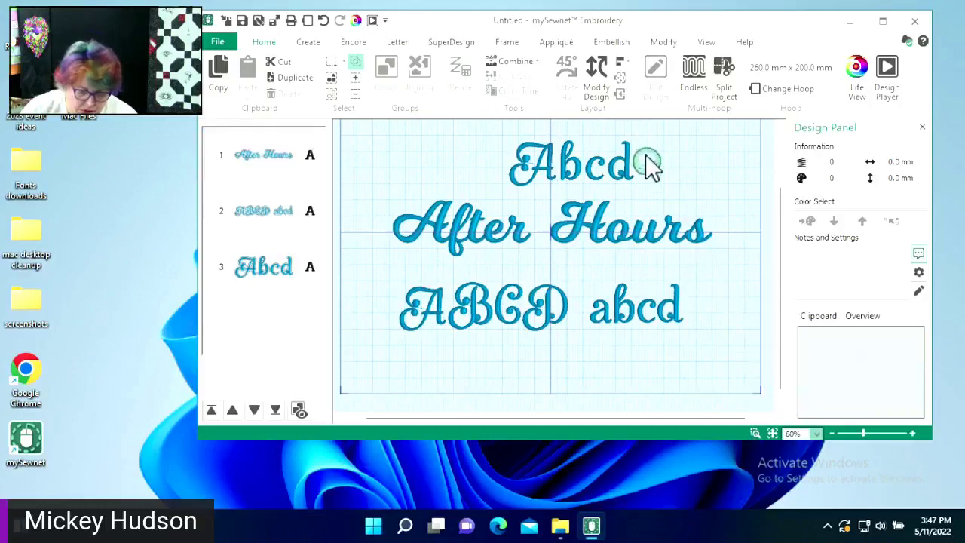
pyautogui.click(755, 432)
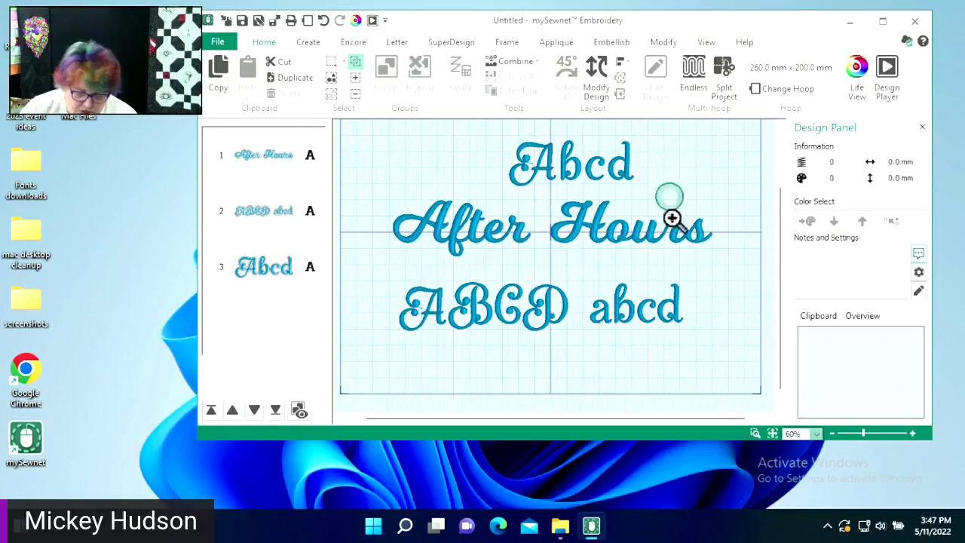
pyautogui.moveTo(681, 188); pyautogui.dragTo(738, 278)
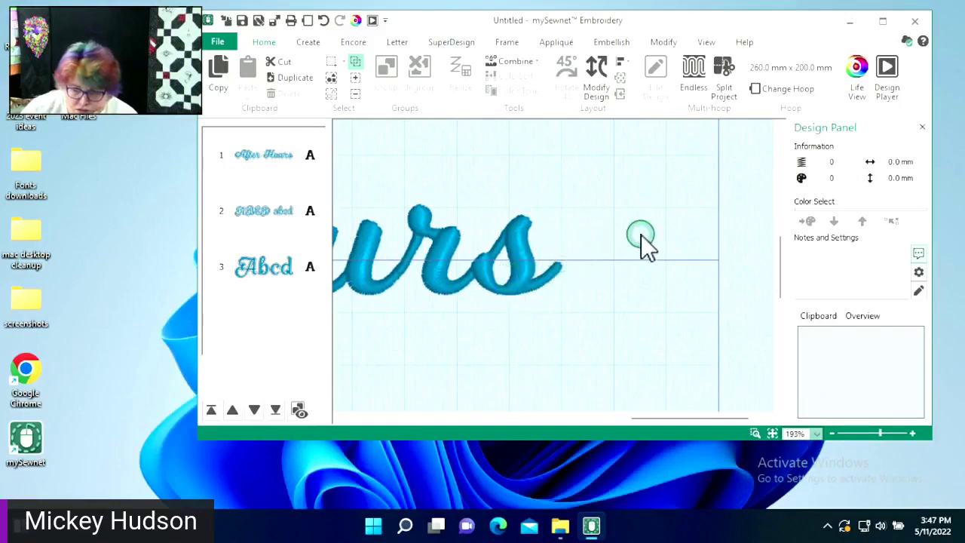
pyautogui.click(772, 434)
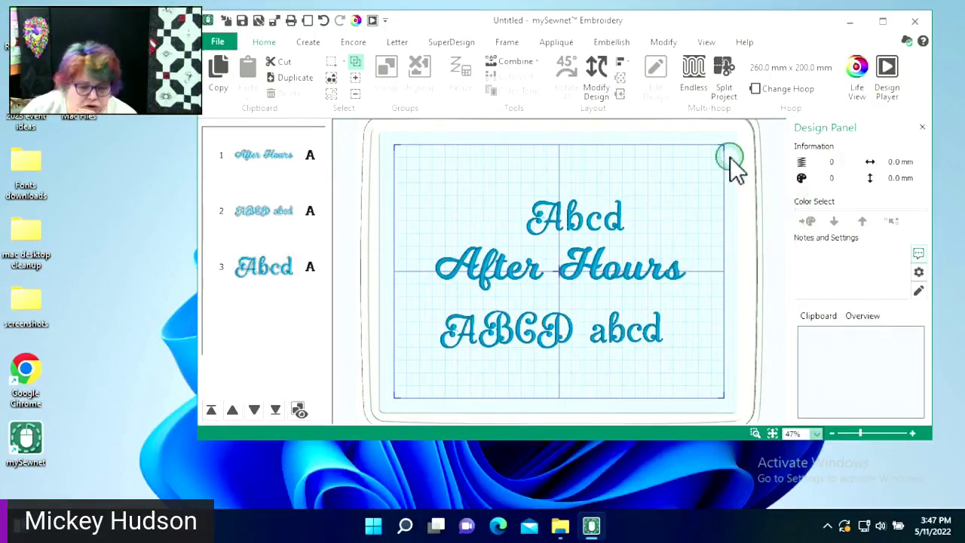
# - Add Abcd in the Fairy Tale font with a shape that reverses it to dcbA, and move it to the hoop's upper-left area
pyautogui.click(396, 41)
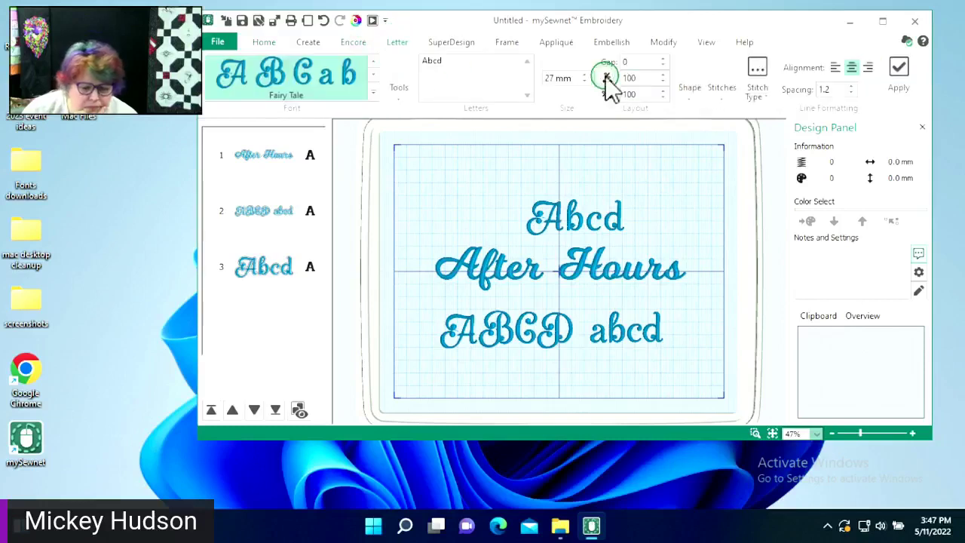
pyautogui.click(686, 89)
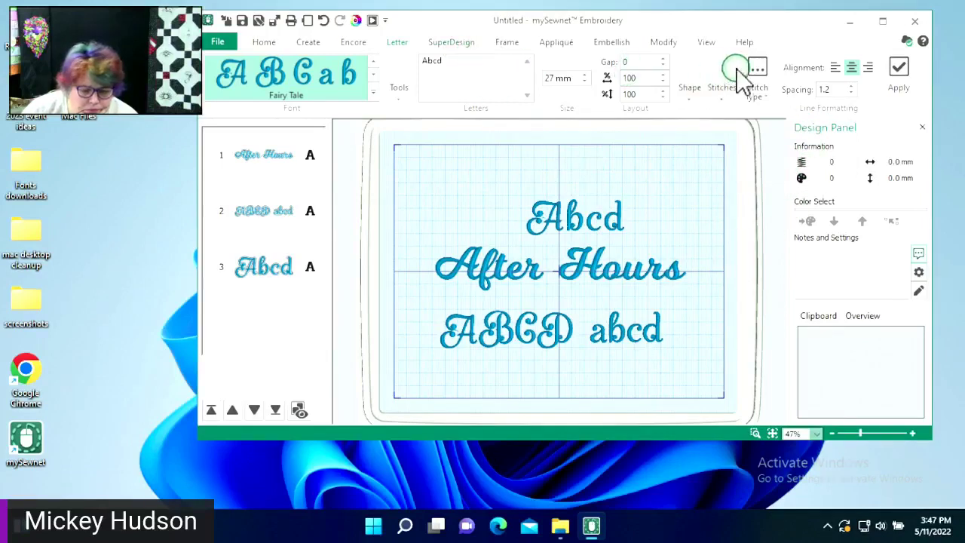
pyautogui.click(899, 69)
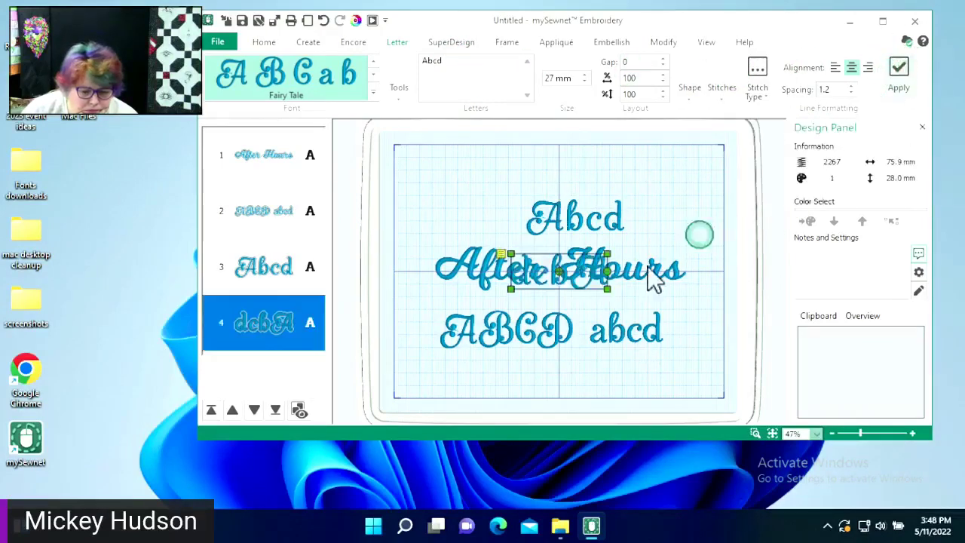
pyautogui.moveTo(593, 281); pyautogui.dragTo(510, 183)
pyautogui.click(602, 200)
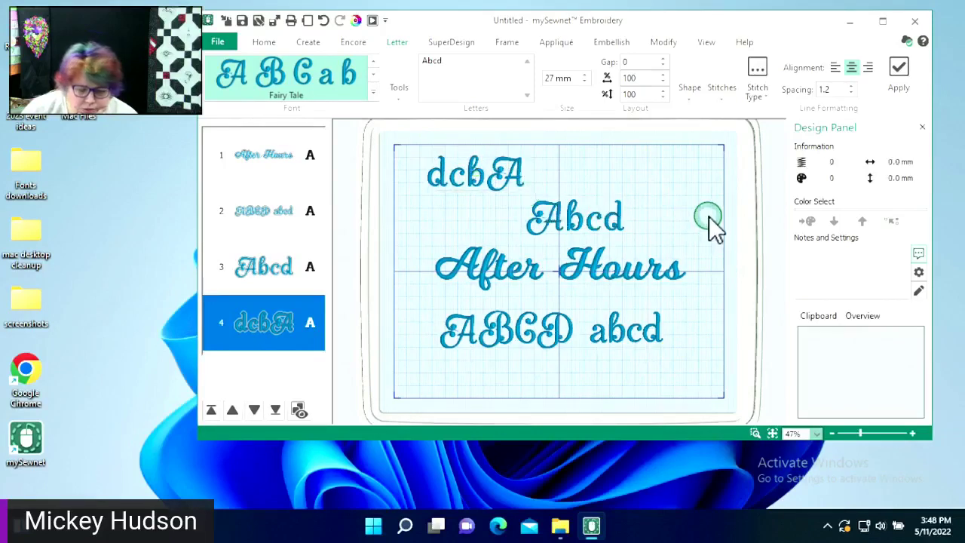
pyautogui.click(428, 184)
pyautogui.click(419, 193)
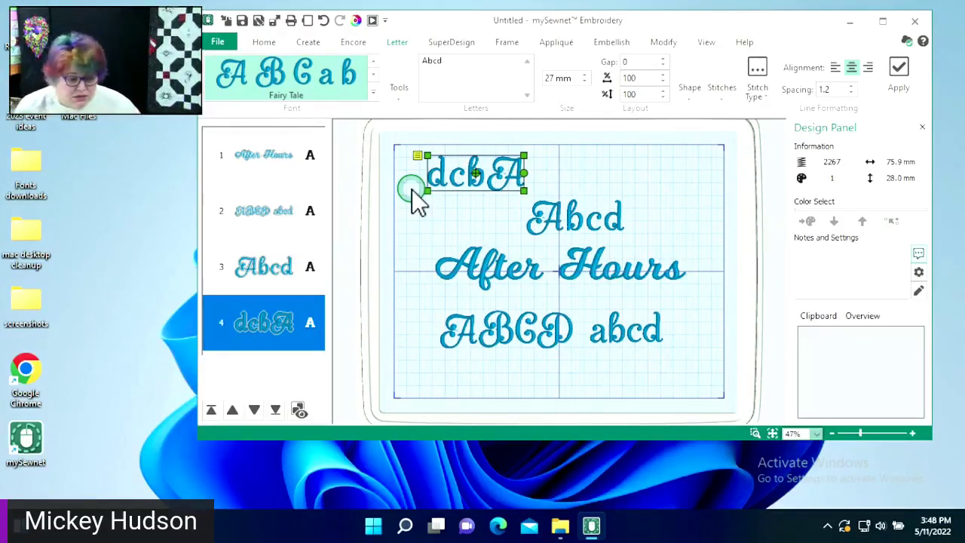
# - Look through the size folders of the After Hours font in the Fonts downloads folder and close the folder window
pyautogui.doubleClick(20, 167)
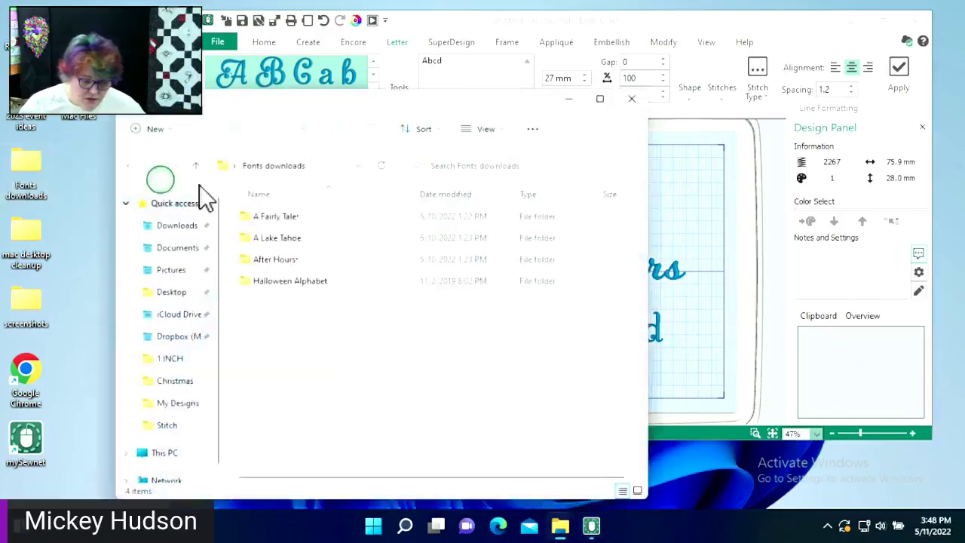
pyautogui.doubleClick(265, 259)
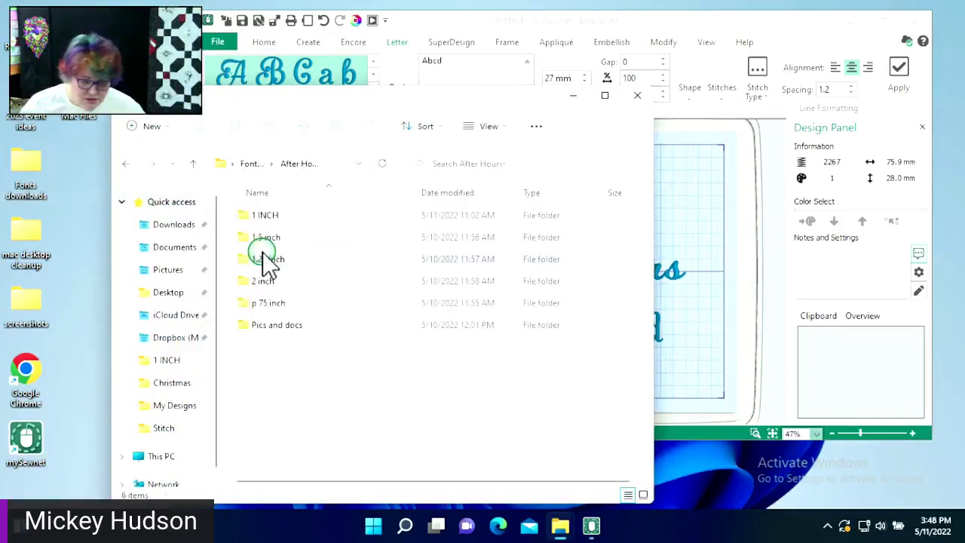
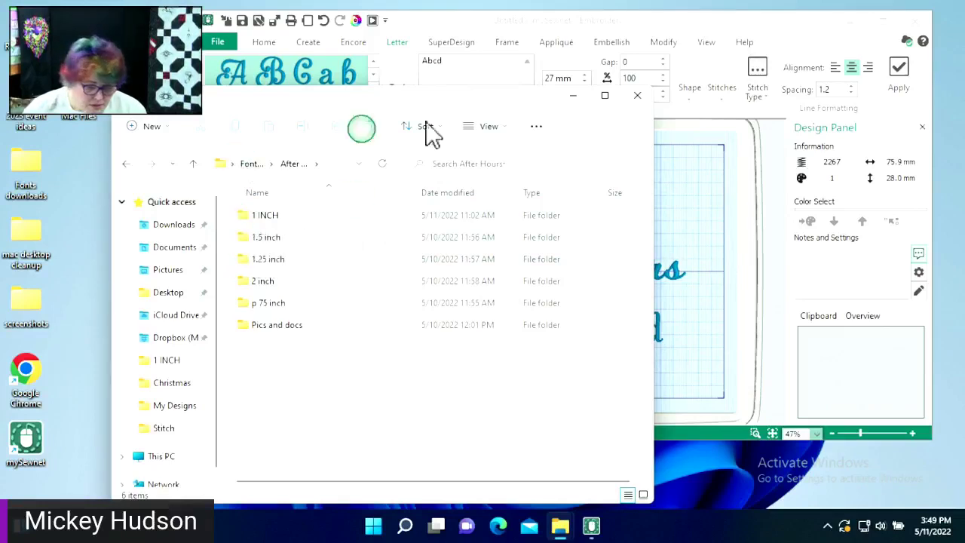
pyautogui.click(637, 96)
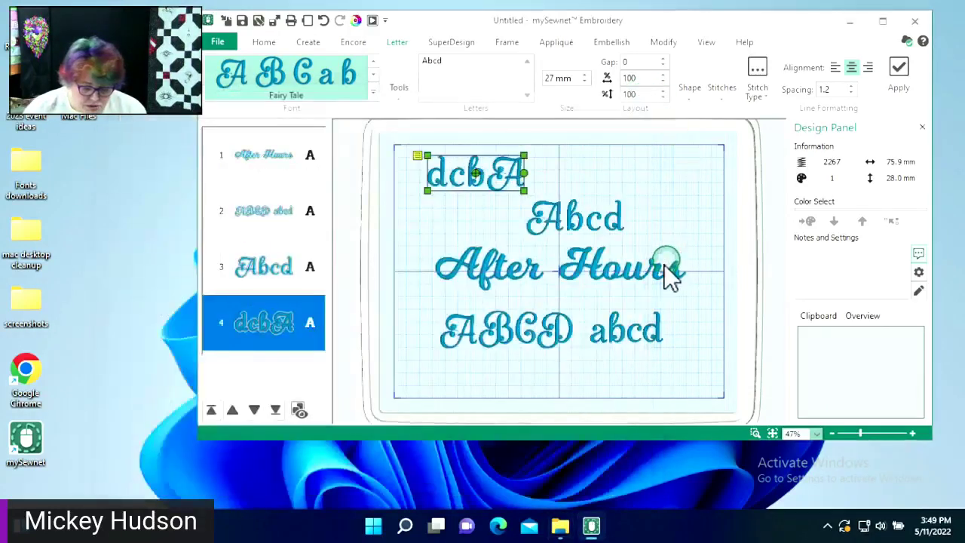
# - Select the After Hours lettering and examine its final letters up close
pyautogui.click(665, 270)
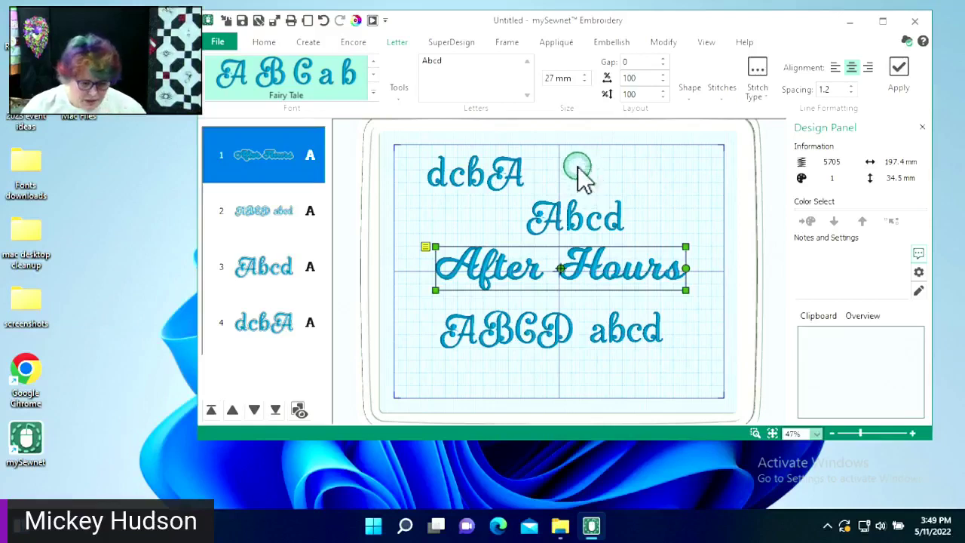
pyautogui.click(755, 434)
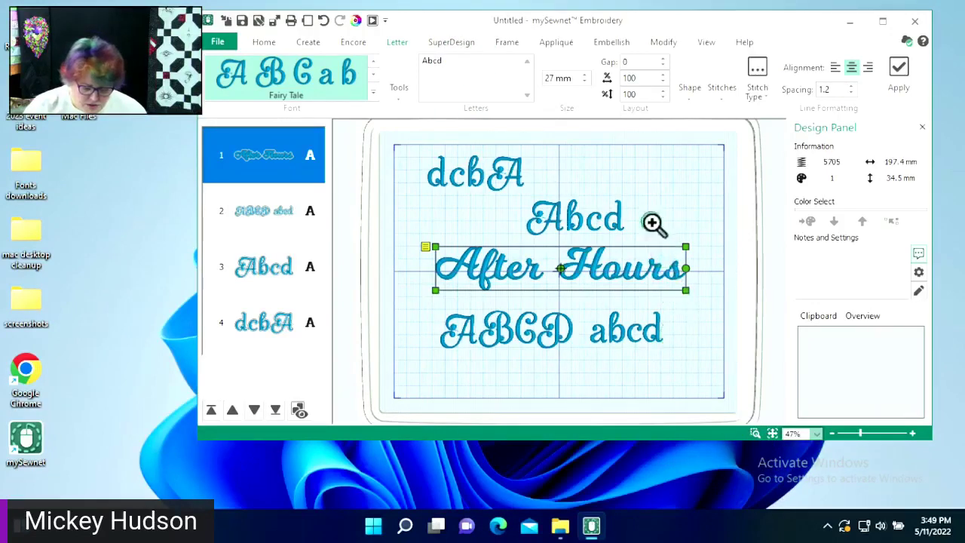
pyautogui.moveTo(653, 224); pyautogui.dragTo(734, 307)
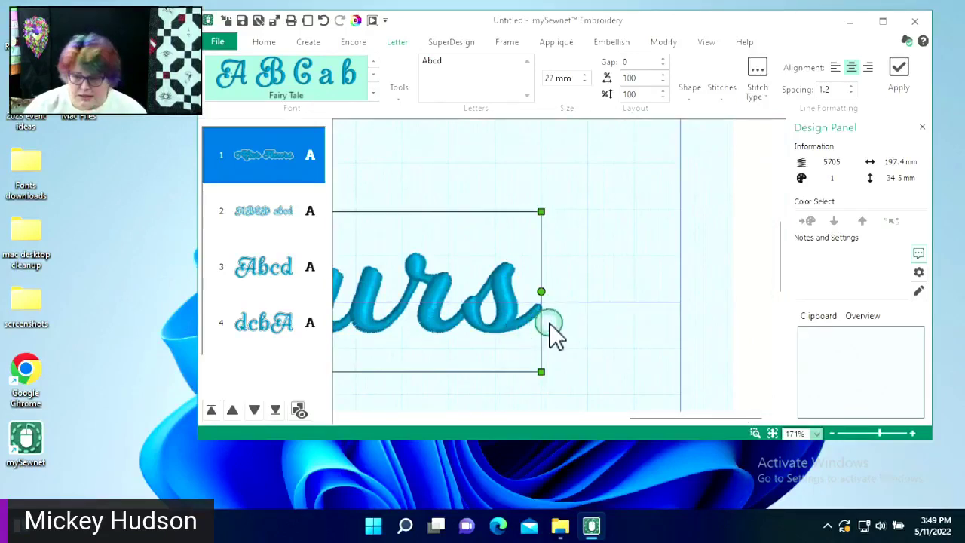
# - Fix the After Hours lettering as stitches and display it for stitch-level modification
pyautogui.rightClick(405, 245)
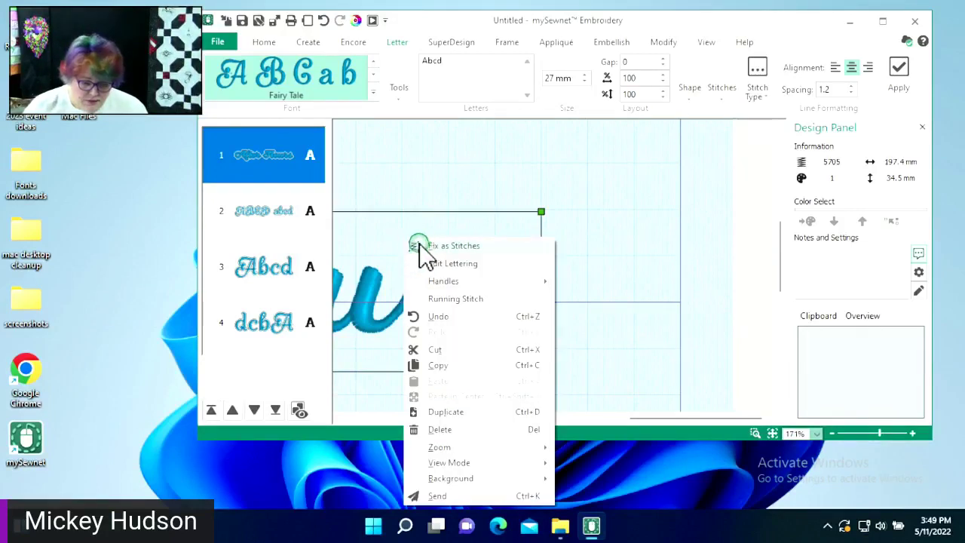
pyautogui.click(424, 249)
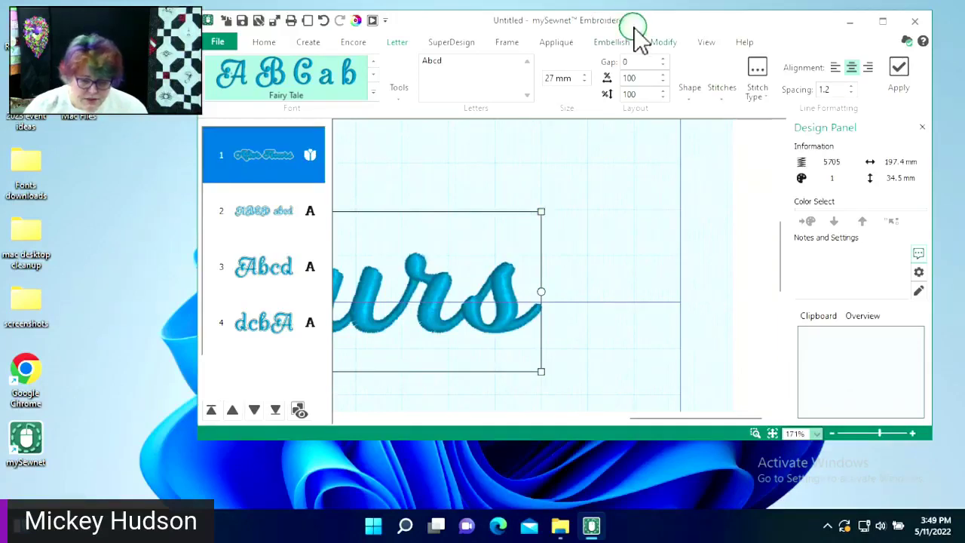
pyautogui.click(657, 44)
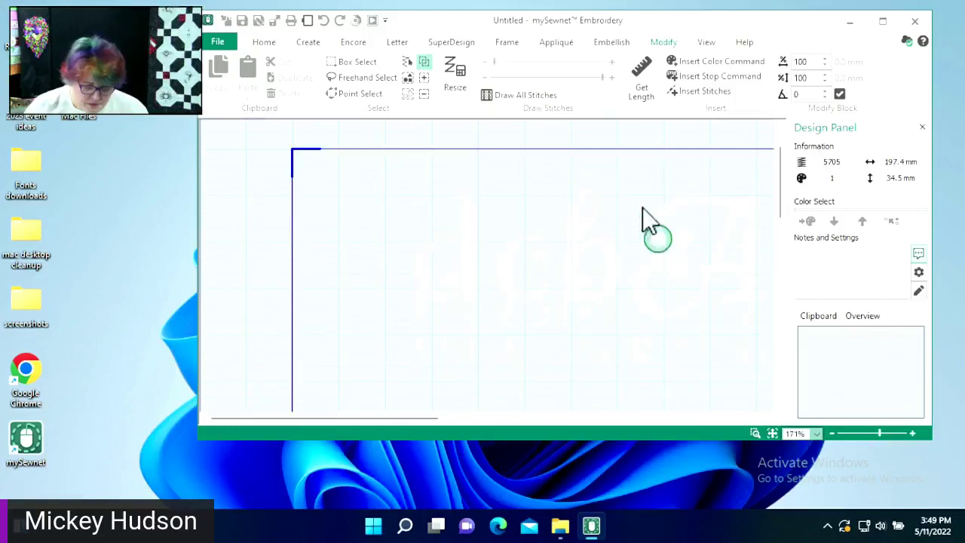
# - Narrow the range of drawn stitches until mainly the final s of After Hours shows, and examine its stitching
pyautogui.click(773, 433)
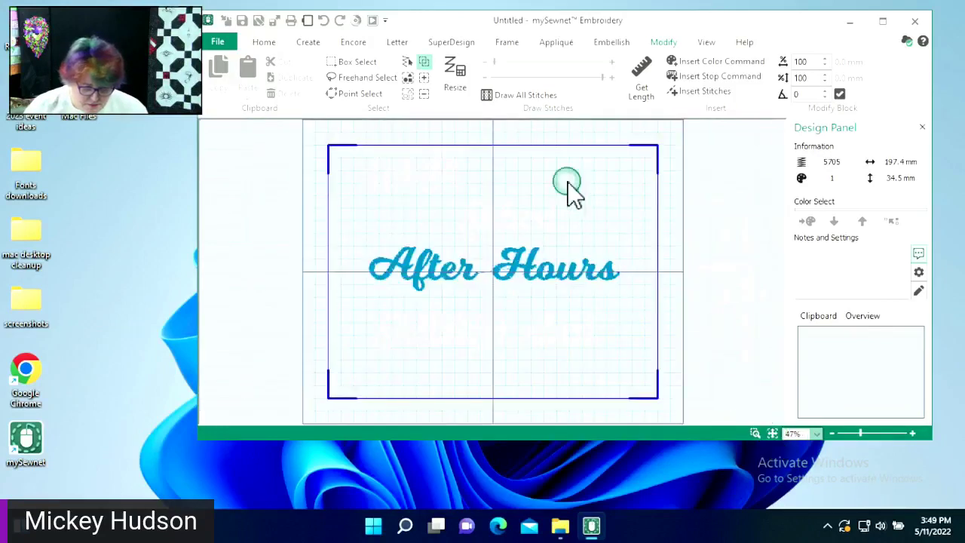
pyautogui.click(753, 429)
pyautogui.click(643, 308)
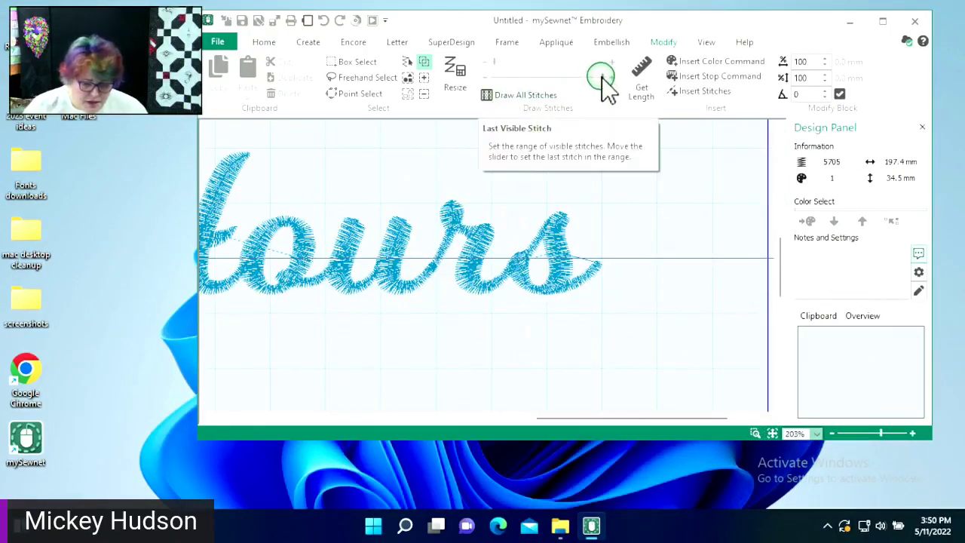
pyautogui.moveTo(600, 77); pyautogui.dragTo(605, 77)
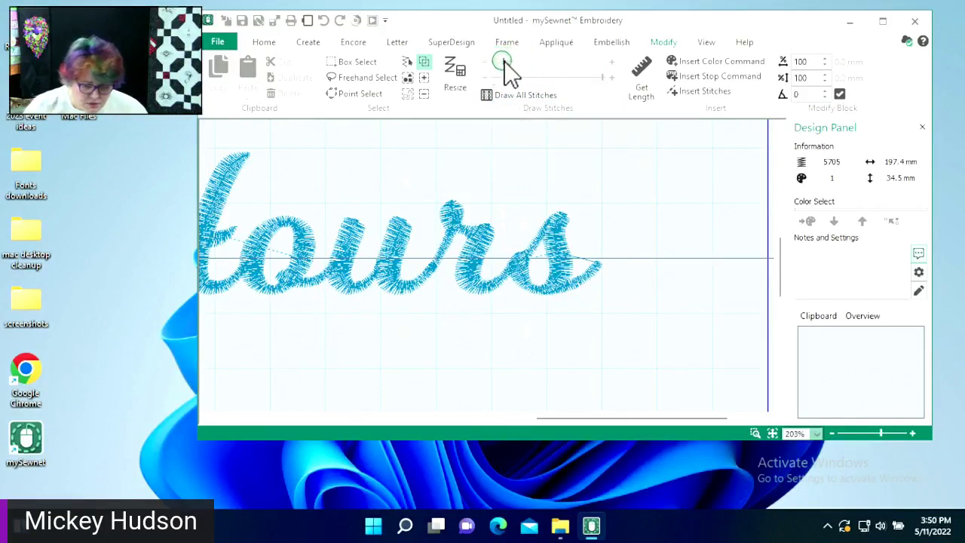
pyautogui.moveTo(541, 62)
pyautogui.mouseDown()
pyautogui.moveTo(605, 64)
pyautogui.moveTo(592, 59)
pyautogui.moveTo(594, 78)
pyautogui.moveTo(608, 75)
pyautogui.mouseUp()
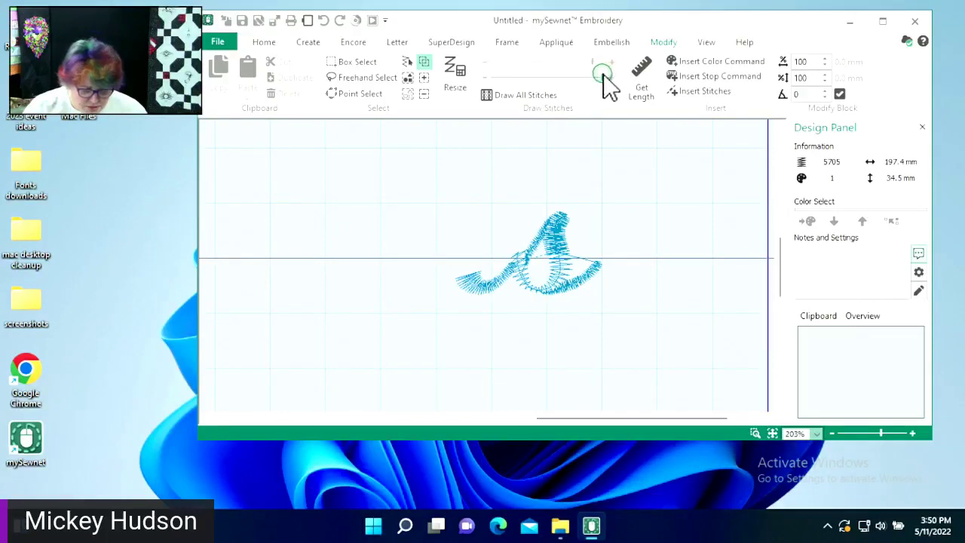
pyautogui.moveTo(603, 75)
pyautogui.mouseDown()
pyautogui.moveTo(490, 77)
pyautogui.moveTo(608, 81)
pyautogui.moveTo(588, 61)
pyautogui.mouseUp()
pyautogui.click(594, 61)
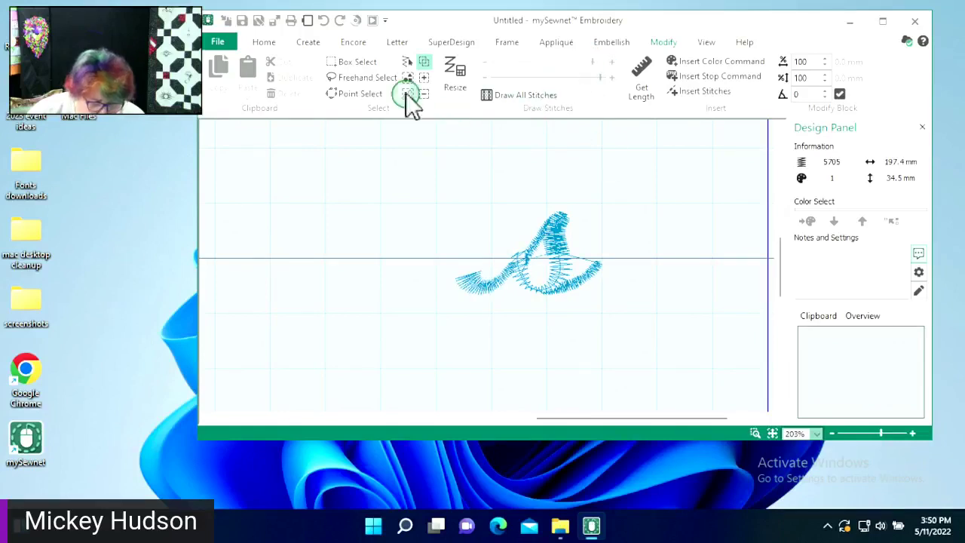
# - Open the After Hours design in Stitch Editor and get a close view of the final letters of Hours
pyautogui.click(265, 44)
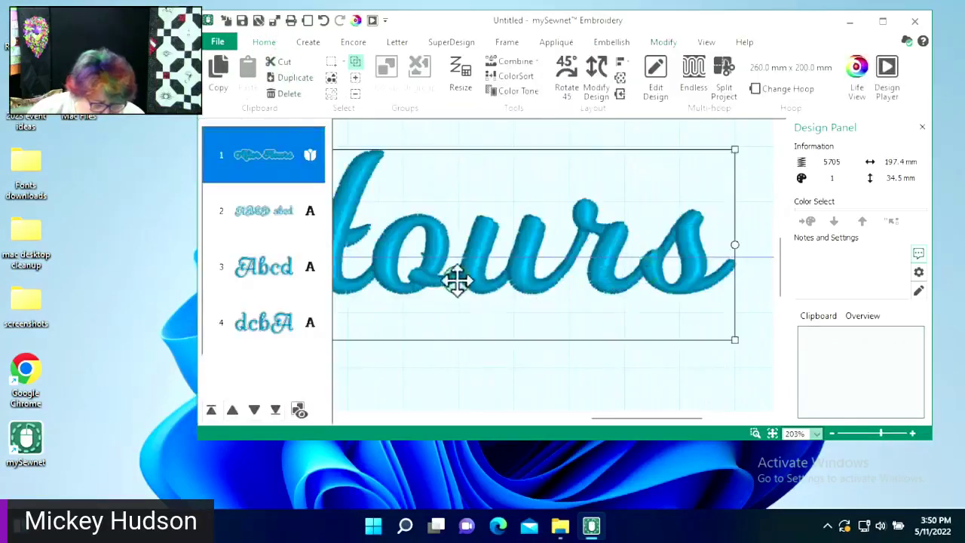
pyautogui.click(656, 83)
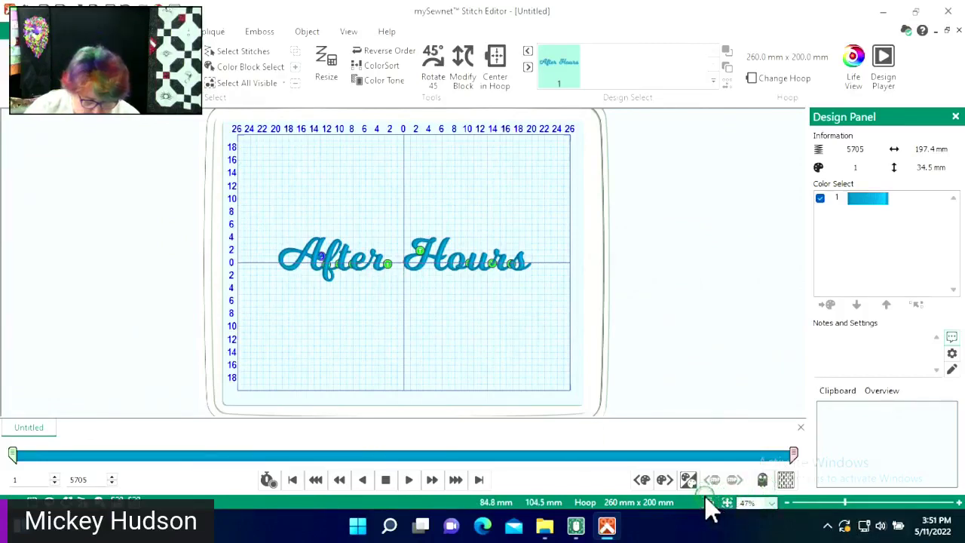
pyautogui.click(412, 196)
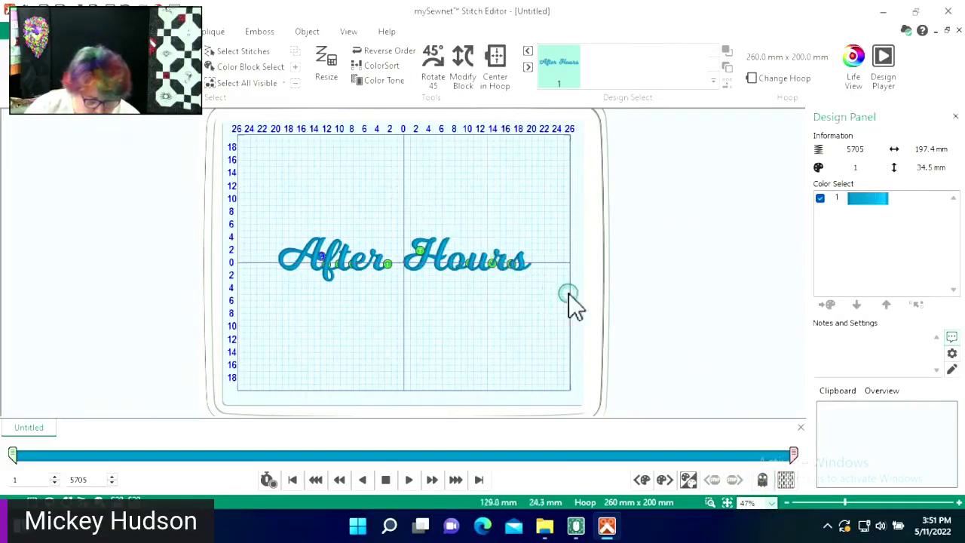
pyautogui.click(709, 501)
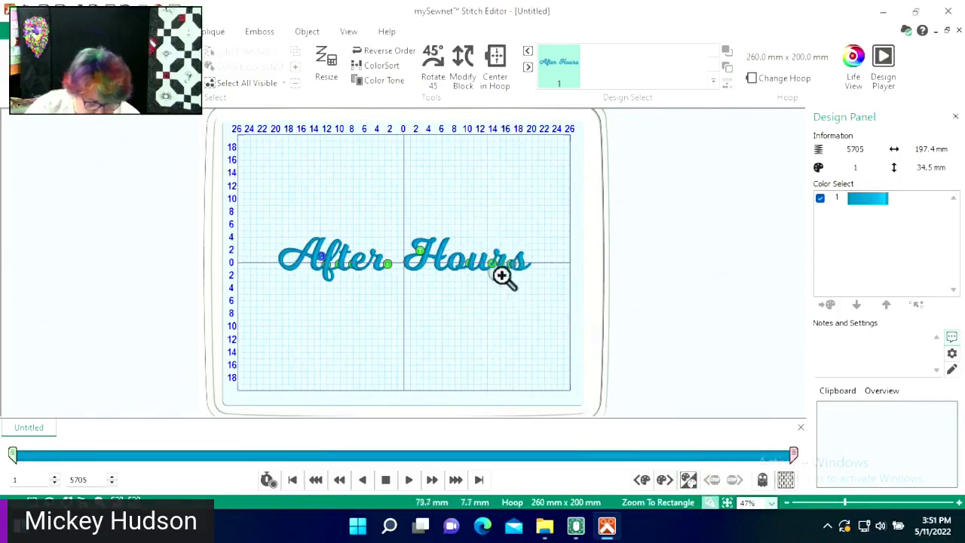
pyautogui.moveTo(479, 228); pyautogui.dragTo(550, 291)
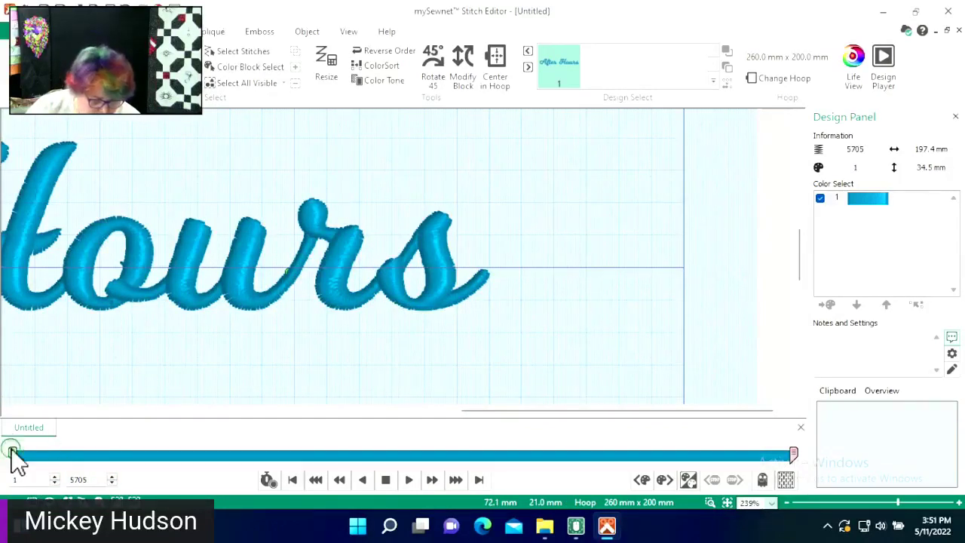
# - Start the visible stitch range at stitch 5194 to isolate the final s, and display it in 2D with stitch points
pyautogui.moveTo(12, 452); pyautogui.dragTo(386, 457)
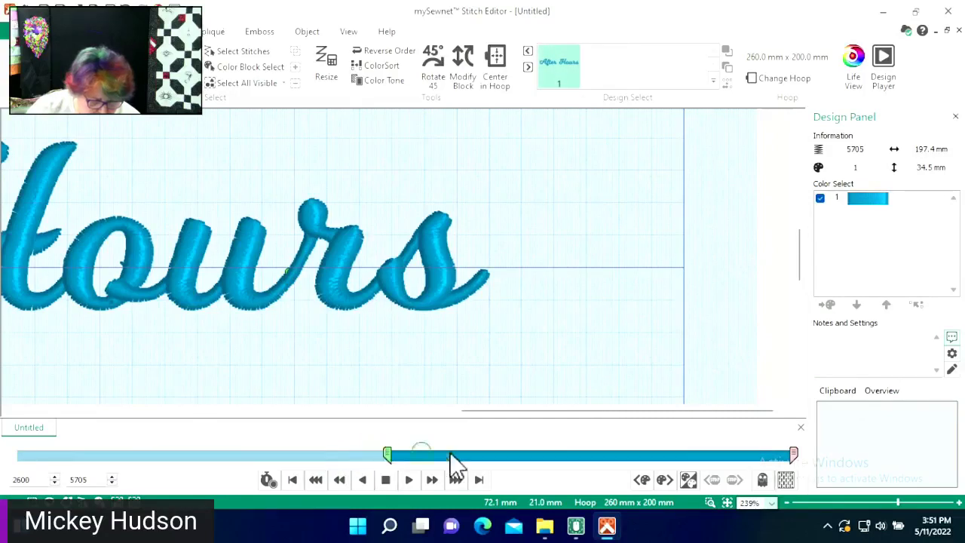
pyautogui.moveTo(451, 456); pyautogui.dragTo(488, 453)
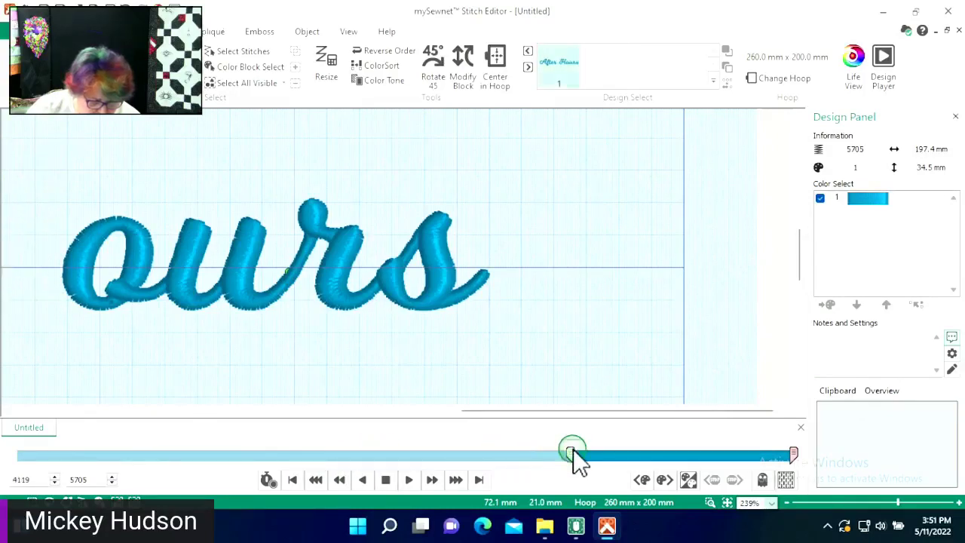
pyautogui.moveTo(573, 451); pyautogui.dragTo(717, 437)
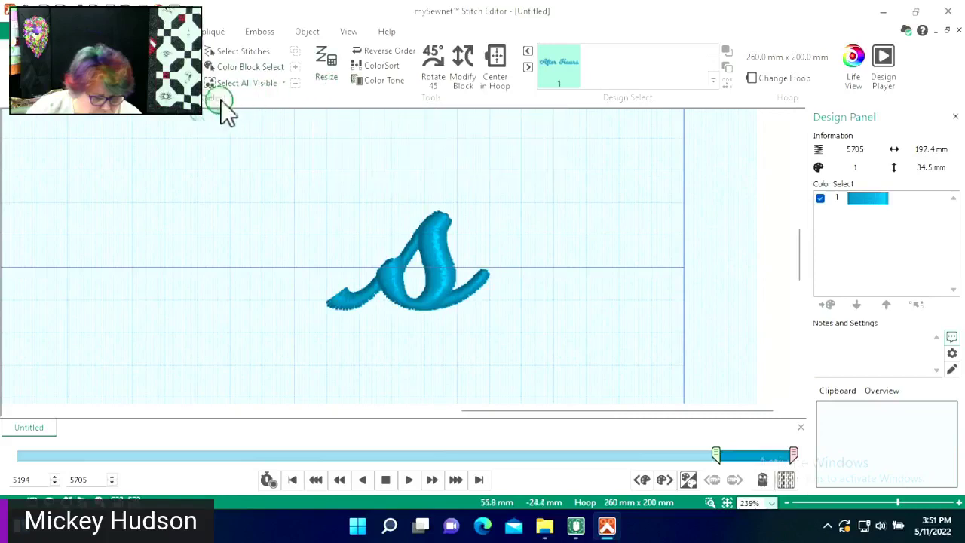
pyautogui.click(354, 32)
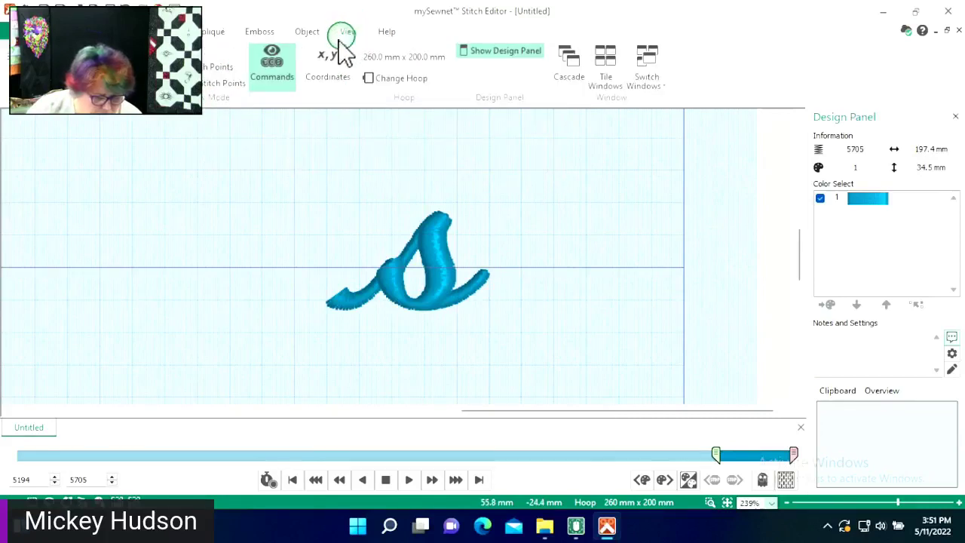
pyautogui.click(208, 70)
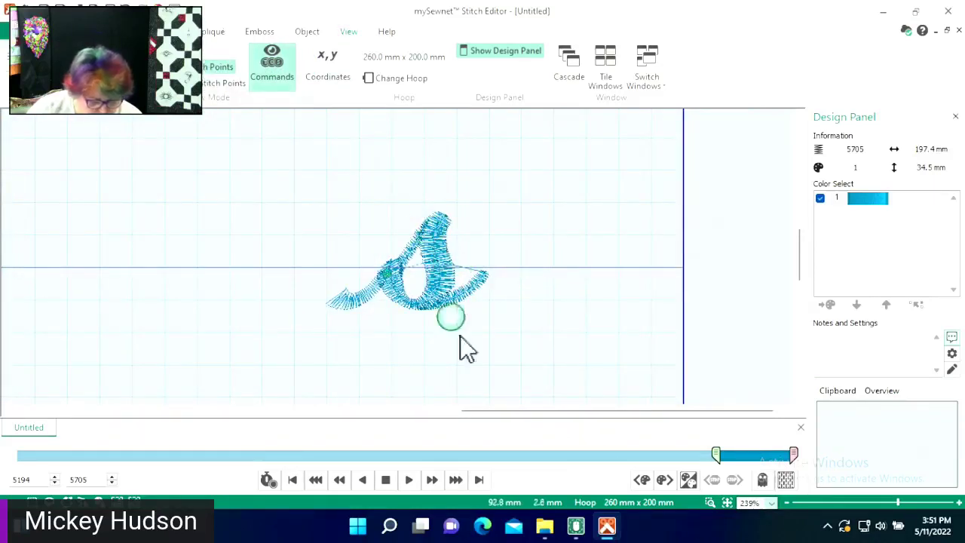
pyautogui.click(709, 503)
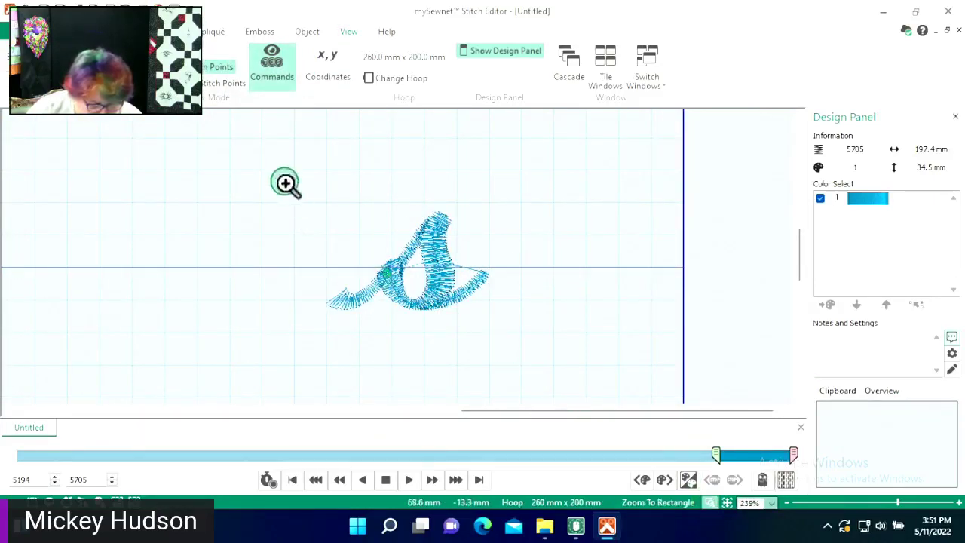
pyautogui.moveTo(508, 314); pyautogui.dragTo(543, 349)
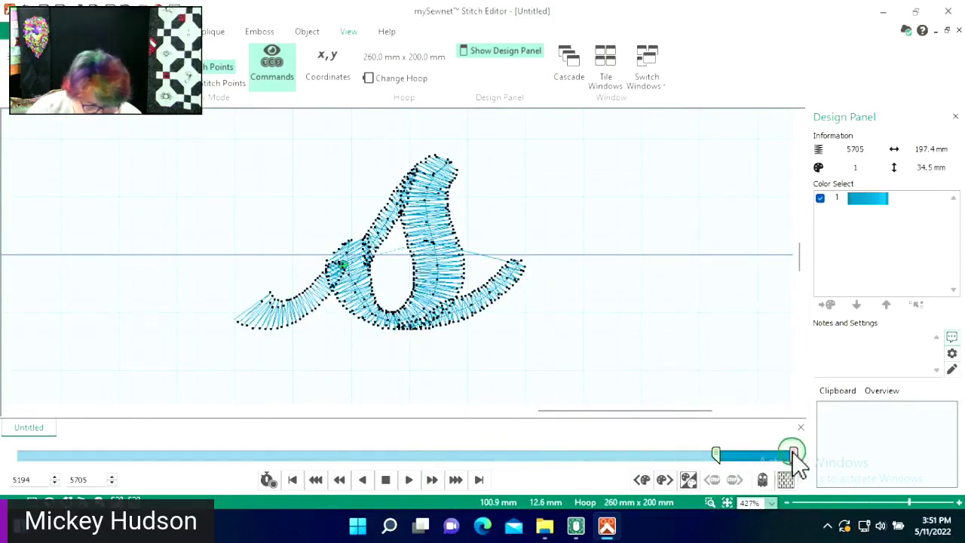
# - Narrow the visible range to stitches 5199 through 5465 so the tail of the s stands apart from the letter's body
pyautogui.moveTo(791, 454); pyautogui.dragTo(766, 451)
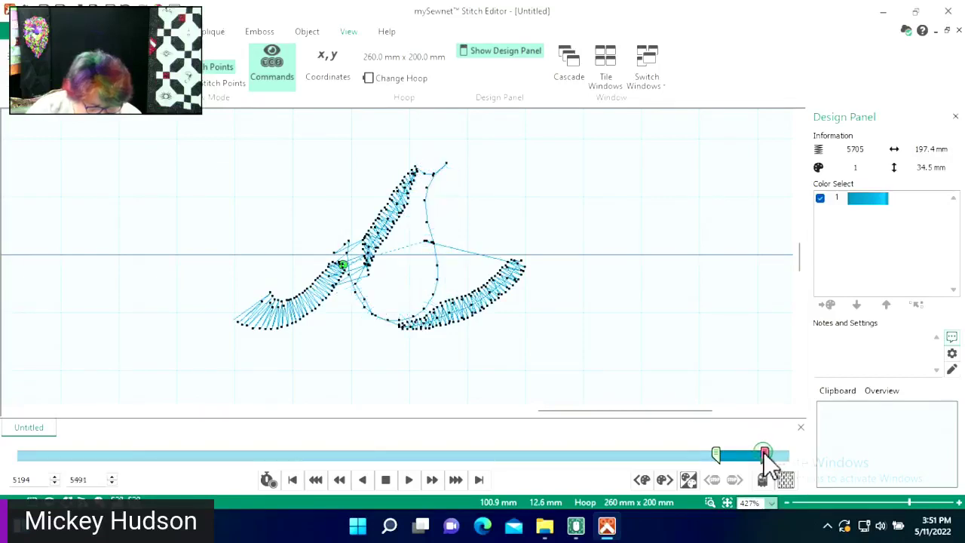
pyautogui.moveTo(761, 452); pyautogui.dragTo(760, 453)
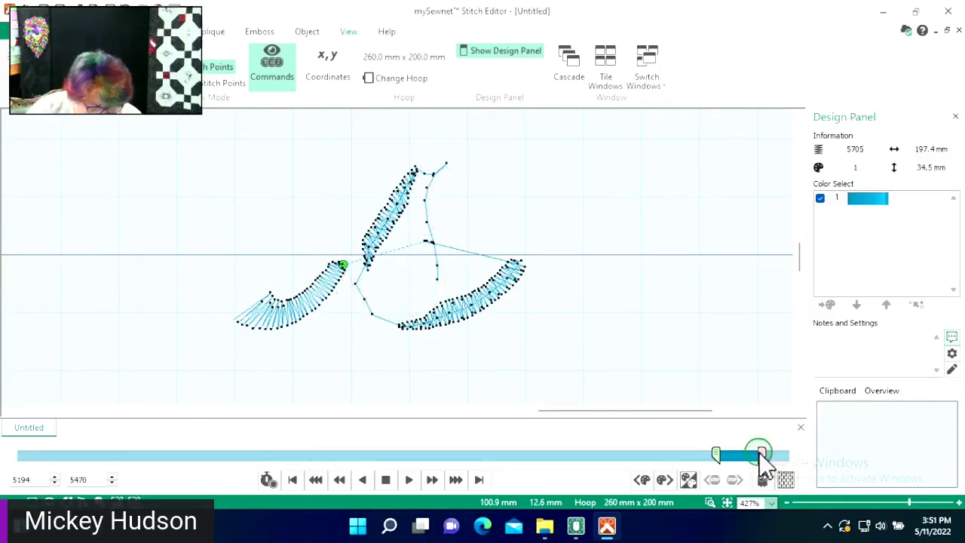
pyautogui.click(111, 483)
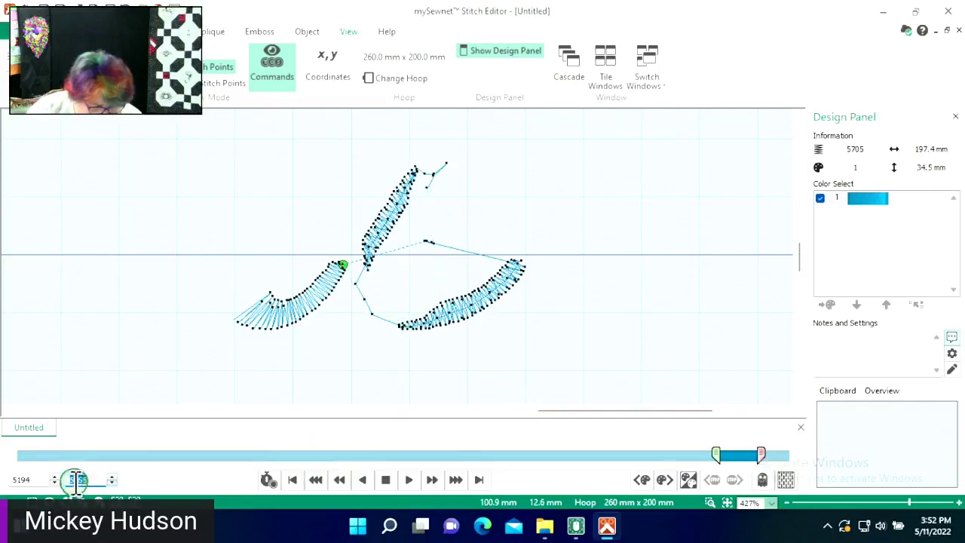
pyautogui.click(56, 483)
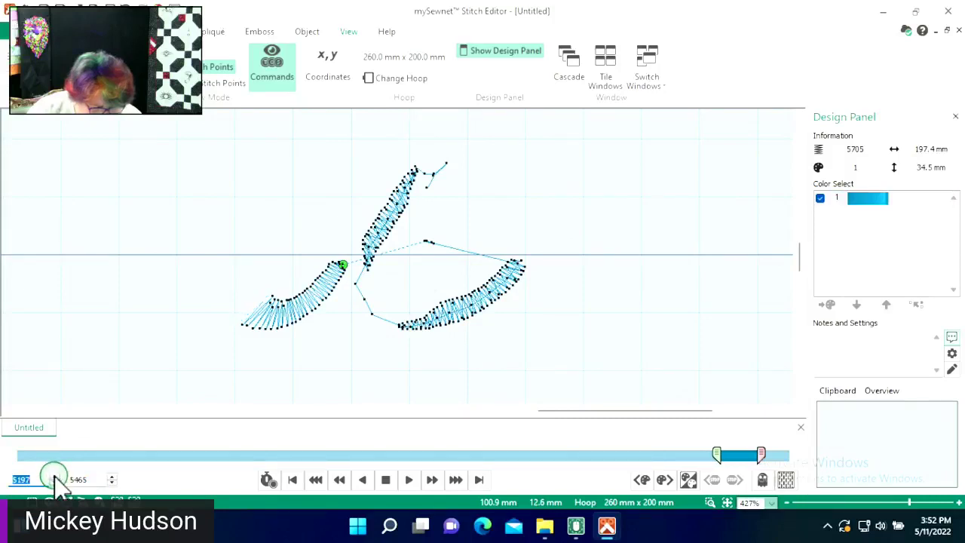
pyautogui.click(55, 477)
pyautogui.click(54, 476)
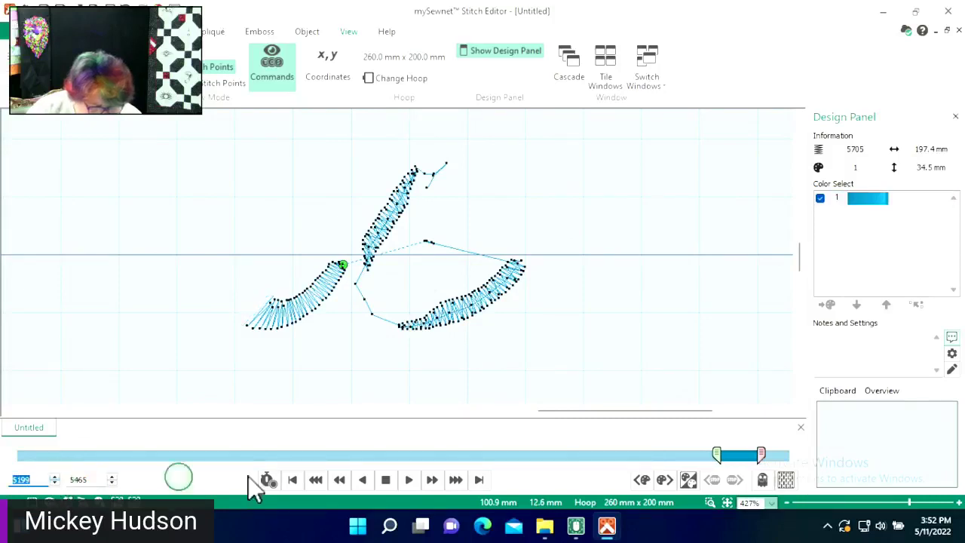
# - Outline the tail stitches of the final s with Point Select and delete them
pyautogui.click(264, 51)
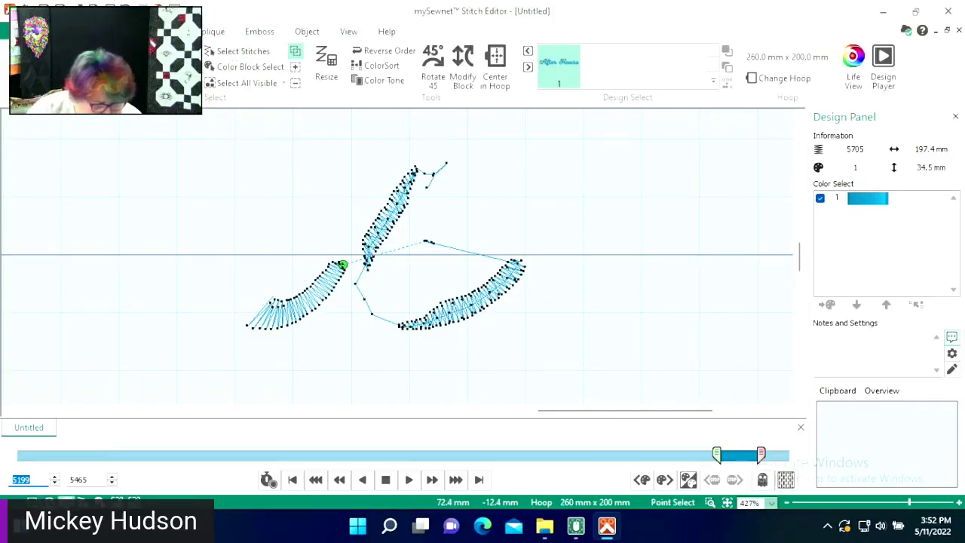
pyautogui.moveTo(510, 240); pyautogui.dragTo(539, 243)
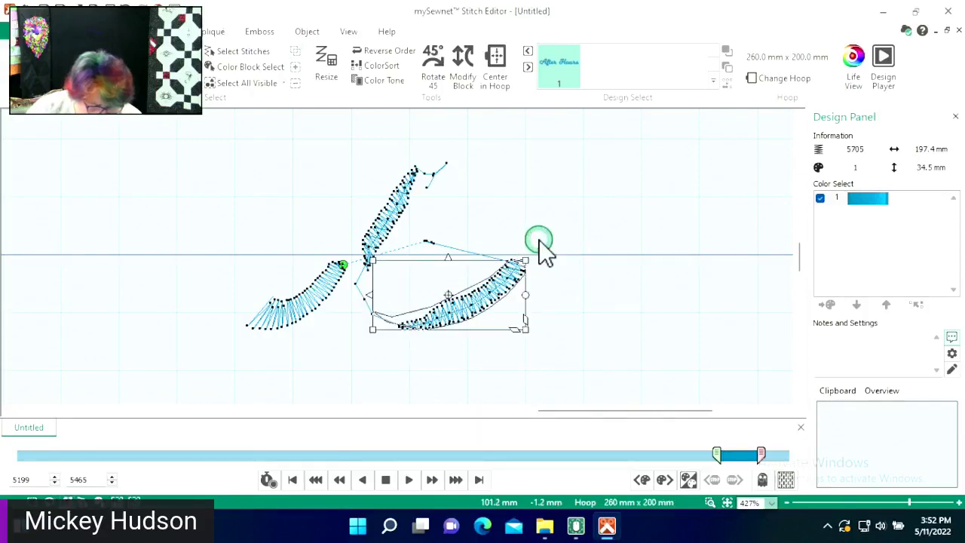
pyautogui.click(548, 317)
pyautogui.click(319, 189)
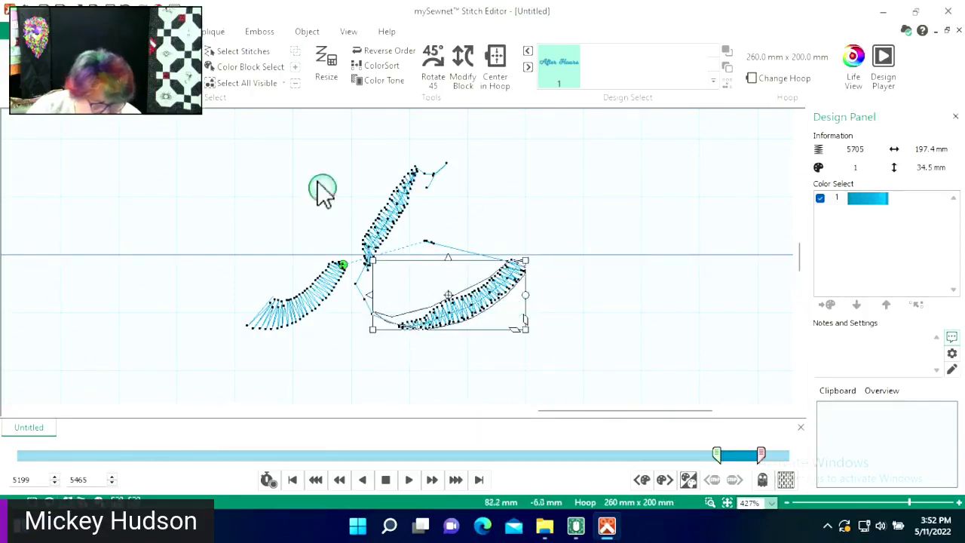
pyautogui.press('Delete')
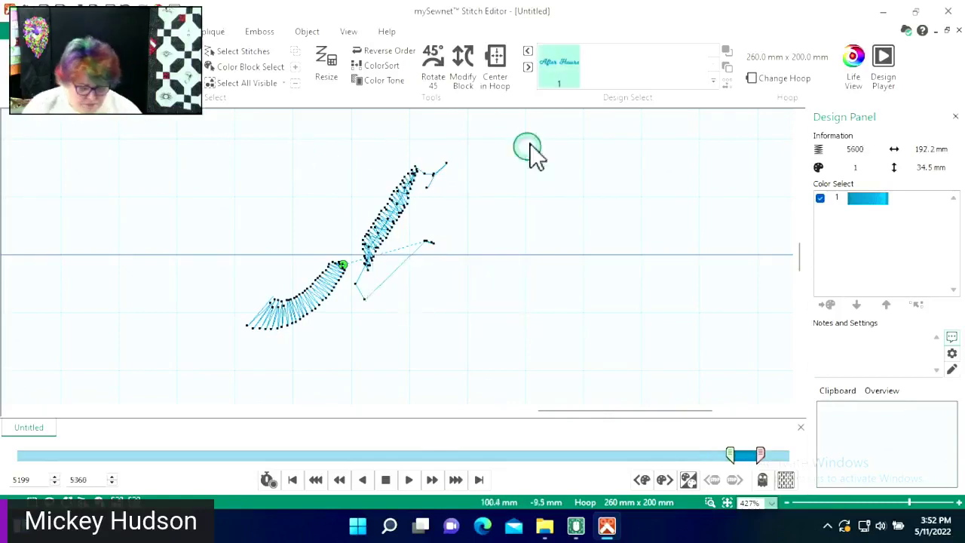
# - Restore the full stitch range and the 3D view, check After Hours in the full hoop, and close Stitch Editor
pyautogui.click(793, 479)
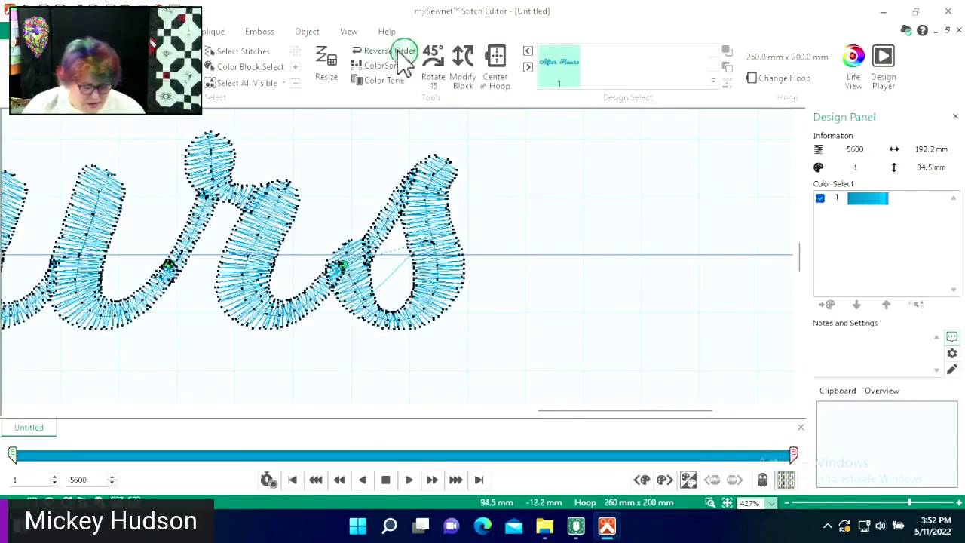
pyautogui.click(348, 31)
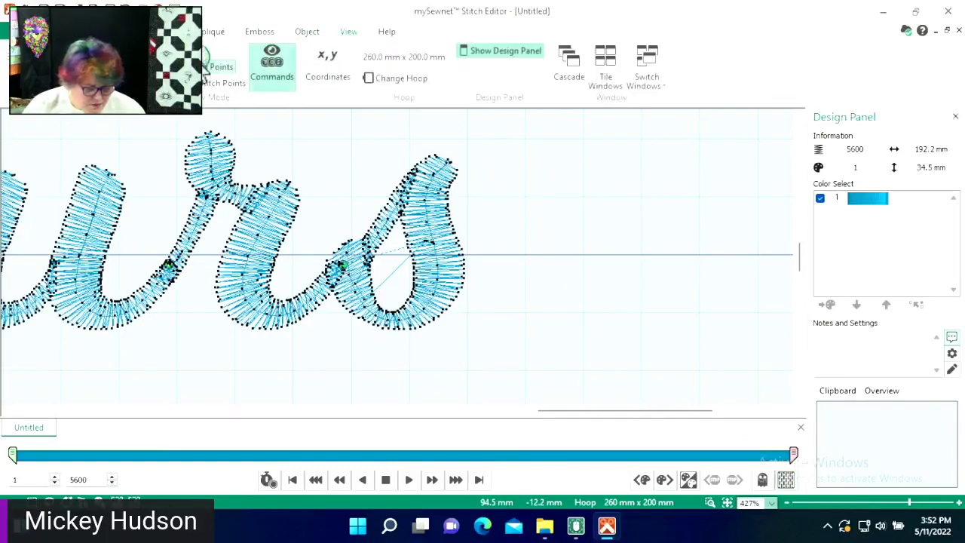
pyautogui.click(231, 45)
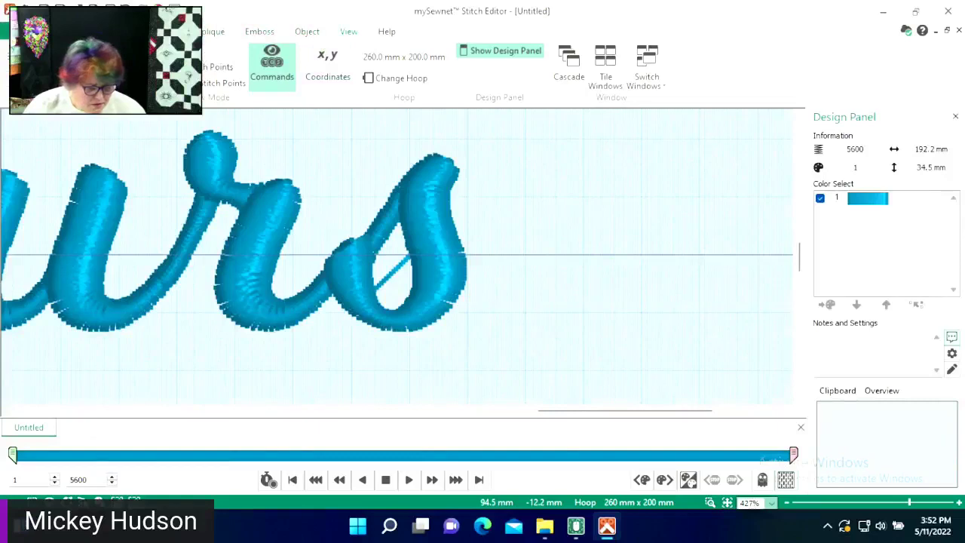
pyautogui.click(124, 32)
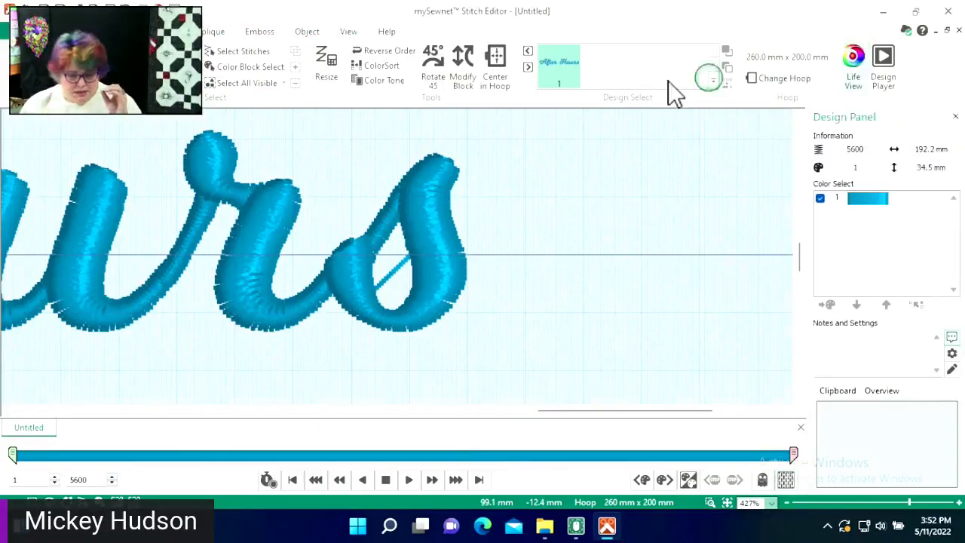
pyautogui.click(727, 503)
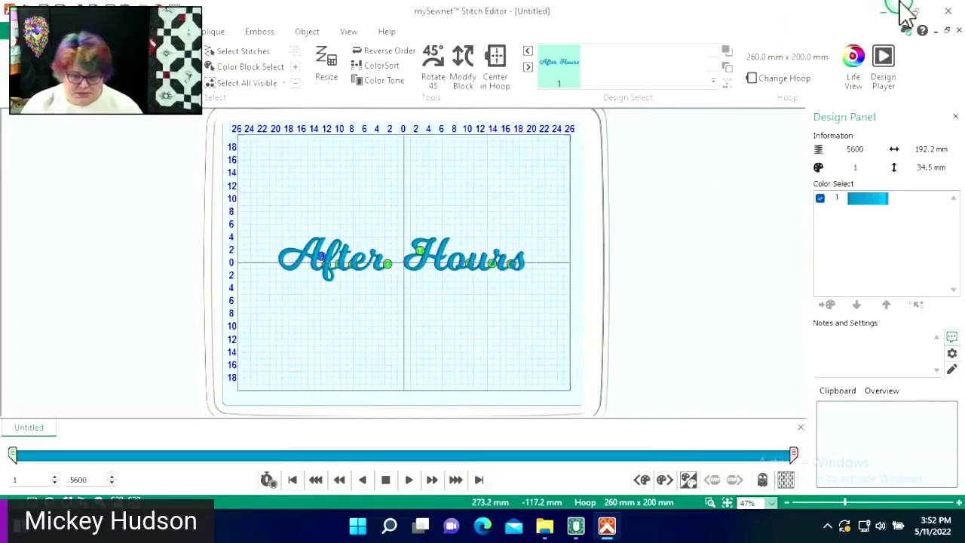
pyautogui.click(948, 12)
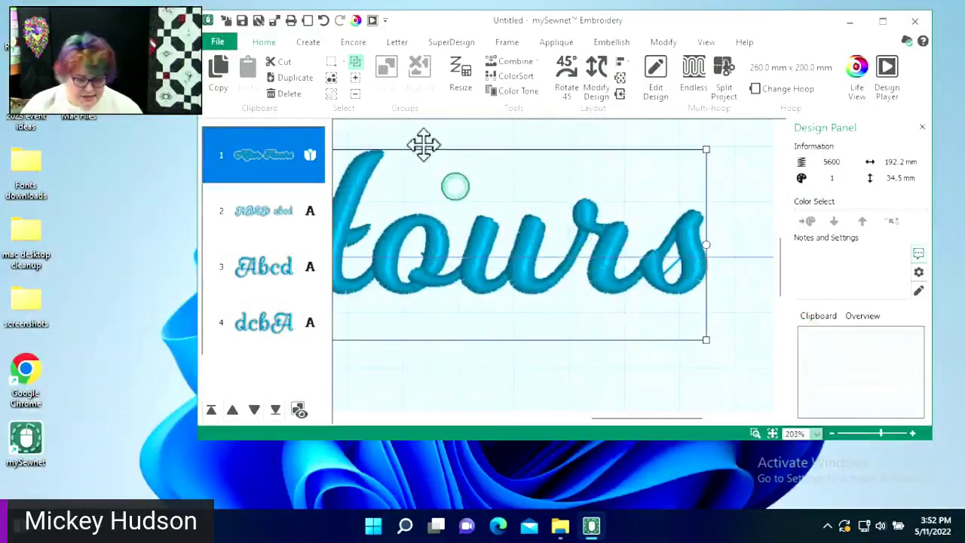
# - Check After Hours in the full hoop and enlarge its final letters to inspect the edited s
pyautogui.click(772, 433)
pyautogui.click(705, 339)
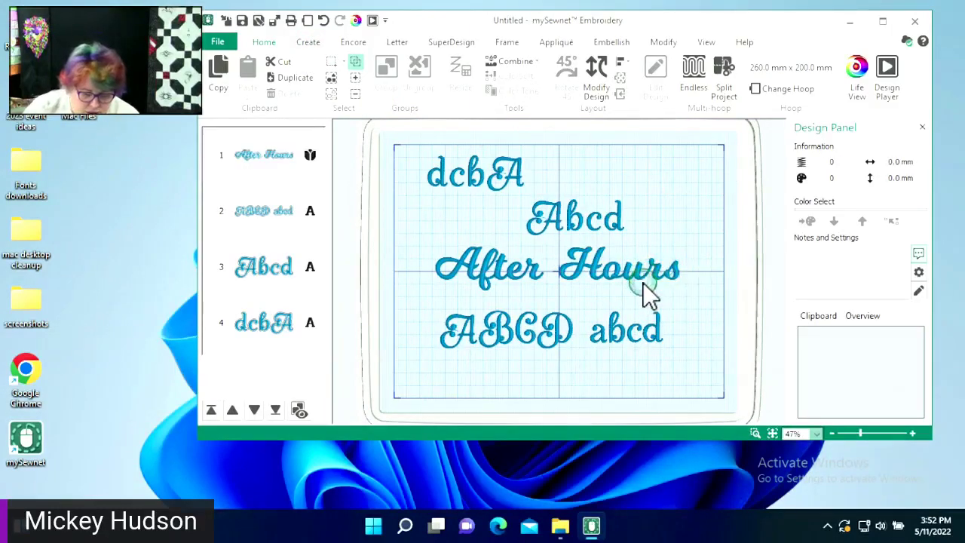
pyautogui.click(537, 268)
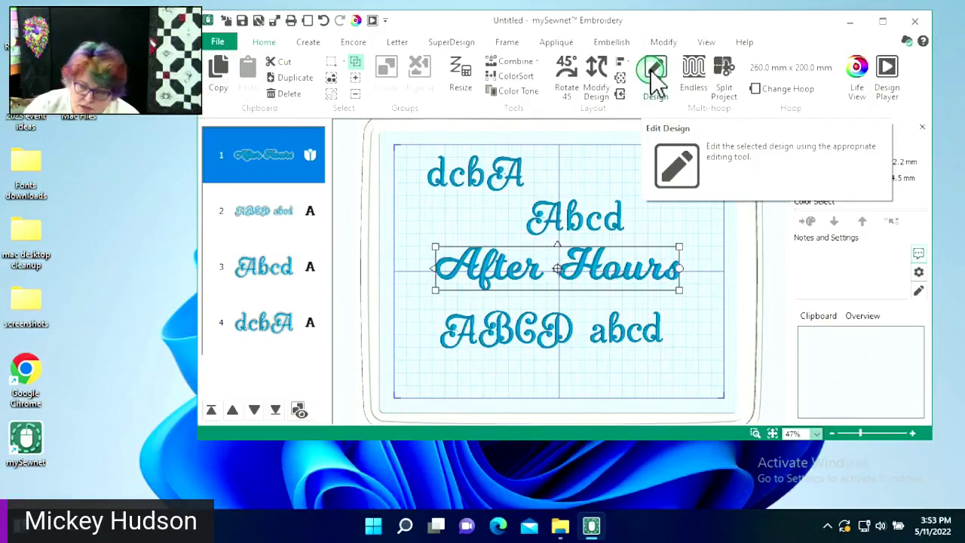
pyautogui.click(712, 310)
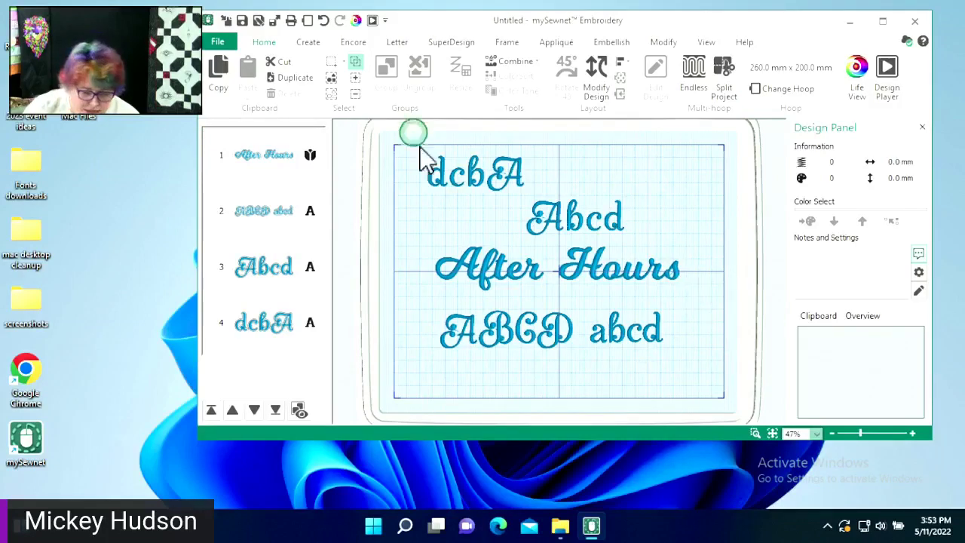
pyautogui.click(754, 434)
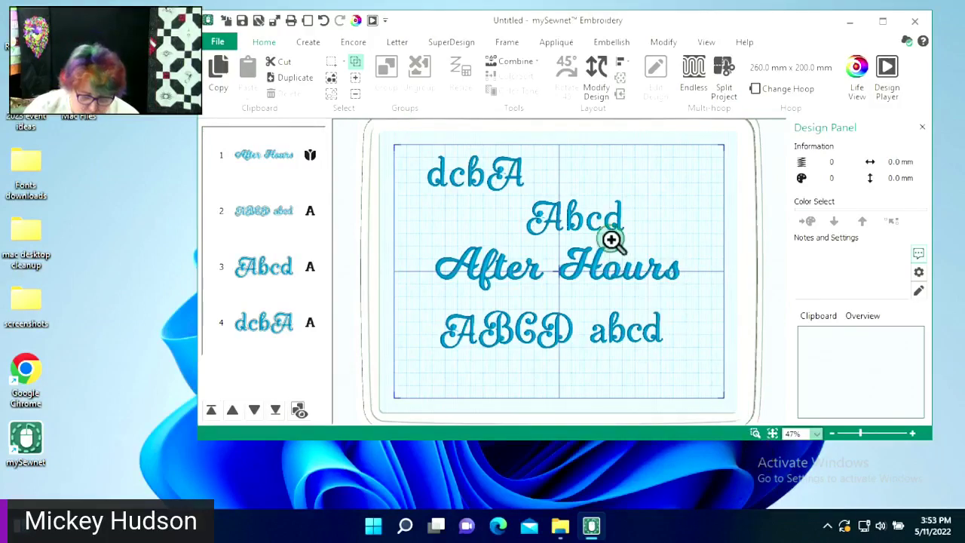
pyautogui.moveTo(612, 239); pyautogui.dragTo(731, 339)
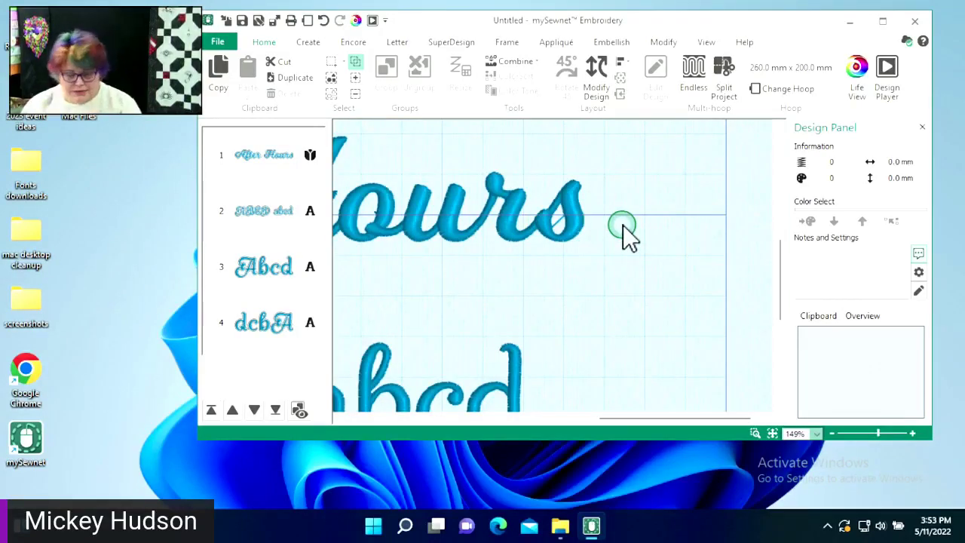
# - Select the After Hours design, view its stitches in Modify mode, and return to the full hoop view
pyautogui.click(661, 43)
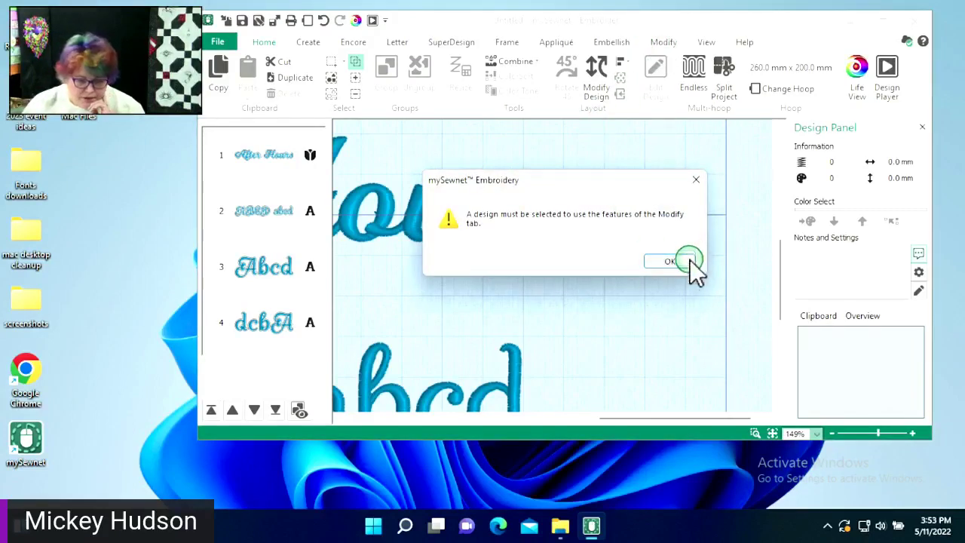
pyautogui.click(690, 260)
pyautogui.click(562, 219)
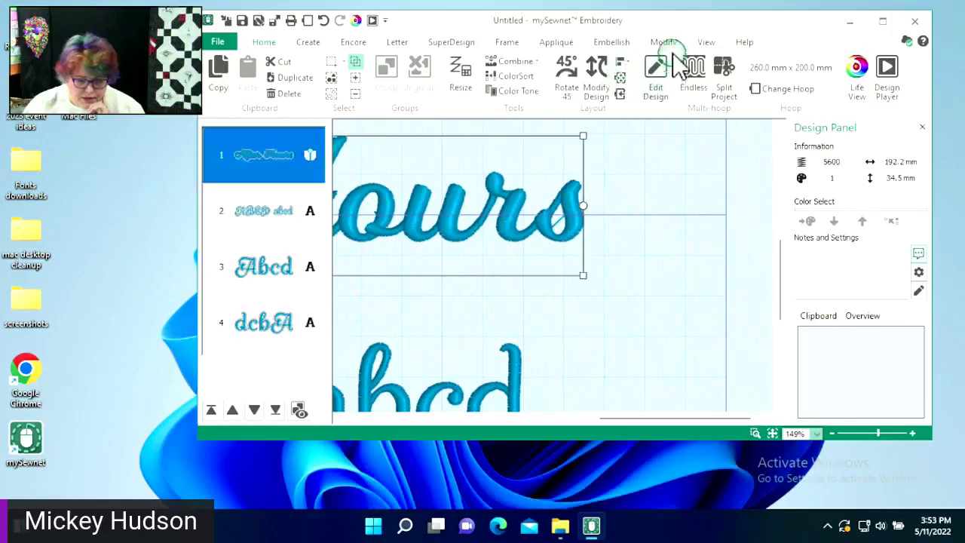
pyautogui.click(663, 42)
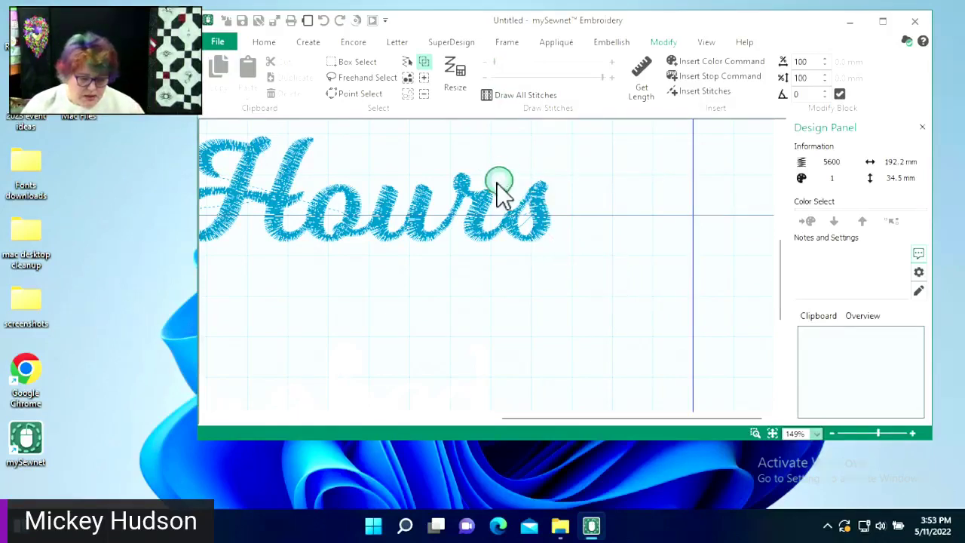
pyautogui.click(264, 42)
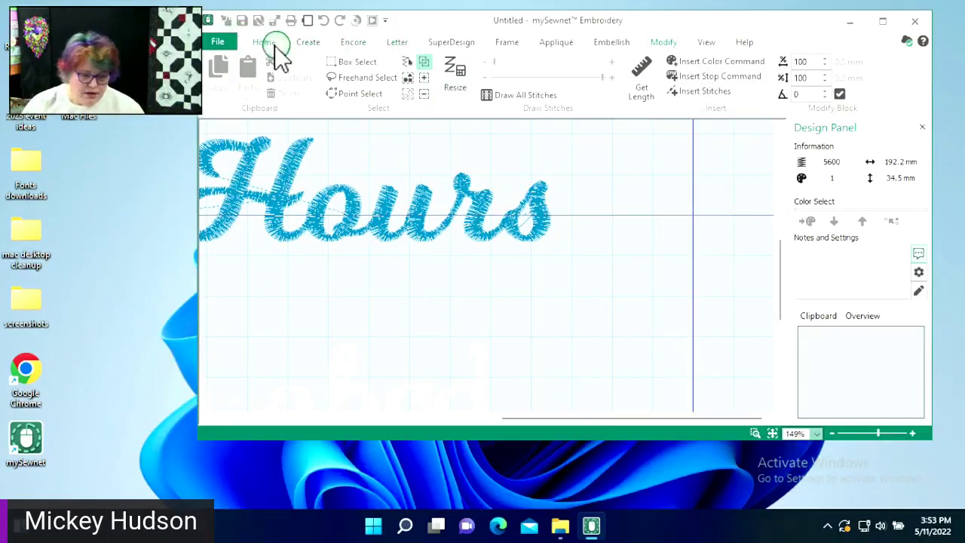
pyautogui.click(666, 304)
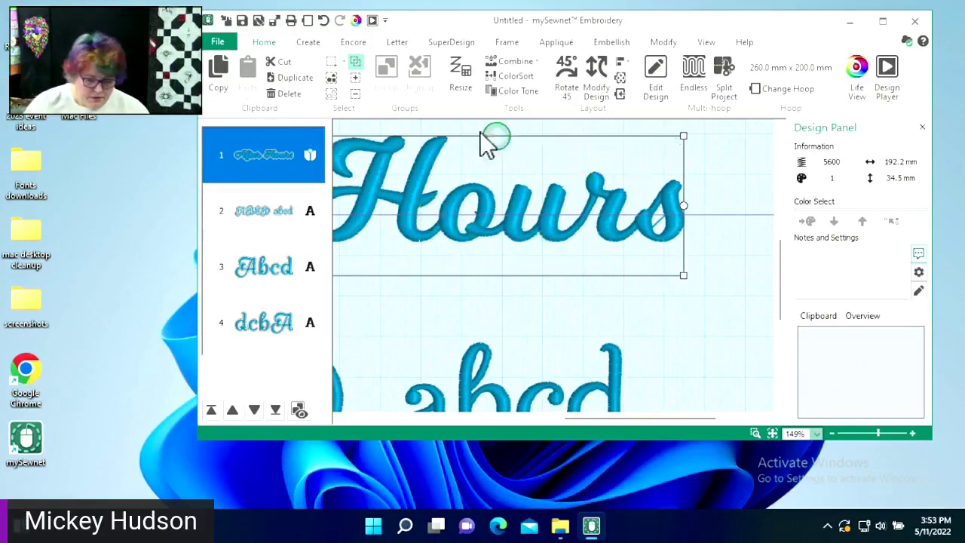
pyautogui.click(773, 433)
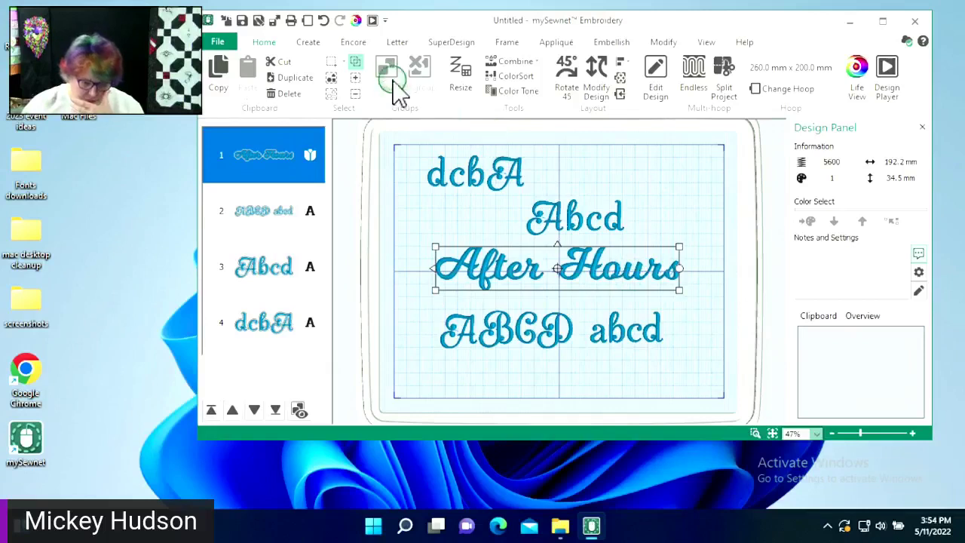
# - Deselect the After Hours design and open the Font Manager from the lettering tools
pyautogui.click(398, 43)
pyautogui.click(390, 86)
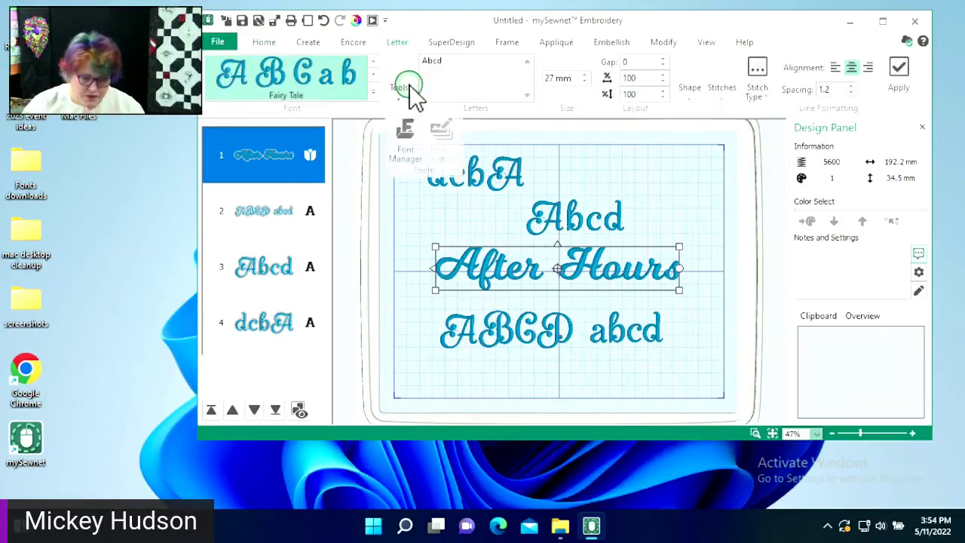
pyautogui.click(682, 189)
pyautogui.click(588, 277)
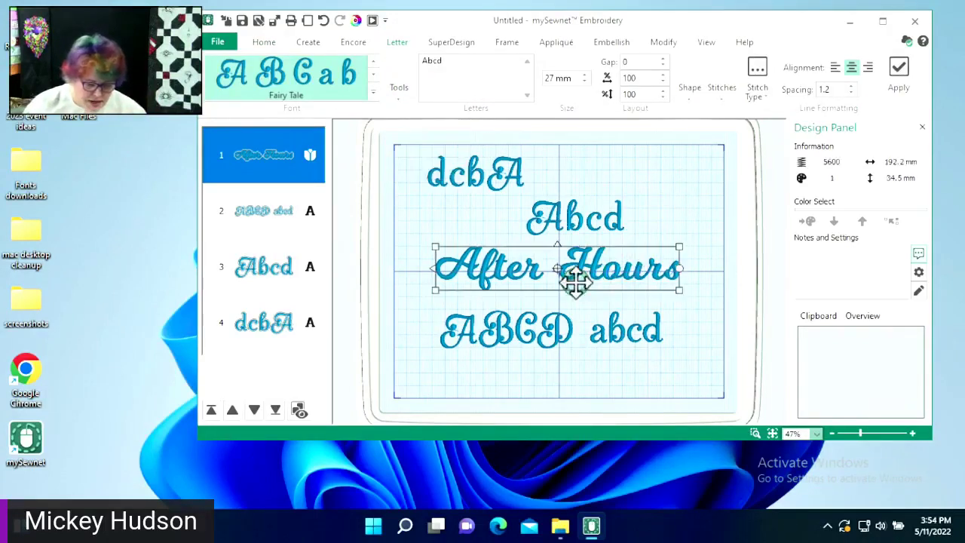
pyautogui.rightClick(540, 279)
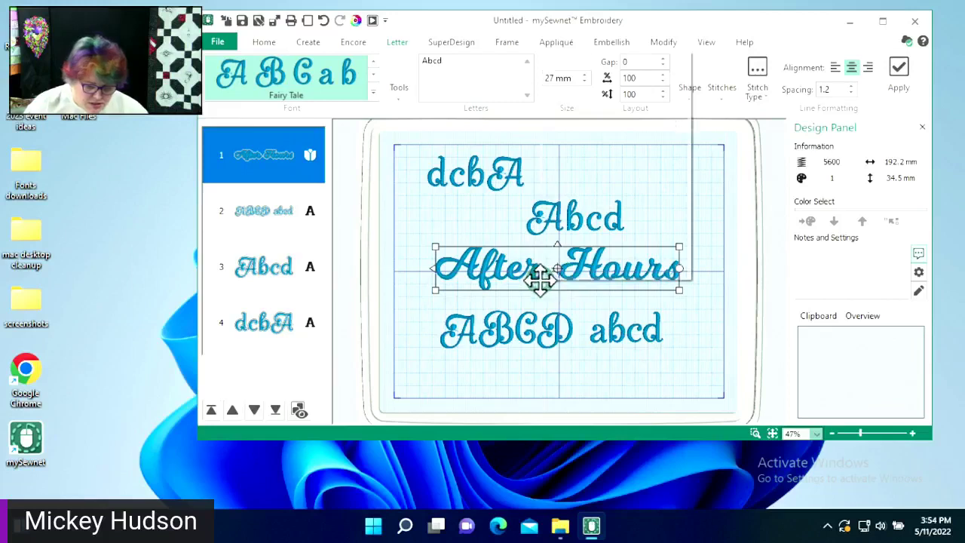
pyautogui.click(408, 205)
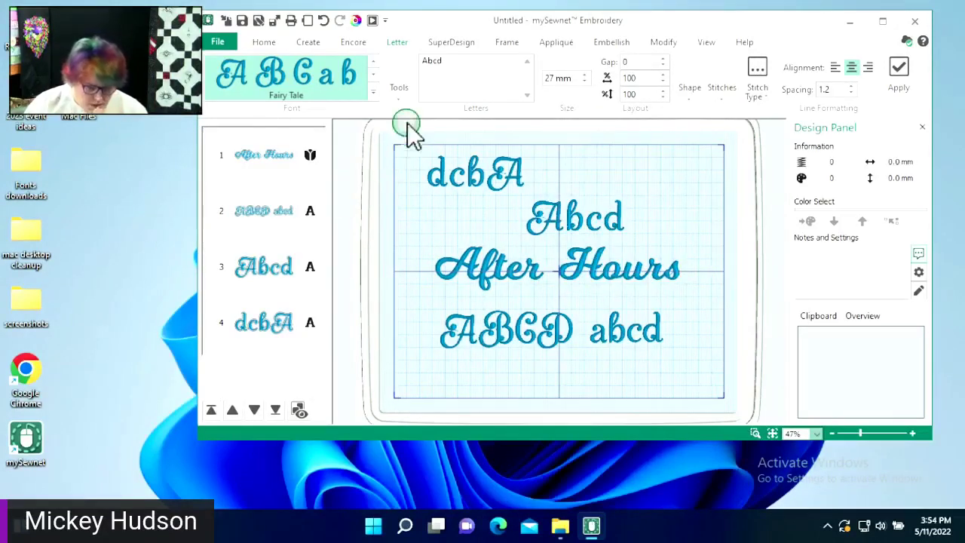
pyautogui.click(399, 86)
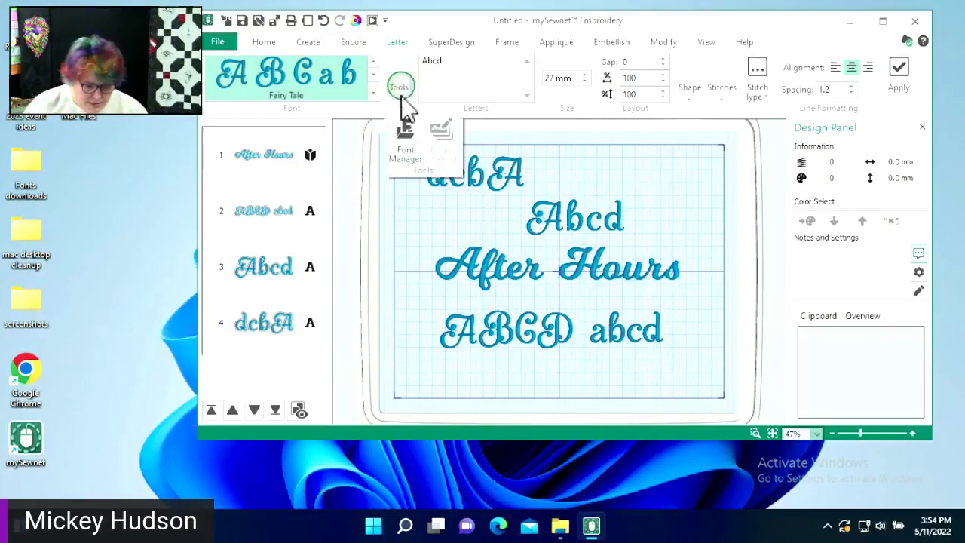
pyautogui.click(413, 150)
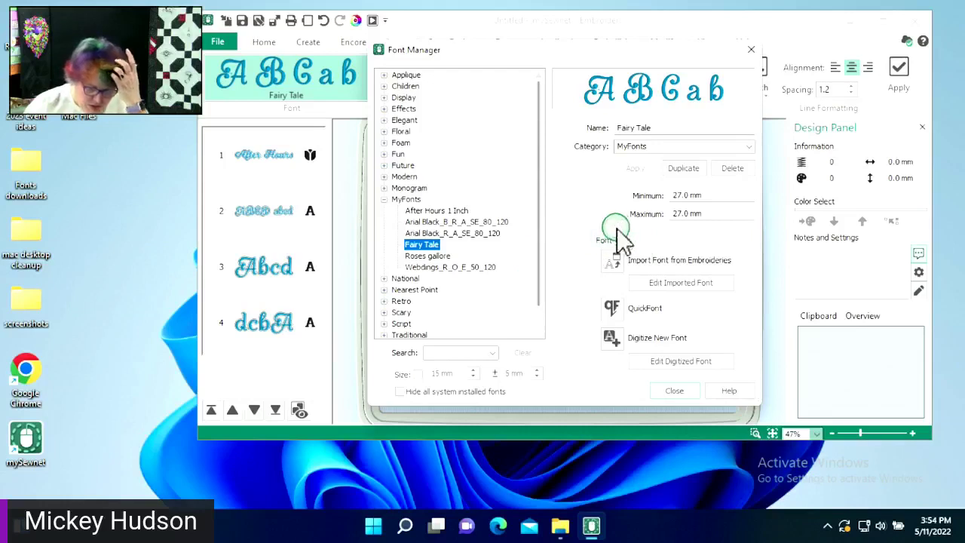
# - Start a new font import from embroideries and name the font Sample test
pyautogui.click(618, 264)
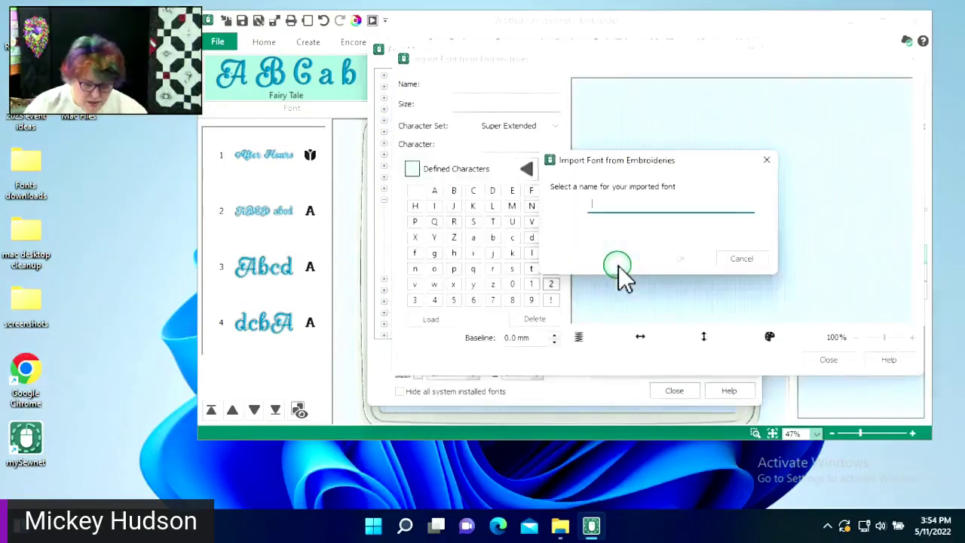
pyautogui.write('S')
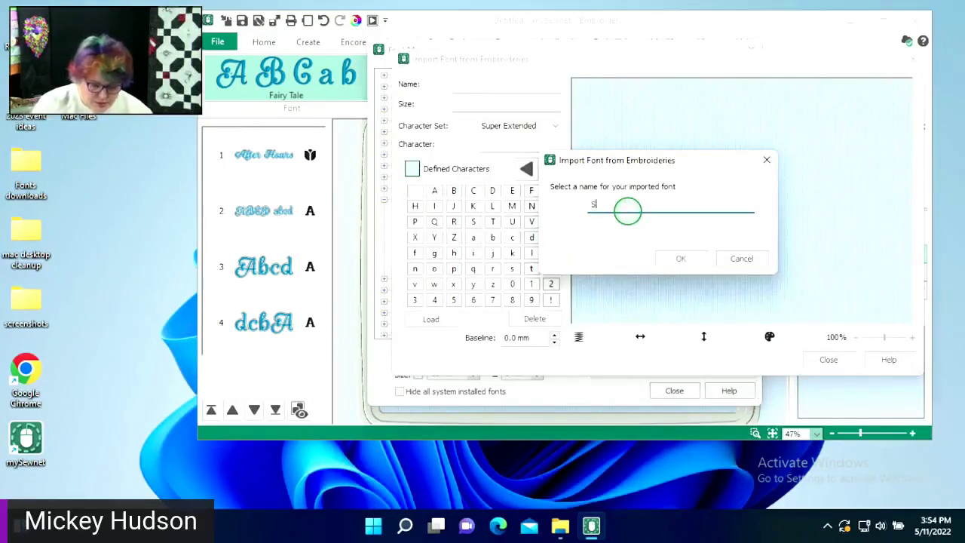
pyautogui.write('ample test')
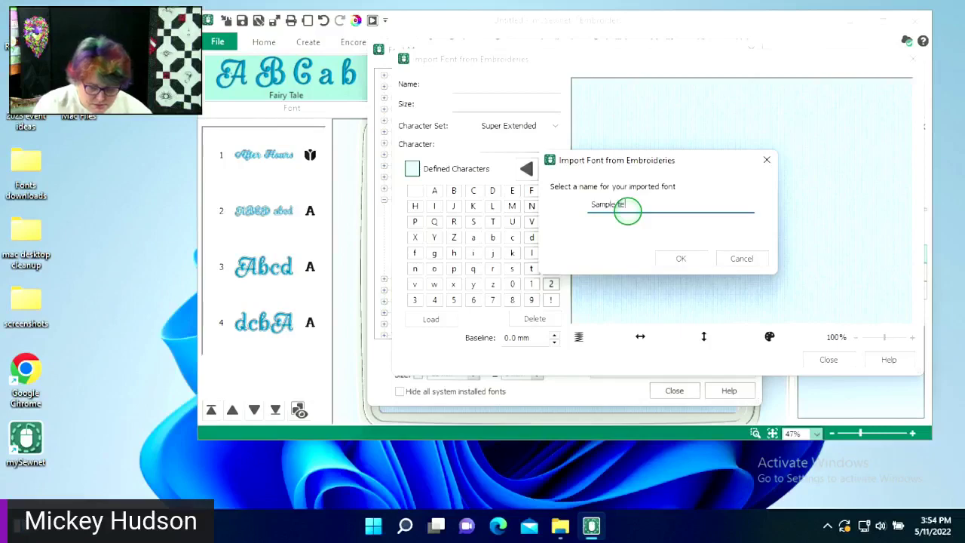
pyautogui.click(677, 261)
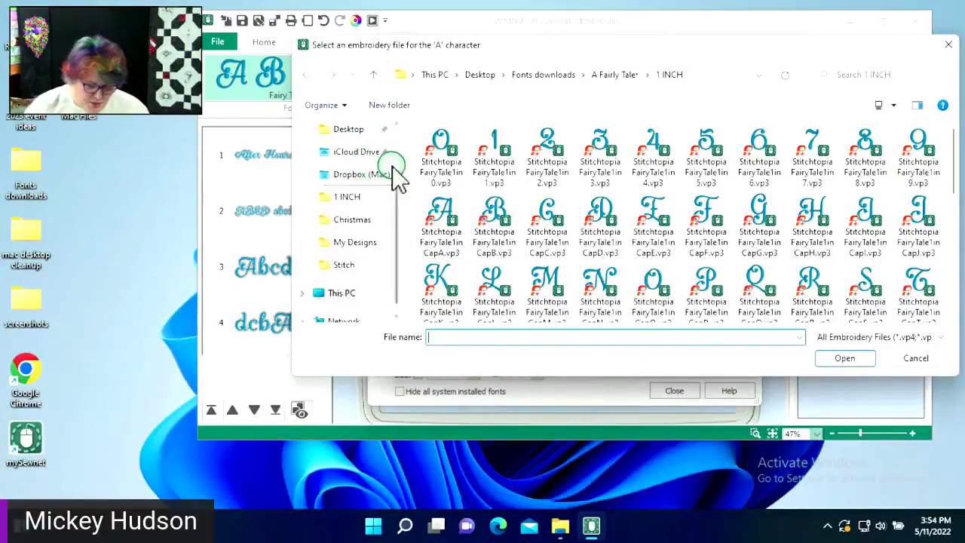
# - Load AD.vp4 from Documents > mySewnet > Embroidery > Stitch as the font's A character
pyautogui.scroll(-1, 393, 204)
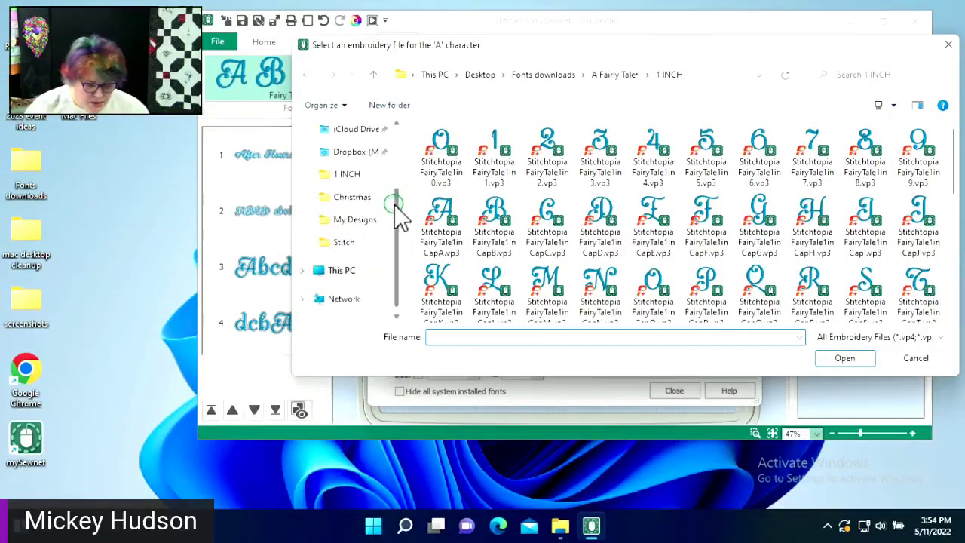
pyautogui.click(331, 270)
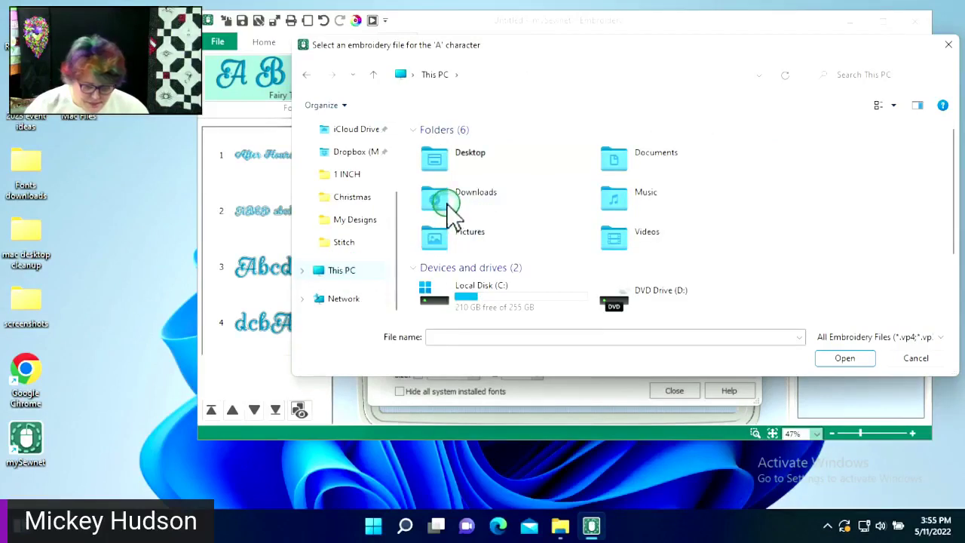
pyautogui.click(597, 157)
pyautogui.doubleClick(617, 159)
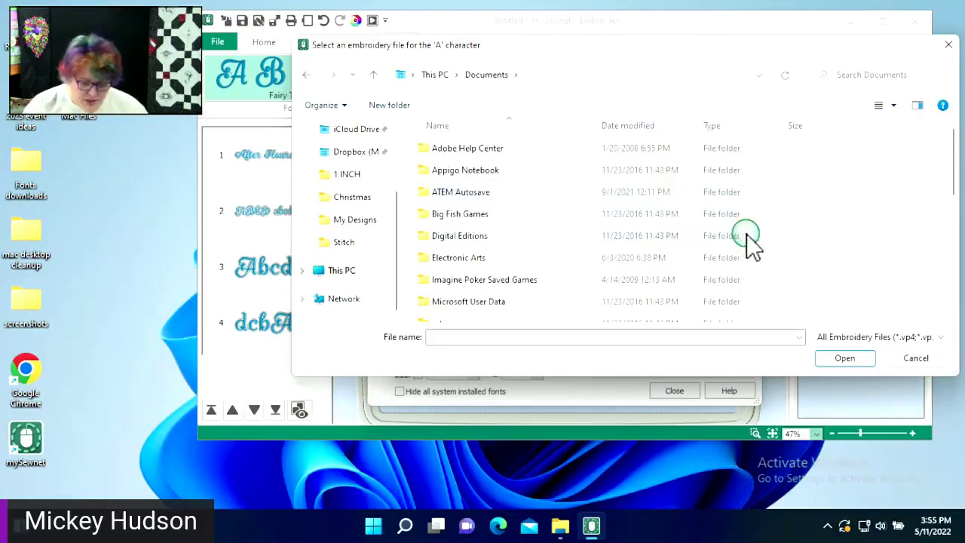
pyautogui.moveTo(955, 132); pyautogui.dragTo(947, 195)
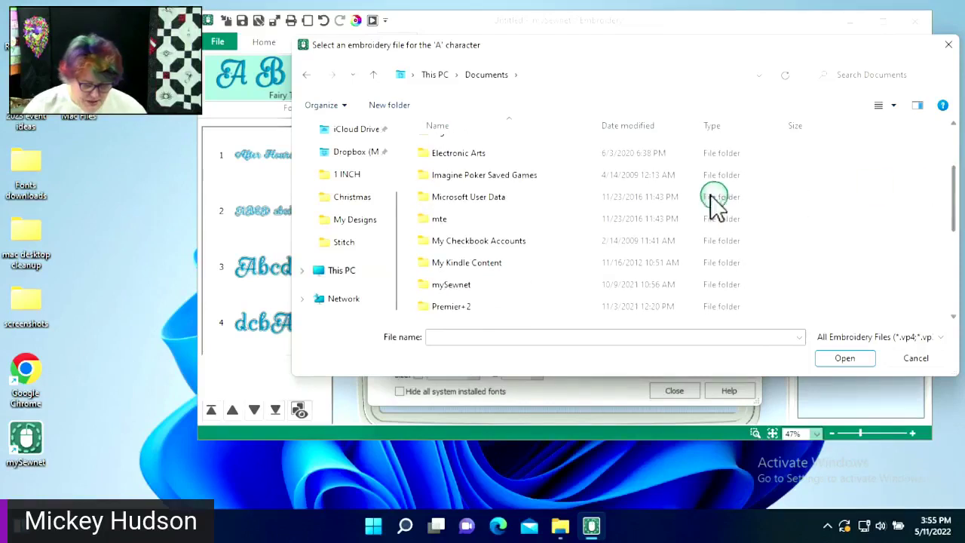
pyautogui.doubleClick(453, 286)
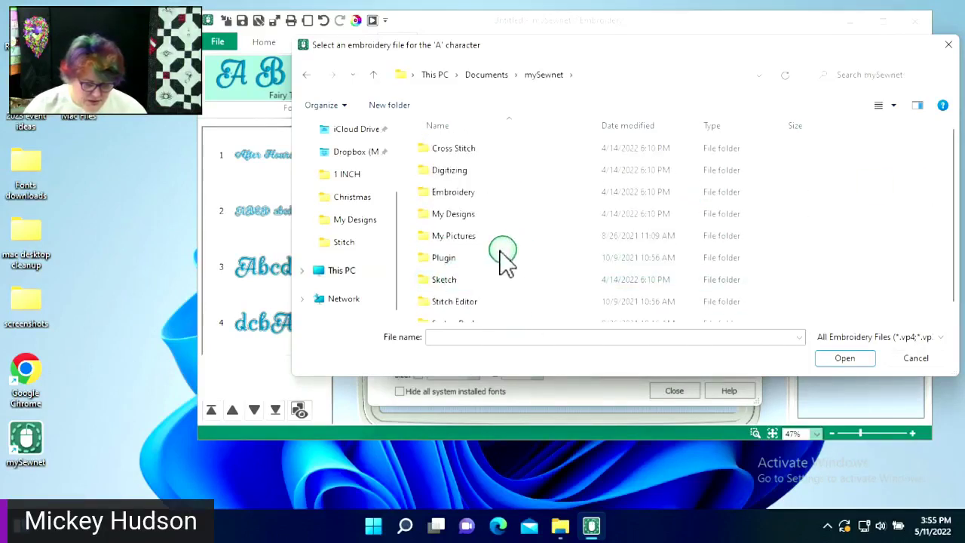
pyautogui.doubleClick(481, 193)
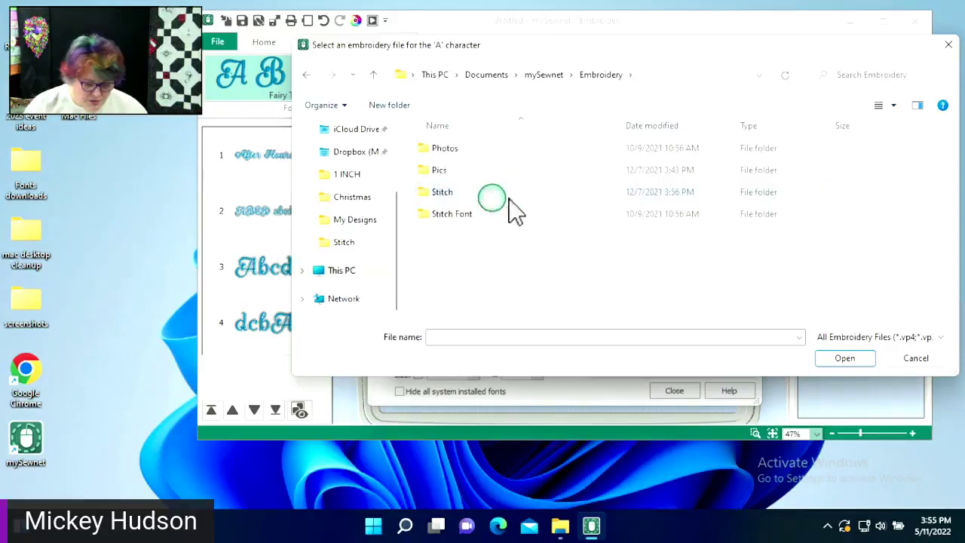
pyautogui.doubleClick(490, 195)
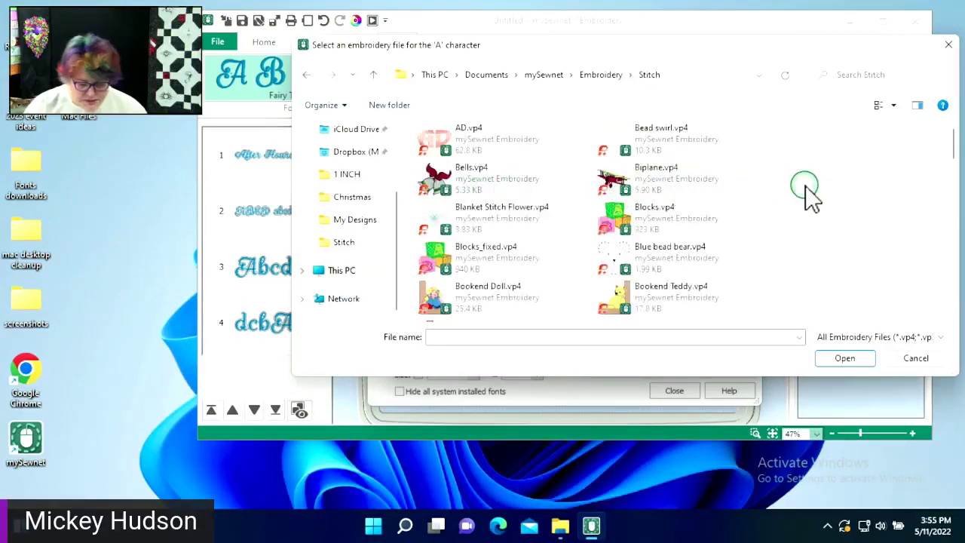
pyautogui.click(467, 143)
pyautogui.click(847, 359)
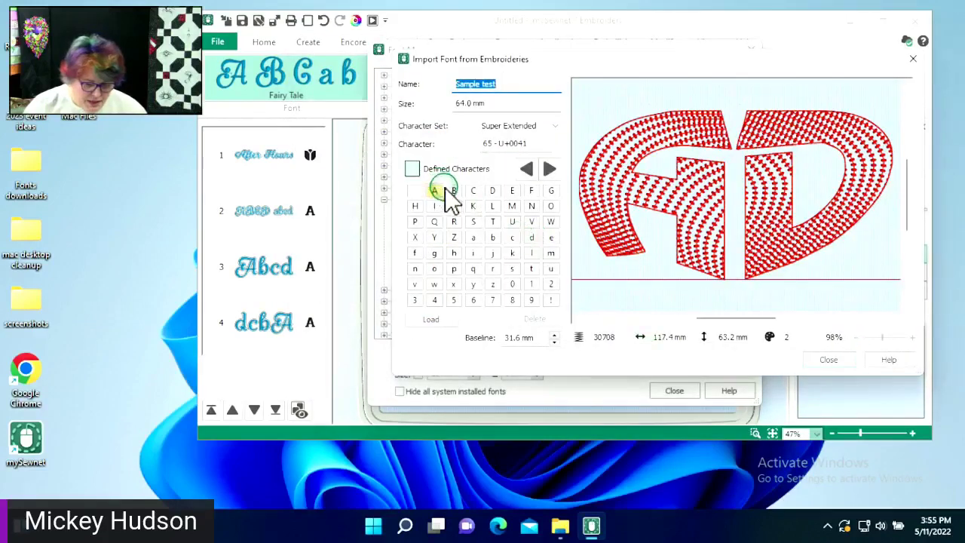
# - Load Bells.vp4 from the Stitch folder as the font's B character
pyautogui.click(469, 190)
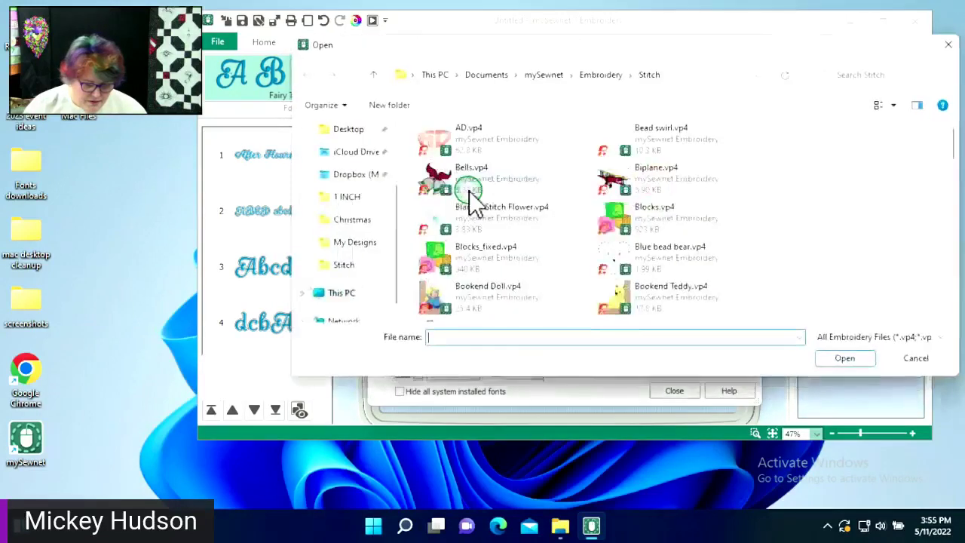
pyautogui.click(897, 359)
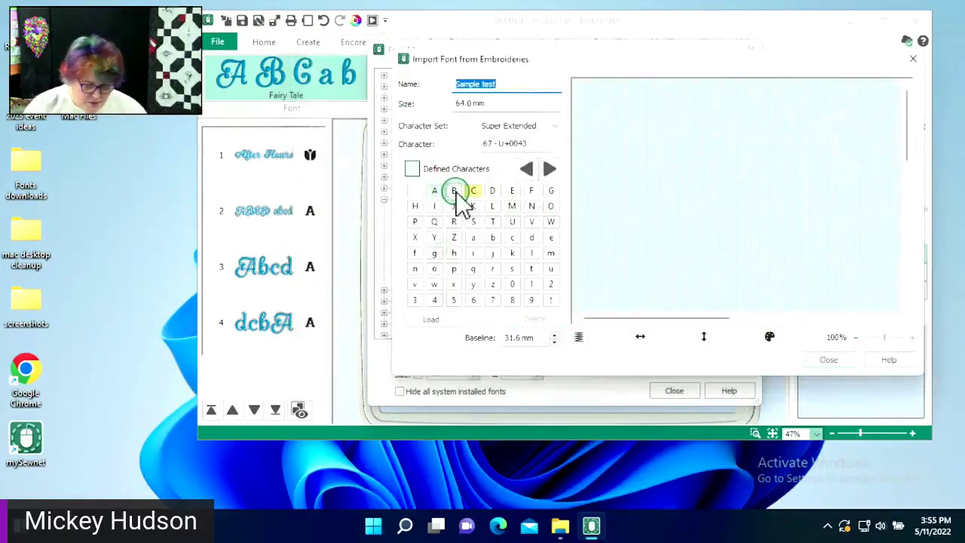
pyautogui.click(455, 190)
pyautogui.click(471, 183)
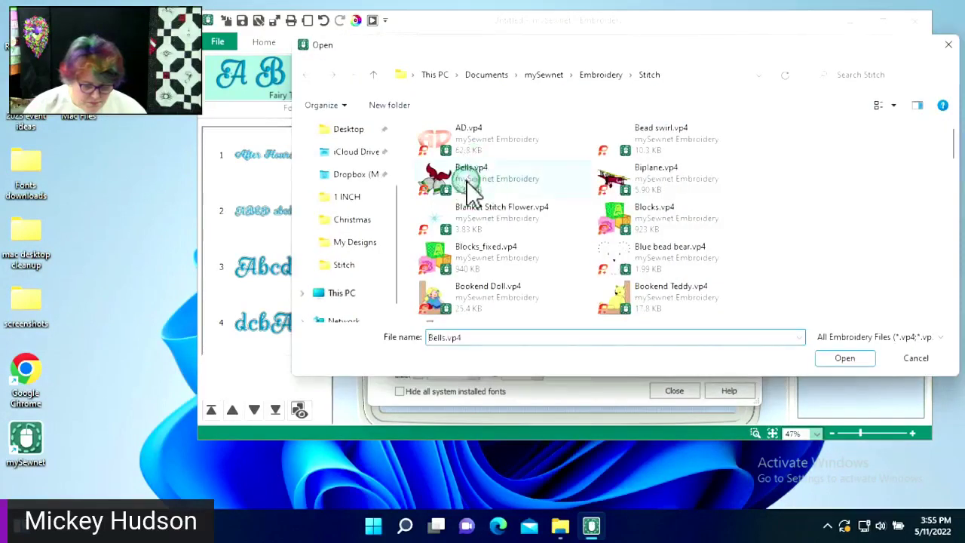
pyautogui.click(841, 360)
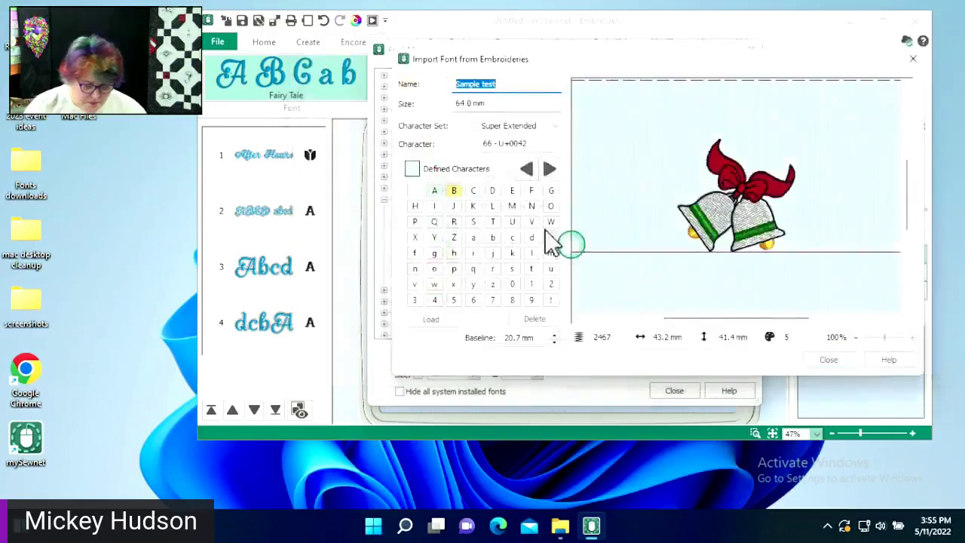
# - Load Bead swirl.vp4 from the Stitch folder as the font's C character
pyautogui.click(475, 192)
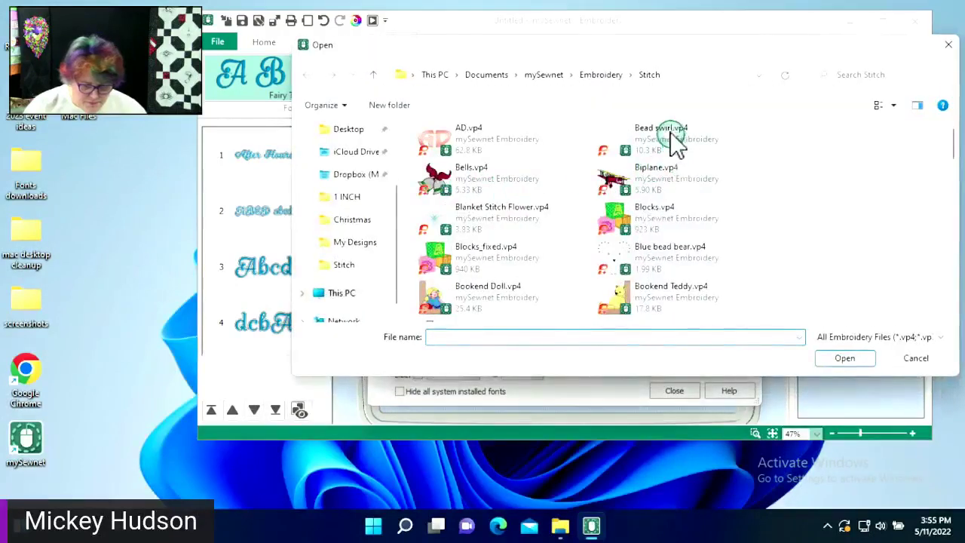
pyautogui.click(673, 140)
pyautogui.click(850, 362)
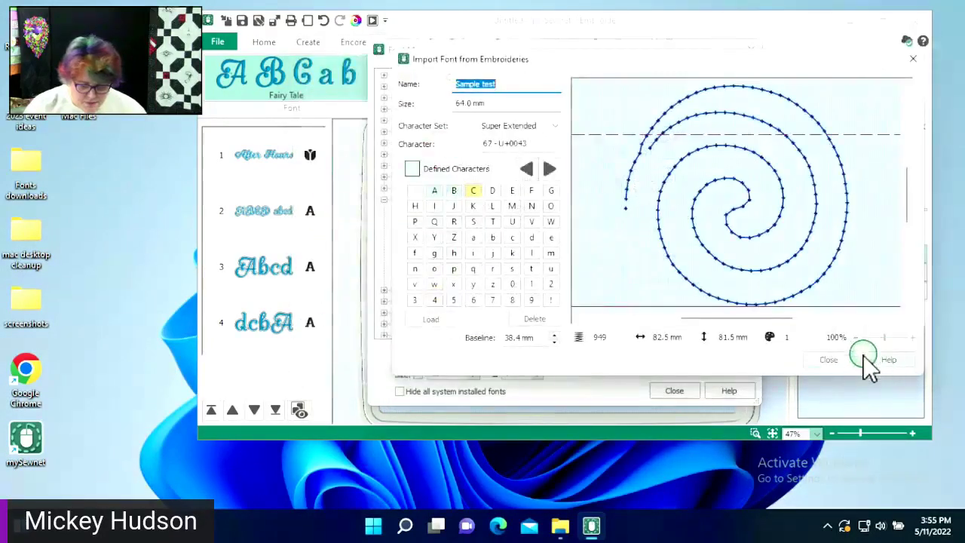
# - Close the font import and Font Manager, and choose Sample test from MyFonts as the lettering font
pyautogui.click(842, 358)
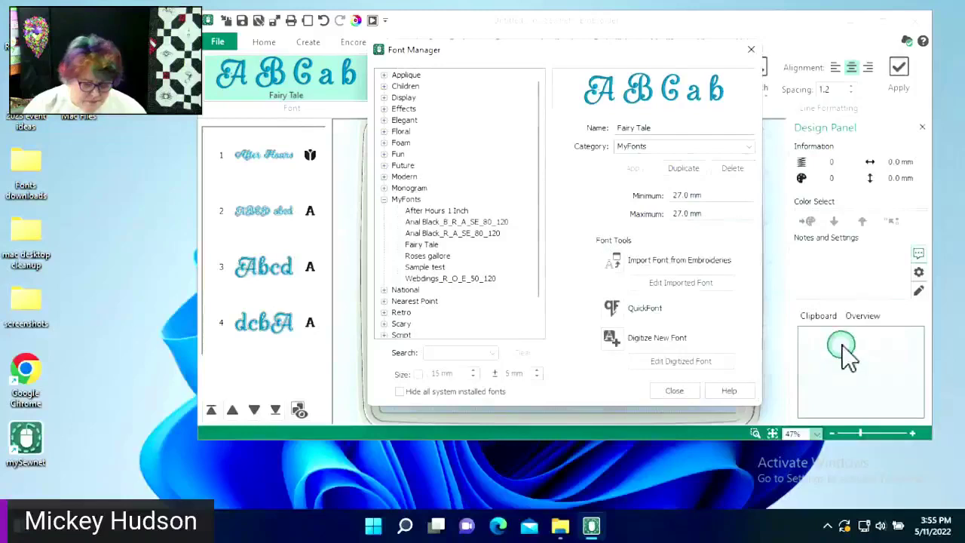
pyautogui.click(674, 389)
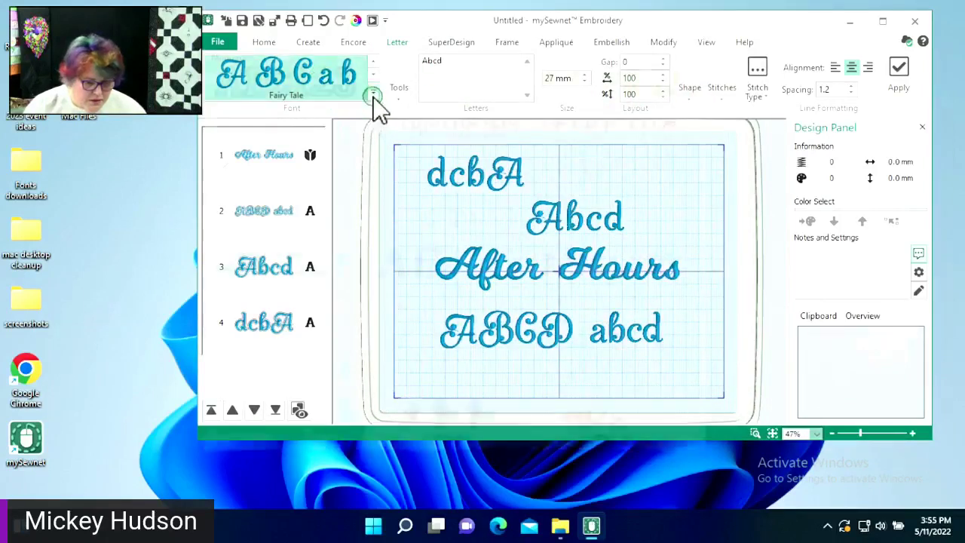
pyautogui.click(372, 100)
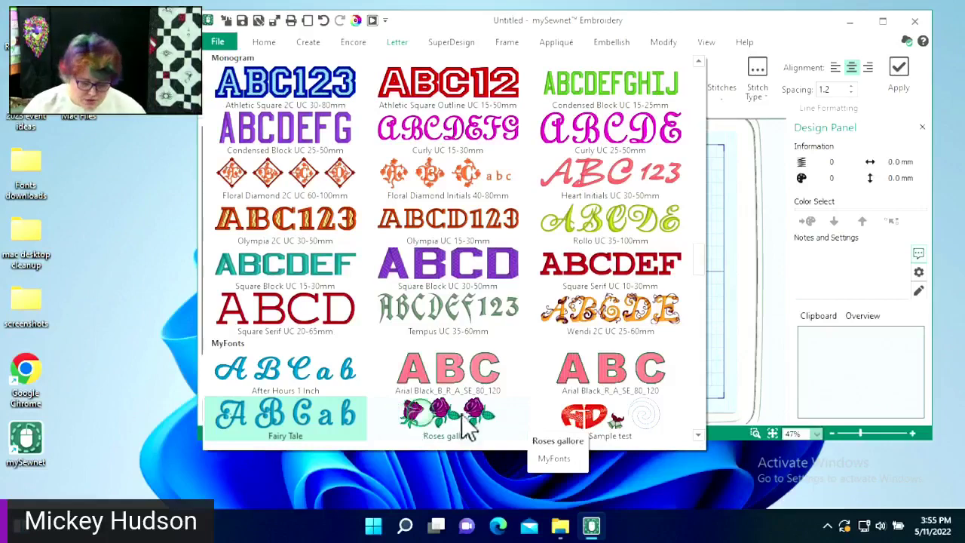
pyautogui.click(582, 424)
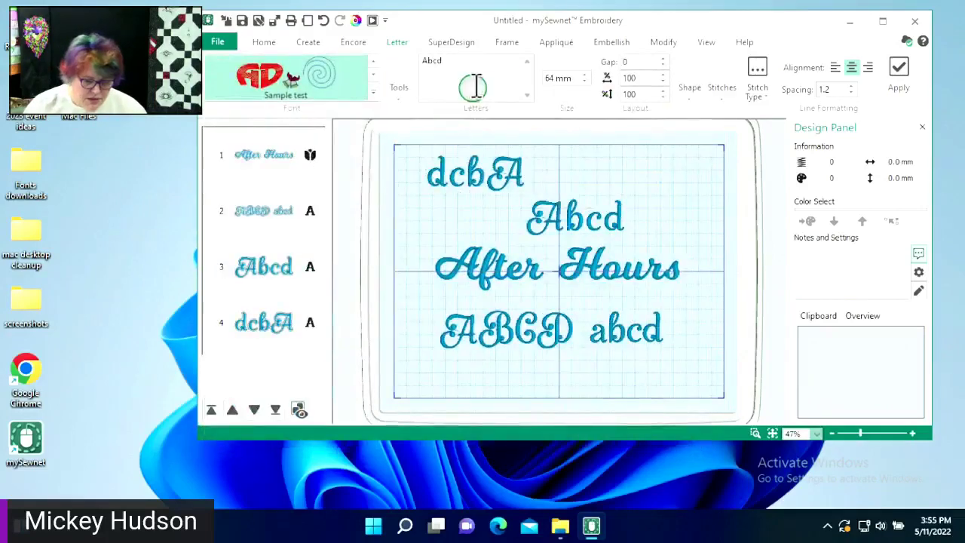
# - Replace the lettering text with ABC and apply it to the design at 64 mm in the Sample test font
pyautogui.doubleClick(426, 61)
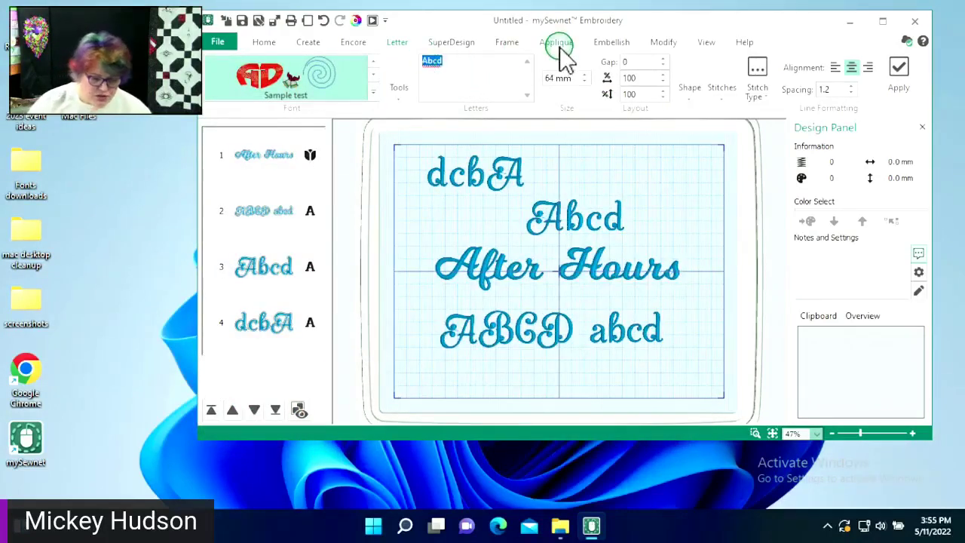
pyautogui.write('A')
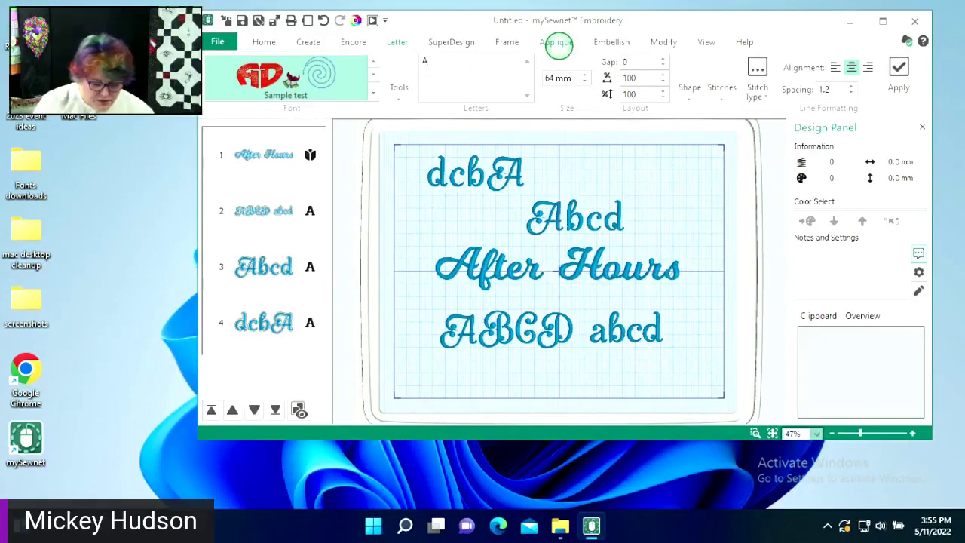
pyautogui.write('BC')
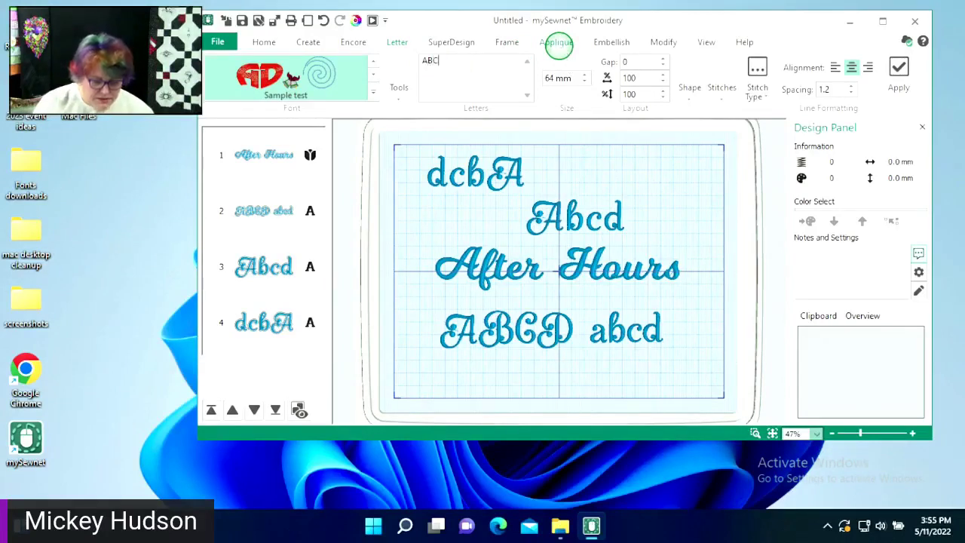
pyautogui.click(896, 72)
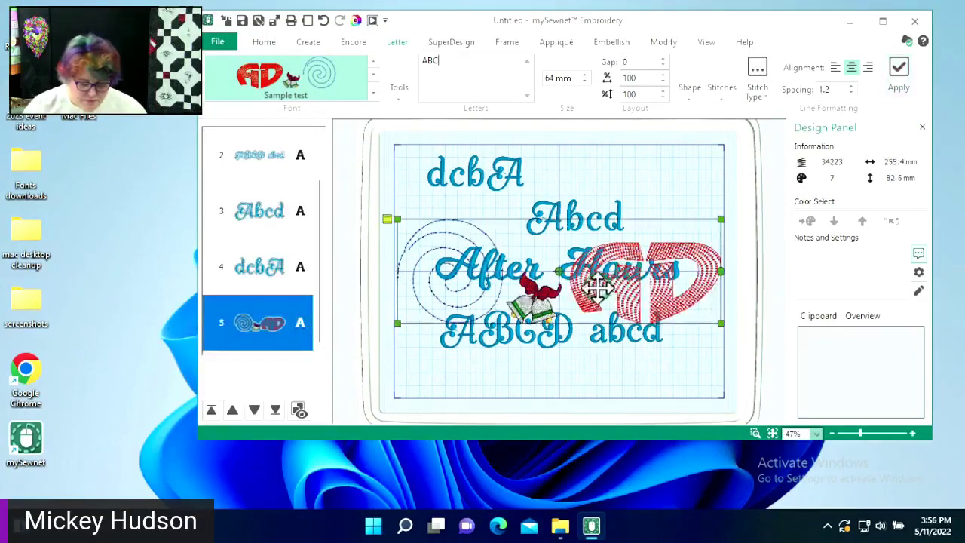
# - Move the ABC lettering made of embroidery designs to the lower part of the hoop and delete it
pyautogui.moveTo(600, 291); pyautogui.dragTo(606, 376)
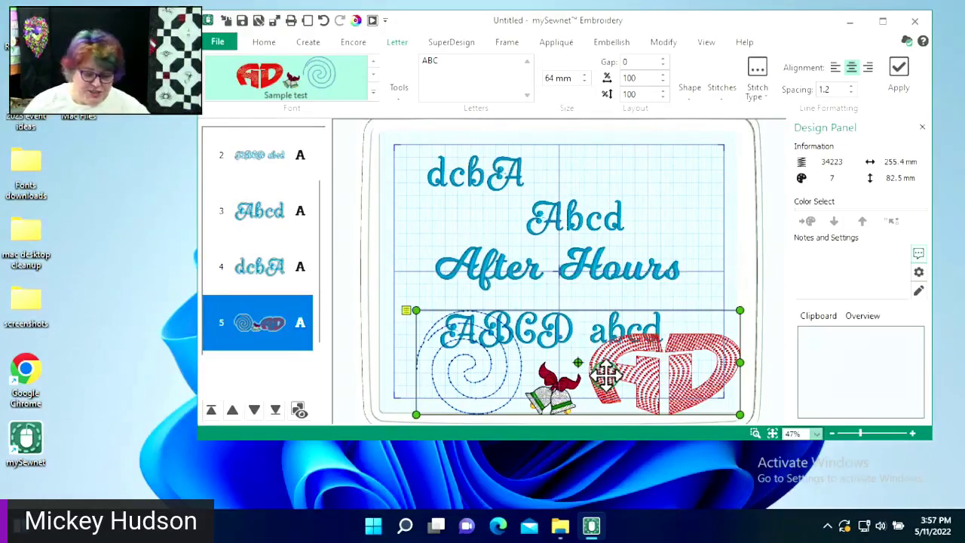
pyautogui.rightClick(578, 367)
pyautogui.moveTo(620, 330)
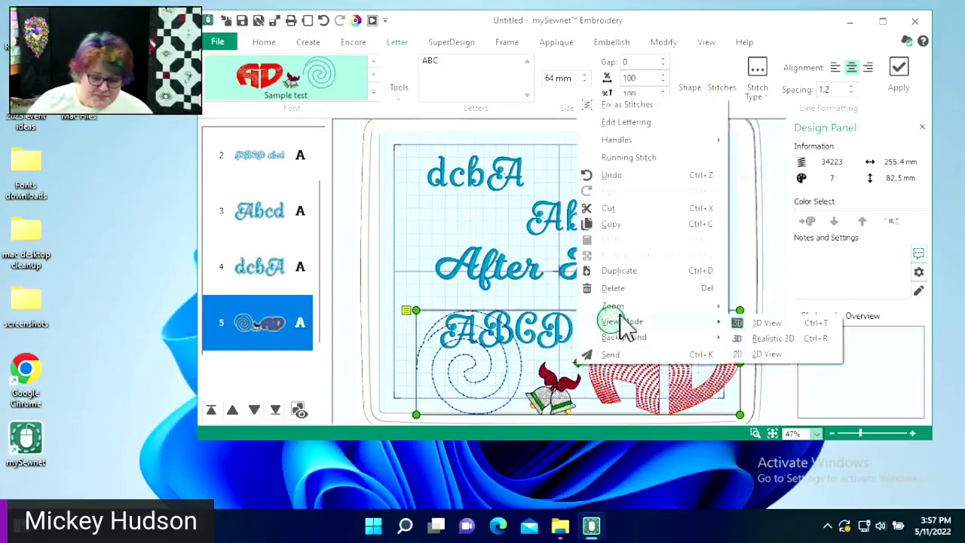
pyautogui.click(620, 289)
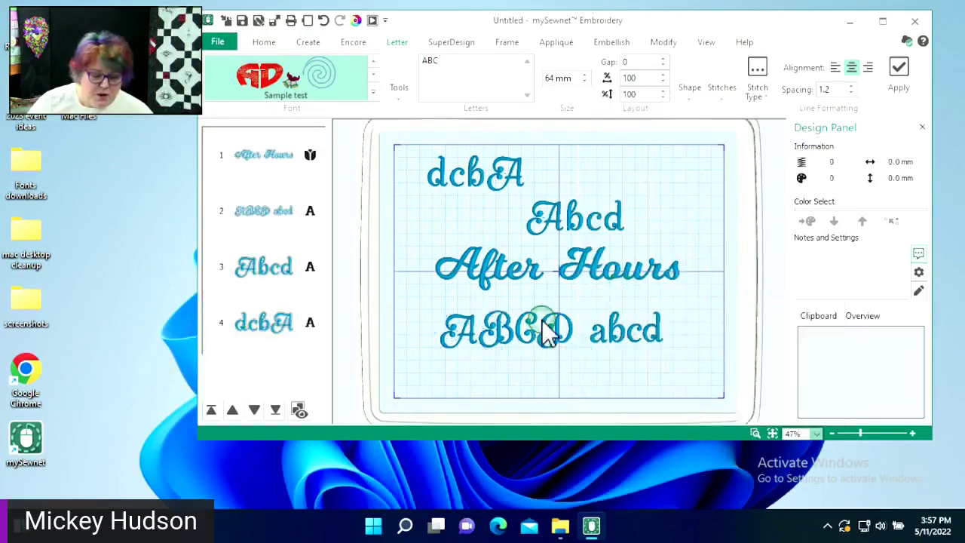